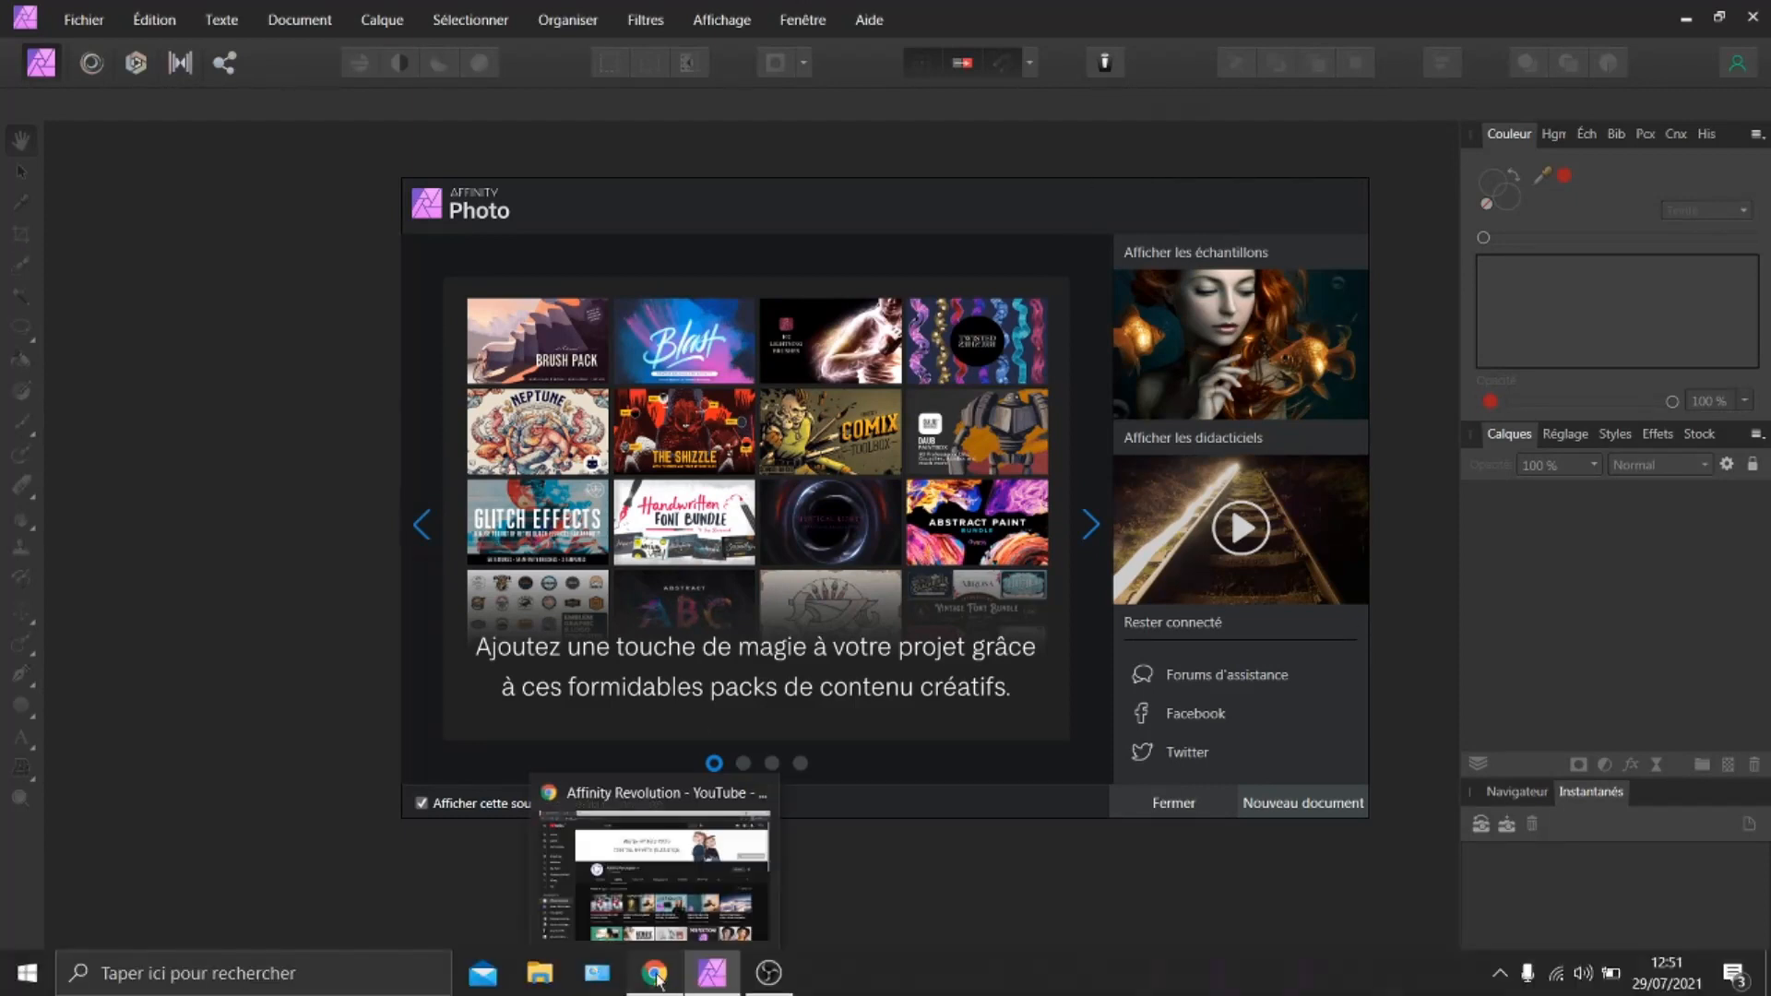
# Switch to Chrome and look over the video list of the Affinity Revolution YouTube channel.
pyautogui.click(657, 978)
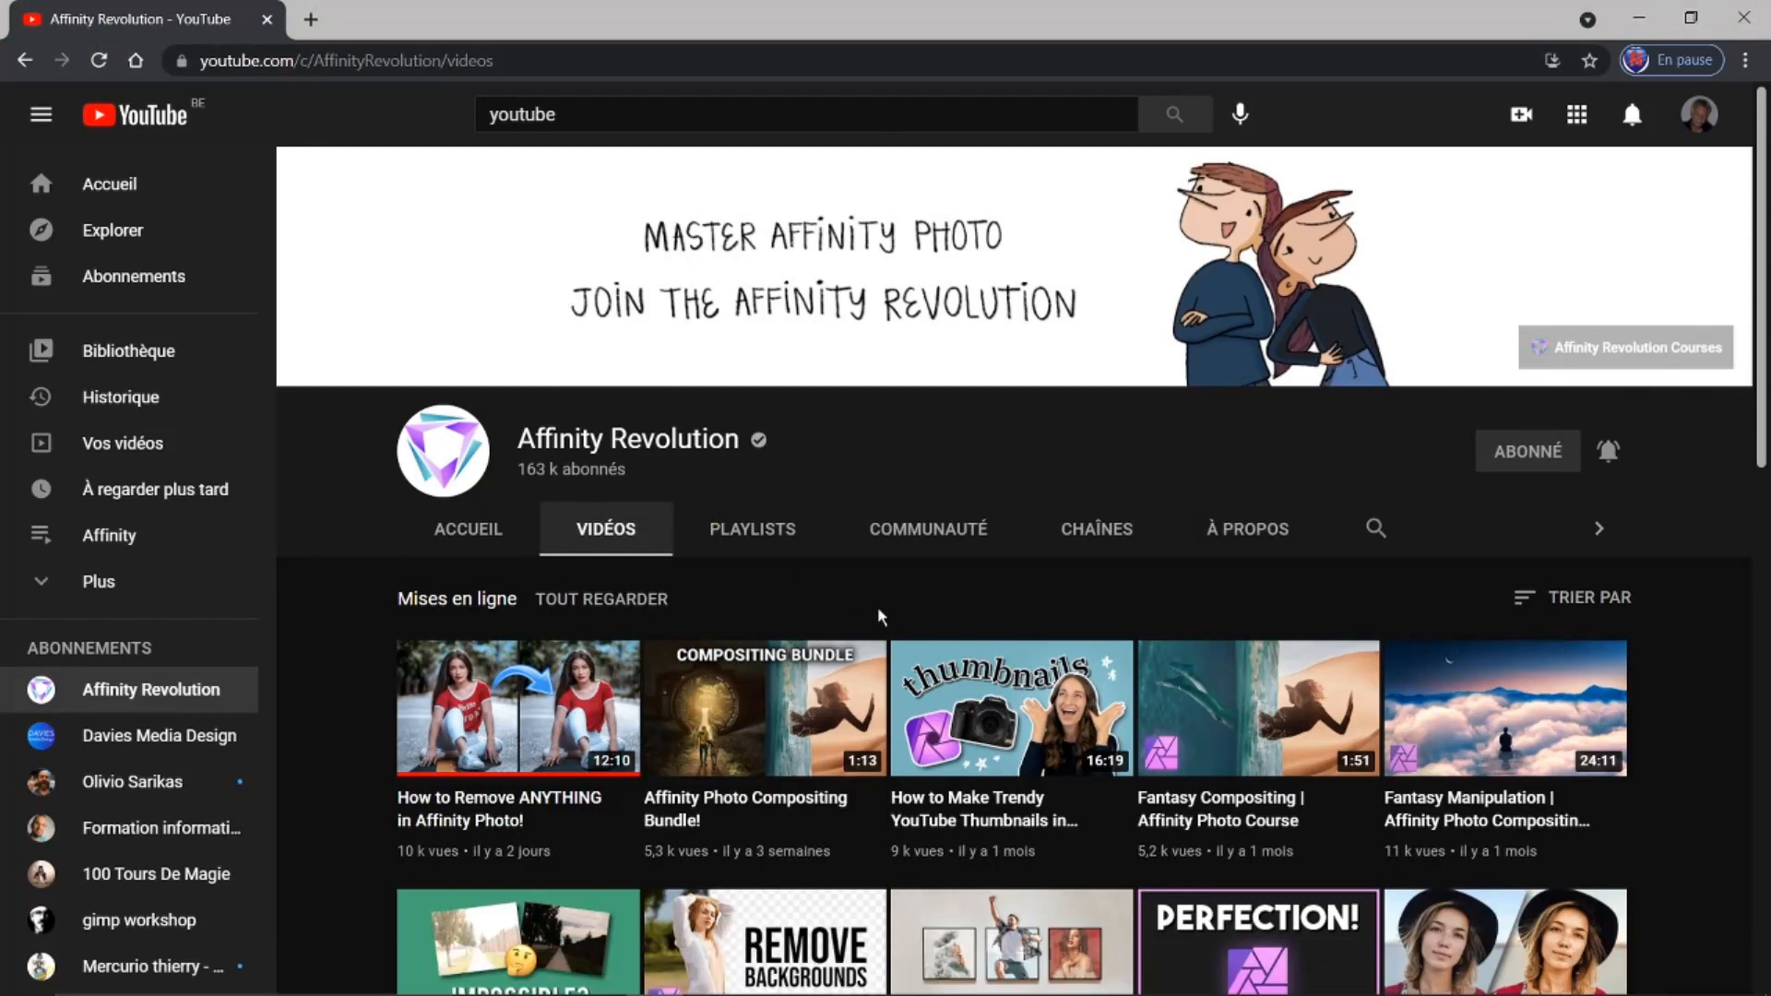
pyautogui.scroll(-1, 882, 604)
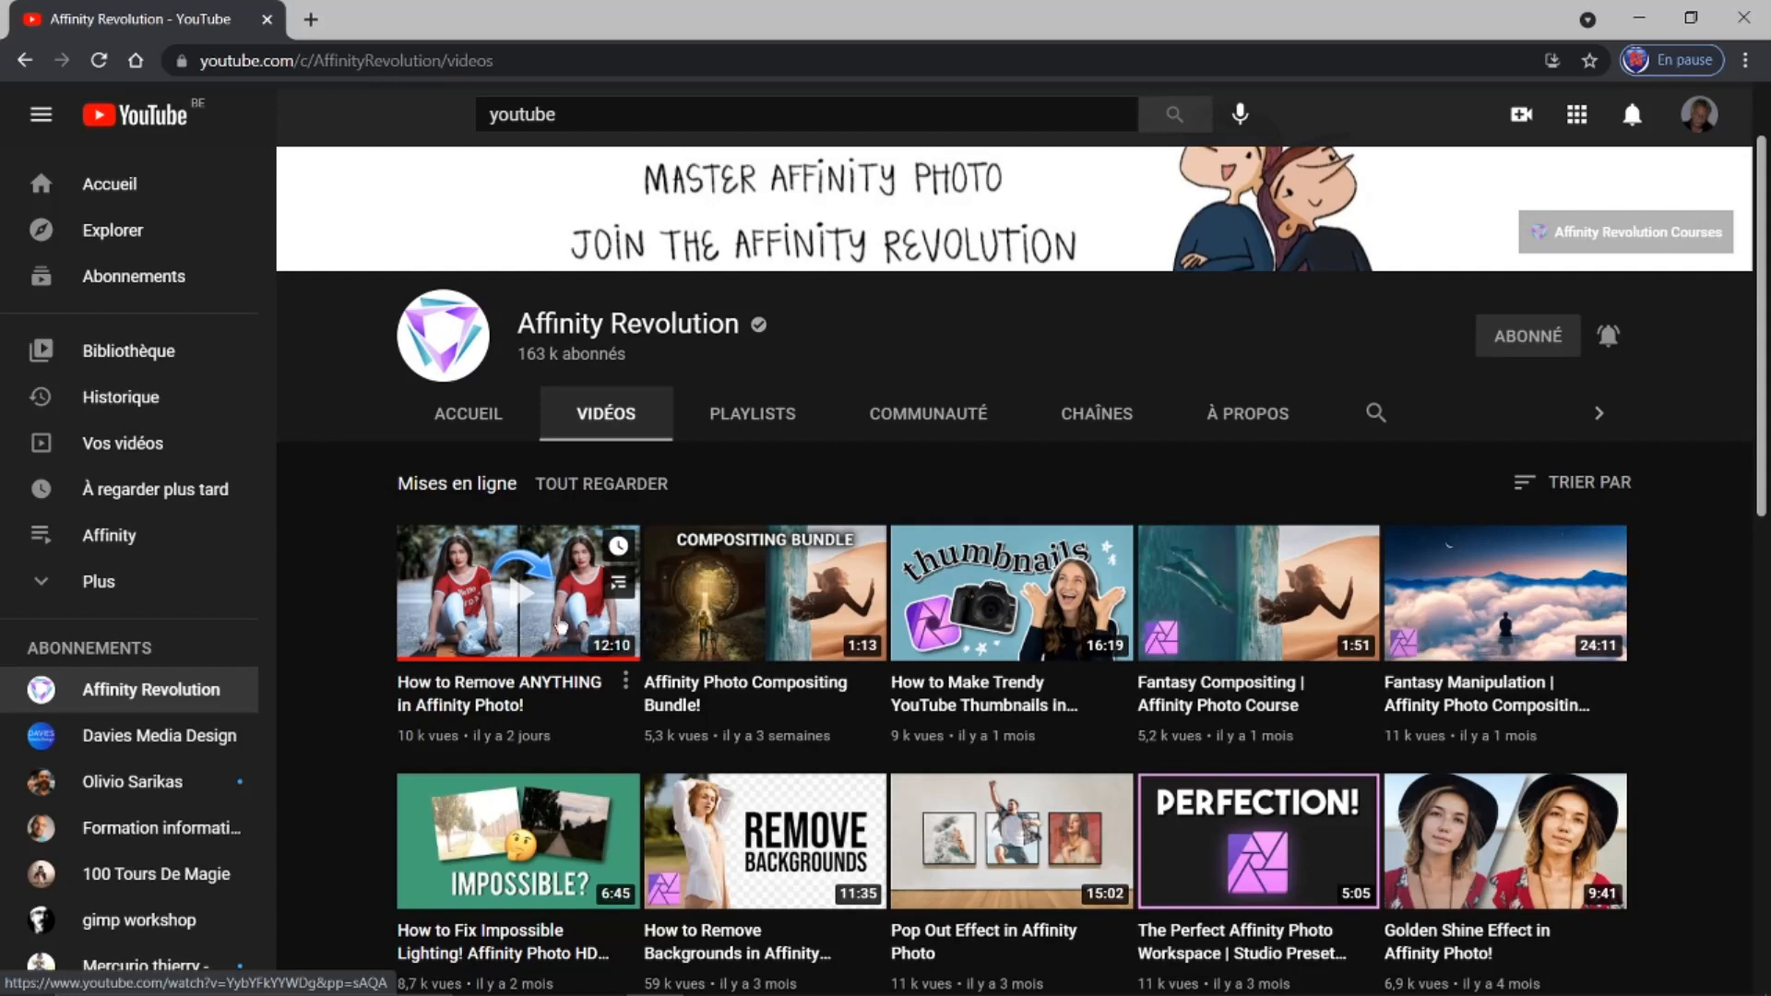
pyautogui.moveTo(734, 994)
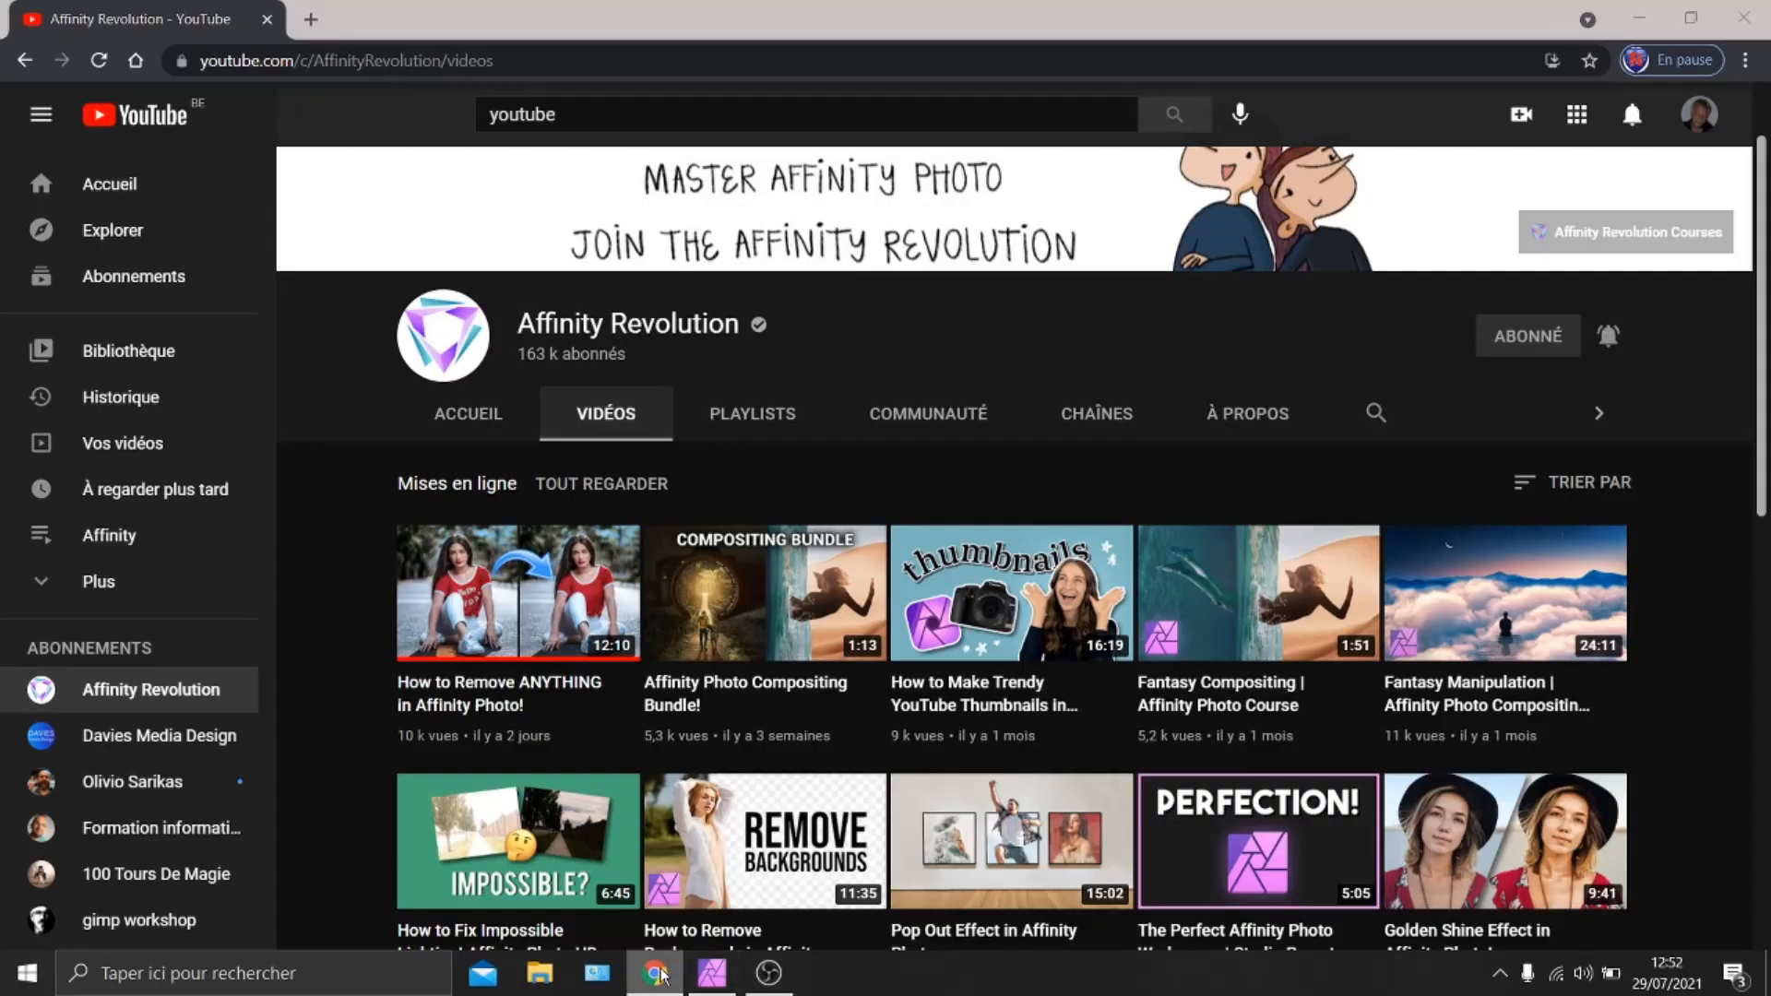
# Switch back to Affinity Photo, dismiss the welcome window and open the recent file Model.jpg.
pyautogui.click(711, 973)
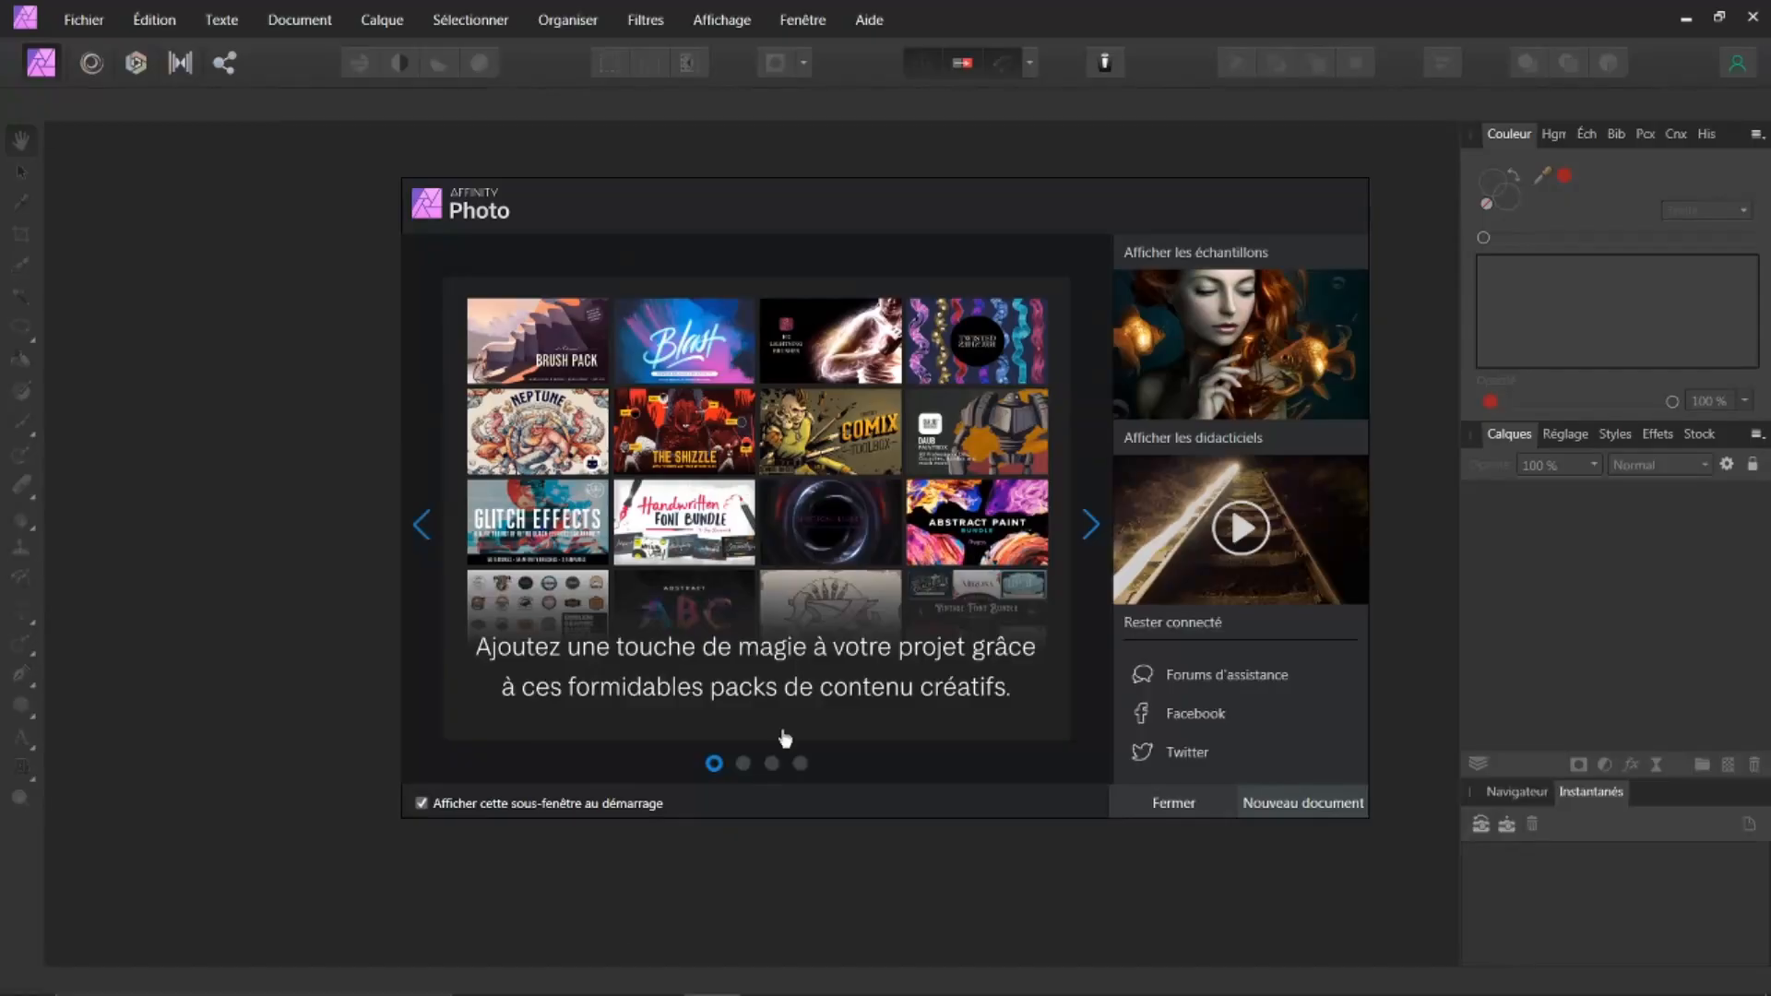
pyautogui.click(1169, 803)
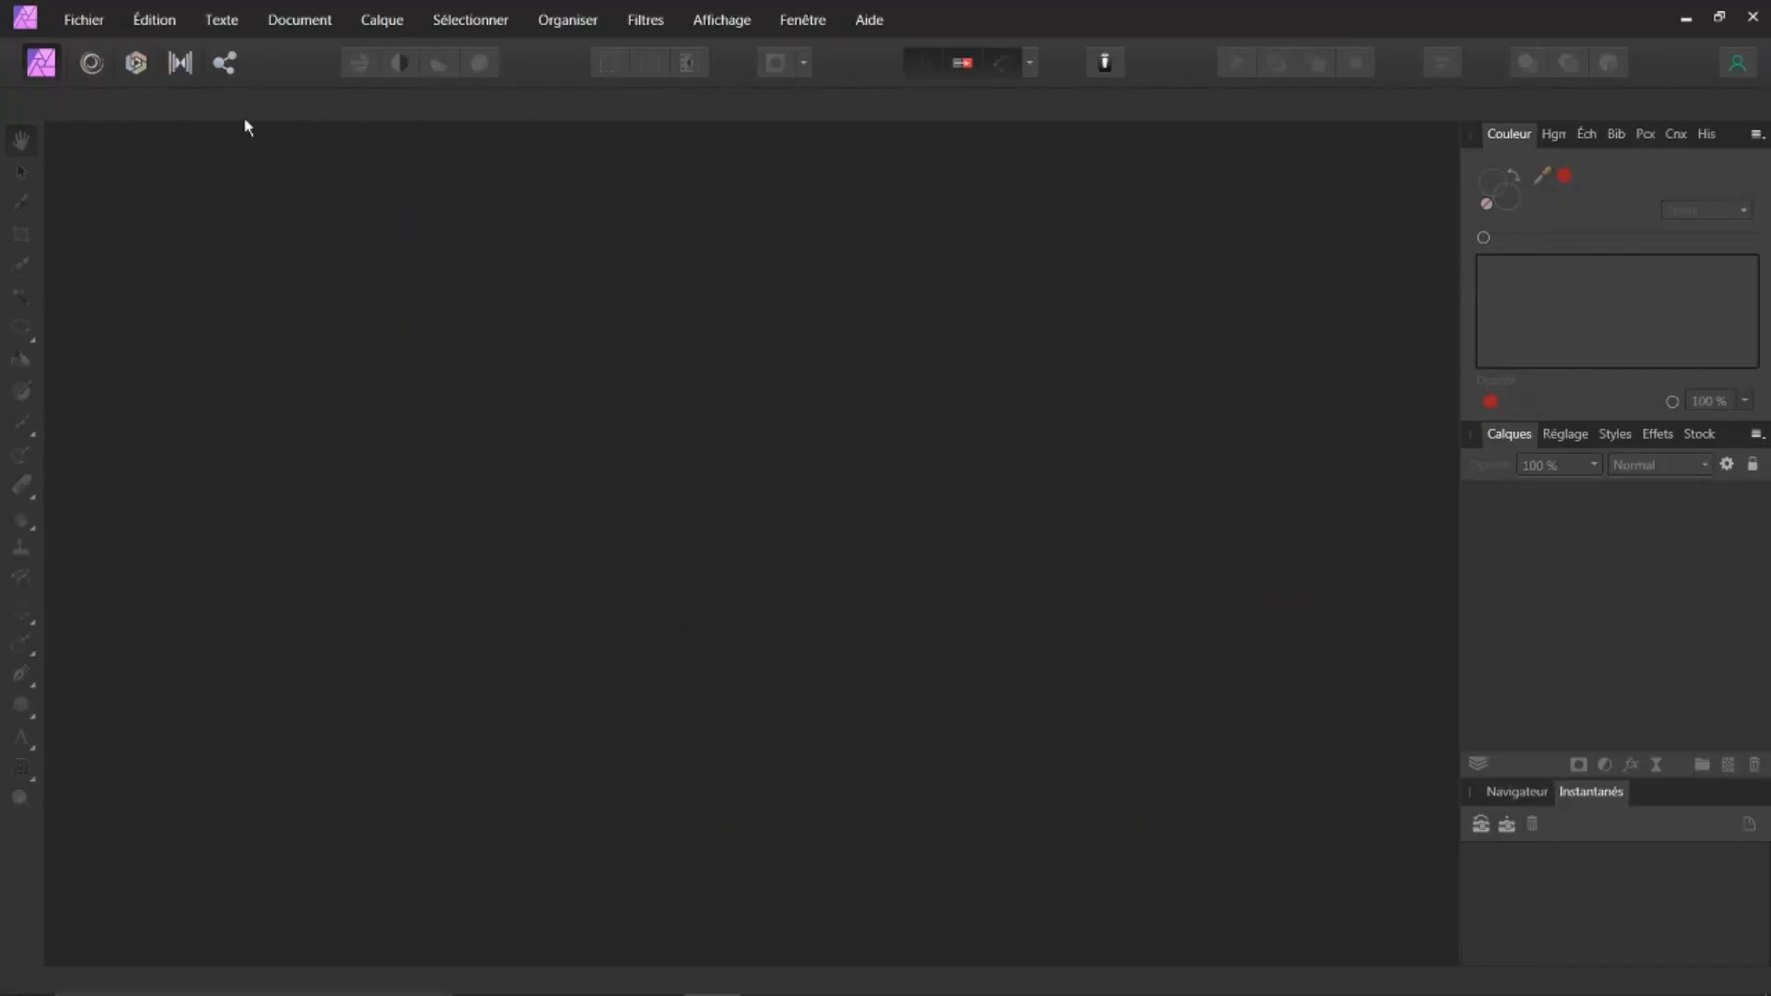
pyautogui.click(86, 20)
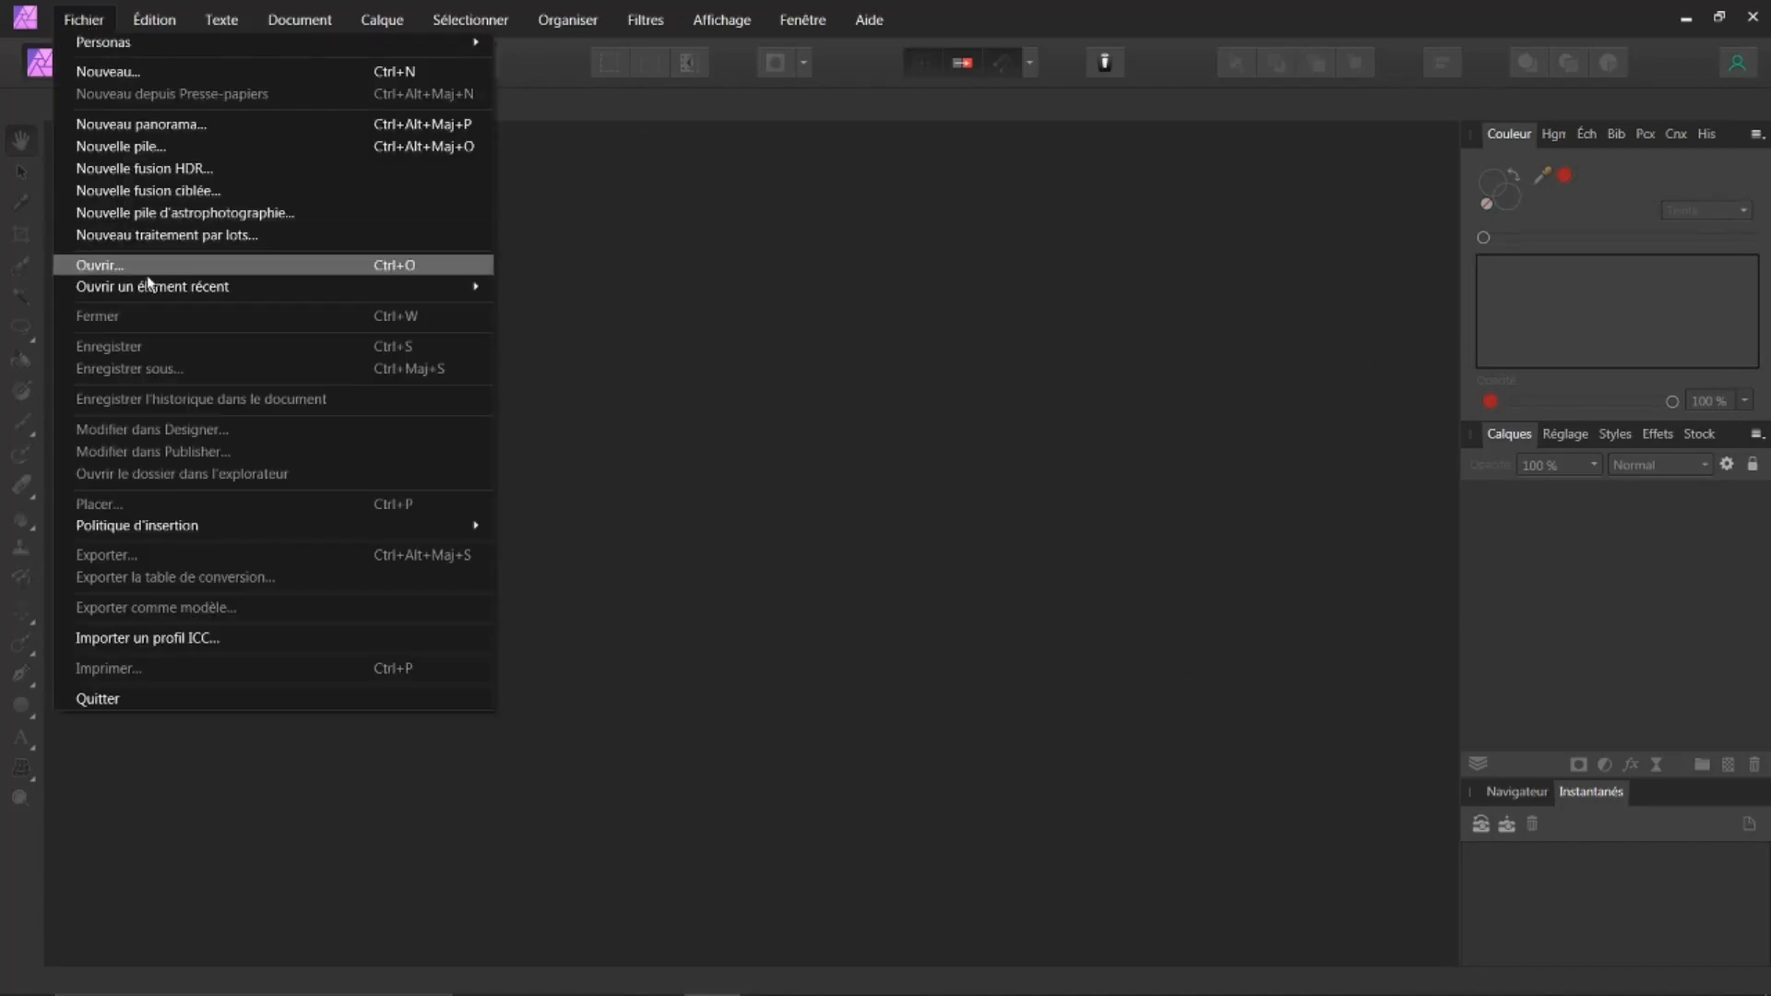
pyautogui.moveTo(475, 286)
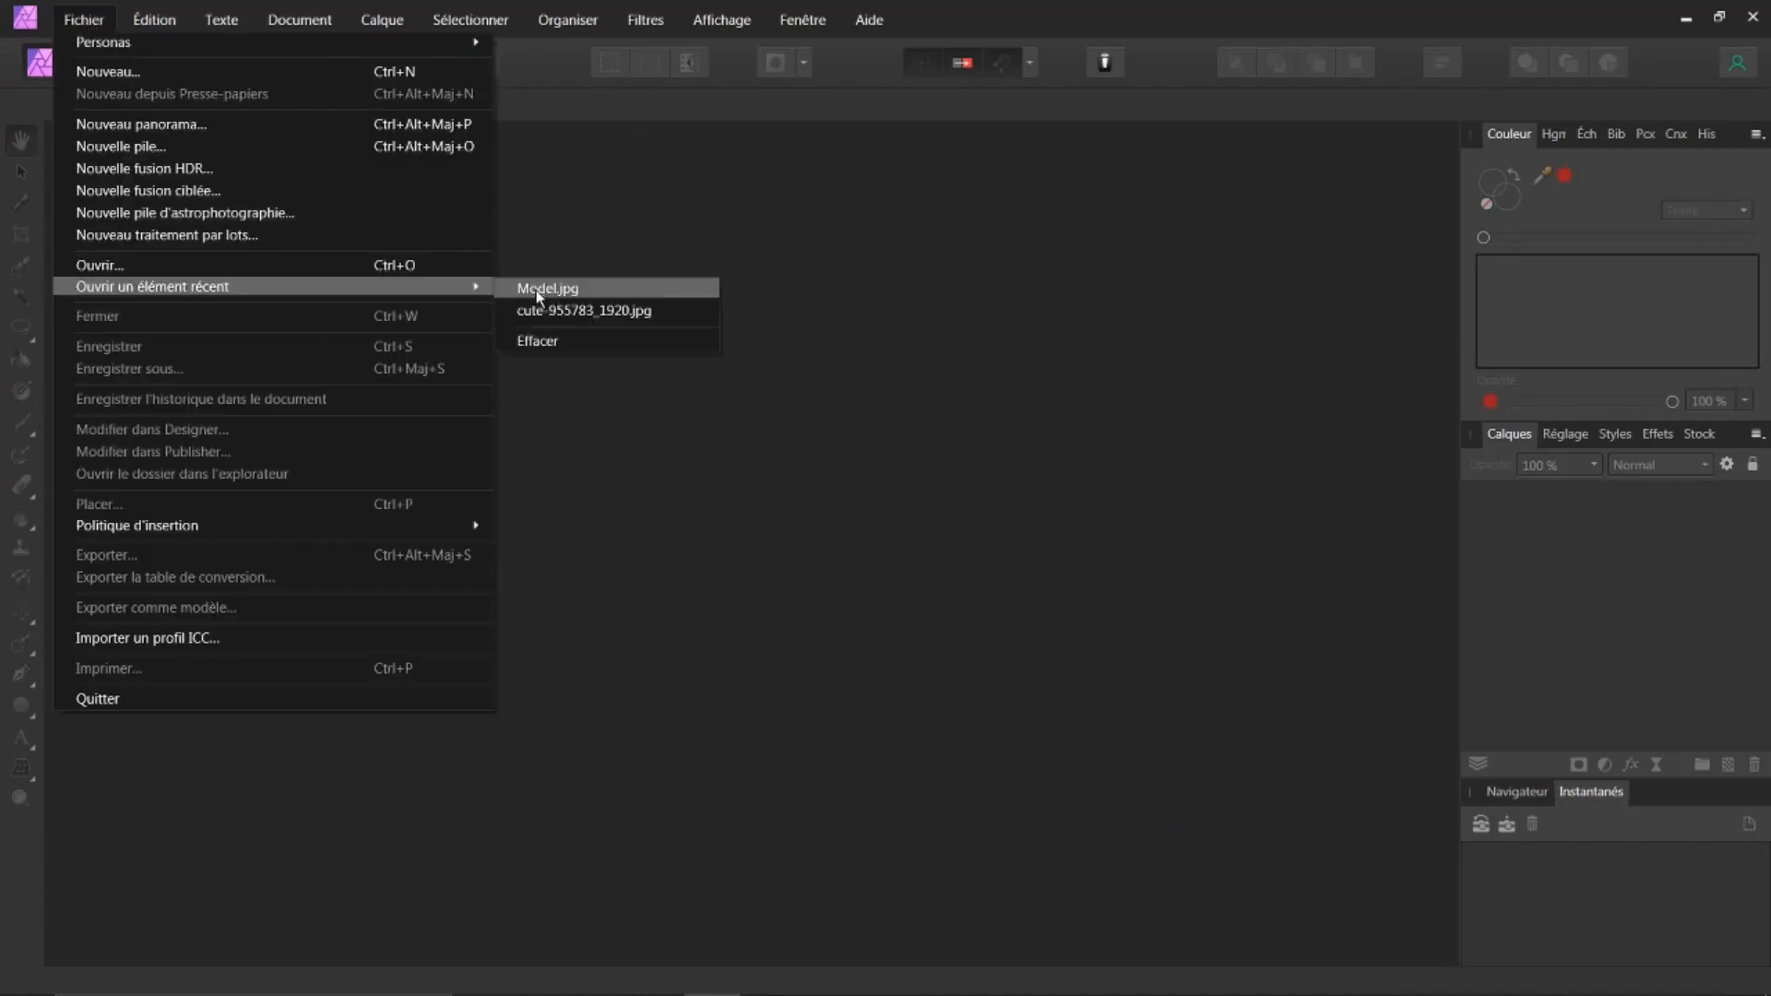
pyautogui.click(538, 288)
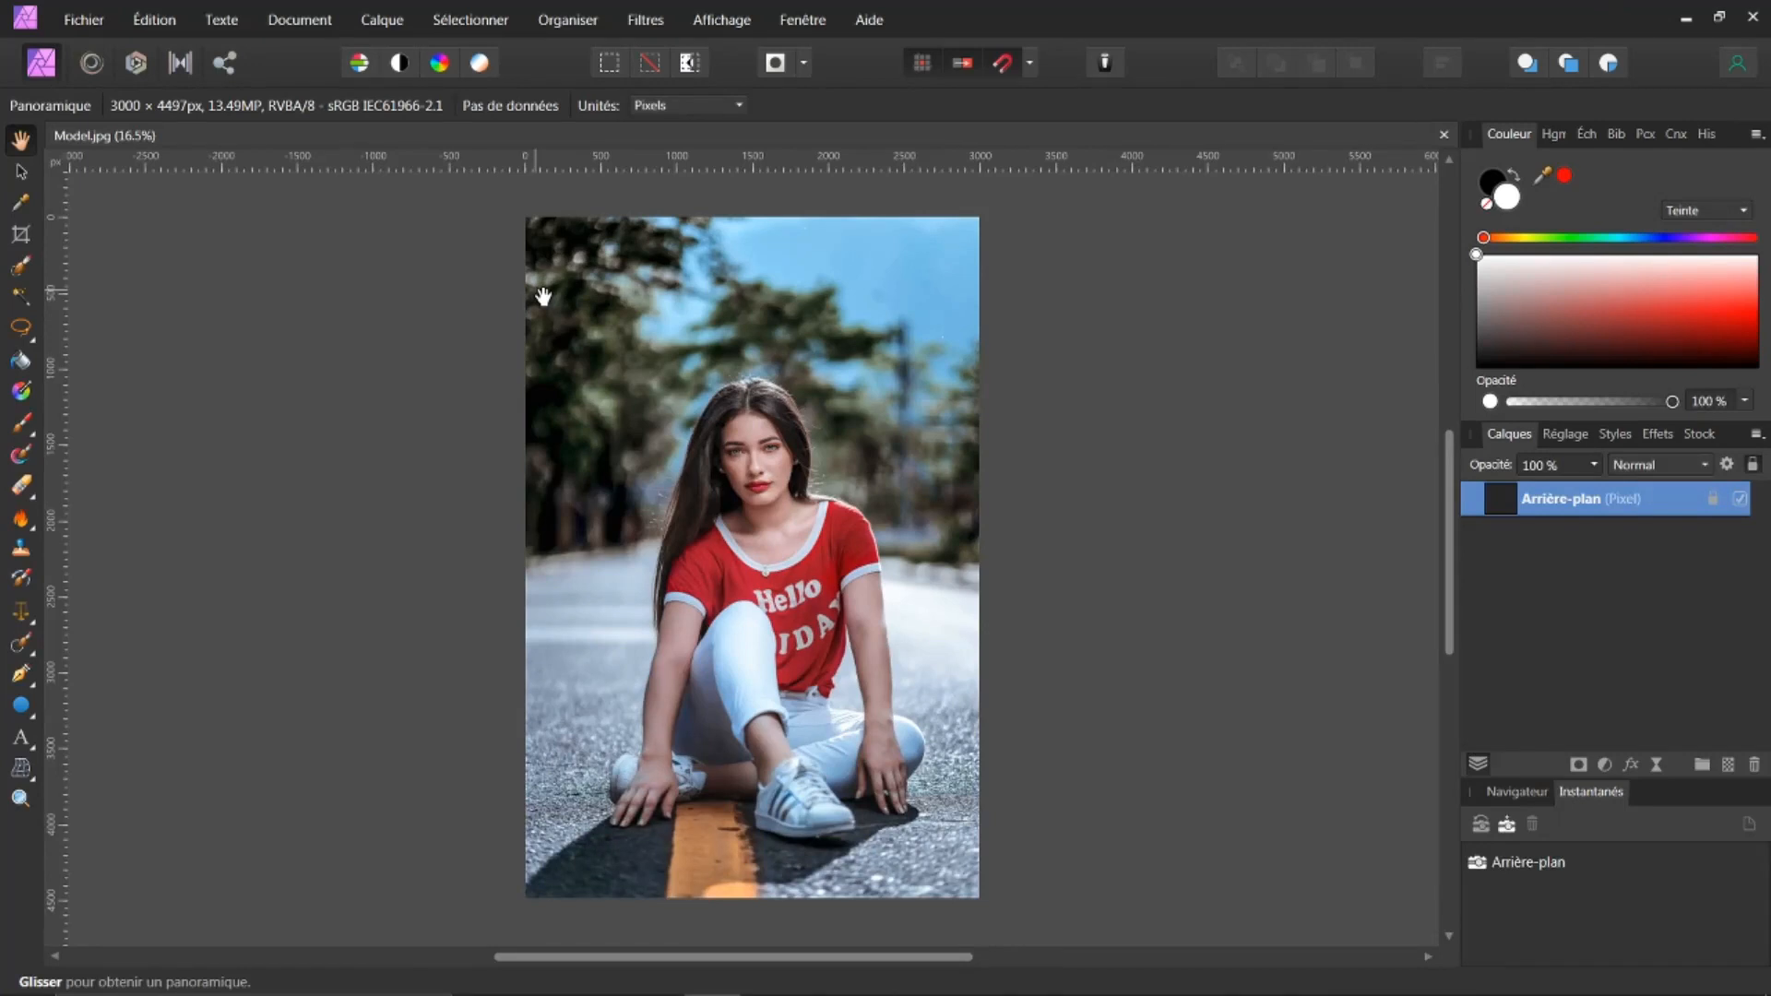
pyautogui.scroll(5, 743, 494)
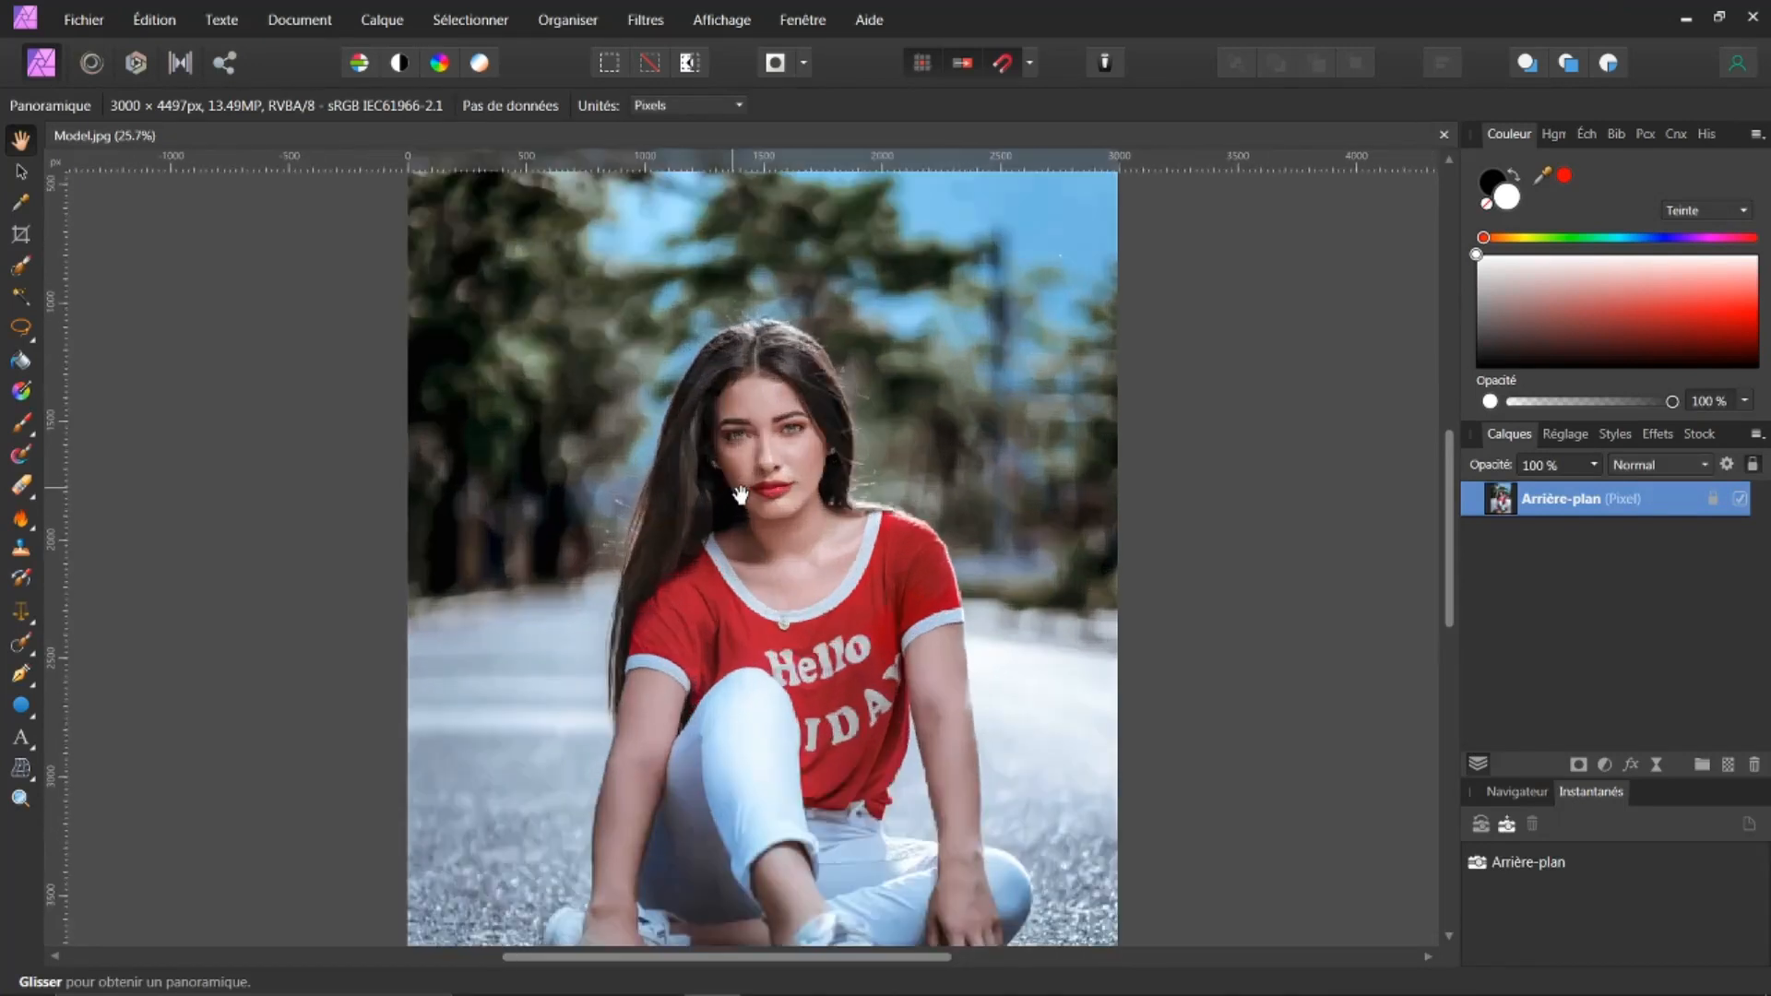
pyautogui.scroll(-3, 742, 493)
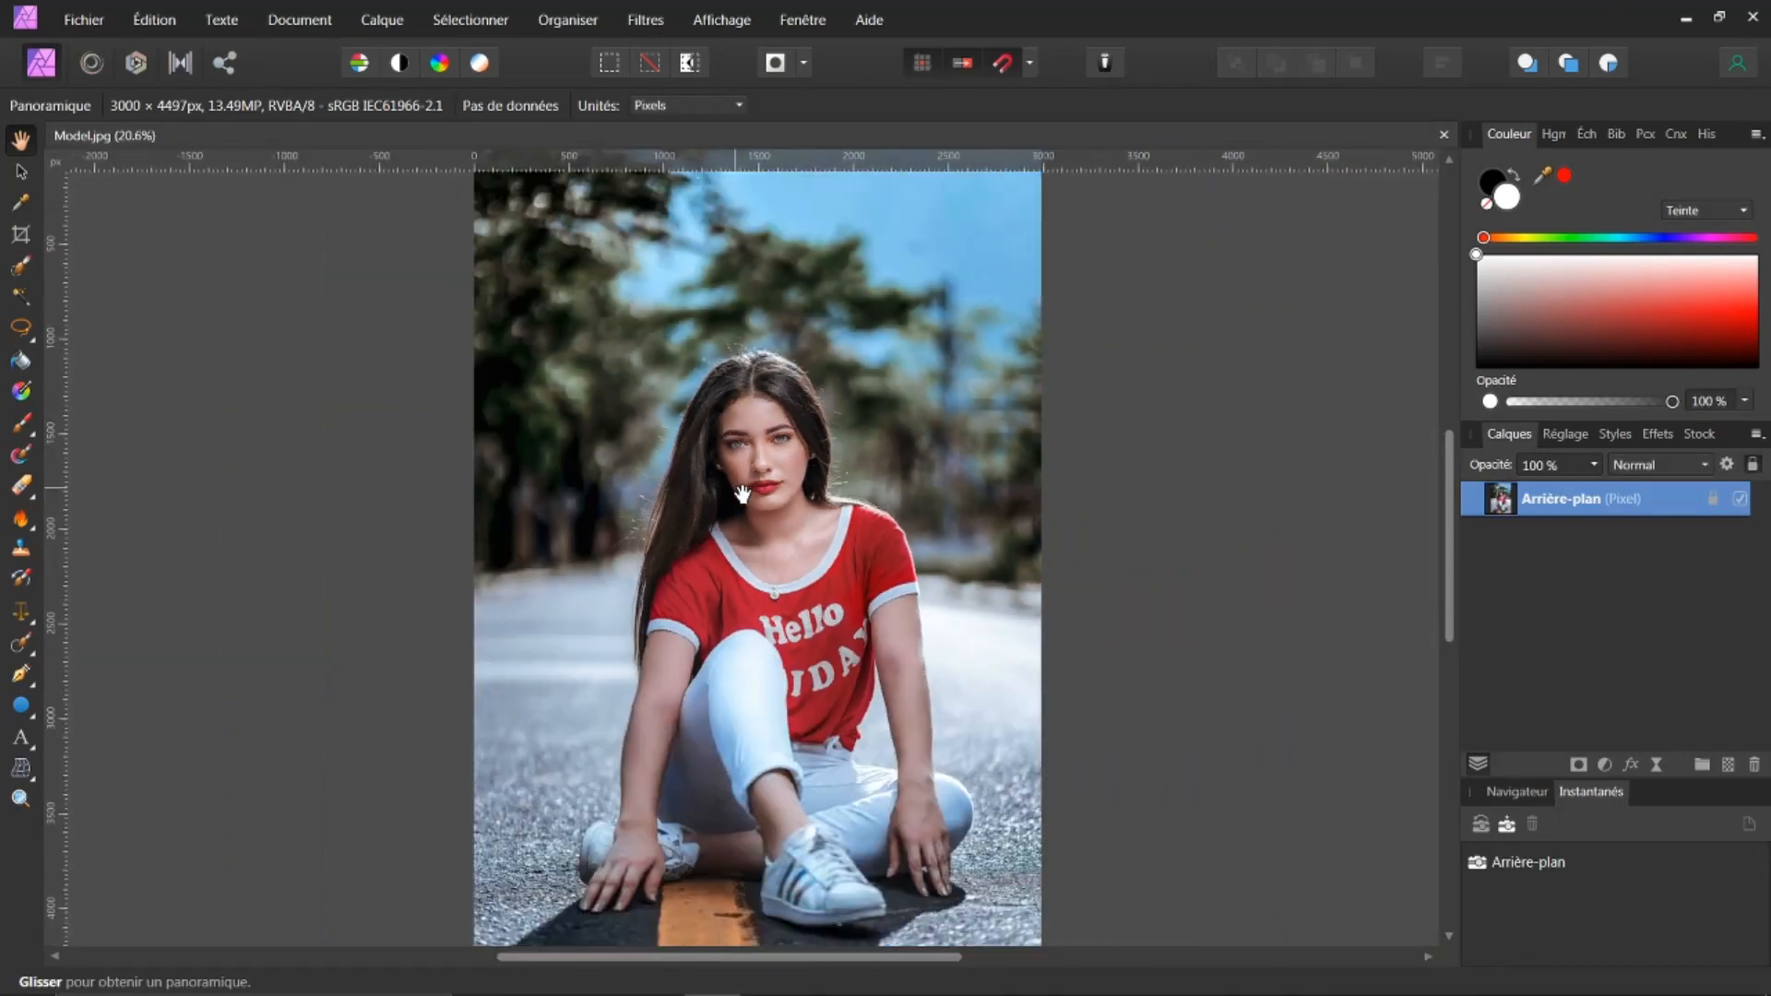
pyautogui.scroll(-1, 743, 493)
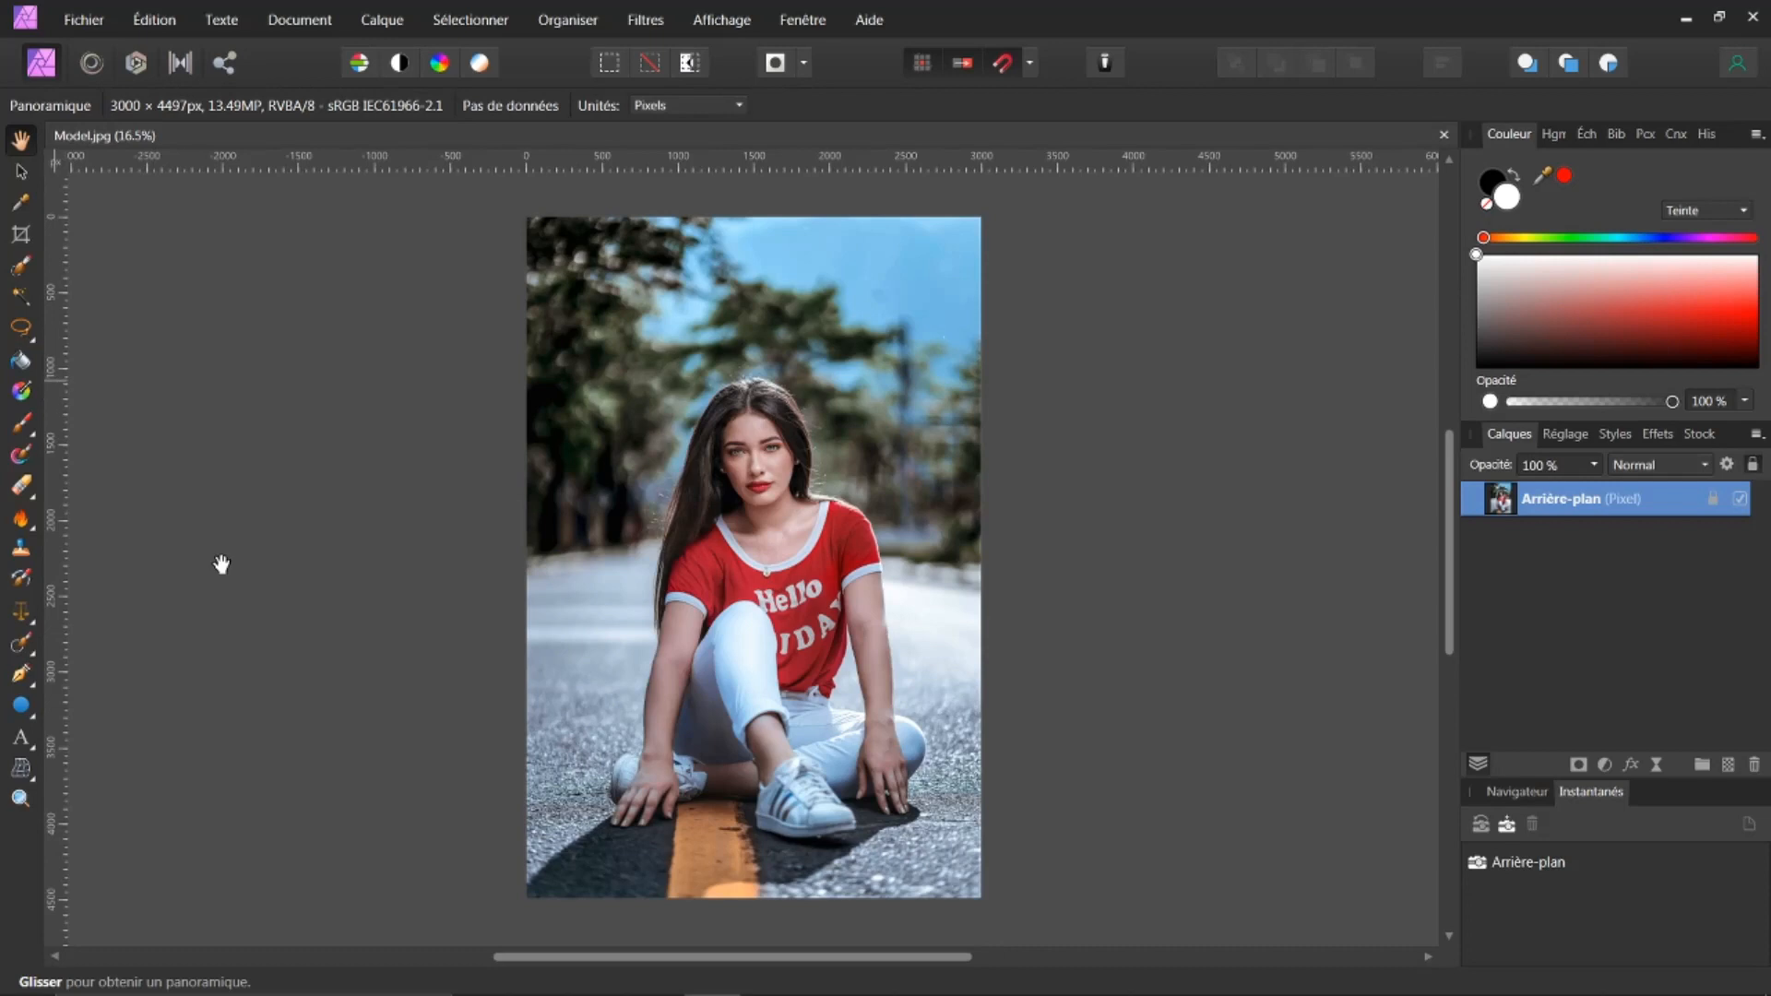
# Add an empty pixel layer above the Arrière-plan layer and choose the soft-edged 128 px brush from the Basique category.
pyautogui.click(1730, 766)
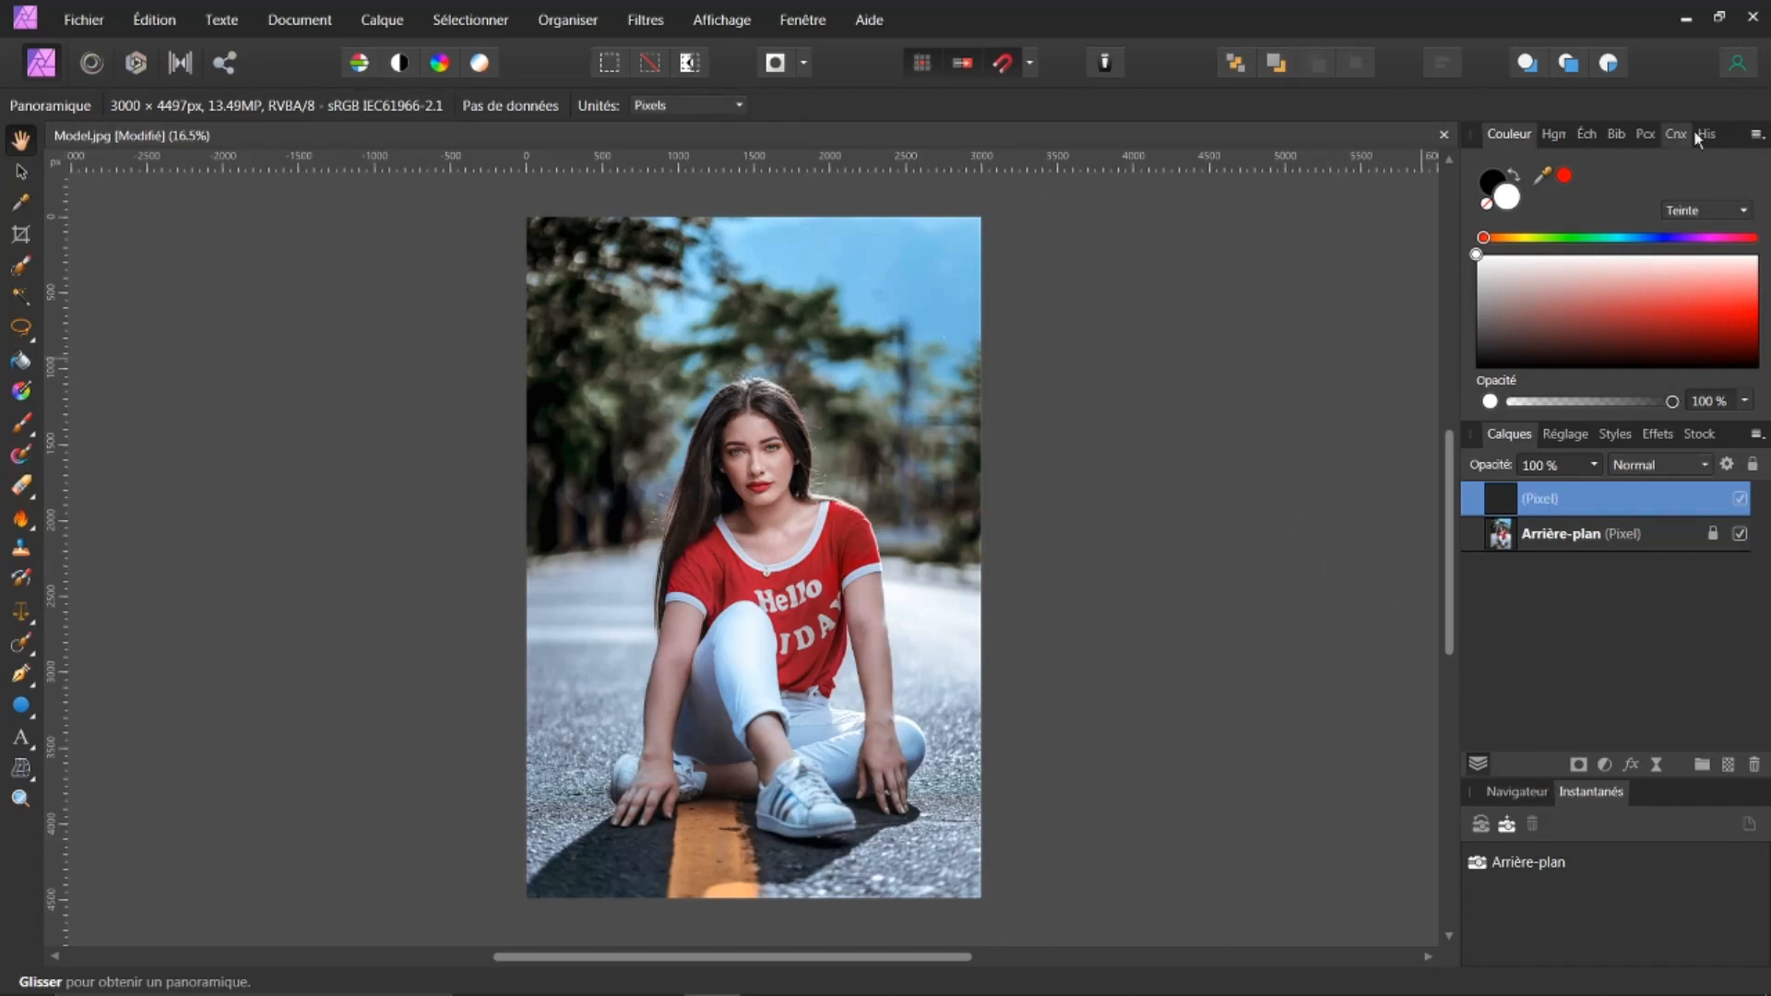
pyautogui.click(1646, 137)
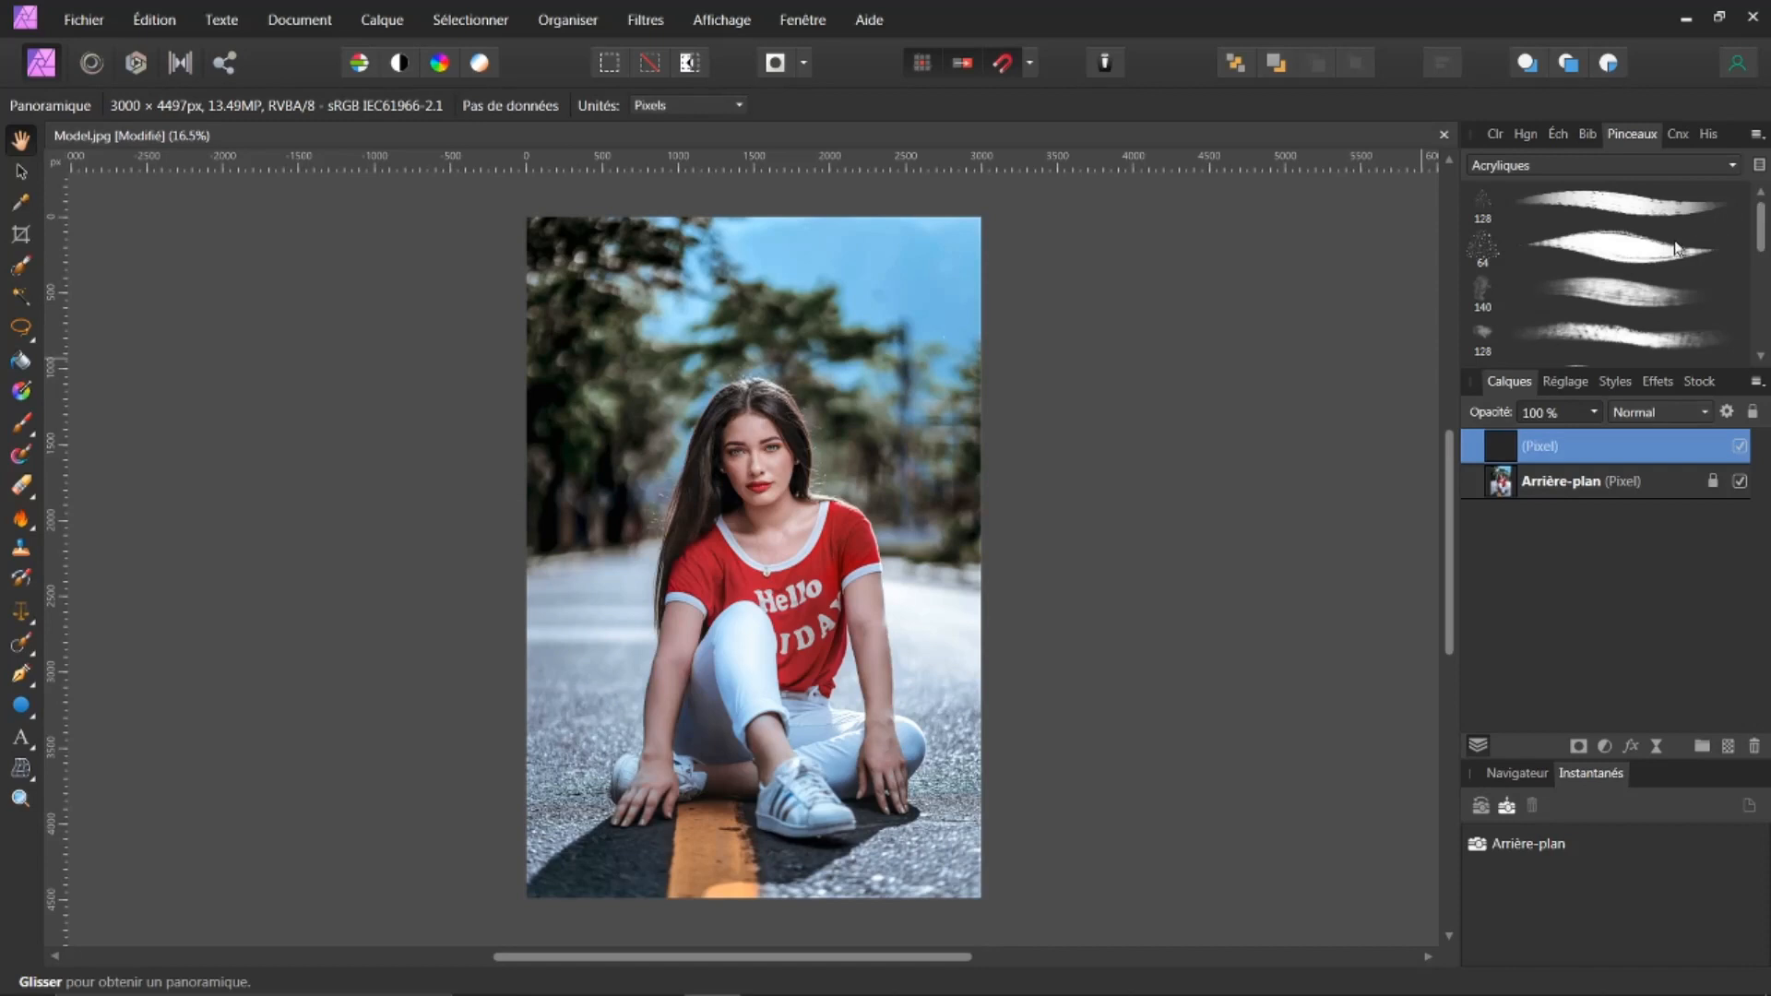
pyautogui.click(1733, 167)
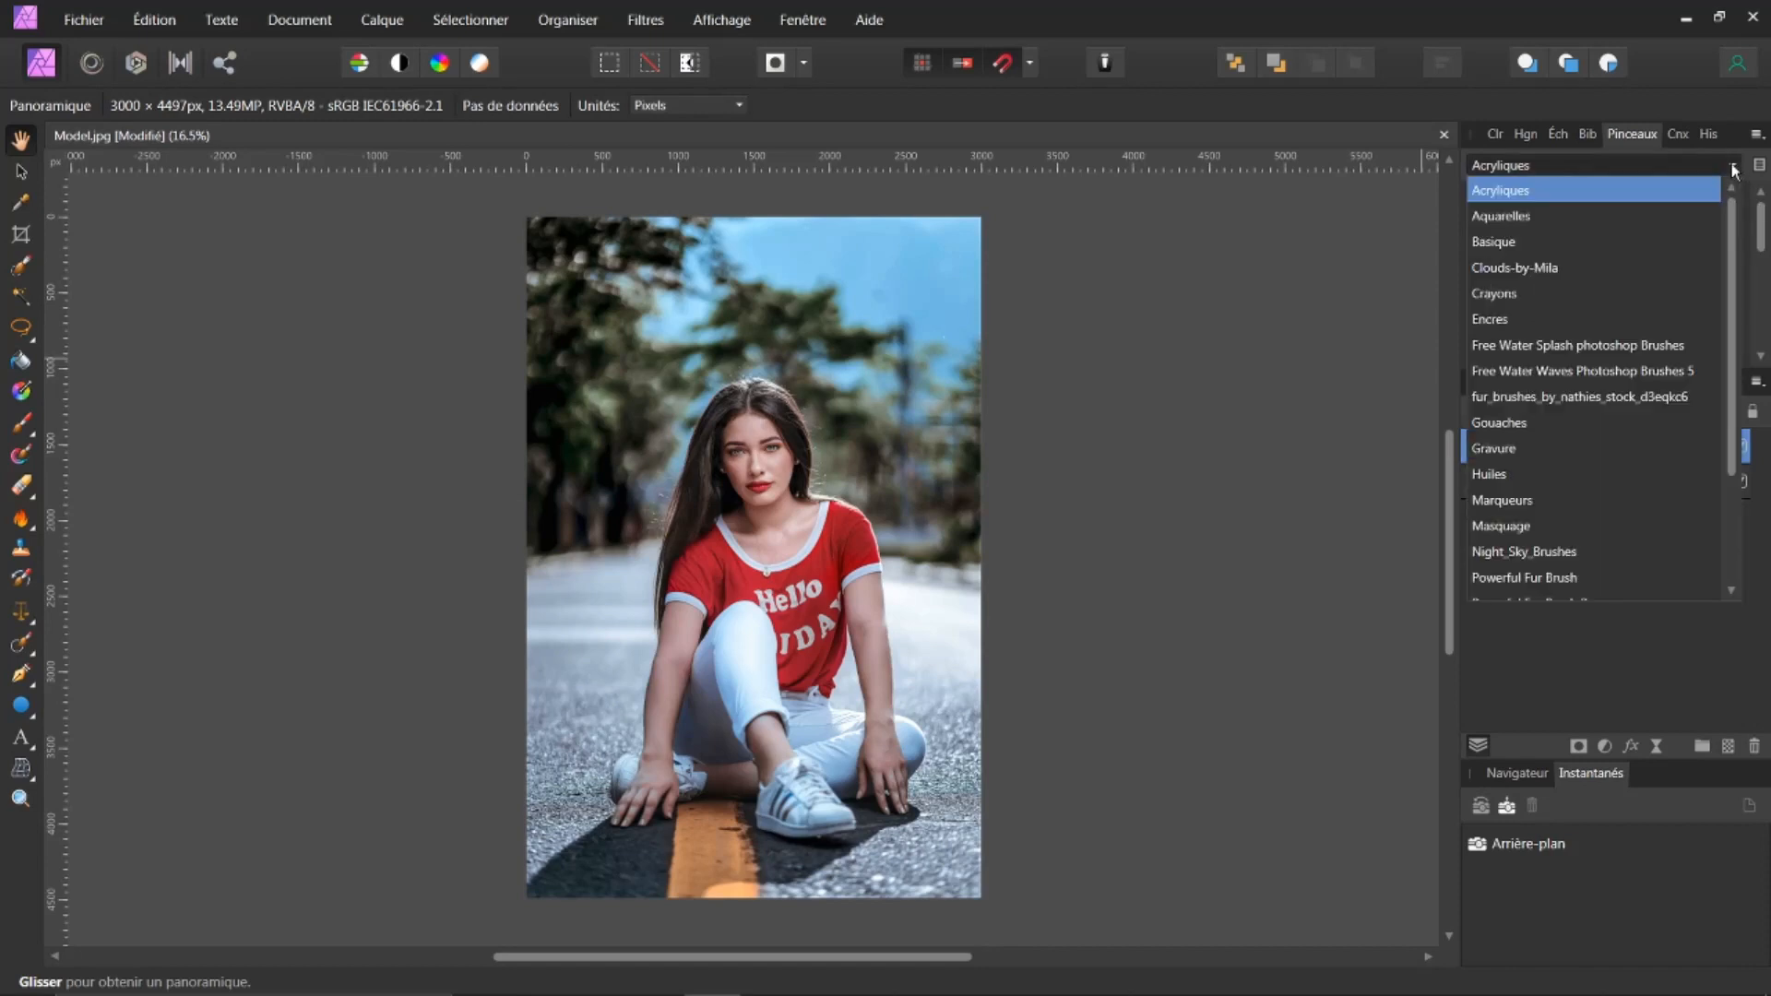
pyautogui.click(1496, 240)
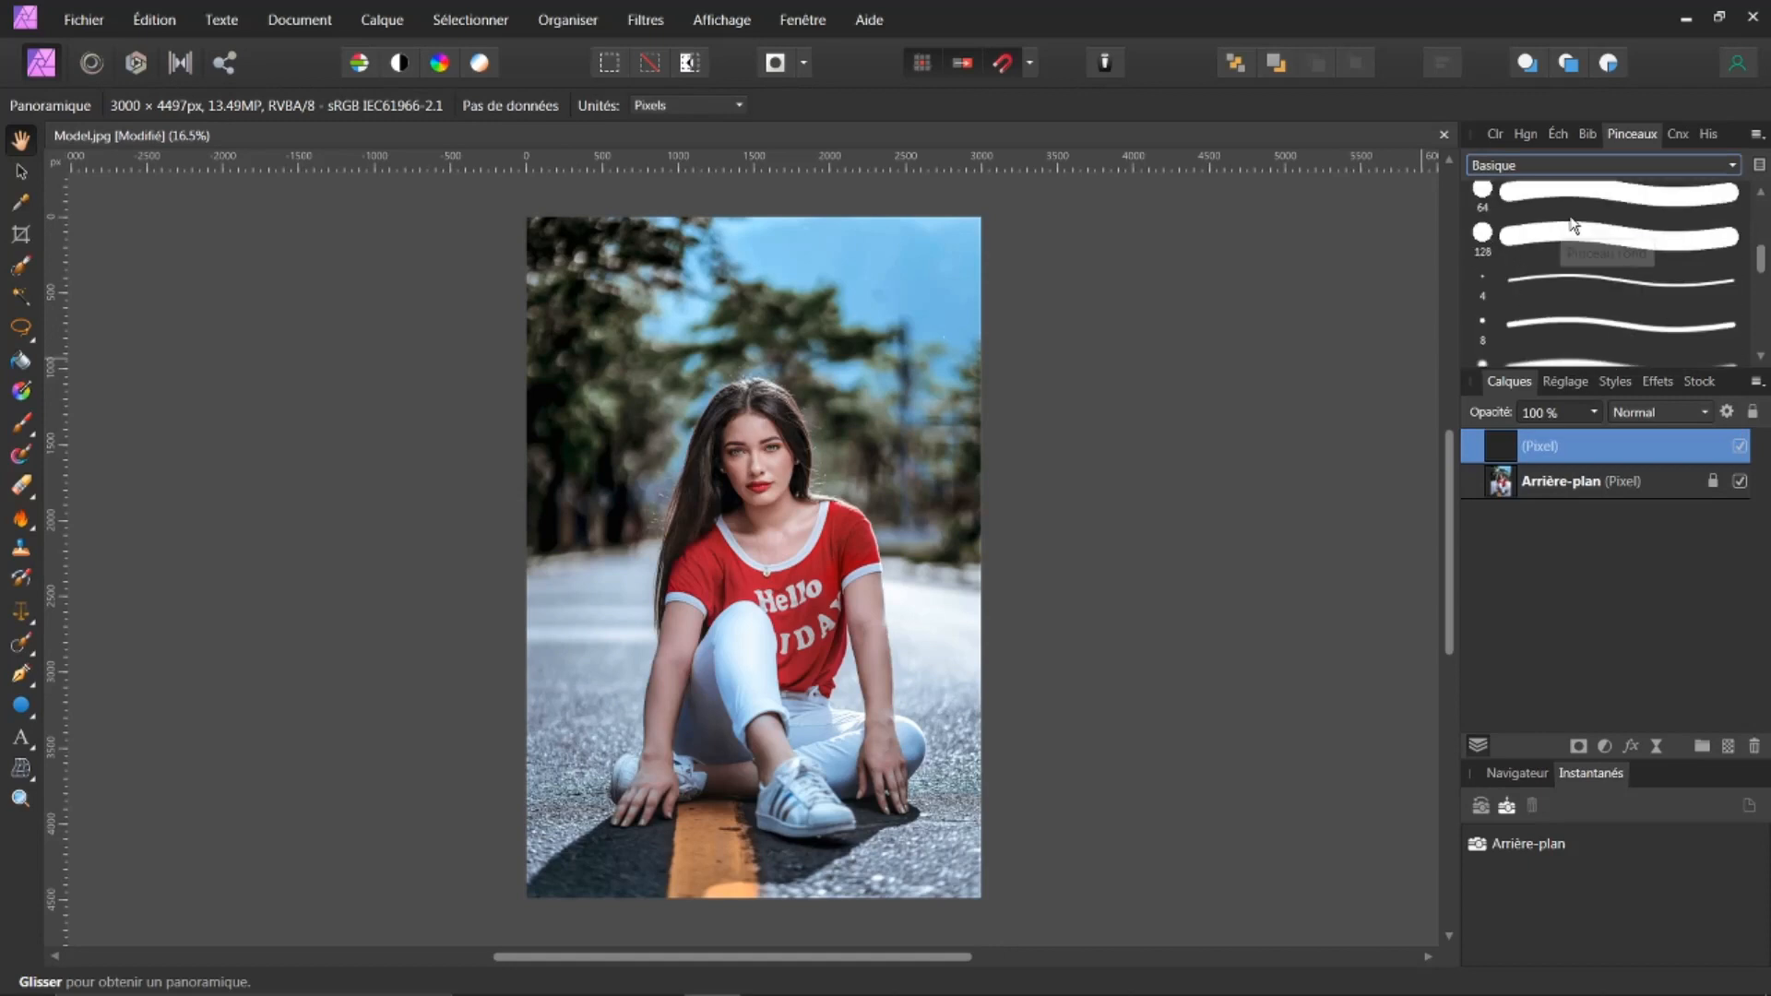
pyautogui.scroll(-2, 1616, 232)
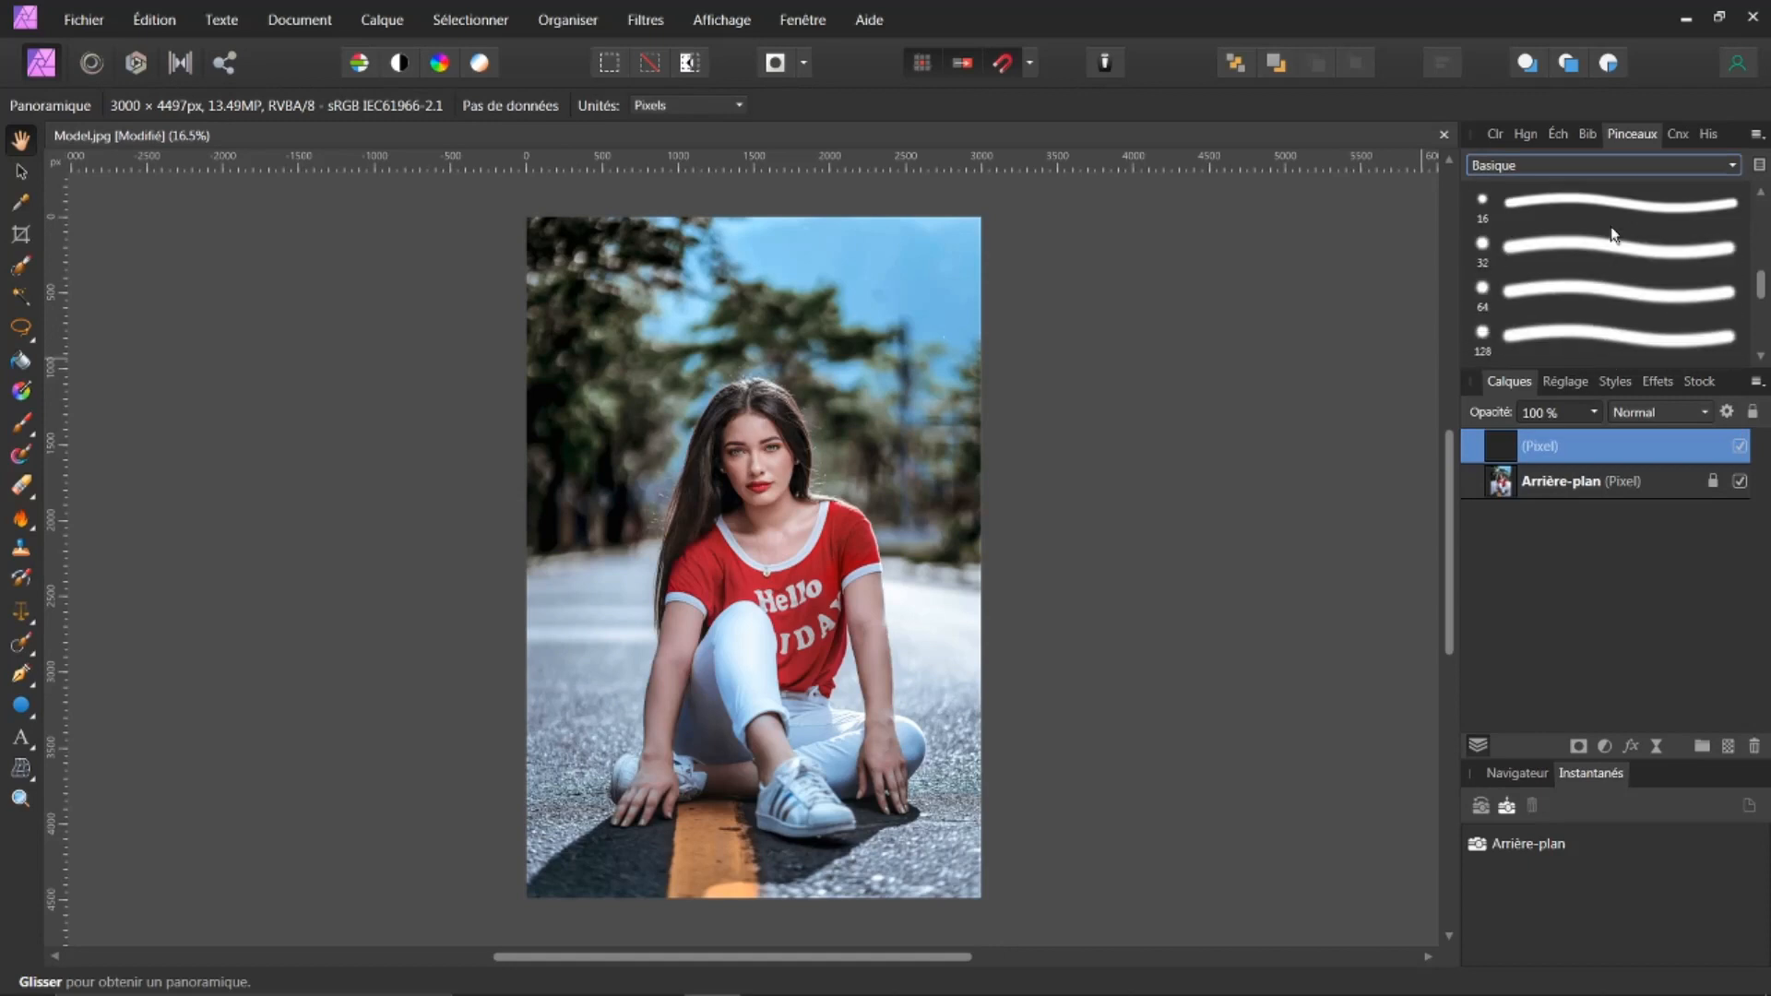
pyautogui.click(1537, 332)
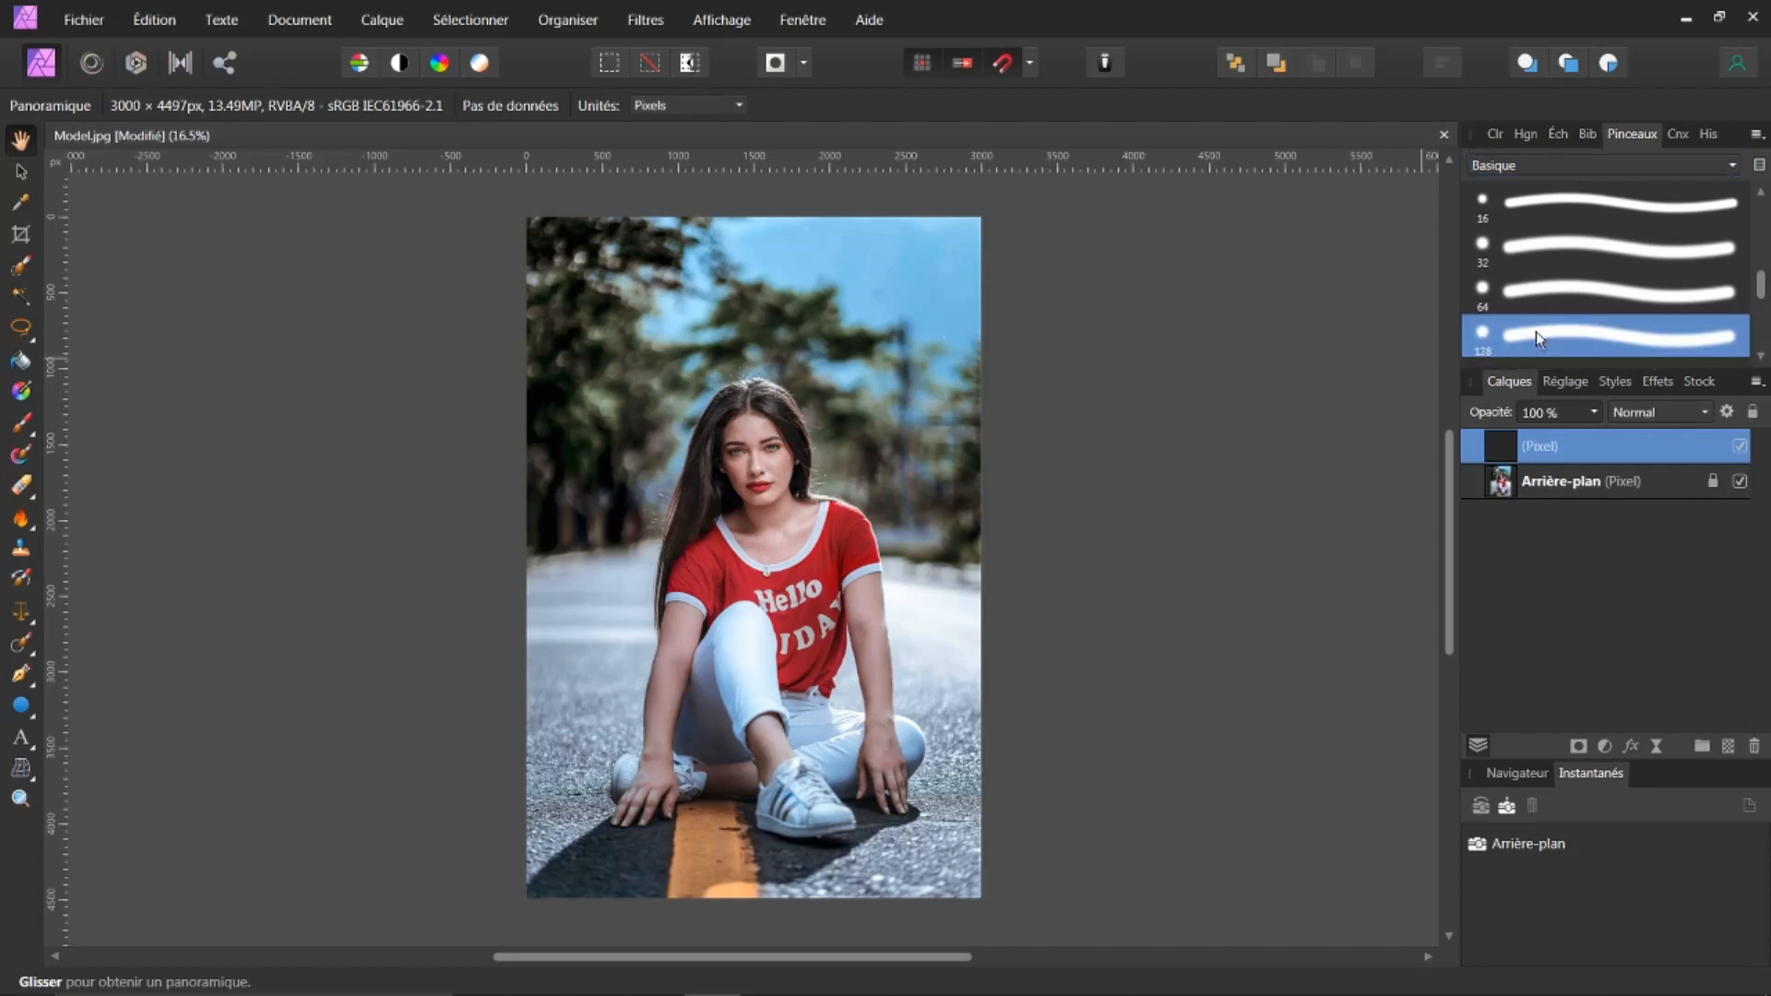
pyautogui.click(1495, 137)
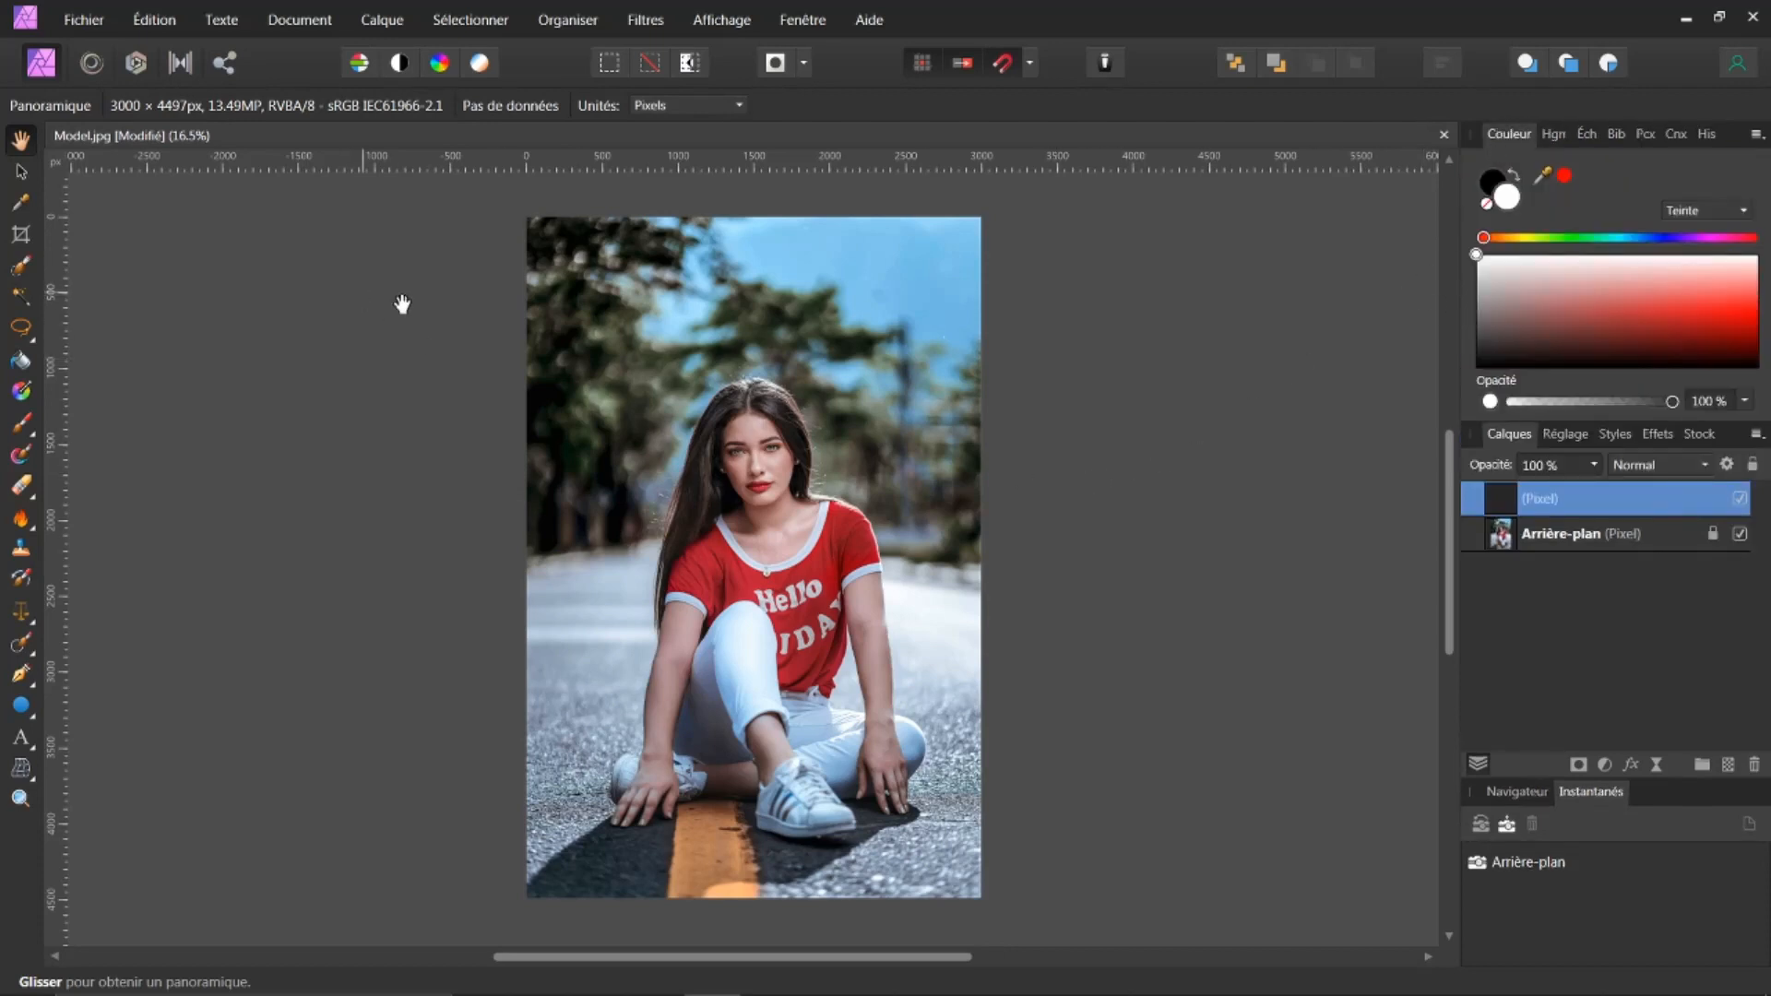
# Activate the Paint Brush tool and set its width to 152 px, opacity to 98 %, flow to 99 % and hardness to 34 %.
pyautogui.click(27, 427)
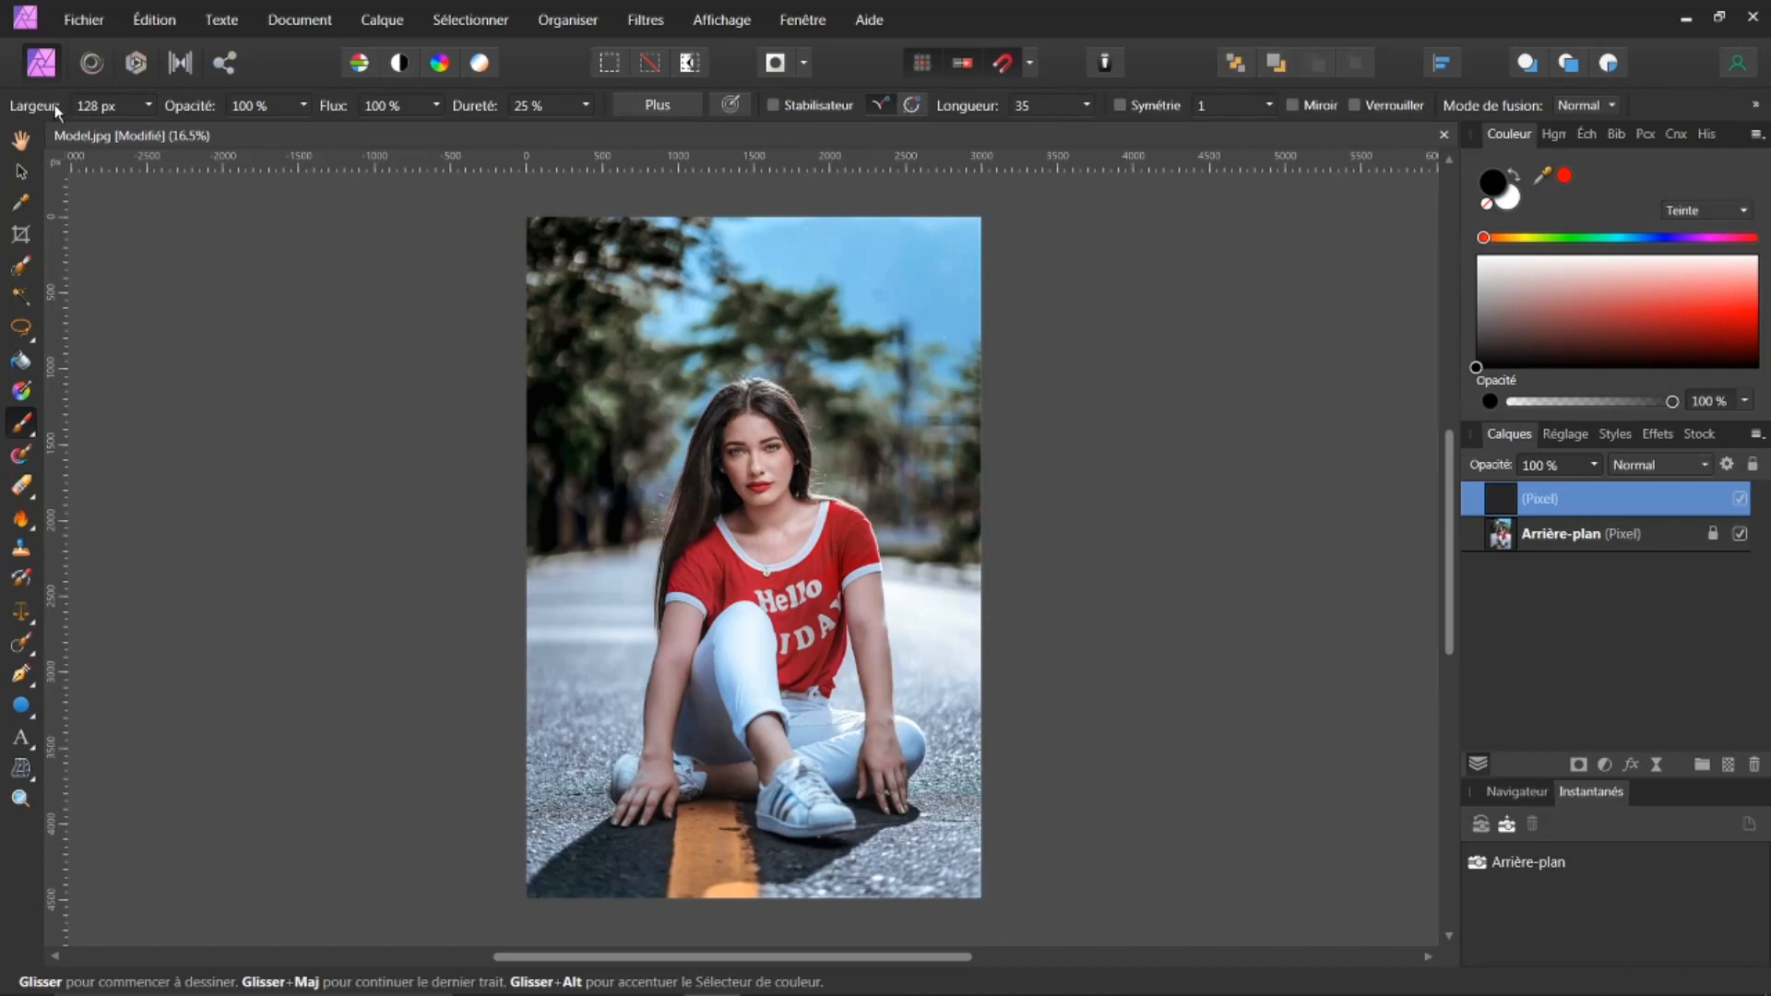
pyautogui.press('alt')
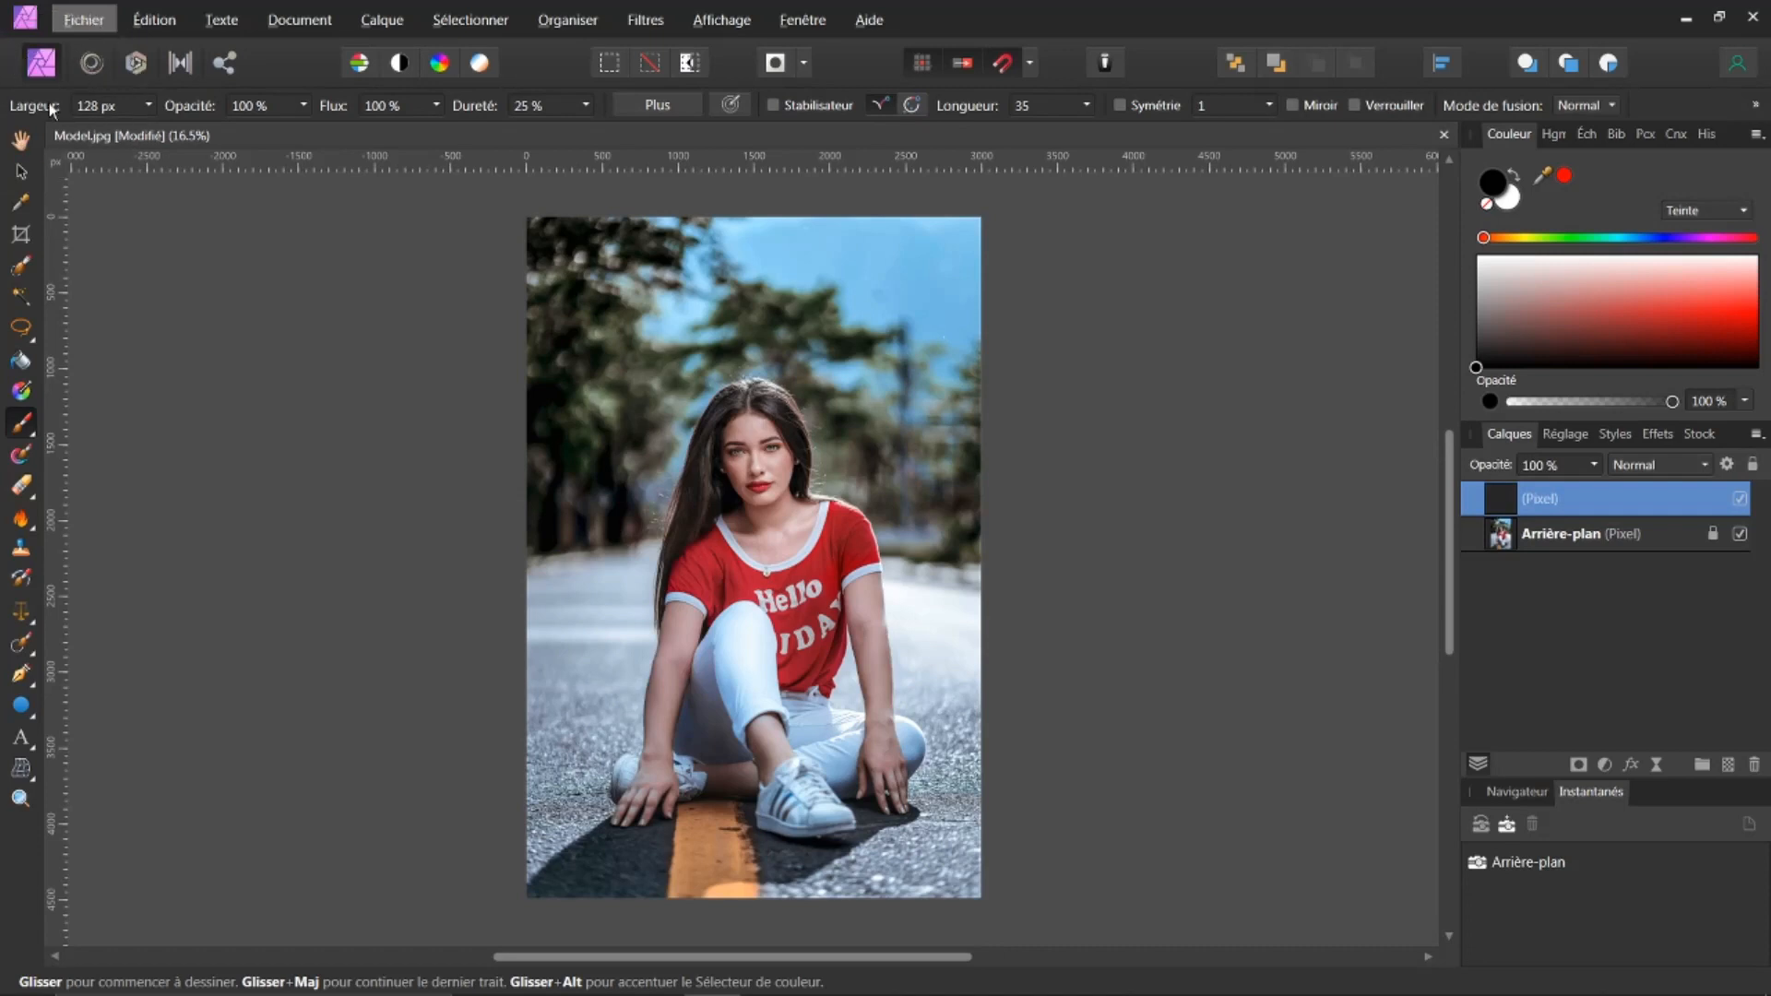
pyautogui.moveTo(52, 108)
pyautogui.mouseDown()
pyautogui.moveTo(69, 109)
pyautogui.moveTo(22, 109)
pyautogui.moveTo(83, 111)
pyautogui.moveTo(14, 107)
pyautogui.moveTo(41, 116)
pyautogui.mouseUp()
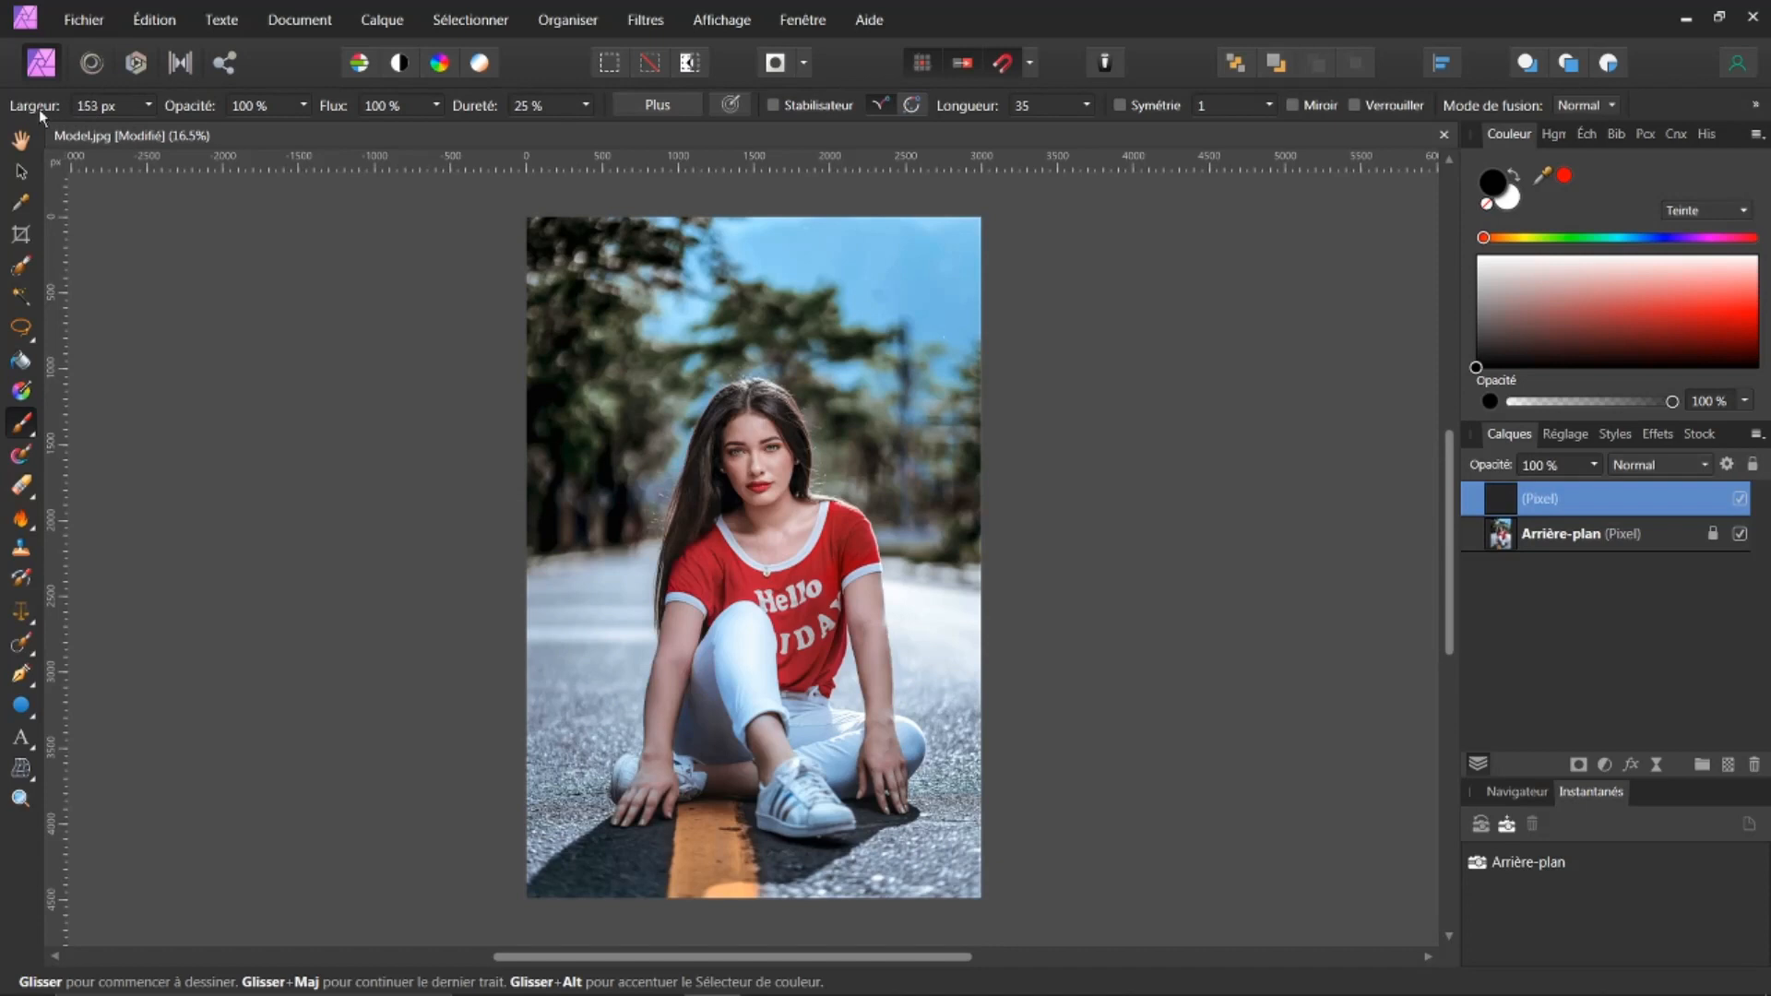
pyautogui.moveTo(183, 111)
pyautogui.mouseDown()
pyautogui.moveTo(151, 105)
pyautogui.moveTo(207, 105)
pyautogui.mouseUp()
pyautogui.moveTo(330, 103); pyautogui.dragTo(323, 112)
pyautogui.moveTo(476, 114); pyautogui.dragTo(494, 109)
# Adjust the brush directly on the canvas, trying its rotation, shape and spacing, and set its width to 550.8 px and hardness to 54 %.
pyautogui.keyDown('ctrl'); pyautogui.keyDown('alt'); pyautogui.click(724, 354); pyautogui.keyUp('alt'); pyautogui.keyUp('ctrl')
pyautogui.scroll(4, 735, 355)
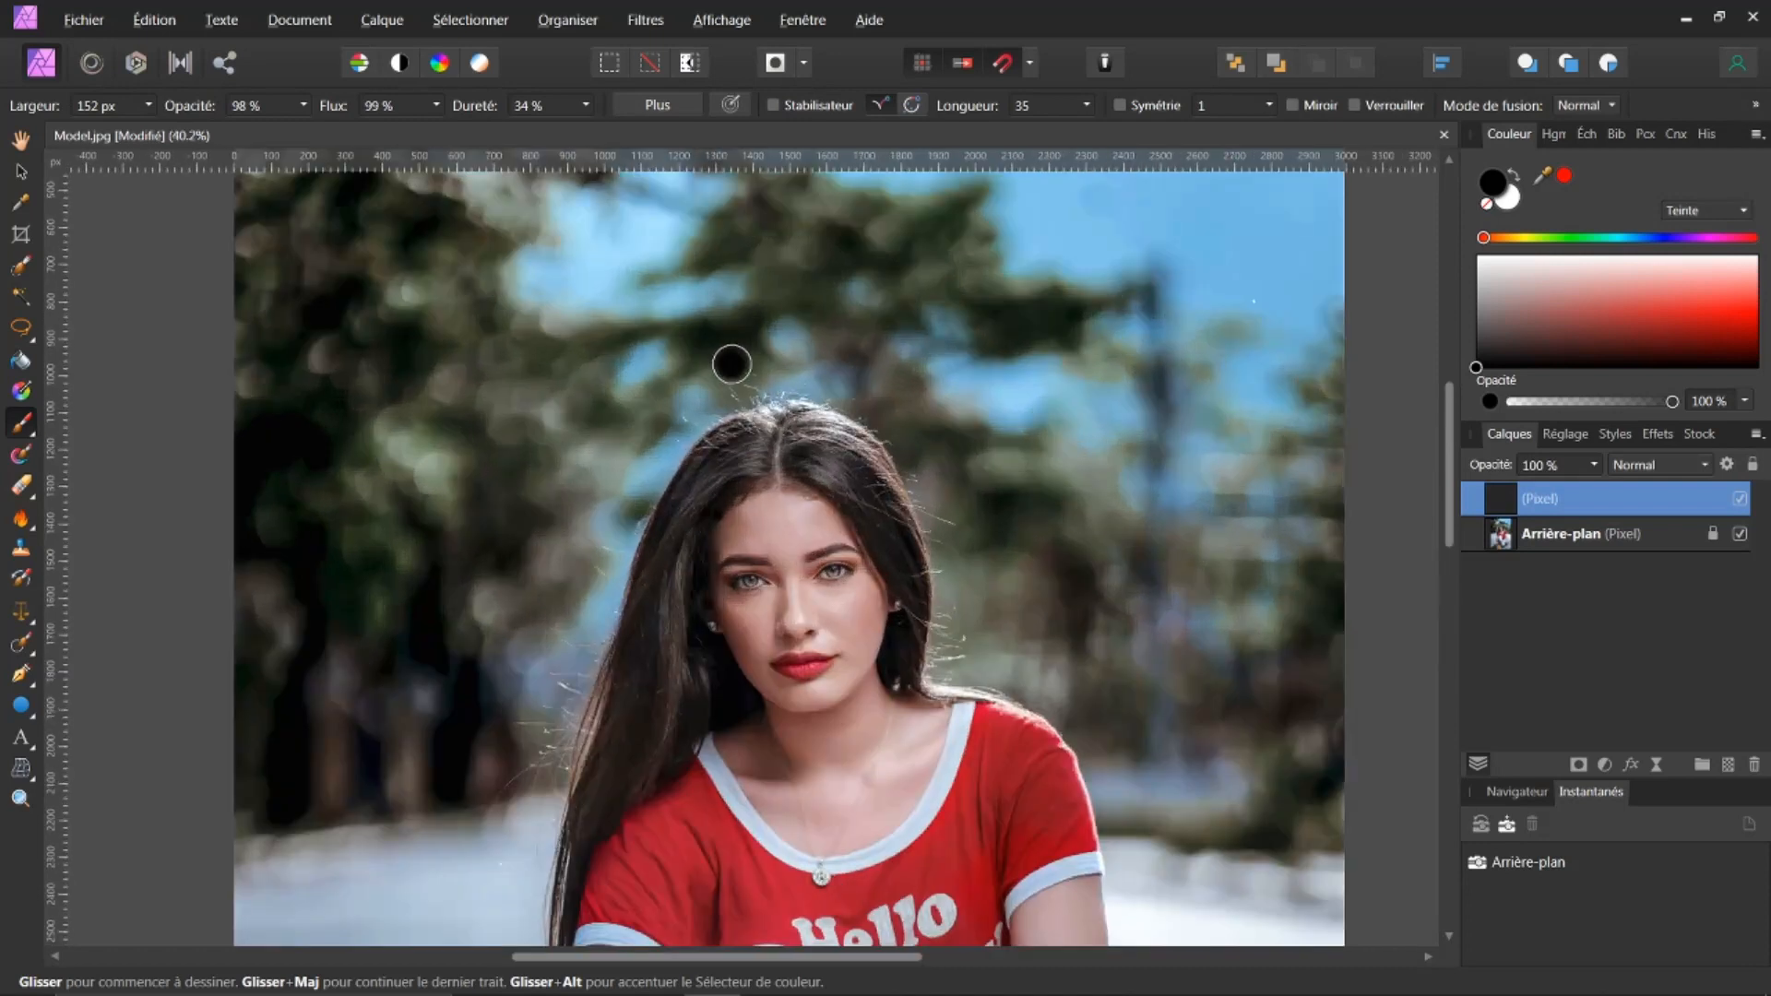
pyautogui.keyDown('ctrl'); pyautogui.keyDown('alt'); pyautogui.click(731, 363); pyautogui.keyUp('alt'); pyautogui.keyUp('ctrl')
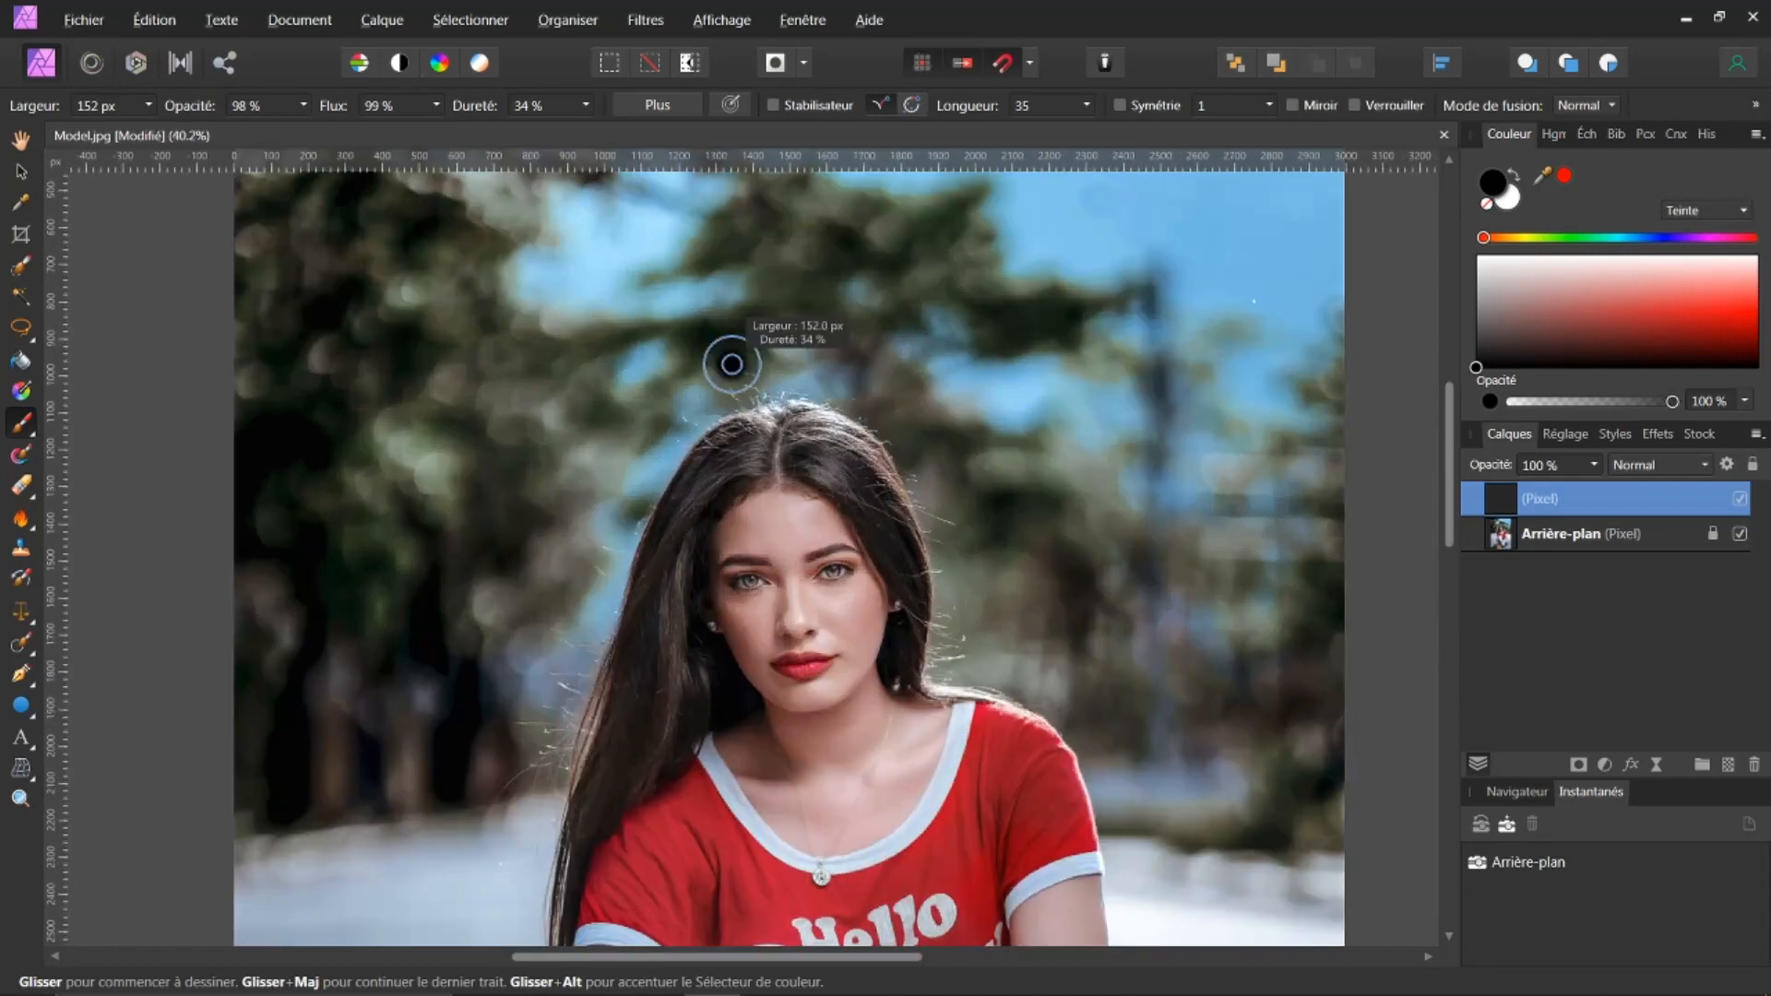
pyautogui.keyDown('ctrl'); pyautogui.keyDown('alt'); pyautogui.rightClick(706, 394); pyautogui.keyUp('alt'); pyautogui.keyUp('ctrl')
pyautogui.keyDown('ctrl'); pyautogui.keyDown('alt'); pyautogui.rightClick(703, 393); pyautogui.keyUp('alt'); pyautogui.keyUp('ctrl')
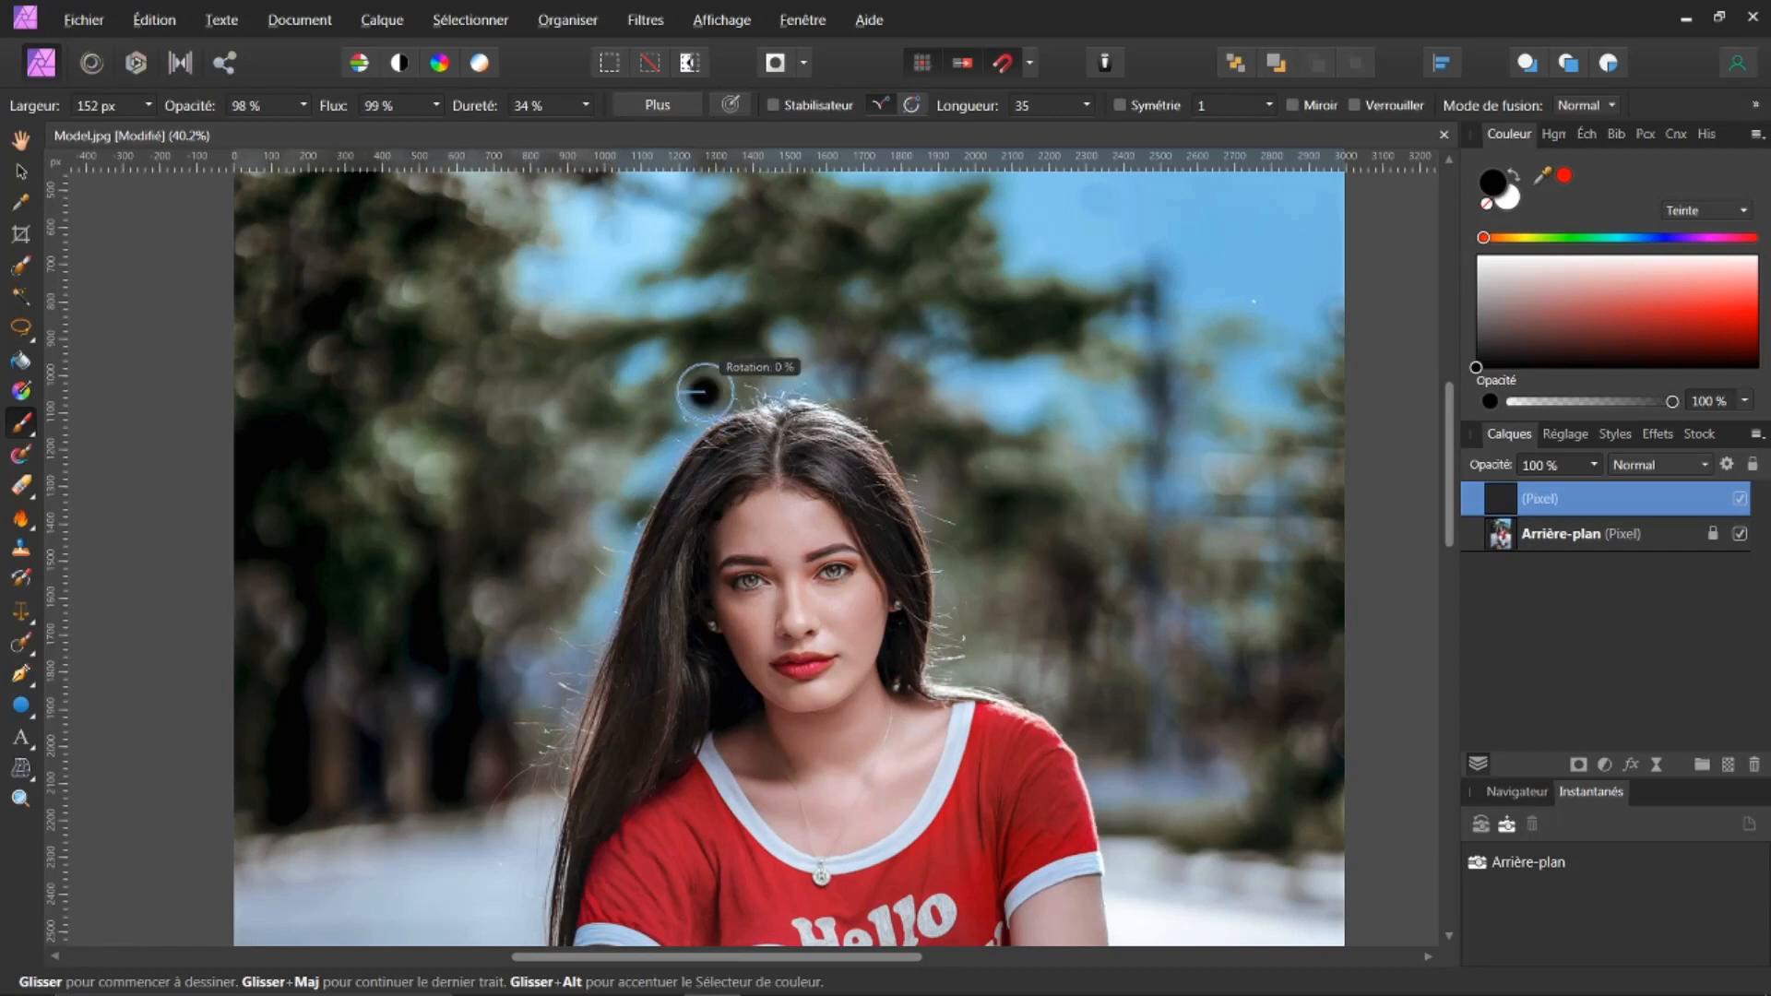
pyautogui.keyDown('ctrl'); pyautogui.keyDown('alt'); pyautogui.rightClick(705, 392); pyautogui.keyUp('alt'); pyautogui.keyUp('ctrl')
pyautogui.keyDown('ctrl'); pyautogui.keyDown('alt'); pyautogui.rightClick(704, 392); pyautogui.keyUp('alt'); pyautogui.keyUp('ctrl')
pyautogui.keyDown('ctrl'); pyautogui.keyDown('alt'); pyautogui.rightClick(702, 406); pyautogui.keyUp('alt'); pyautogui.keyUp('ctrl')
pyautogui.keyDown('ctrl'); pyautogui.keyDown('alt'); pyautogui.rightClick(705, 410); pyautogui.keyUp('alt'); pyautogui.keyUp('ctrl')
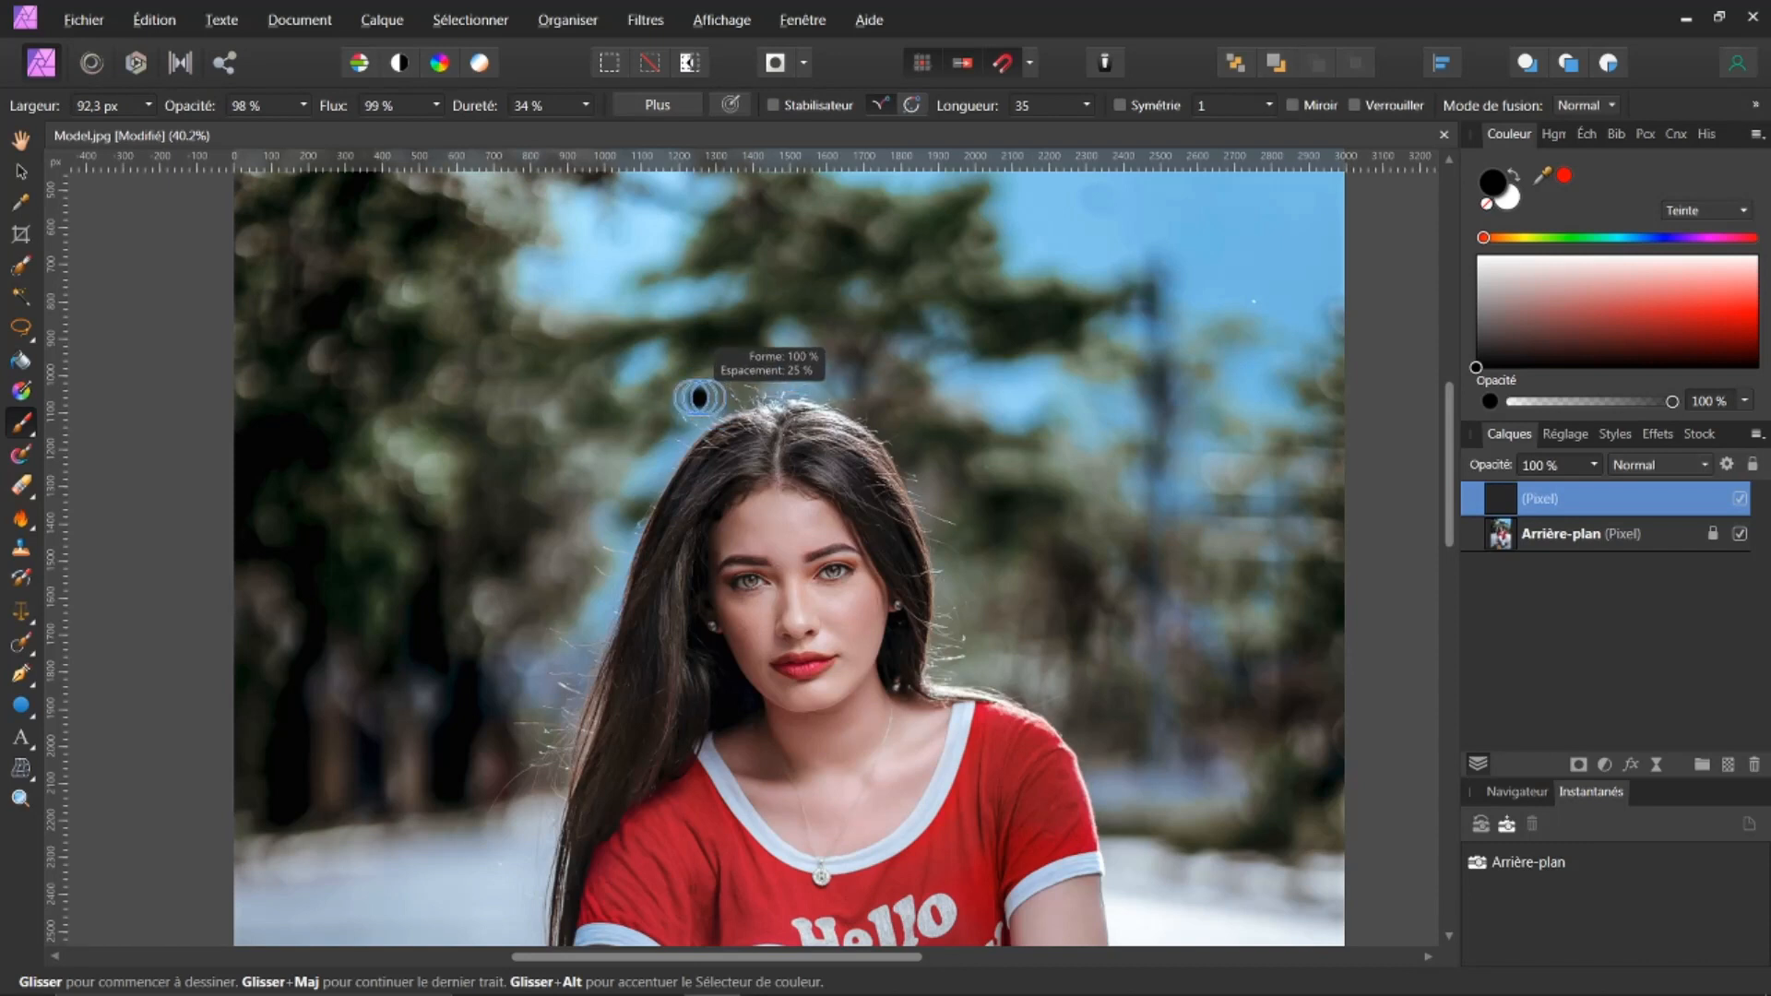
pyautogui.keyDown('ctrl'); pyautogui.keyDown('alt'); pyautogui.rightClick(684, 373); pyautogui.keyUp('alt'); pyautogui.keyUp('ctrl')
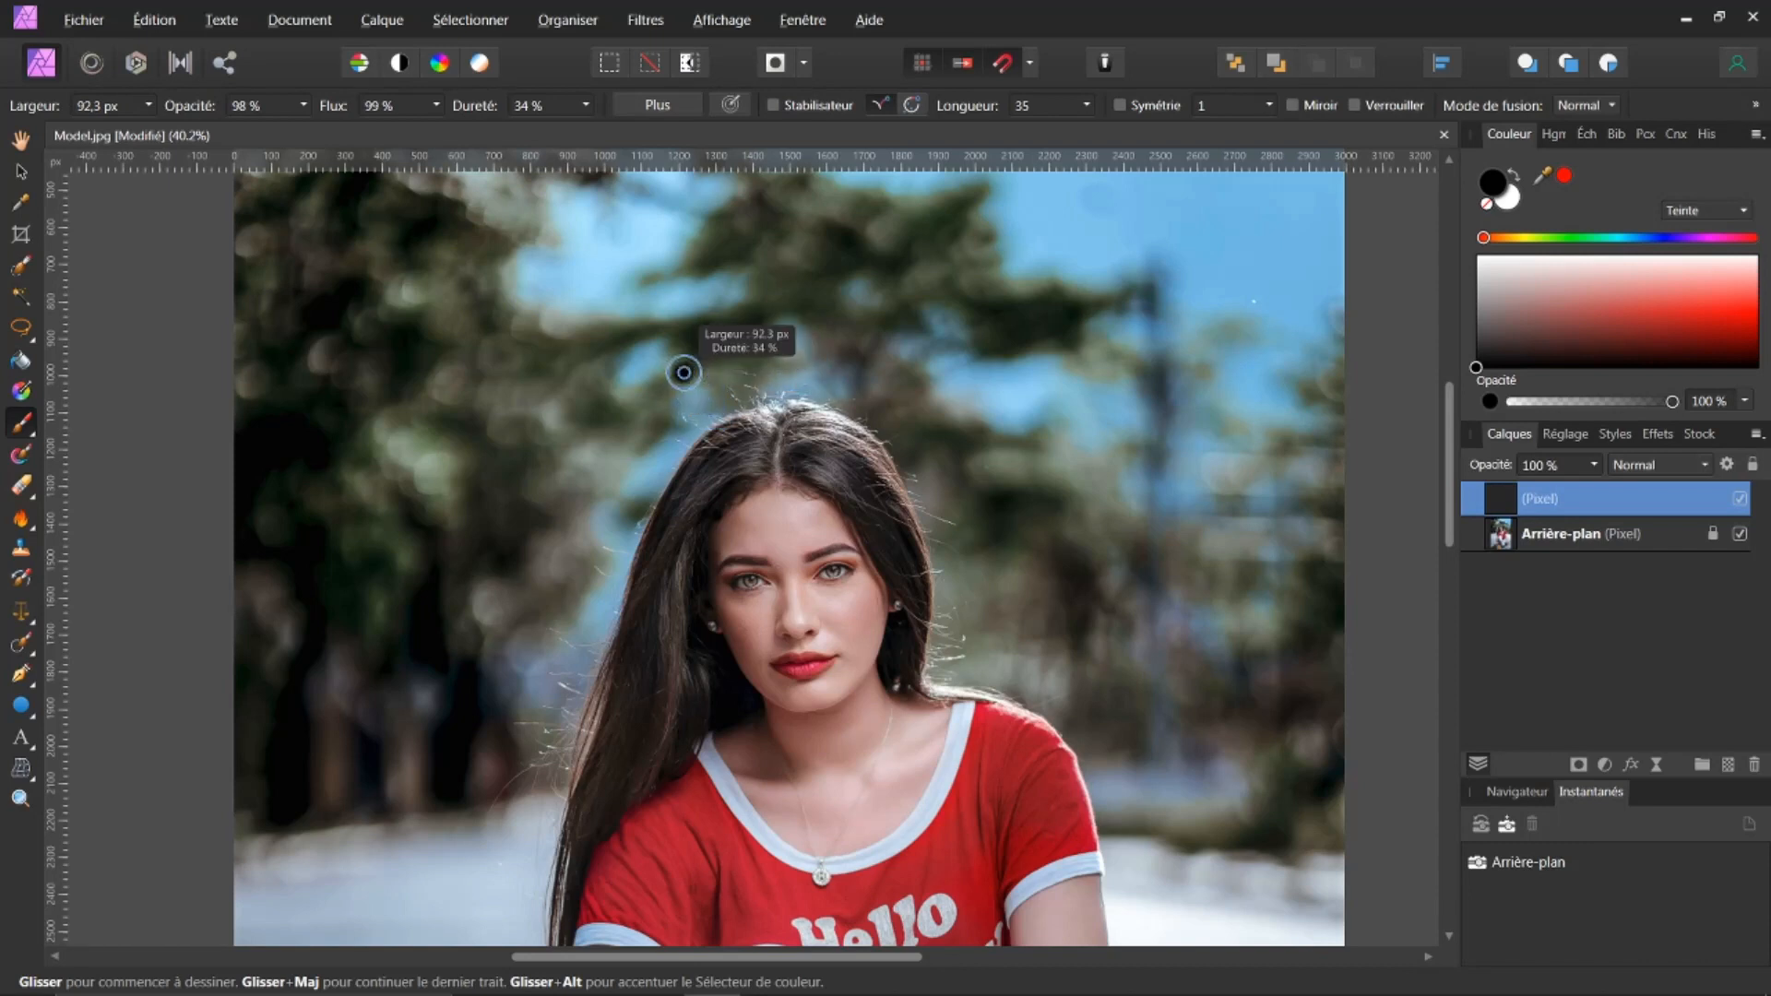
pyautogui.moveTo(683, 372)
pyautogui.mouseDown()
pyautogui.moveTo(687, 392)
pyautogui.moveTo(654, 402)
pyautogui.mouseUp()
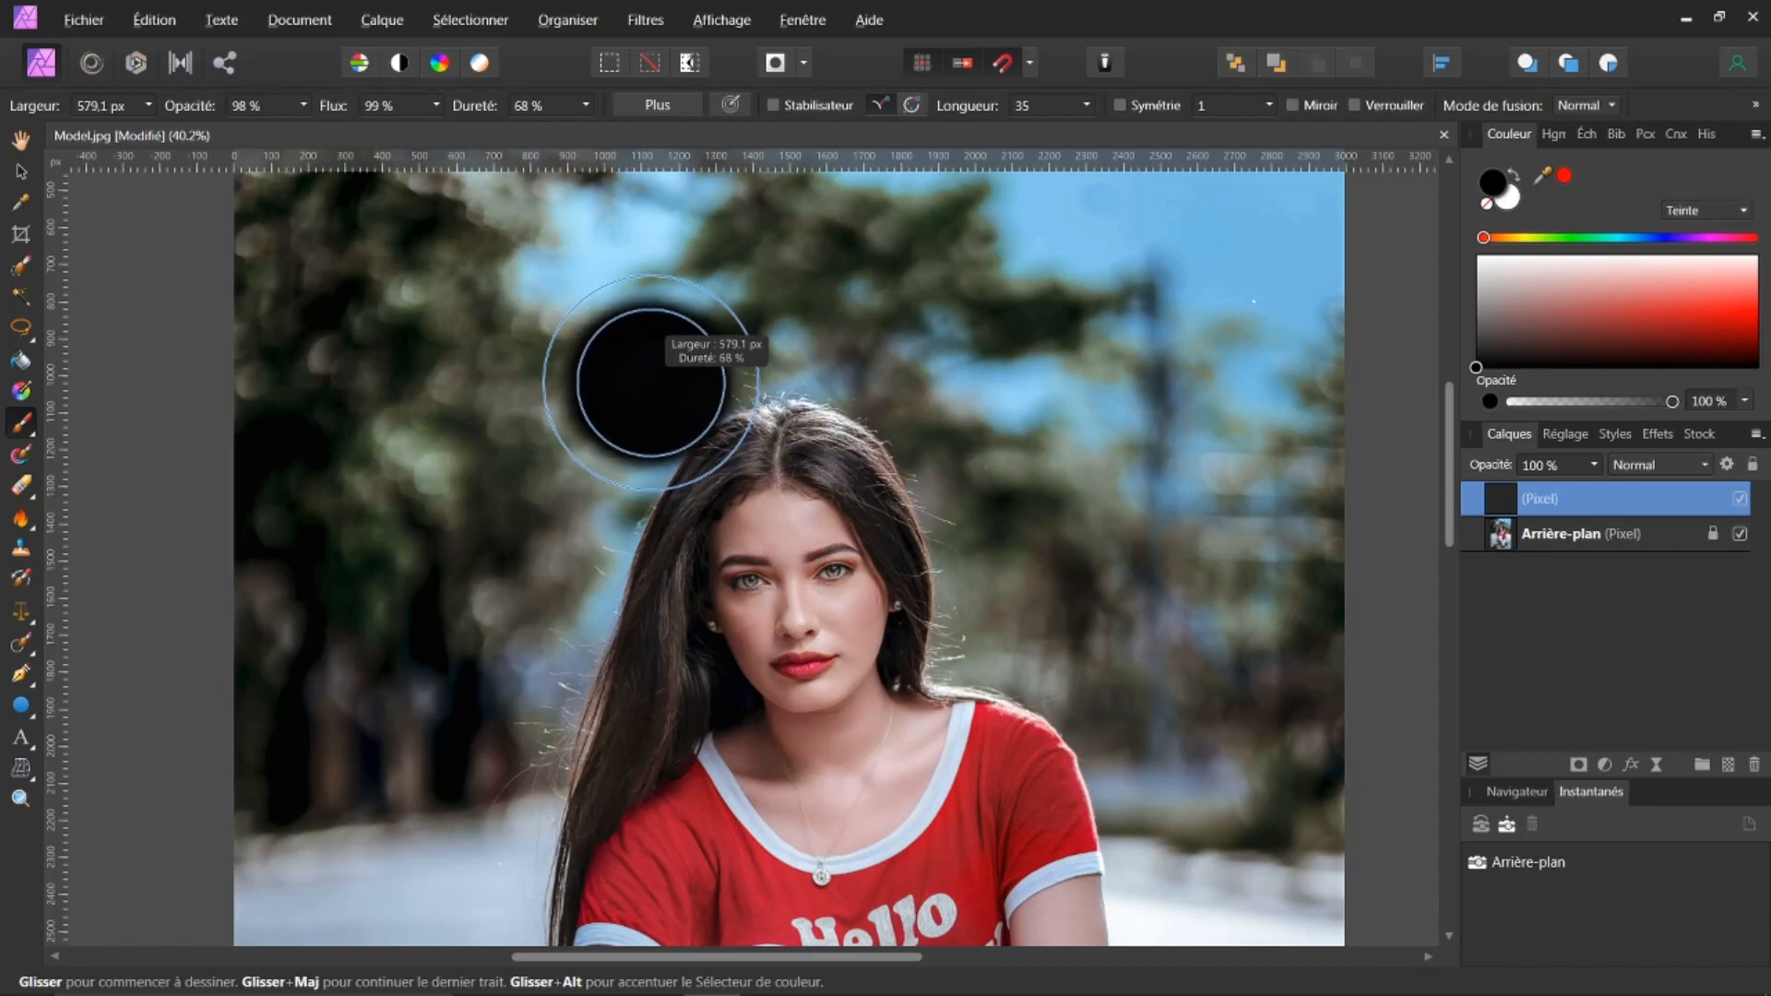
pyautogui.moveTo(650, 383); pyautogui.dragTo(649, 384)
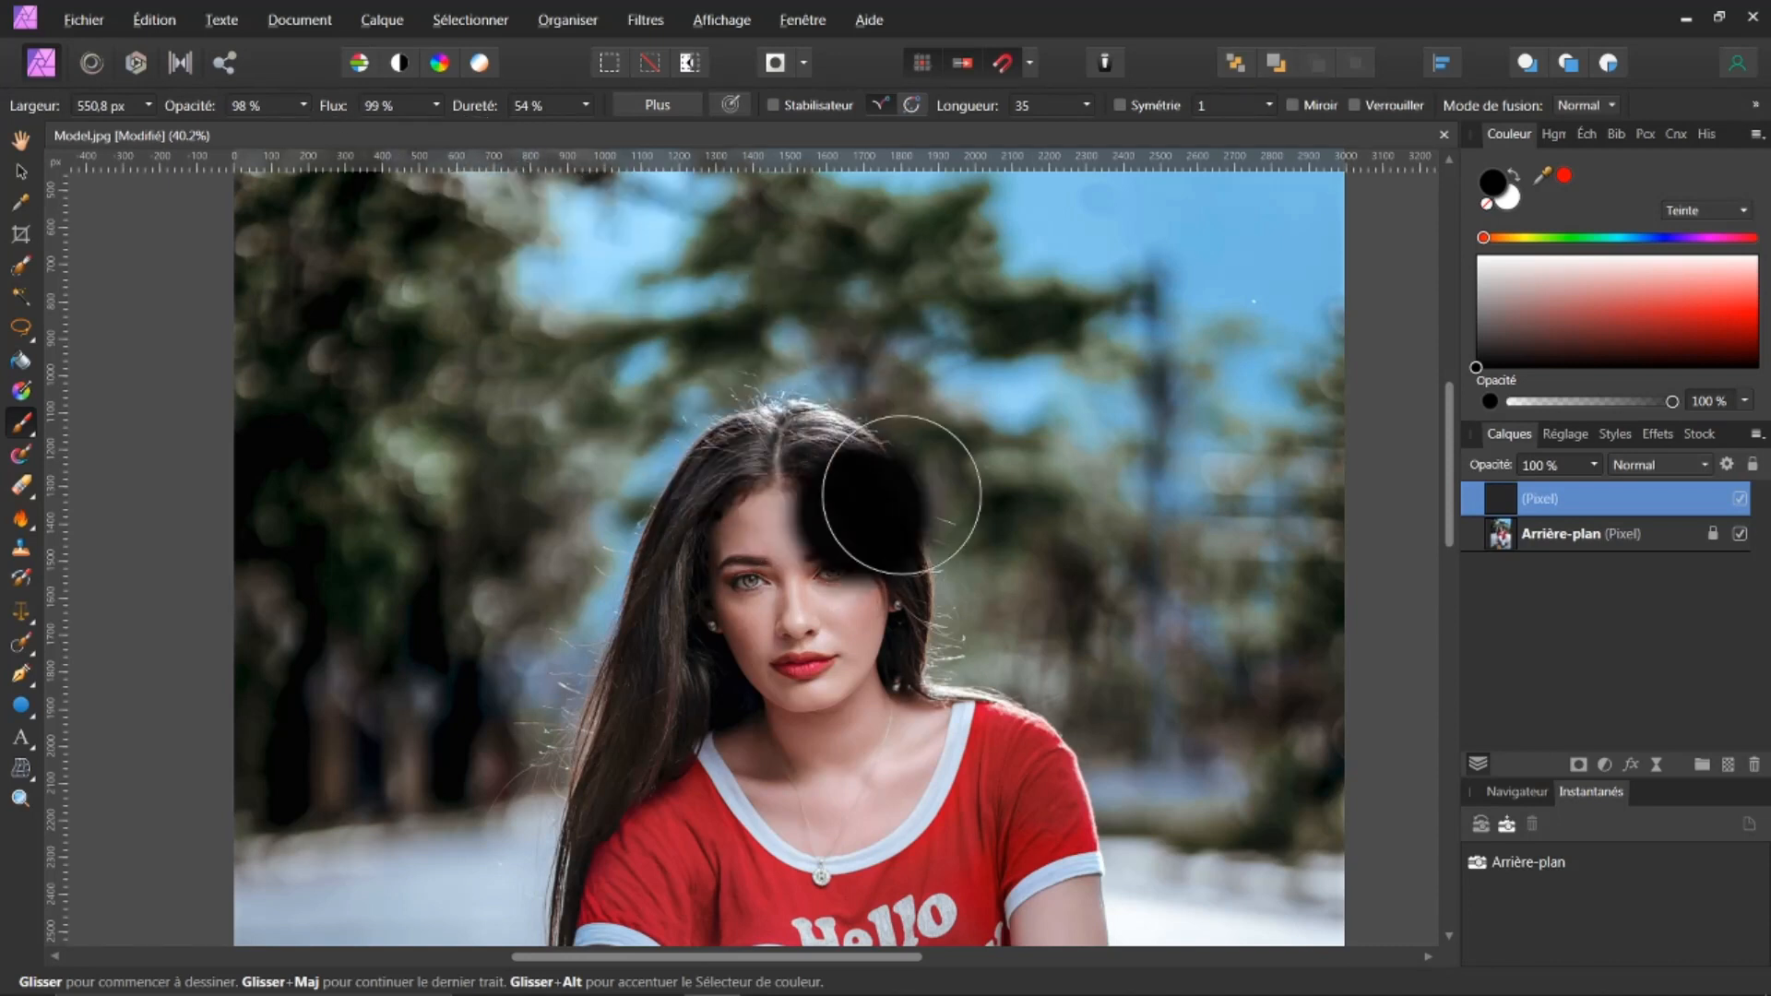
# Choose the Inpainting Brush for the T-shirt lettering and make it sample the active layer and those below (Calque actif et sous-jacent).
pyautogui.moveTo(1448, 452); pyautogui.dragTo(1446, 576)
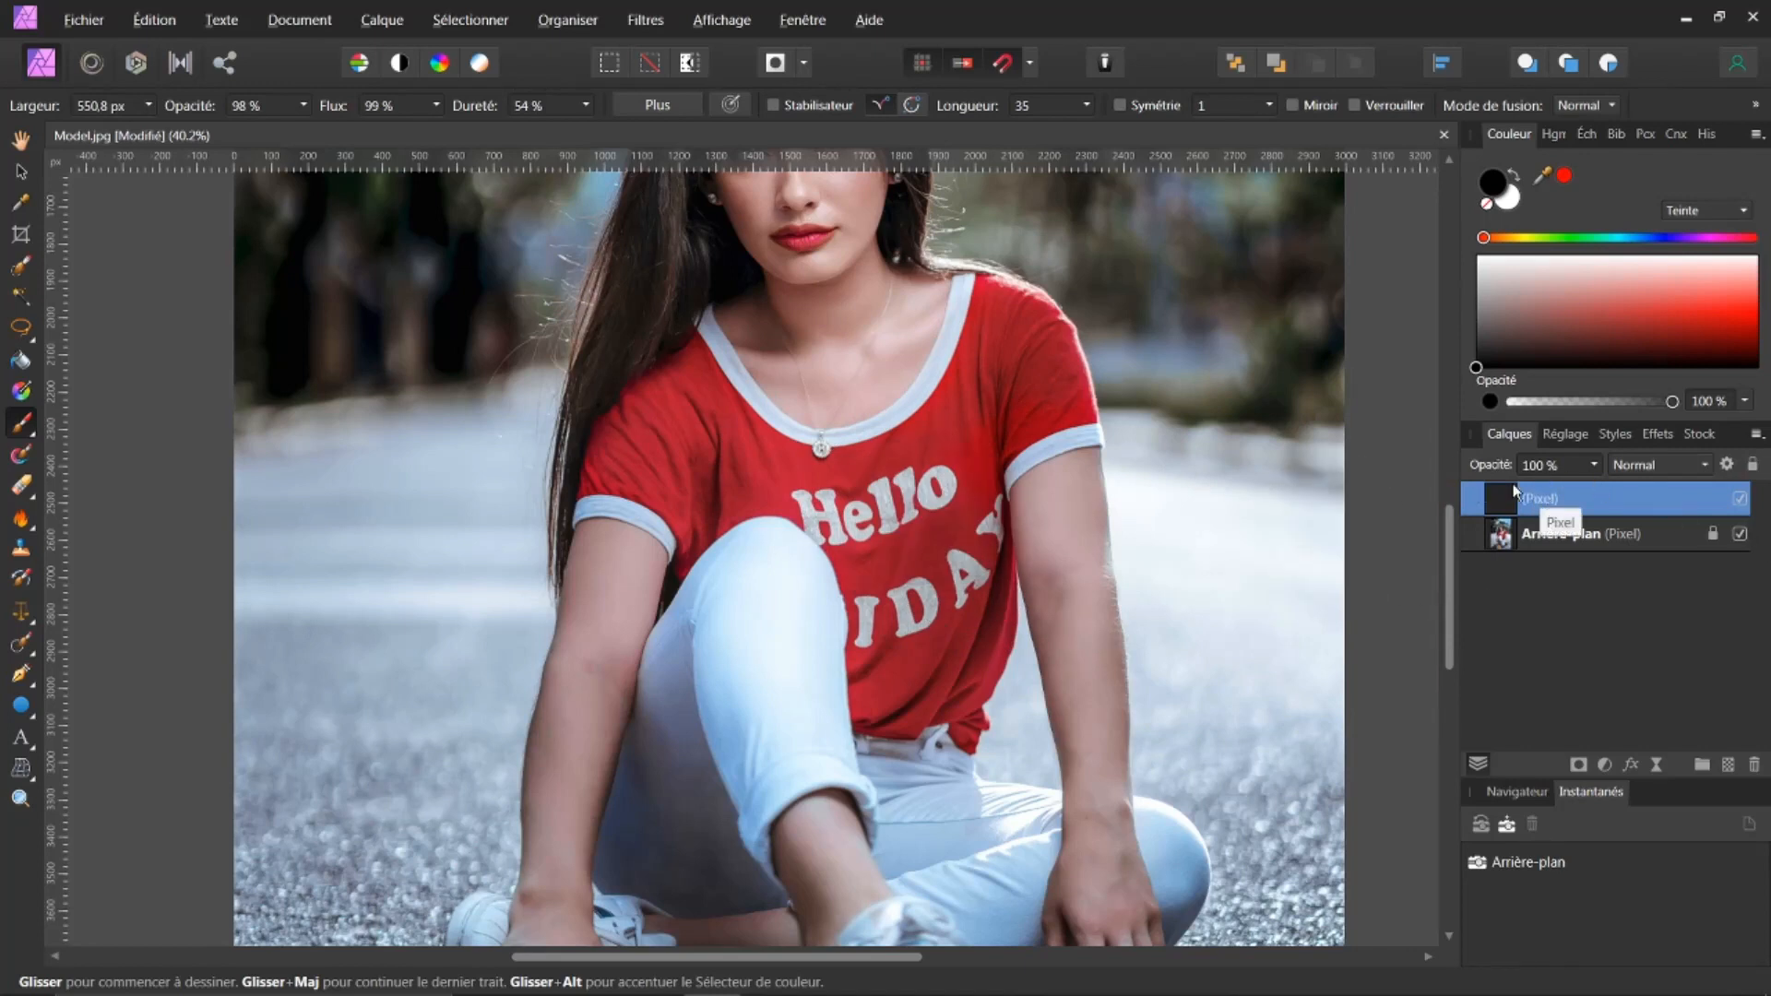
pyautogui.click(33, 653)
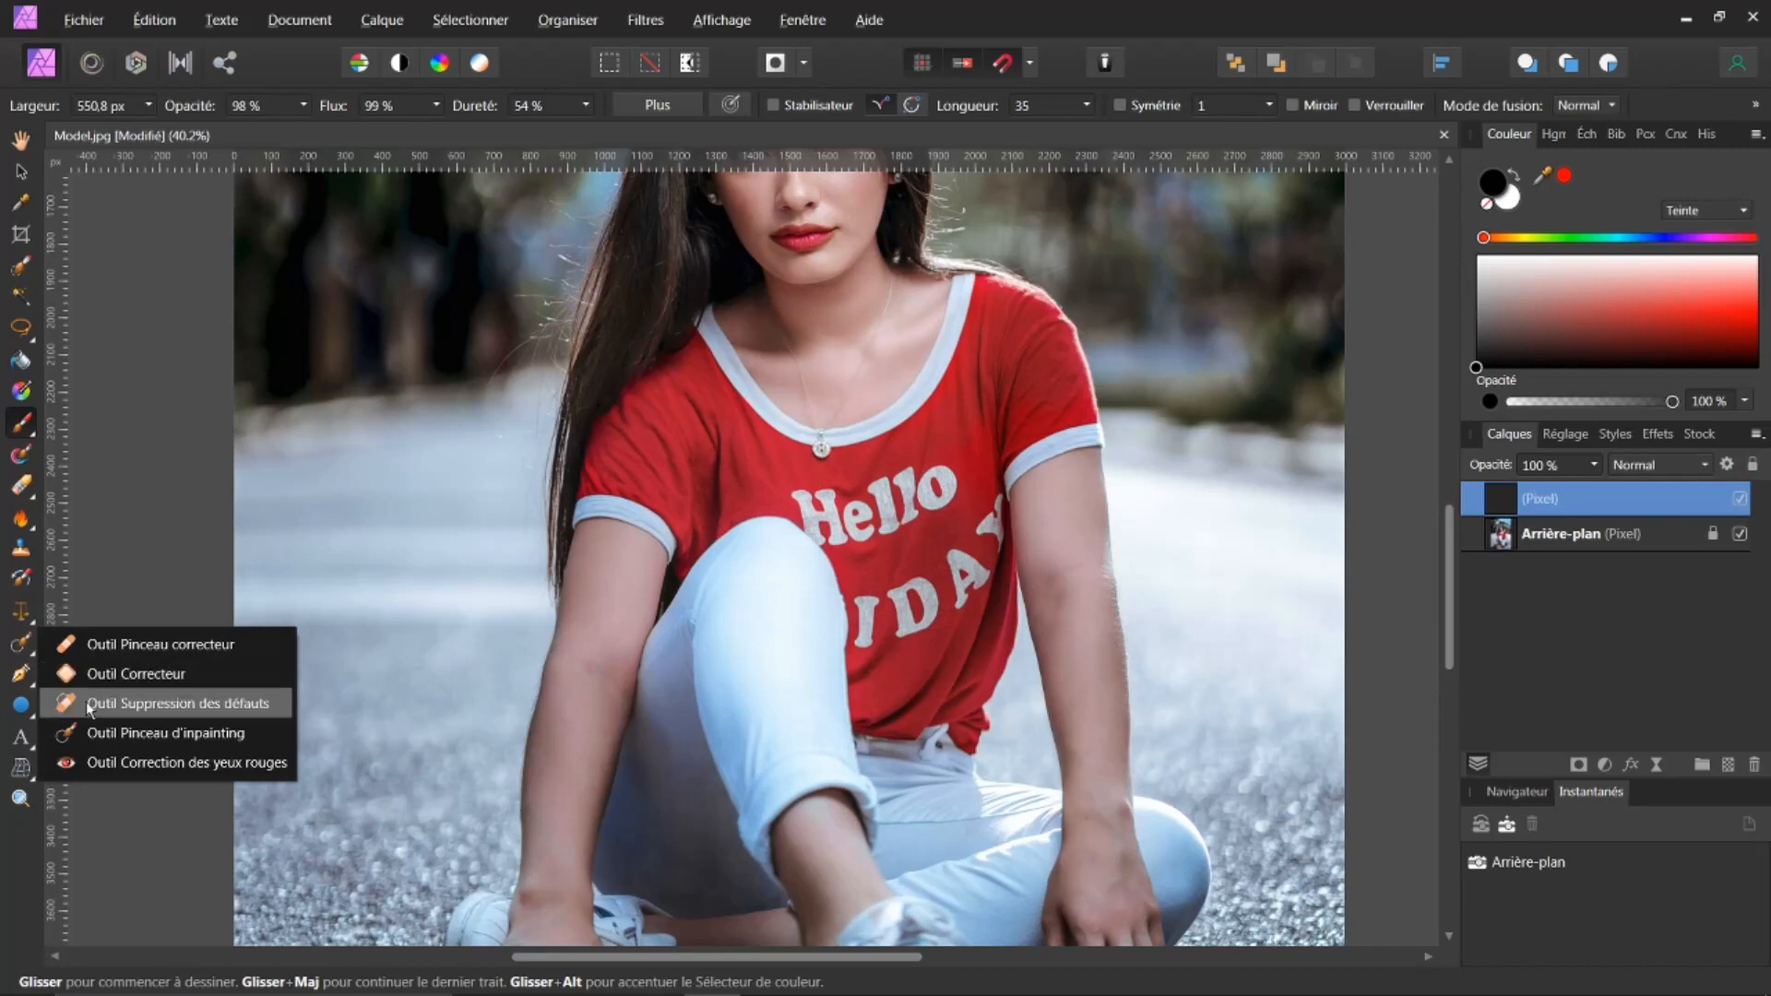
pyautogui.click(151, 741)
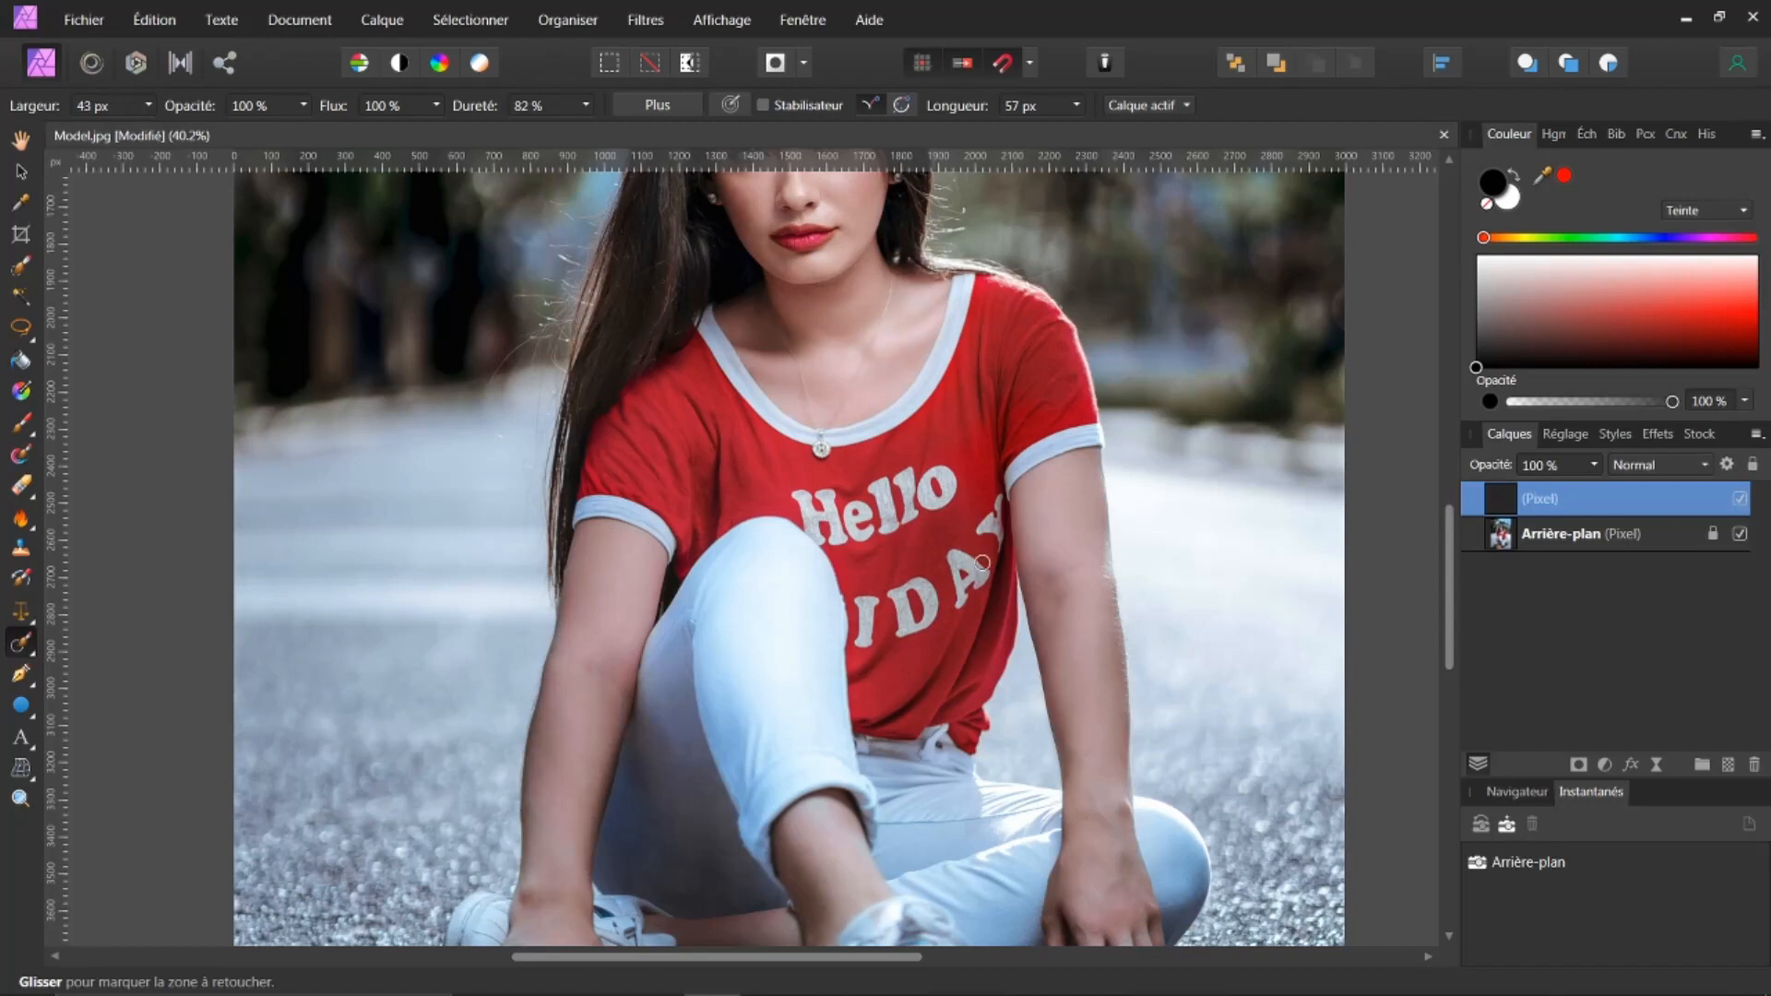
pyautogui.scroll(4, 1005, 587)
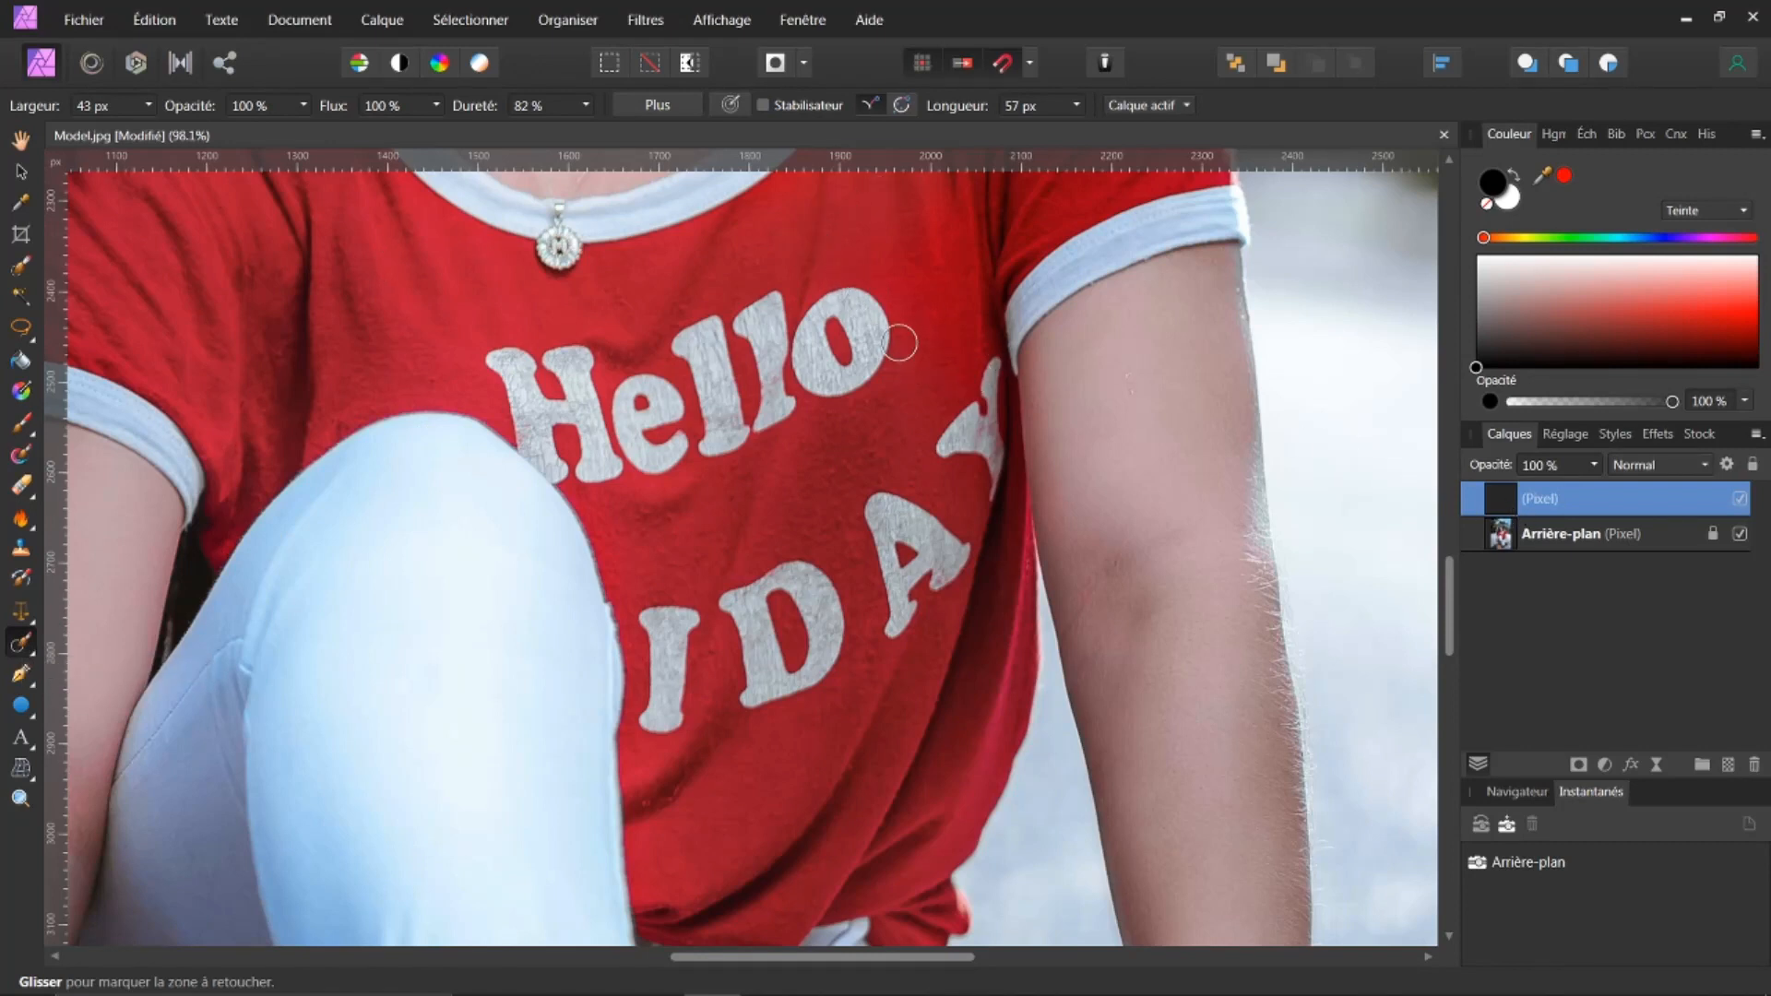
pyautogui.moveTo(856, 304)
pyautogui.mouseDown()
pyautogui.moveTo(881, 359)
pyautogui.moveTo(884, 322)
pyautogui.moveTo(881, 361)
pyautogui.moveTo(811, 384)
pyautogui.moveTo(800, 362)
pyautogui.moveTo(823, 312)
pyautogui.moveTo(863, 300)
pyautogui.moveTo(831, 342)
pyautogui.moveTo(852, 360)
pyautogui.moveTo(877, 343)
pyautogui.moveTo(855, 329)
pyautogui.moveTo(893, 332)
pyautogui.mouseUp()
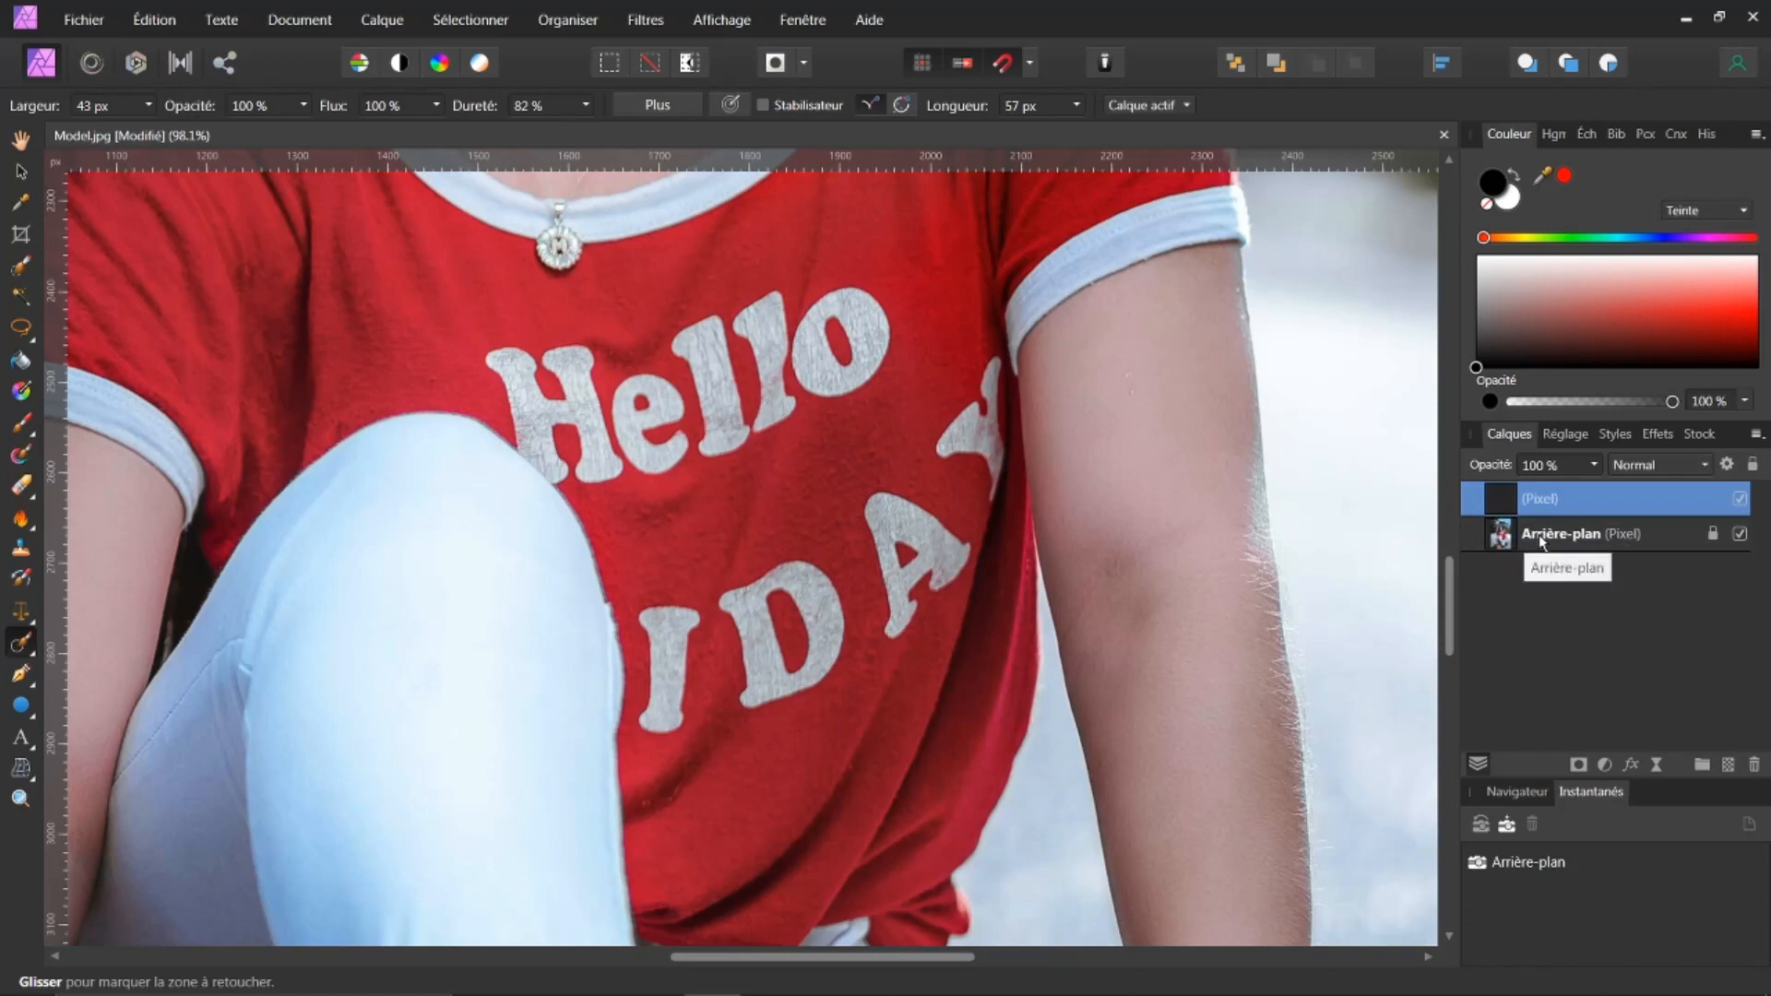
pyautogui.click(1187, 106)
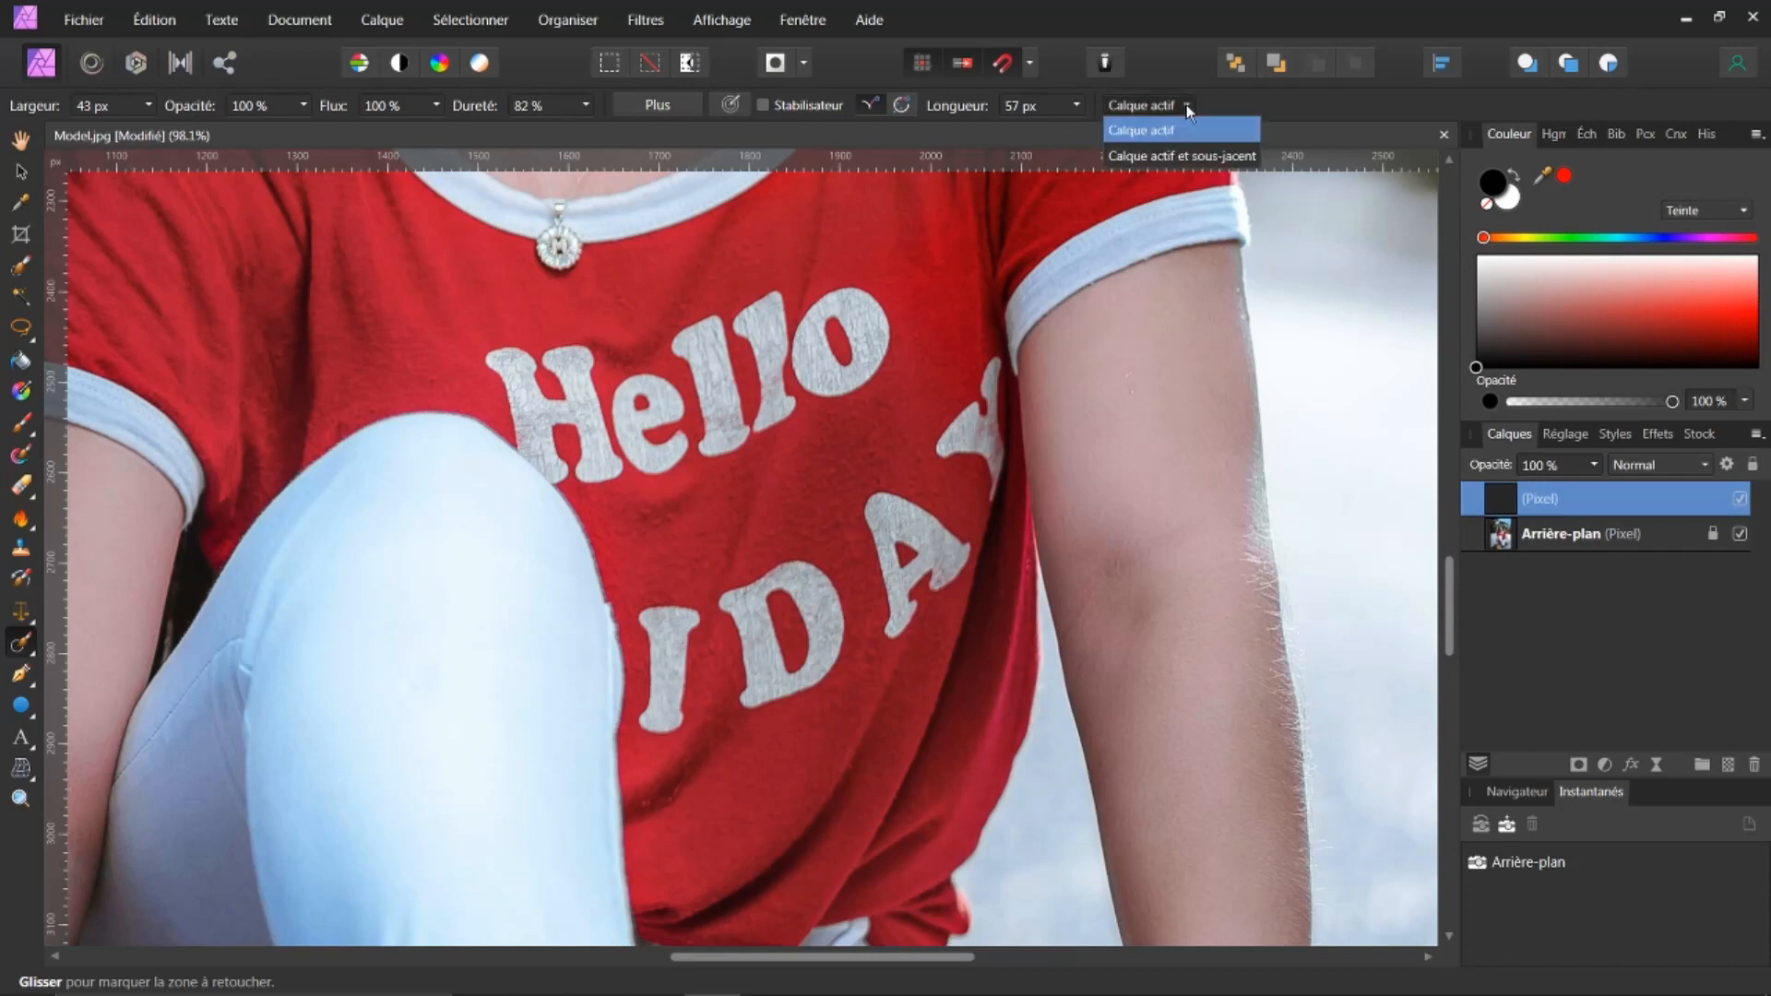
pyautogui.click(1152, 158)
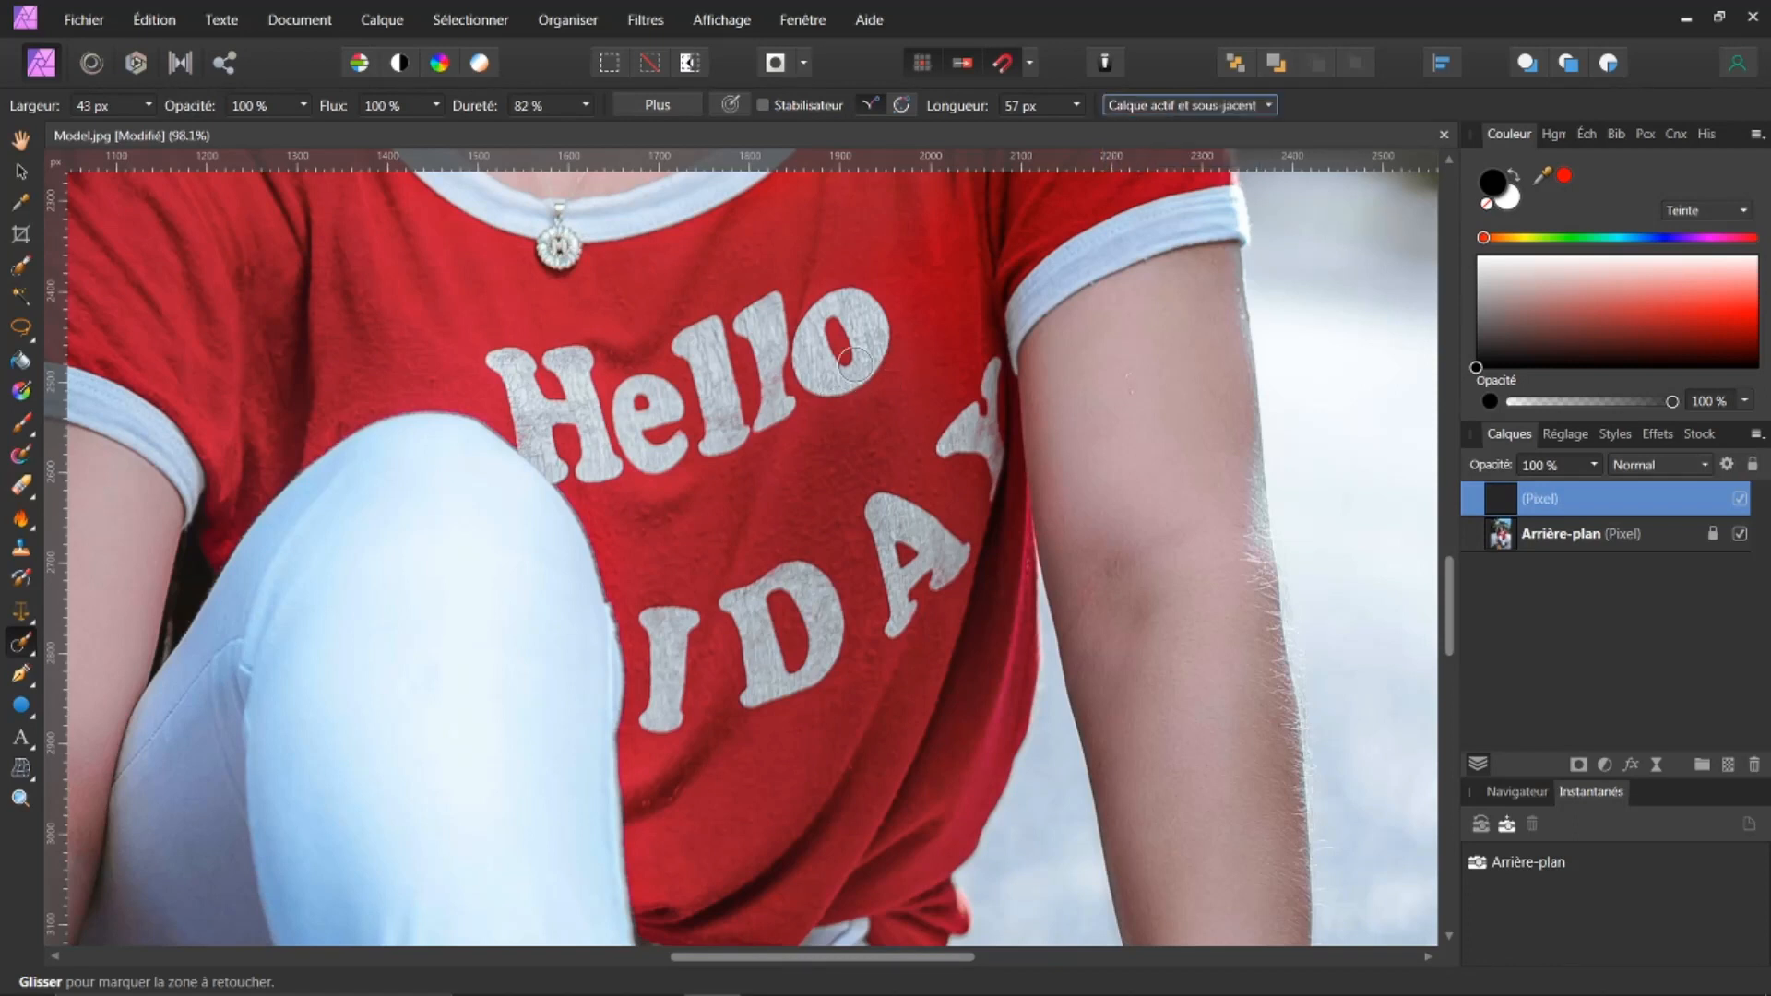
# Paint over the word Hello on the T-shirt with the Inpainting Brush, letter by letter, including the leftover specks.
pyautogui.moveTo(839, 298)
pyautogui.mouseDown()
pyautogui.moveTo(871, 325)
pyautogui.moveTo(876, 362)
pyautogui.moveTo(809, 378)
pyautogui.moveTo(801, 349)
pyautogui.moveTo(835, 309)
pyautogui.moveTo(855, 349)
pyautogui.moveTo(830, 338)
pyautogui.mouseUp()
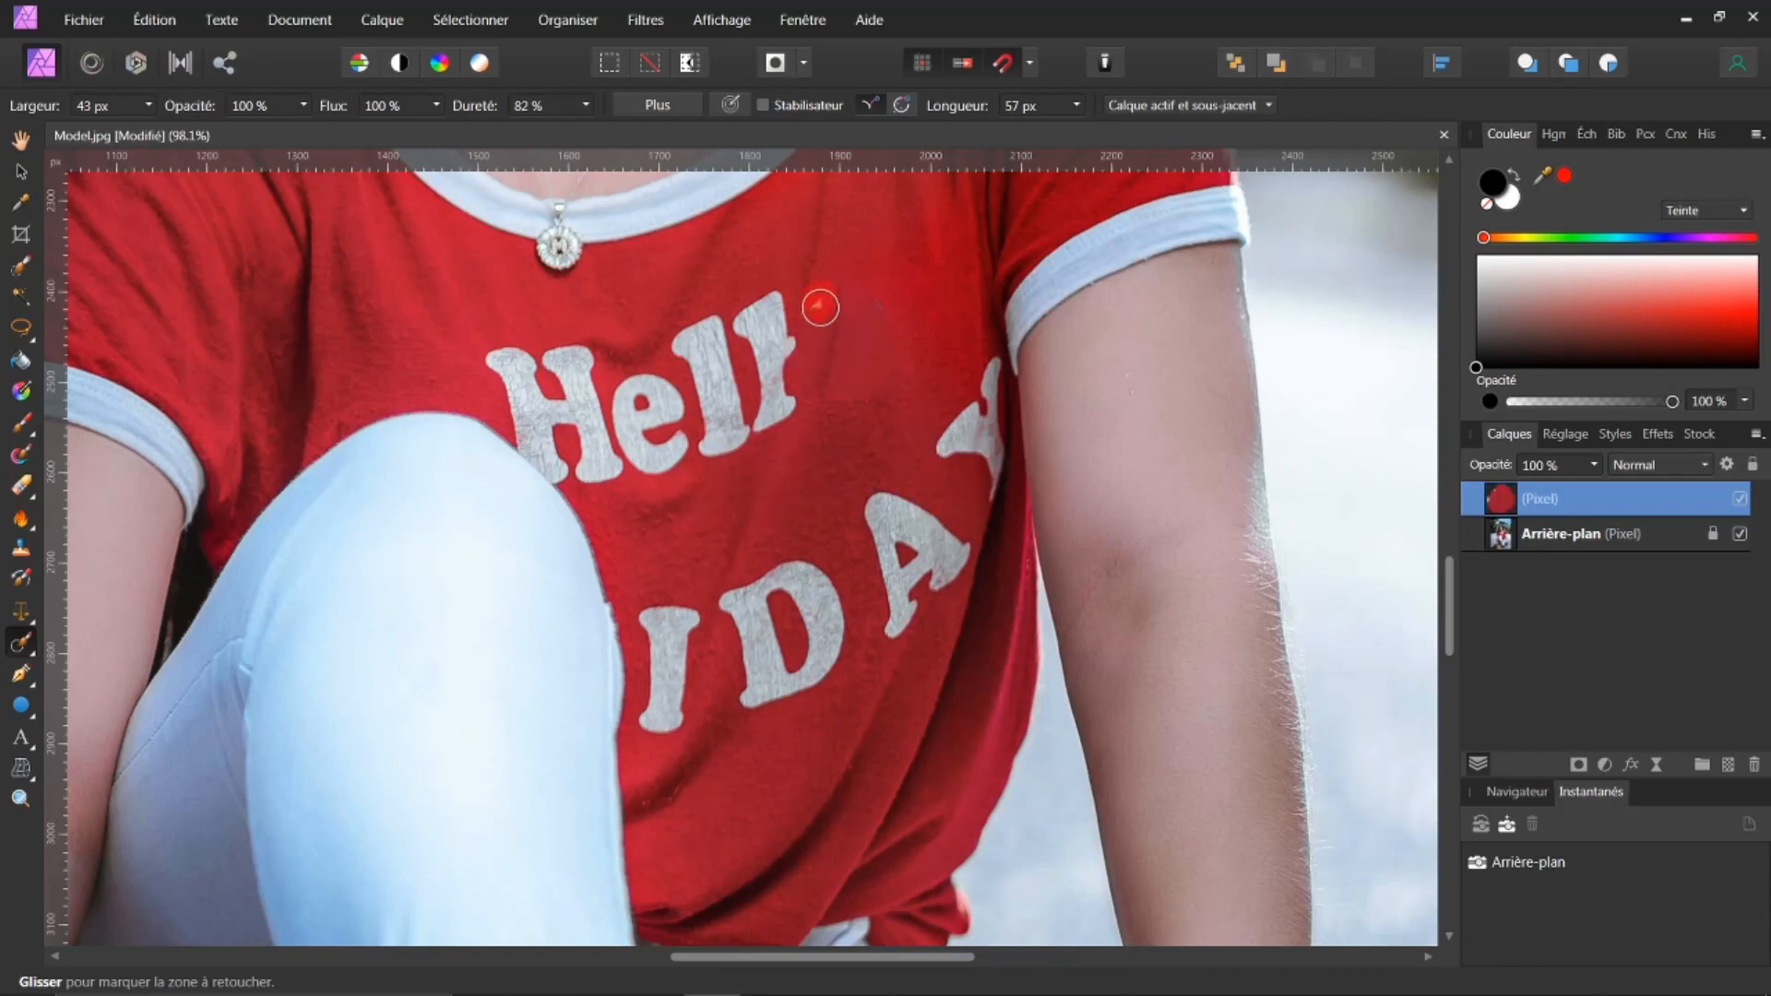
pyautogui.moveTo(861, 301); pyautogui.dragTo(886, 331)
pyautogui.moveTo(681, 341)
pyautogui.mouseDown()
pyautogui.moveTo(715, 406)
pyautogui.moveTo(705, 469)
pyautogui.moveTo(743, 461)
pyautogui.moveTo(783, 397)
pyautogui.moveTo(780, 297)
pyautogui.moveTo(743, 318)
pyautogui.moveTo(770, 349)
pyautogui.moveTo(768, 389)
pyautogui.moveTo(734, 415)
pyautogui.moveTo(701, 318)
pyautogui.mouseUp()
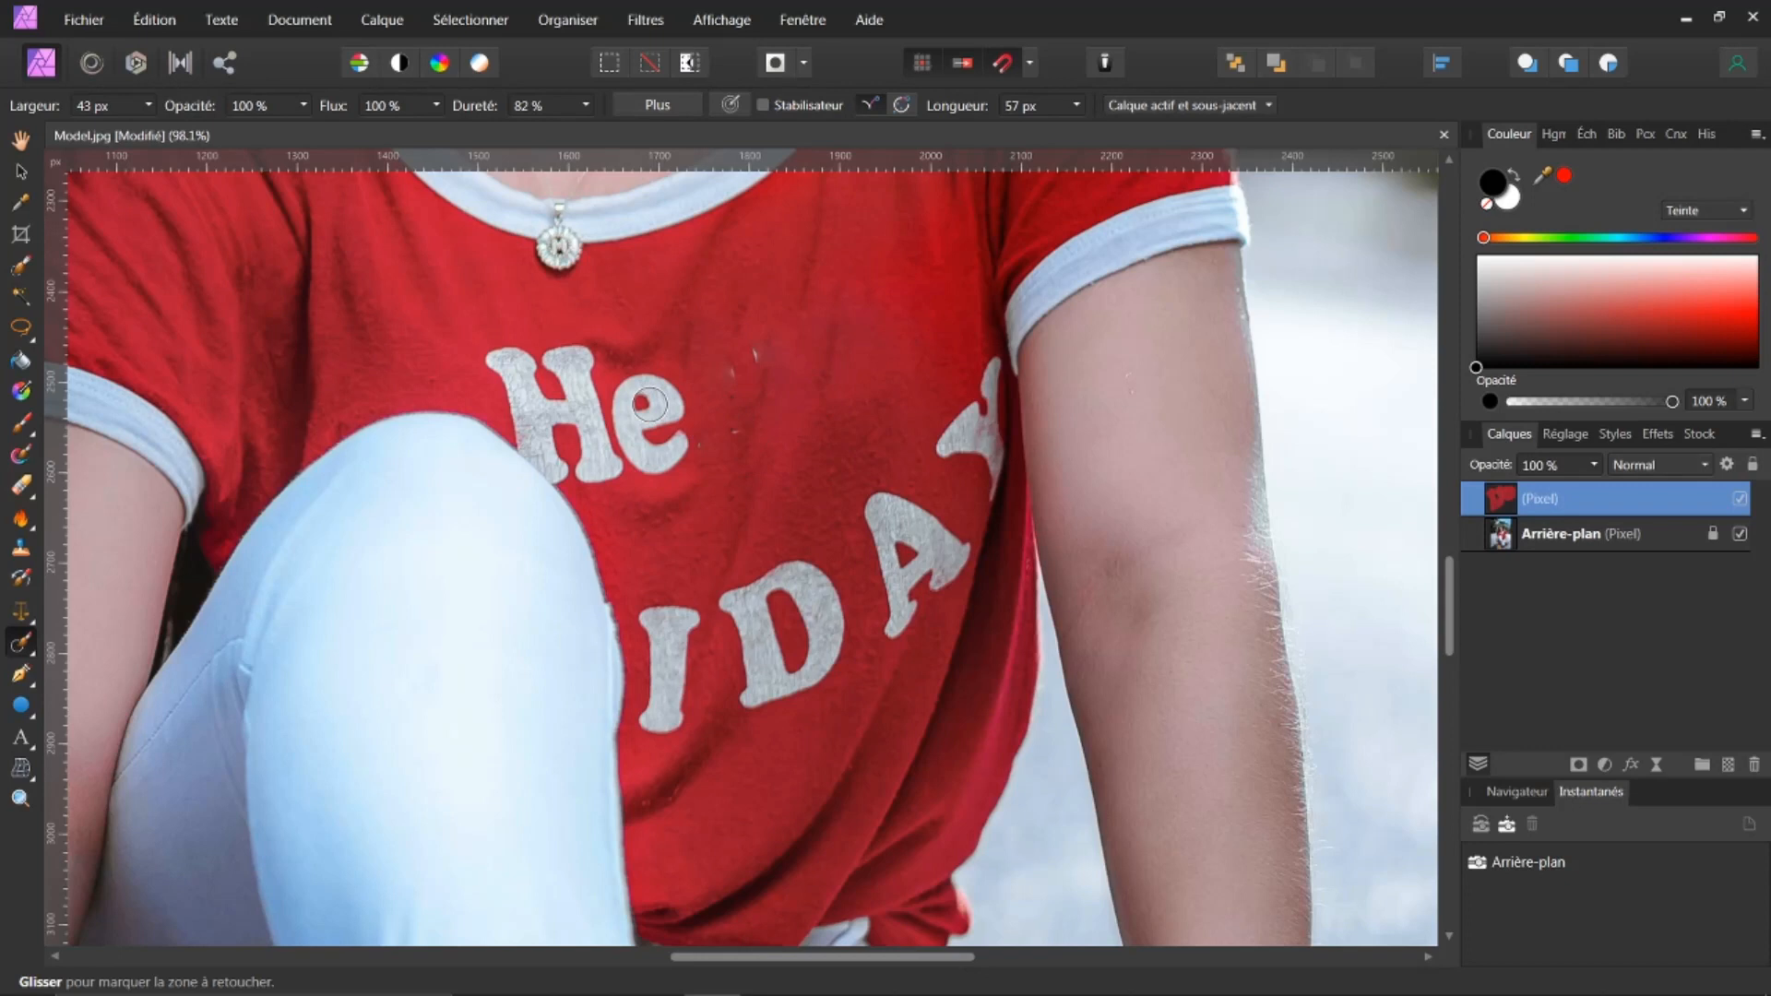
pyautogui.moveTo(656, 384)
pyautogui.mouseDown()
pyautogui.moveTo(673, 404)
pyautogui.moveTo(633, 410)
pyautogui.moveTo(633, 389)
pyautogui.moveTo(624, 441)
pyautogui.moveTo(646, 466)
pyautogui.moveTo(680, 454)
pyautogui.mouseUp()
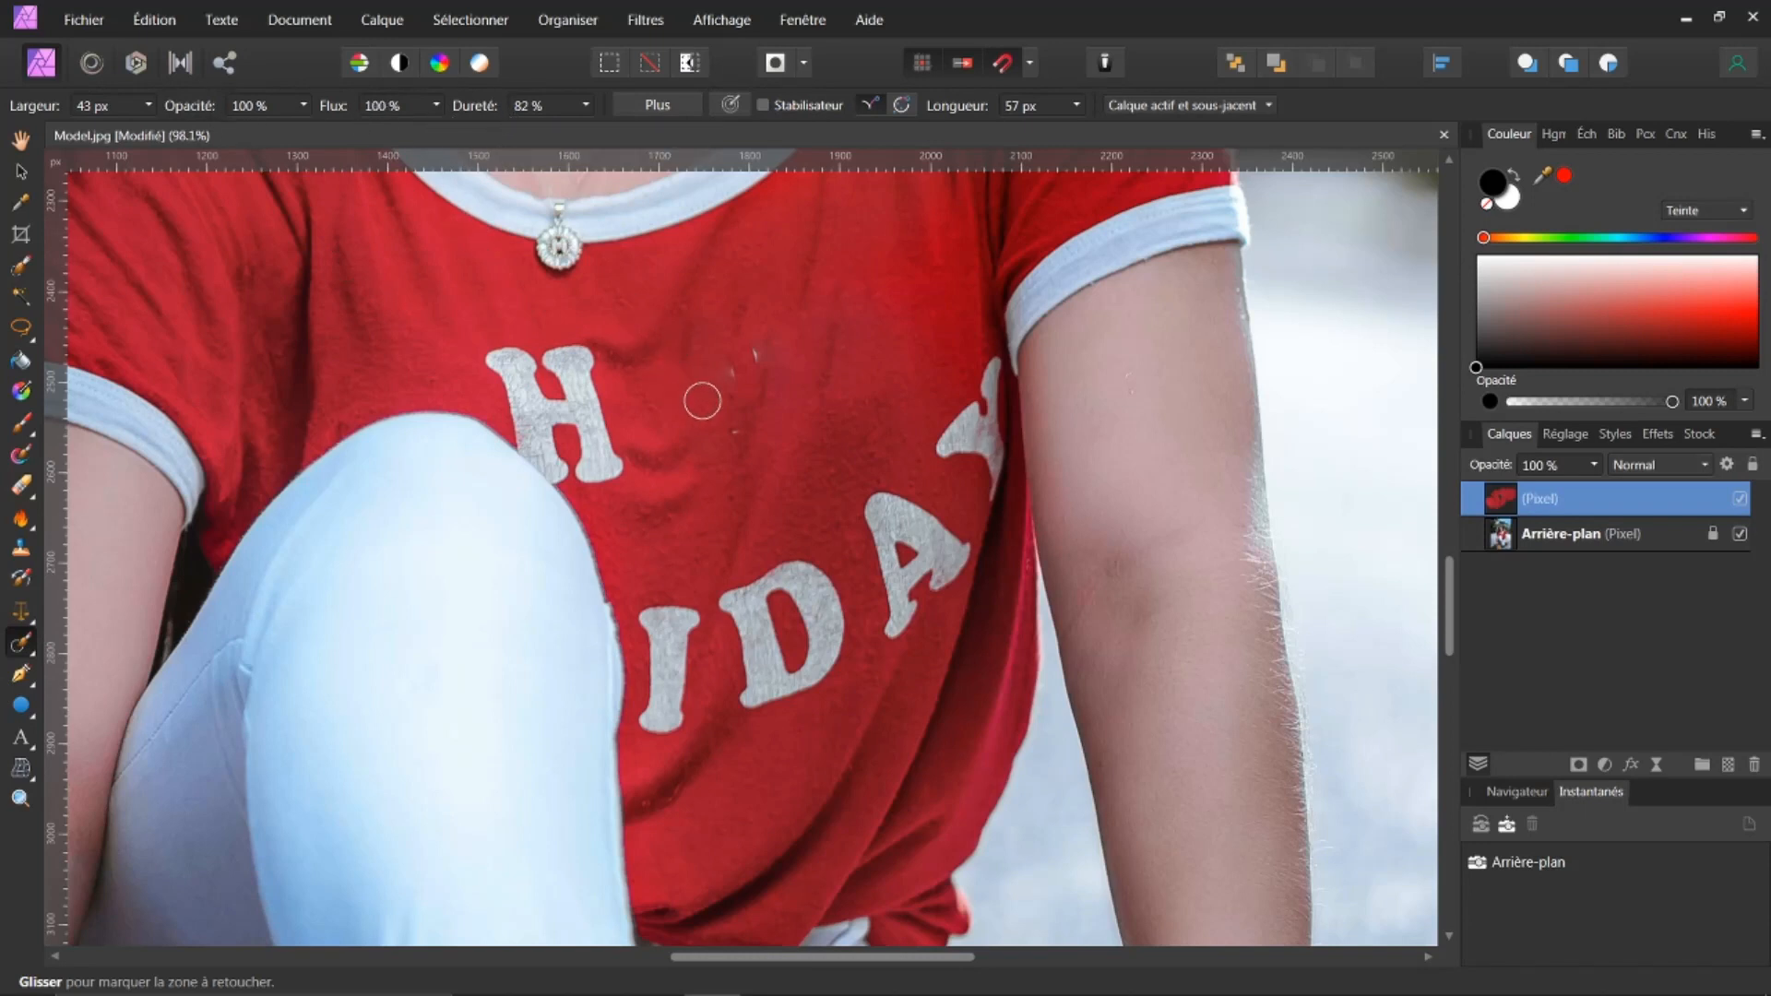
pyautogui.moveTo(762, 362); pyautogui.dragTo(701, 384)
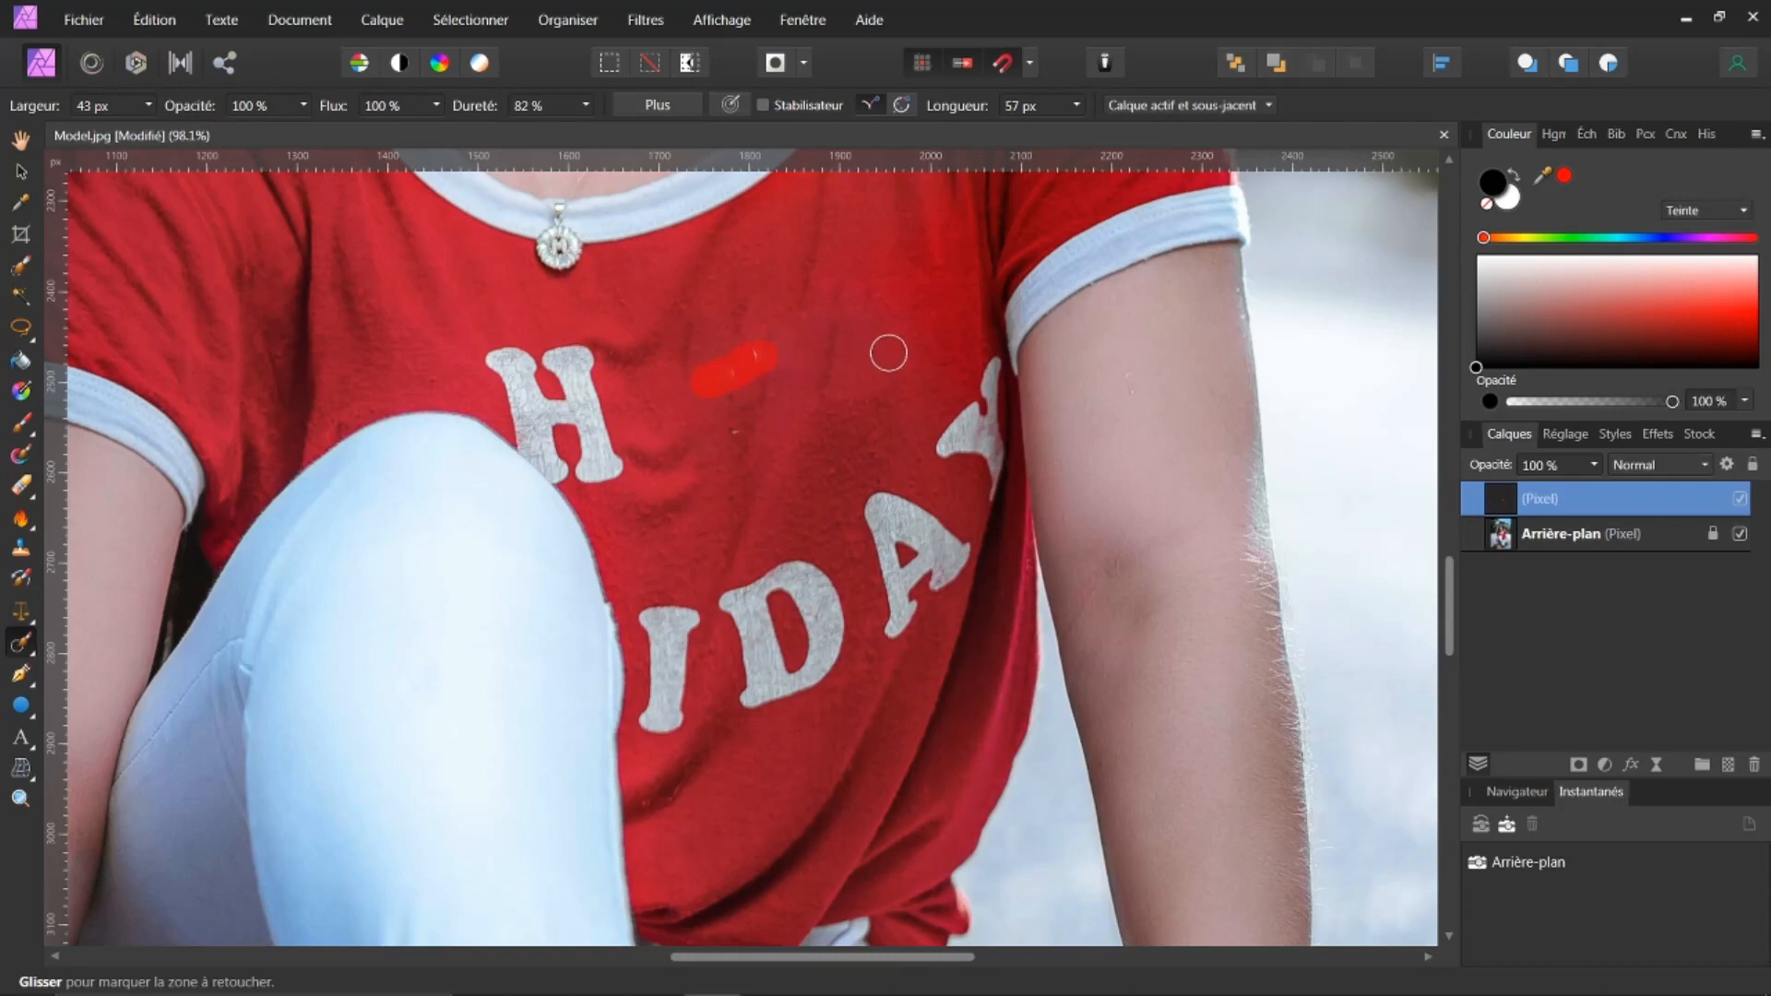
pyautogui.moveTo(580, 358)
pyautogui.mouseDown()
pyautogui.moveTo(491, 357)
pyautogui.moveTo(528, 438)
pyautogui.moveTo(580, 485)
pyautogui.moveTo(623, 462)
pyautogui.moveTo(566, 356)
pyautogui.moveTo(585, 441)
pyautogui.moveTo(567, 389)
pyautogui.moveTo(550, 403)
pyautogui.moveTo(545, 378)
pyautogui.moveTo(527, 396)
pyautogui.moveTo(542, 437)
pyautogui.moveTo(577, 415)
pyautogui.mouseUp()
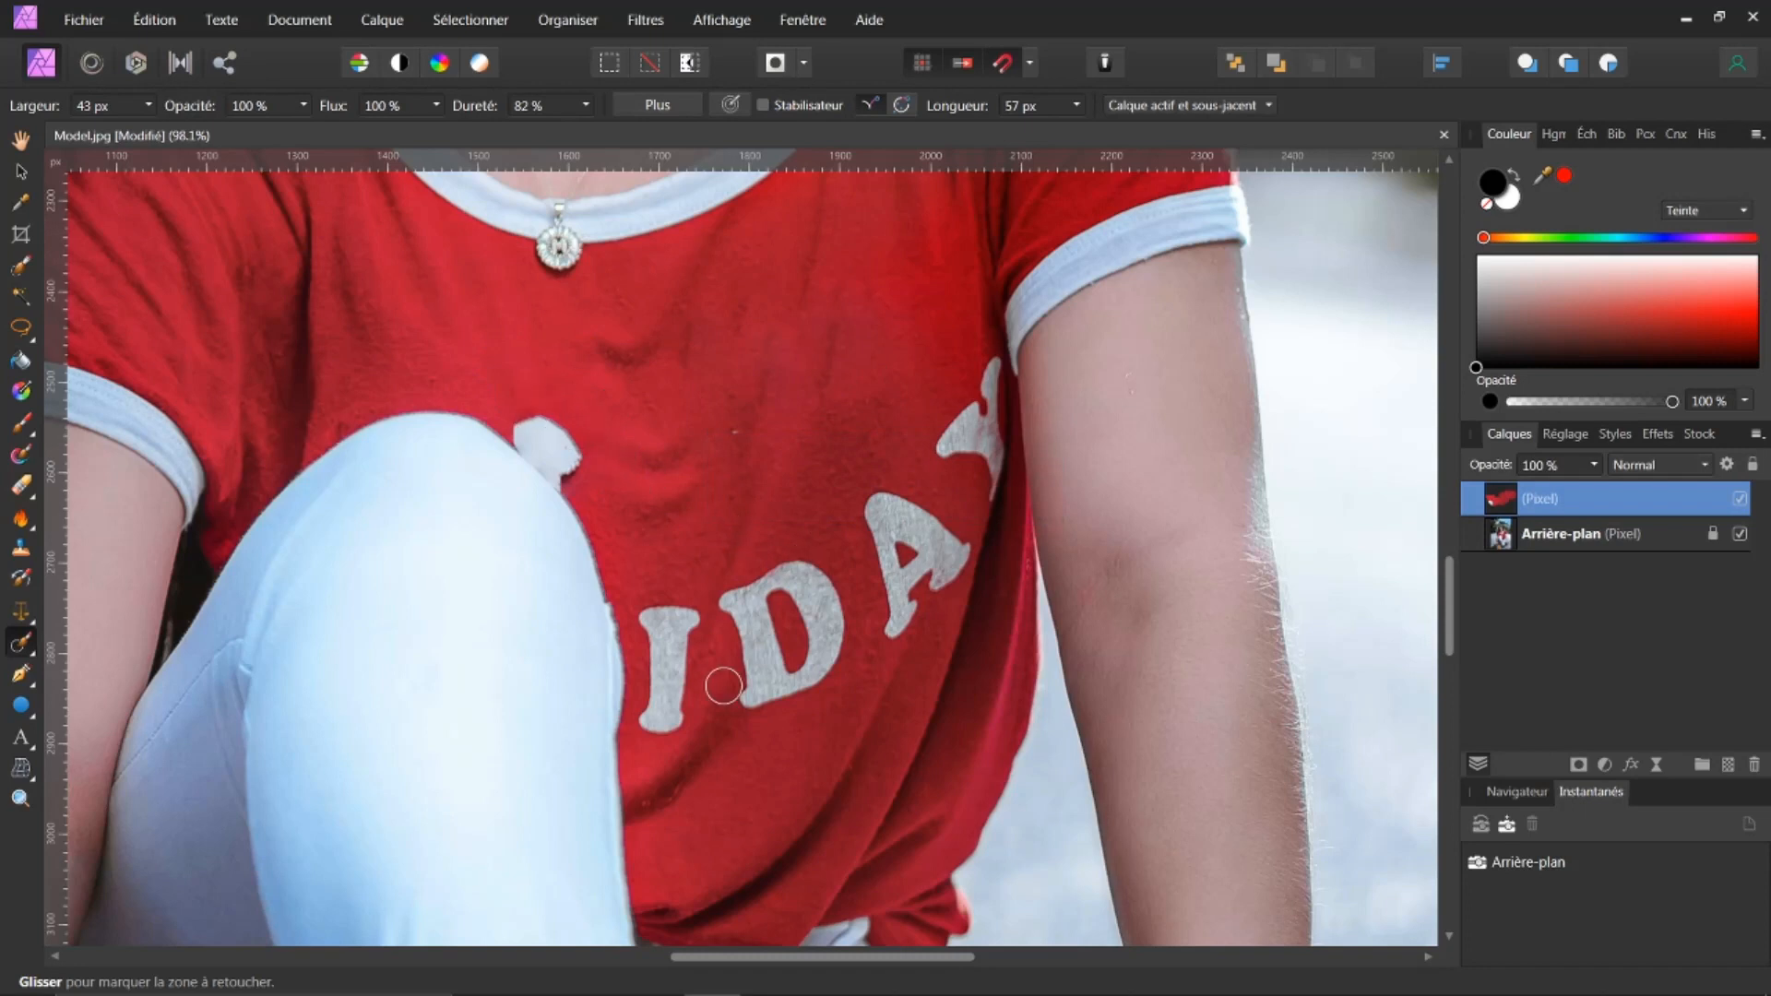
# Inpaint the letters I, D, A and Y on the T-shirt, along with the residue left around them.
pyautogui.moveTo(695, 618)
pyautogui.mouseDown()
pyautogui.moveTo(659, 731)
pyautogui.moveTo(668, 655)
pyautogui.moveTo(649, 615)
pyautogui.moveTo(663, 658)
pyautogui.moveTo(650, 727)
pyautogui.mouseUp()
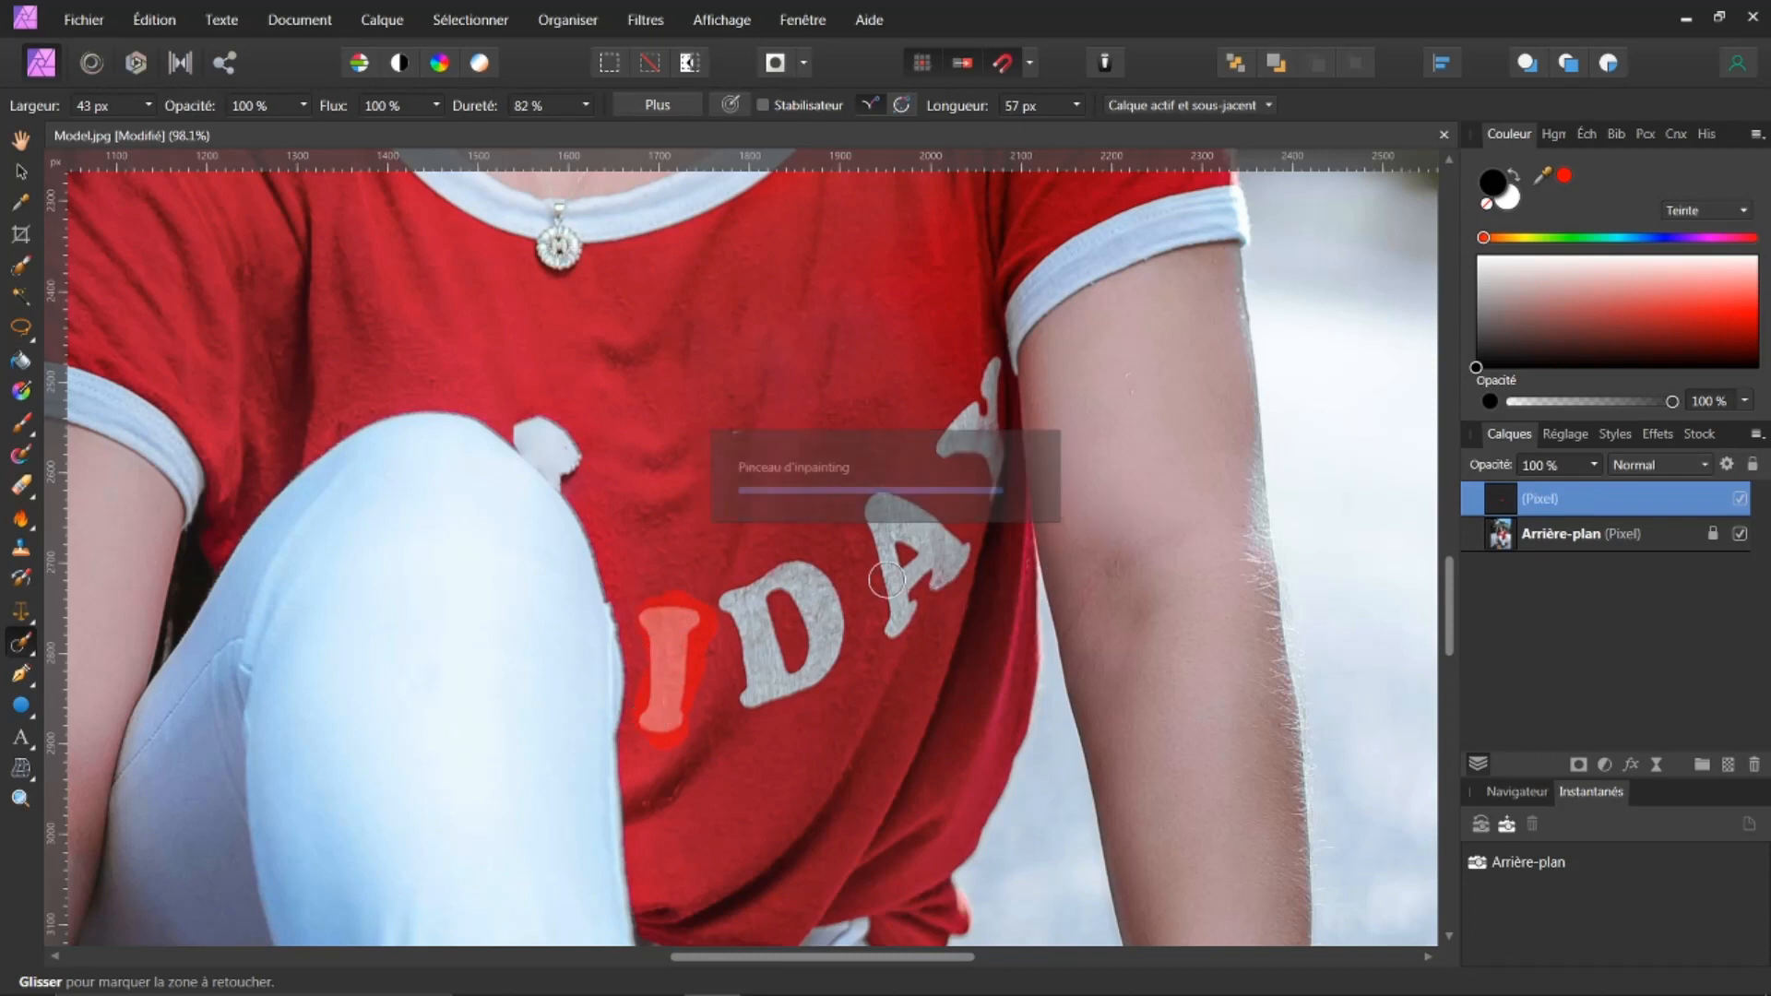
pyautogui.moveTo(718, 598)
pyautogui.mouseDown()
pyautogui.moveTo(799, 574)
pyautogui.moveTo(834, 618)
pyautogui.moveTo(804, 671)
pyautogui.moveTo(749, 701)
pyautogui.moveTo(836, 647)
pyautogui.moveTo(794, 591)
pyautogui.moveTo(760, 608)
pyautogui.moveTo(750, 676)
pyautogui.moveTo(747, 617)
pyautogui.moveTo(799, 588)
pyautogui.mouseUp()
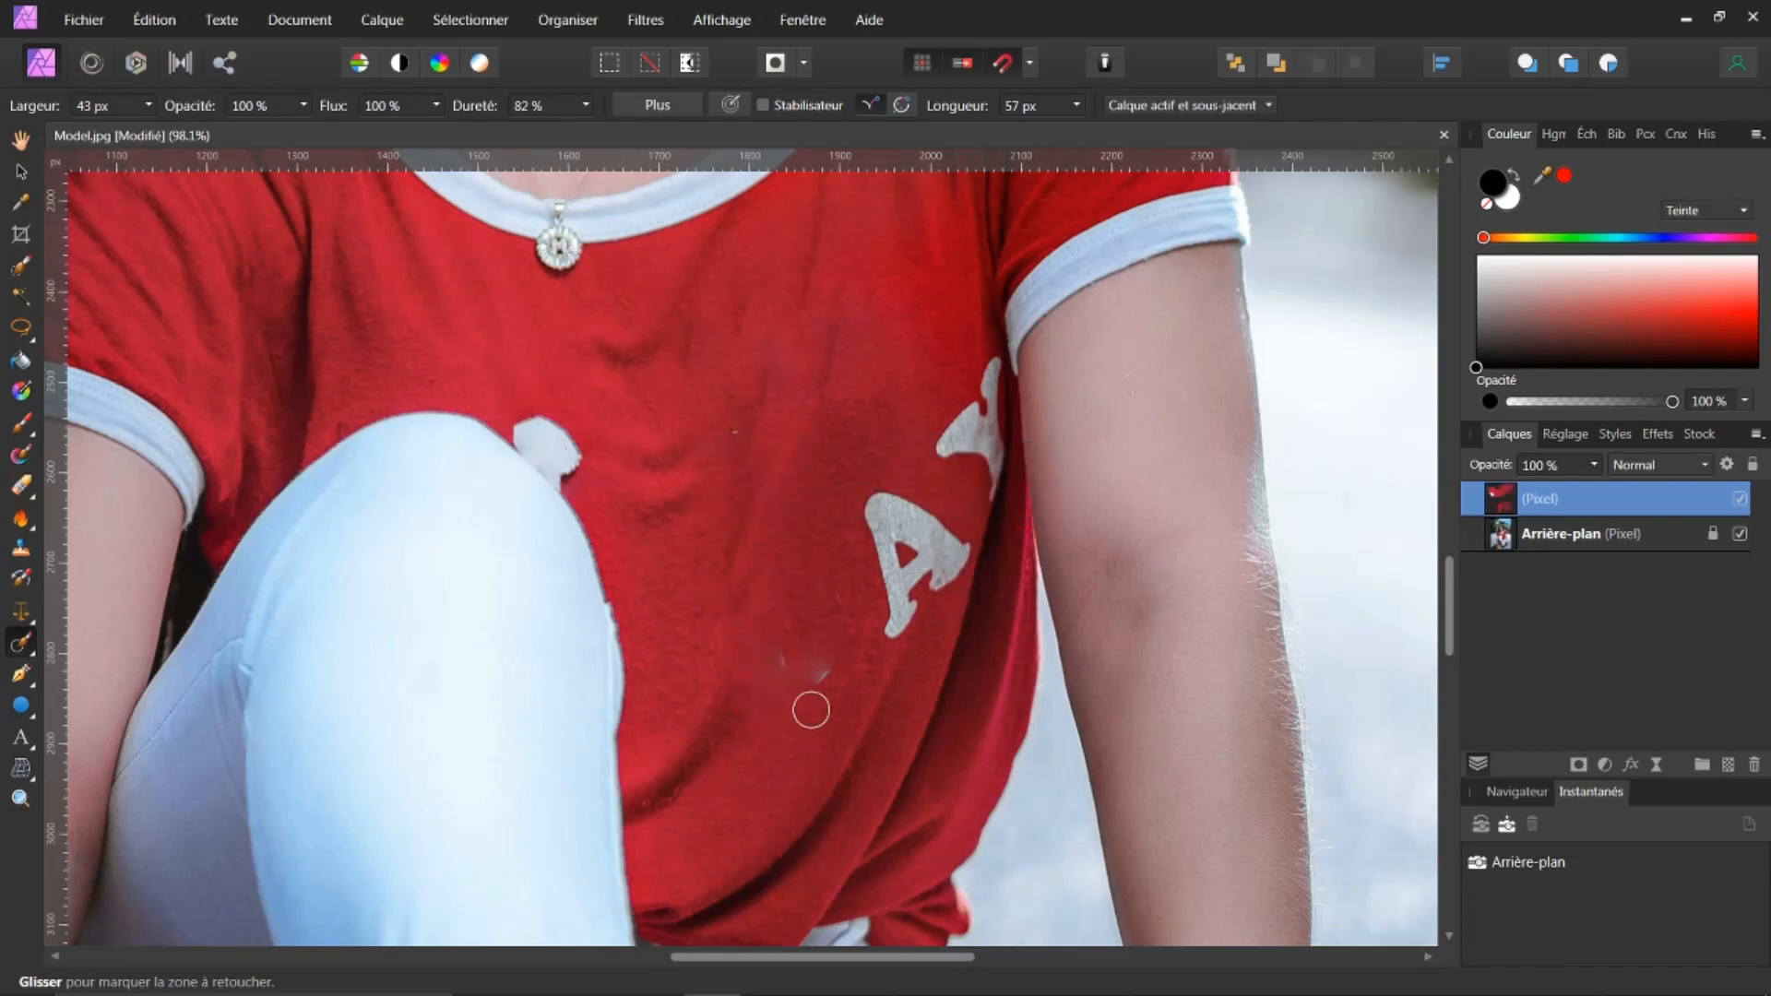
pyautogui.moveTo(830, 673); pyautogui.dragTo(770, 653)
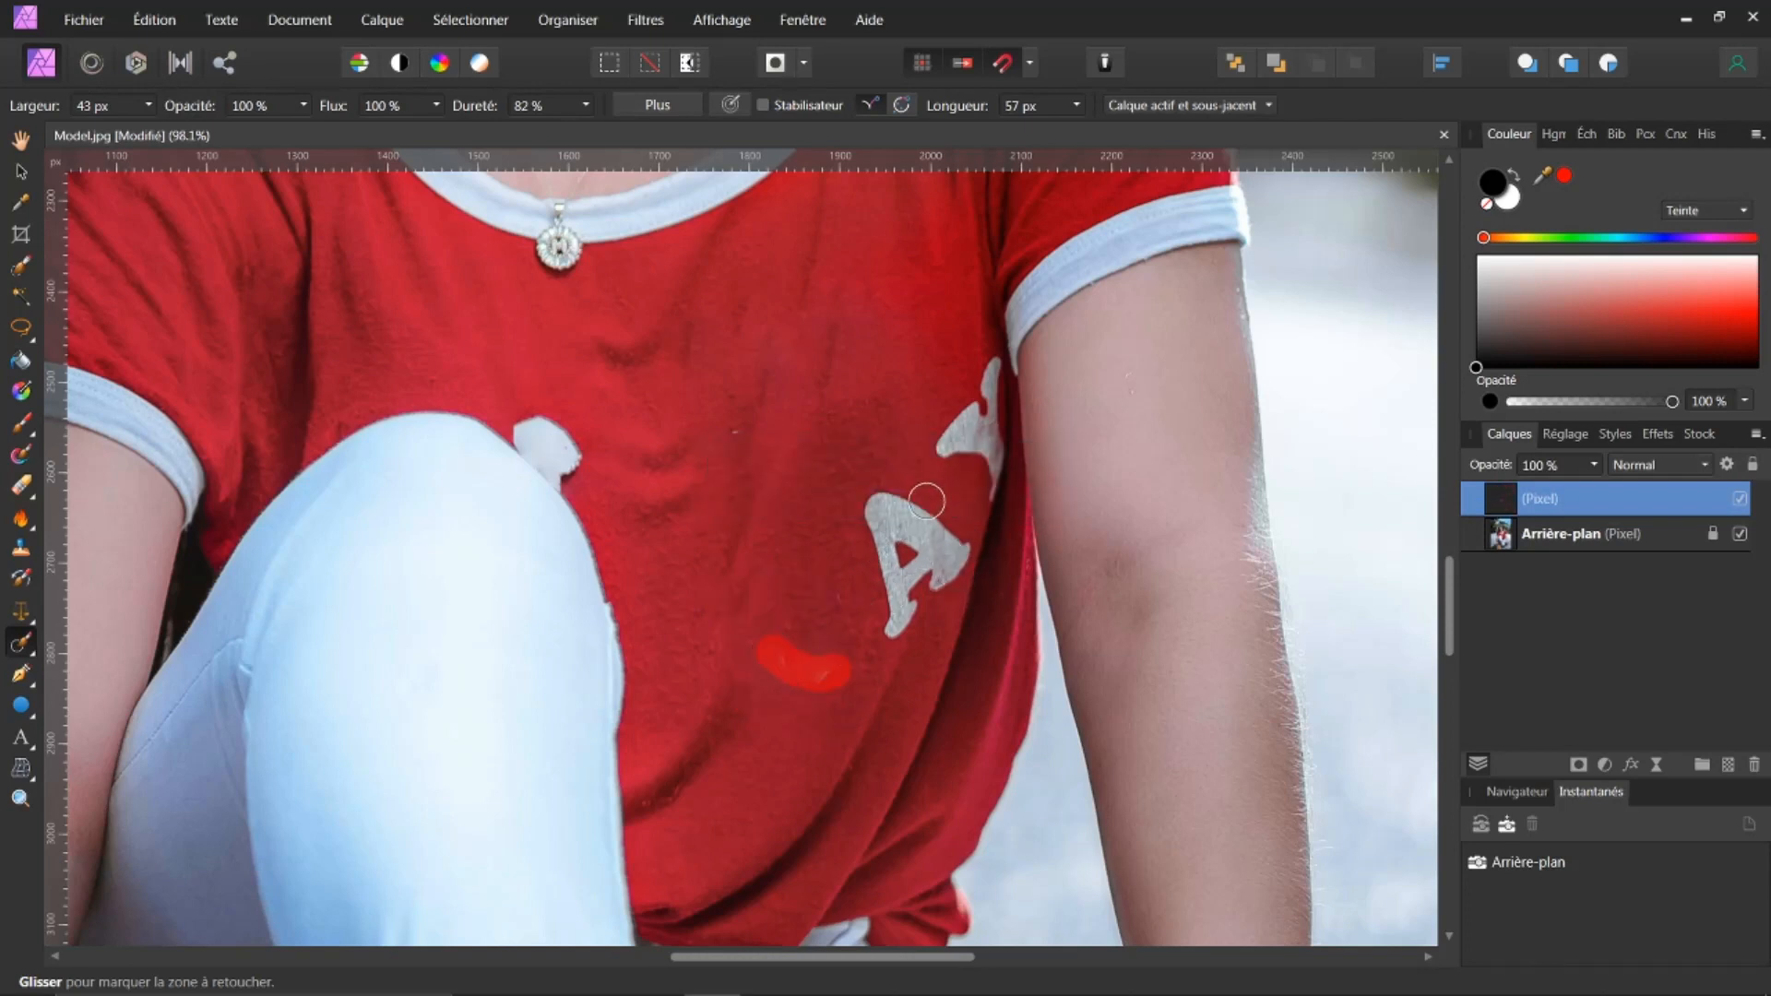
pyautogui.moveTo(872, 491)
pyautogui.mouseDown()
pyautogui.moveTo(954, 542)
pyautogui.moveTo(890, 625)
pyautogui.moveTo(863, 505)
pyautogui.moveTo(917, 547)
pyautogui.moveTo(905, 577)
pyautogui.moveTo(902, 551)
pyautogui.mouseUp()
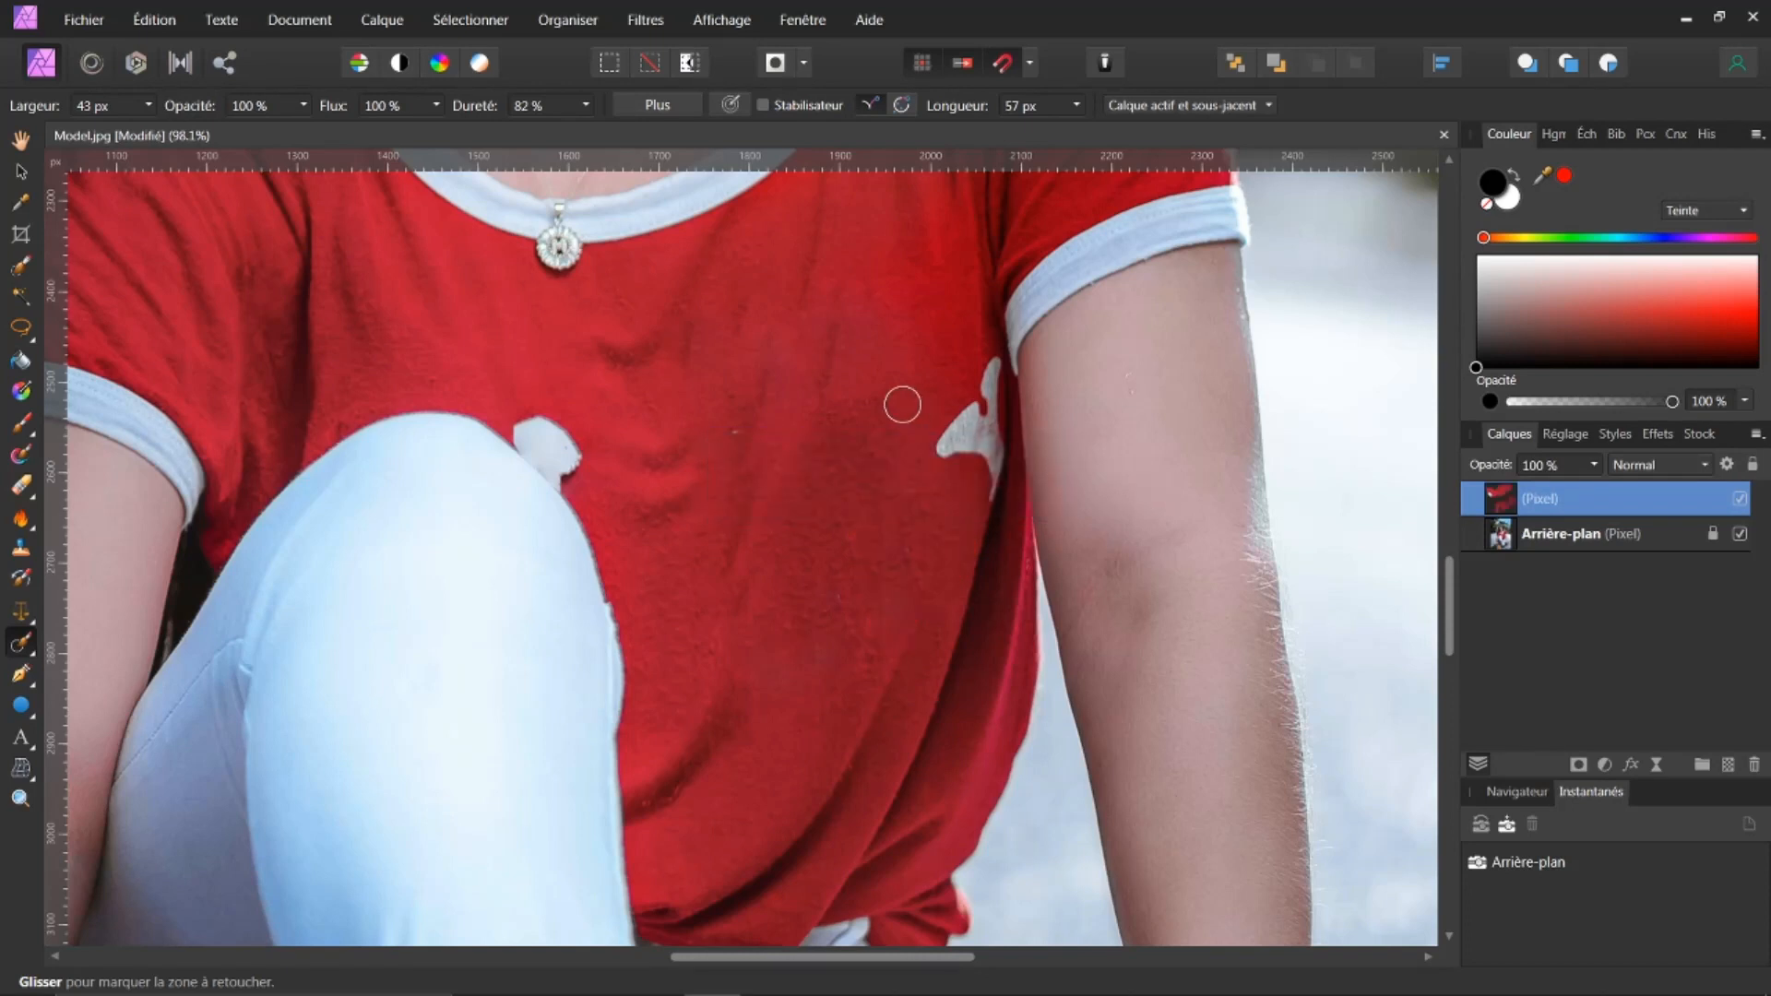
pyautogui.moveTo(988, 364)
pyautogui.mouseDown()
pyautogui.moveTo(996, 432)
pyautogui.moveTo(973, 519)
pyautogui.mouseUp()
pyautogui.moveTo(964, 445)
pyautogui.mouseDown()
pyautogui.moveTo(949, 443)
pyautogui.moveTo(993, 396)
pyautogui.moveTo(980, 479)
pyautogui.mouseUp()
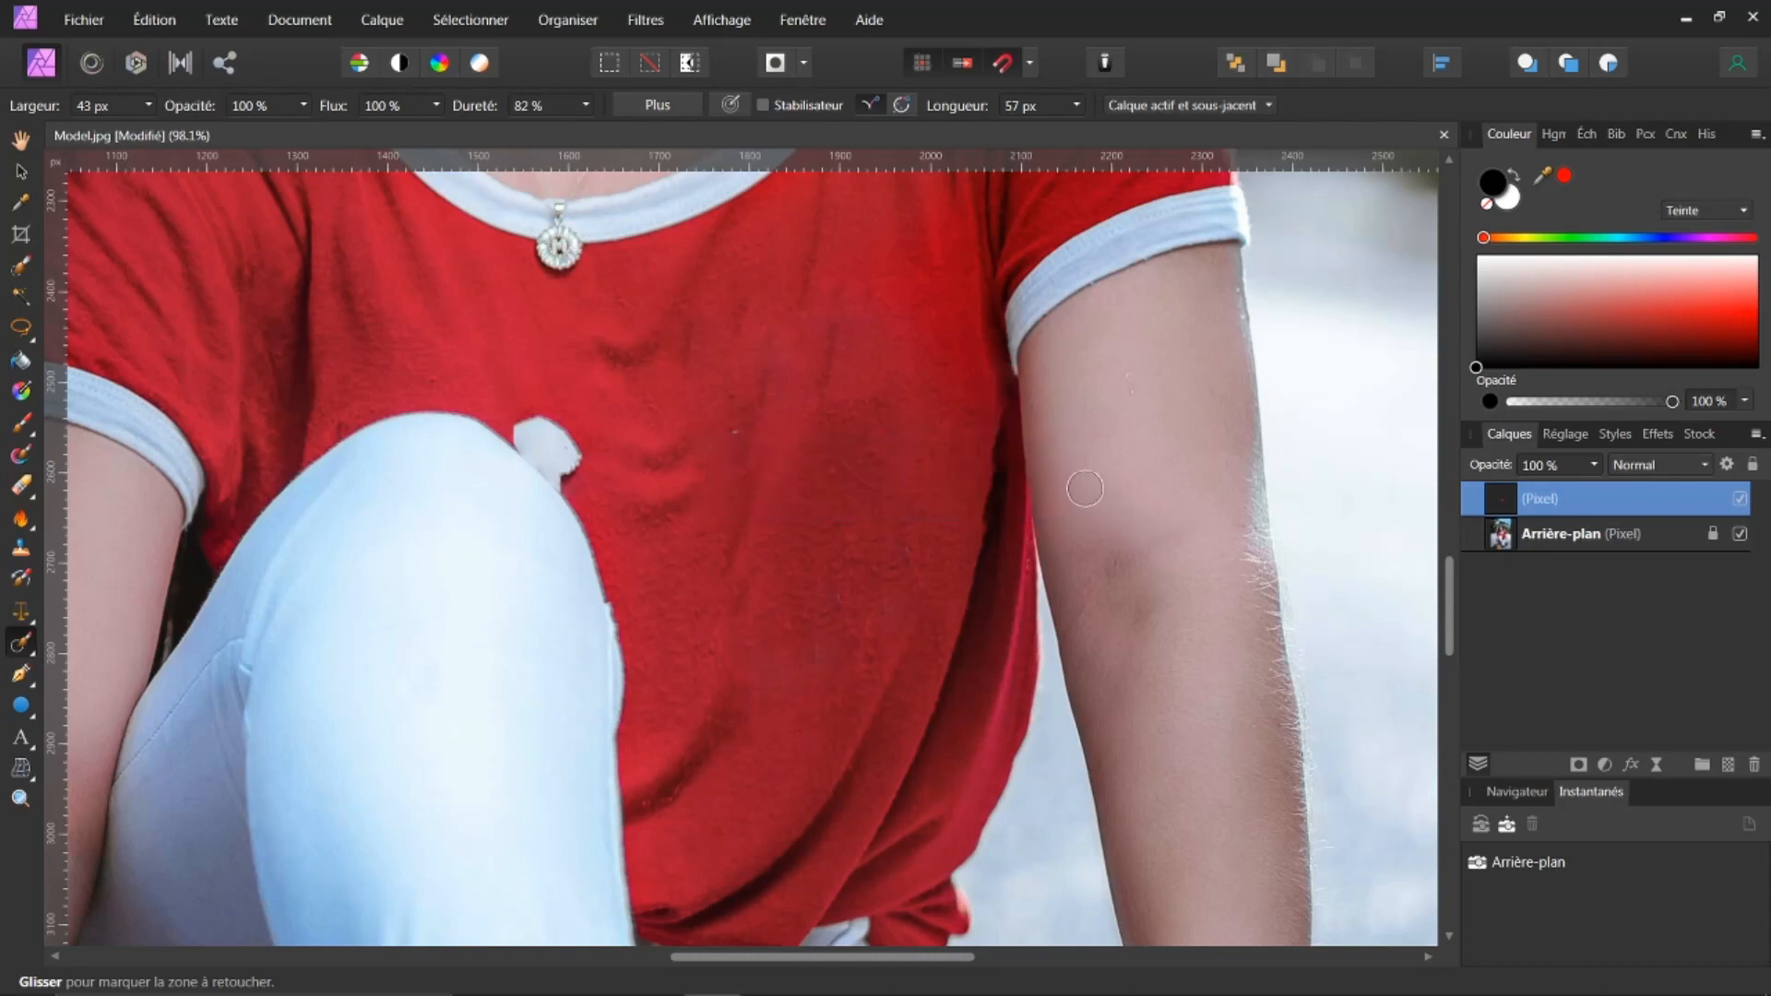
pyautogui.moveTo(987, 406)
pyautogui.mouseDown()
pyautogui.moveTo(965, 499)
pyautogui.moveTo(970, 521)
pyautogui.moveTo(991, 425)
pyautogui.moveTo(981, 542)
pyautogui.mouseUp()
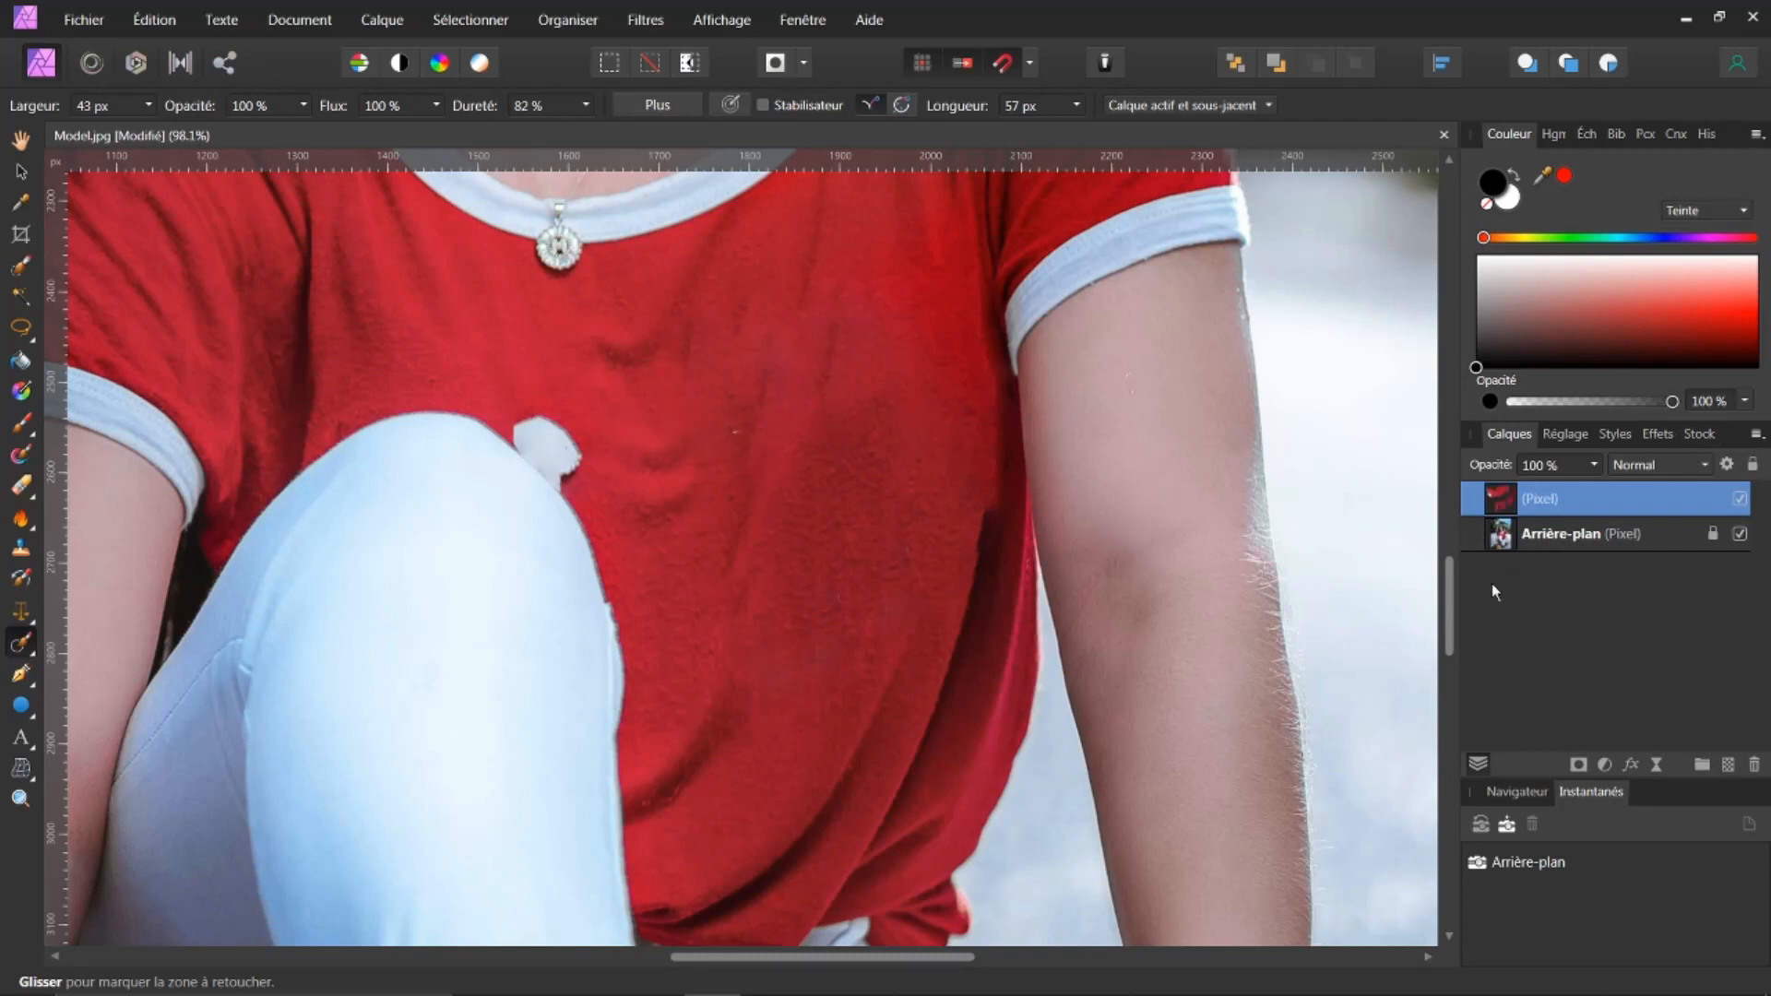
# Activate the Clone Brush and set its width to 26 px and its flow to 57 %.
pyautogui.moveTo(1452, 607); pyautogui.dragTo(1452, 583)
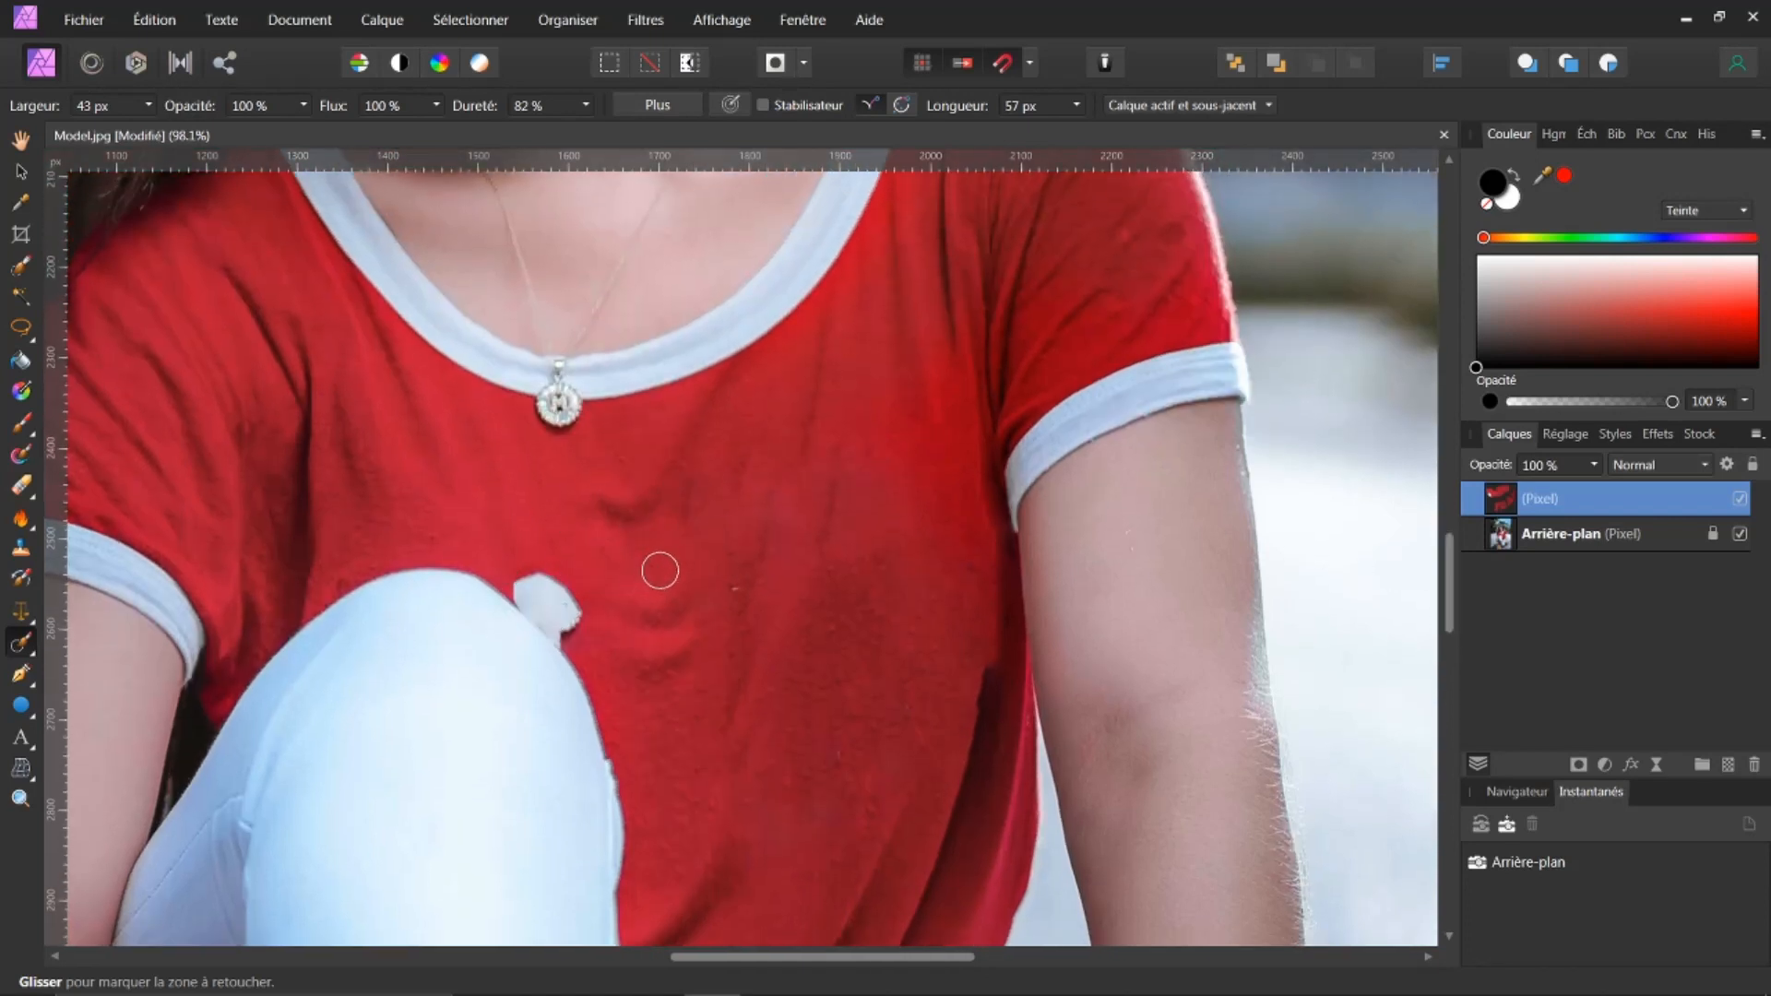
pyautogui.click(21, 552)
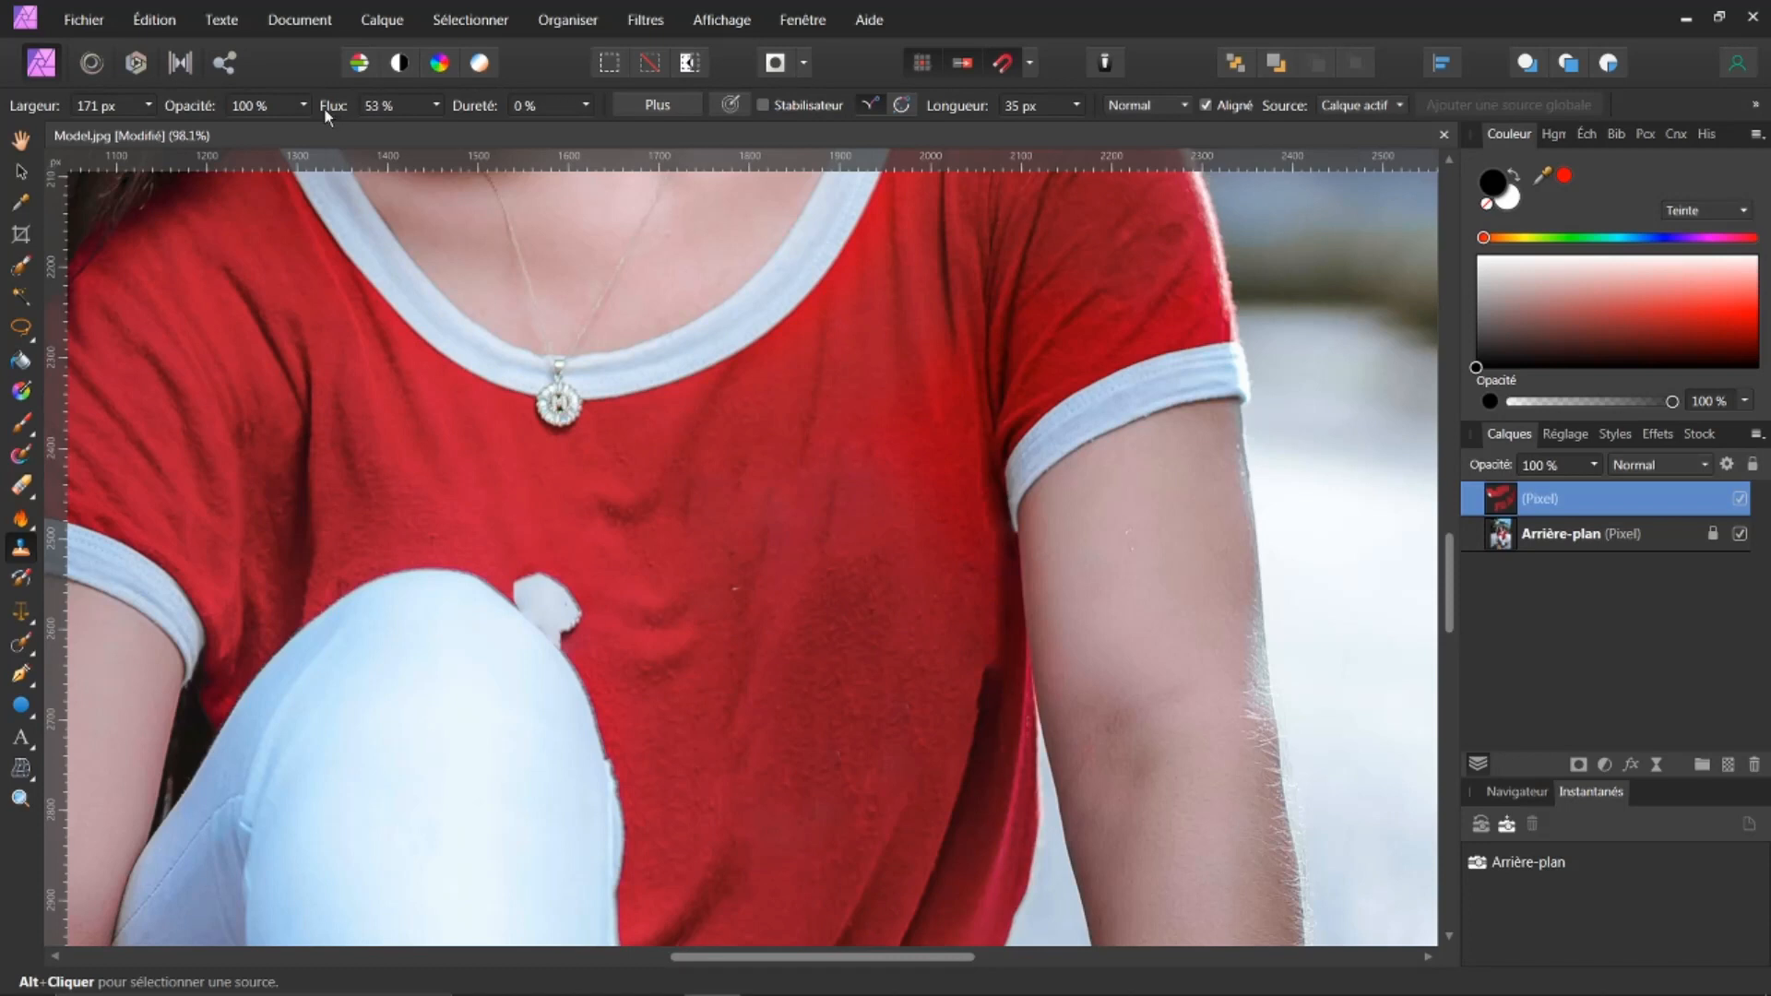
pyautogui.moveTo(326, 109); pyautogui.dragTo(328, 107)
pyautogui.moveTo(58, 114); pyautogui.dragTo(3, 117)
pyautogui.scroll(5, 586, 604)
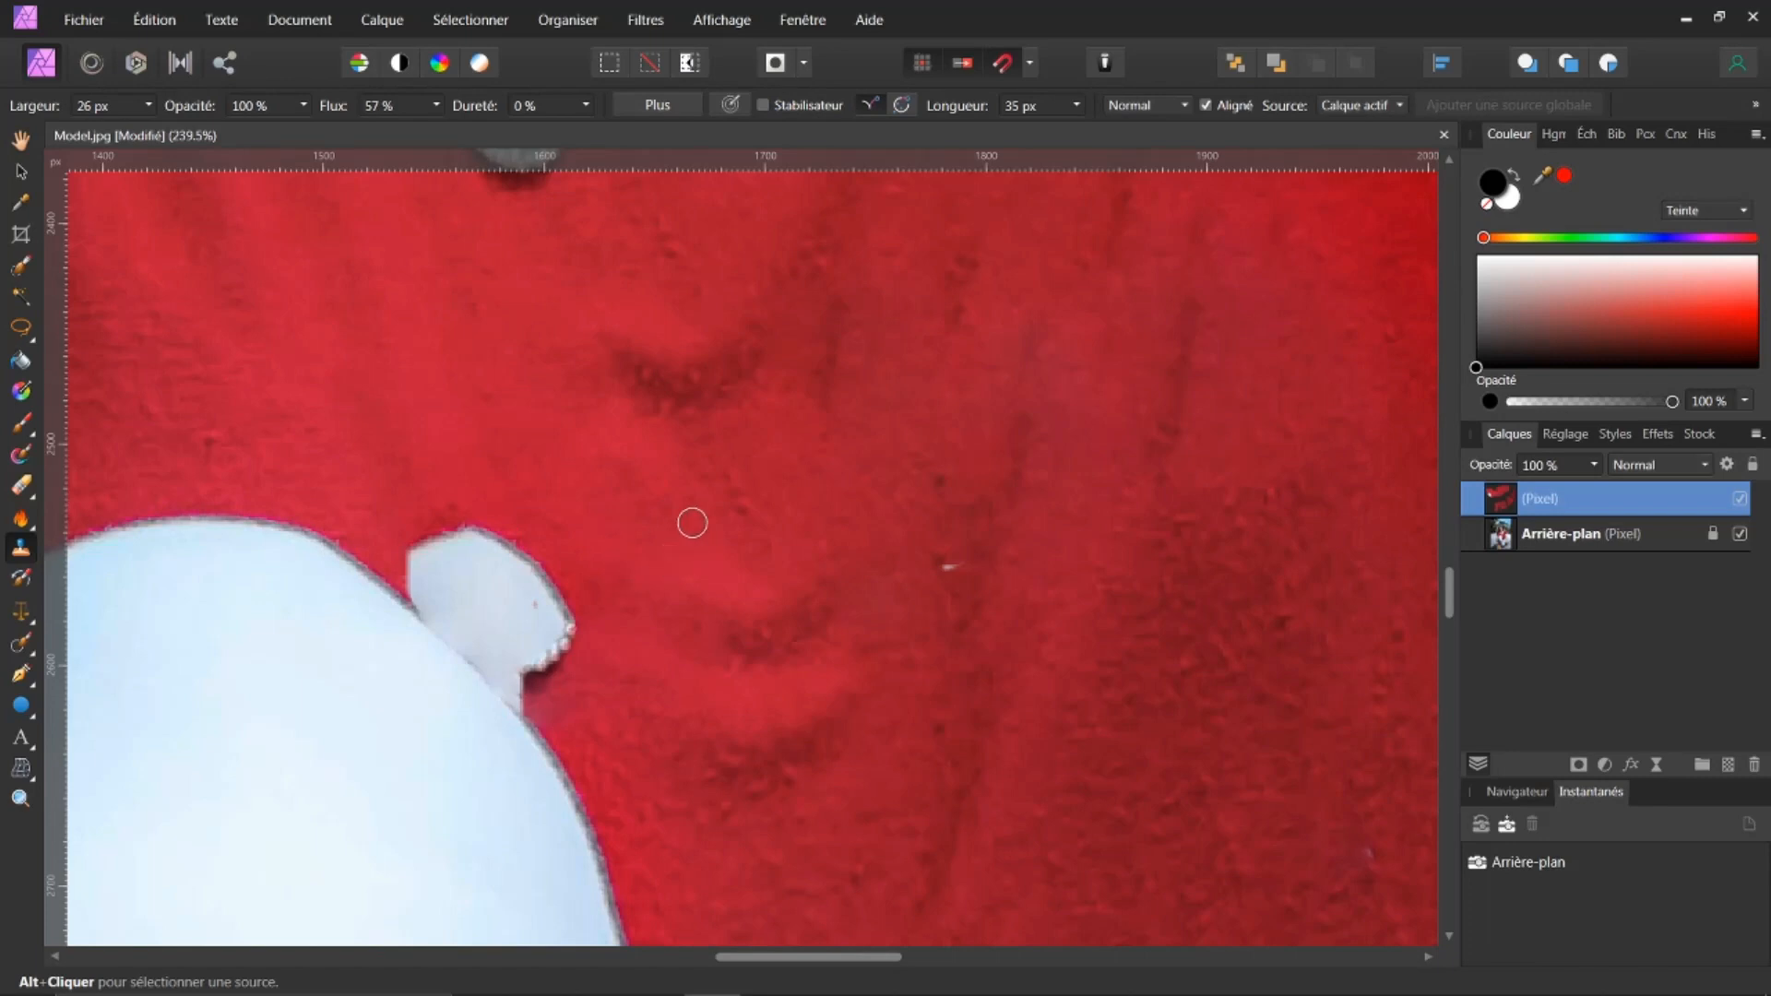
# Add another empty pixel layer on top and set the clone source to Calque actif et sous-jacent.
pyautogui.click(1729, 766)
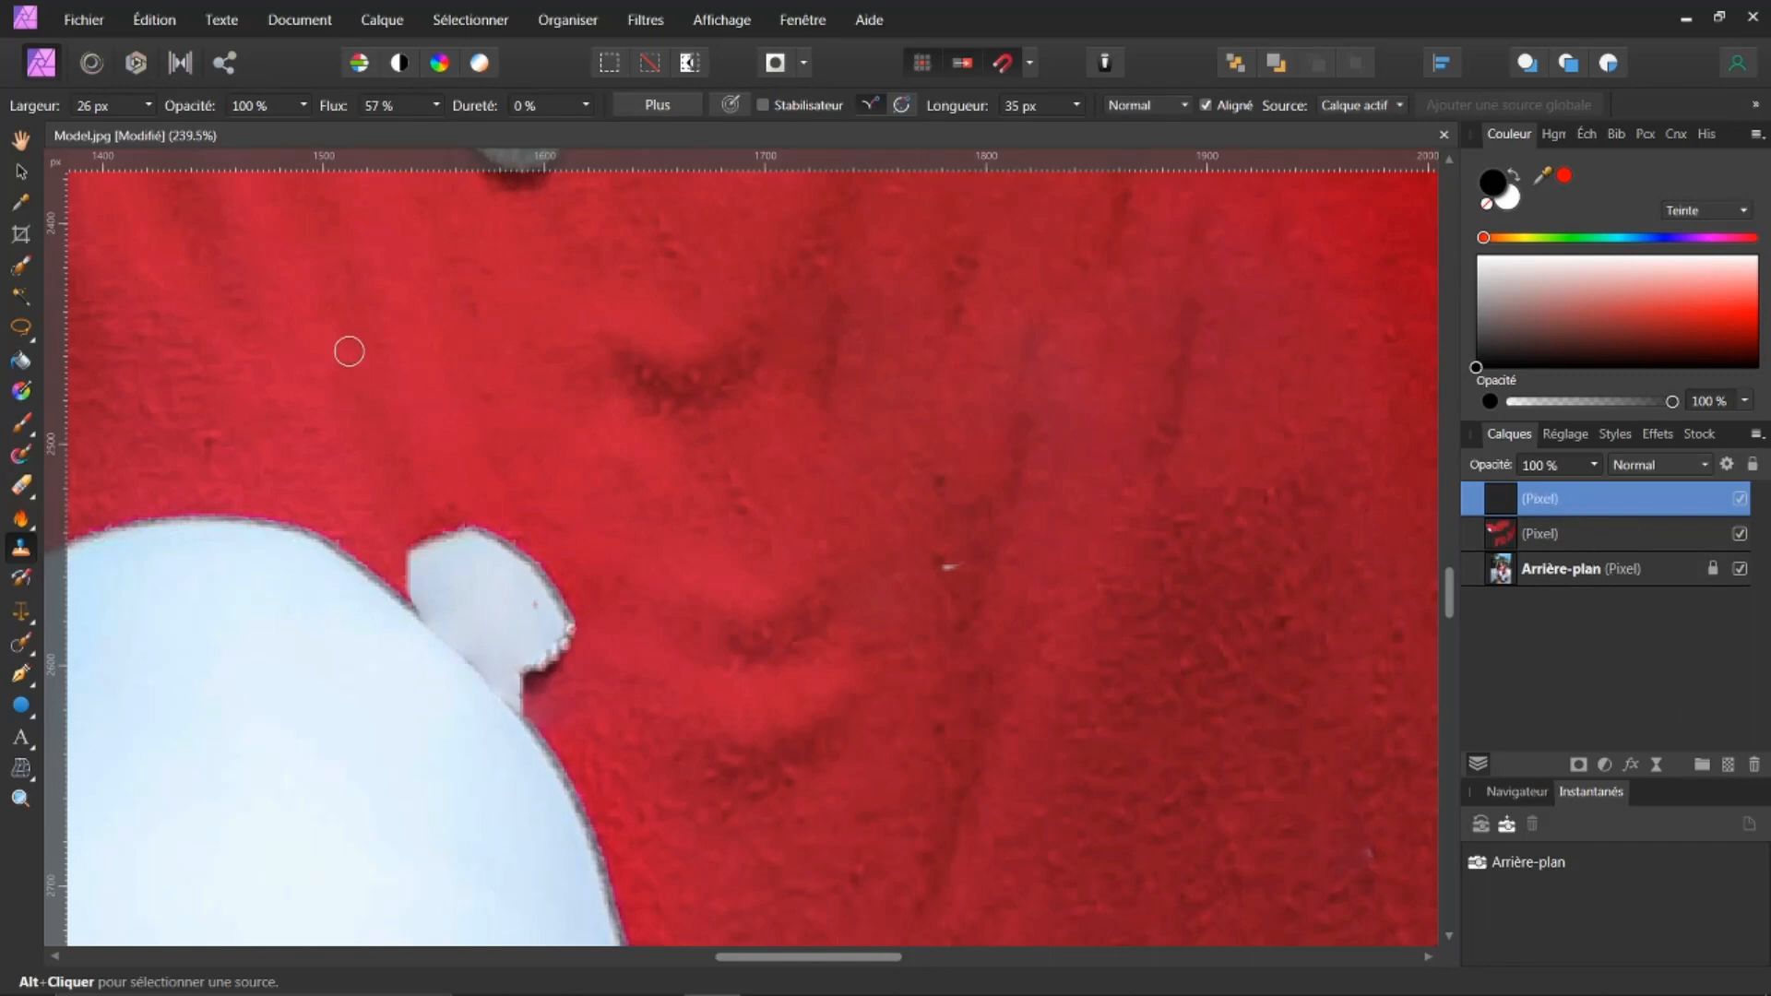
pyautogui.click(1399, 107)
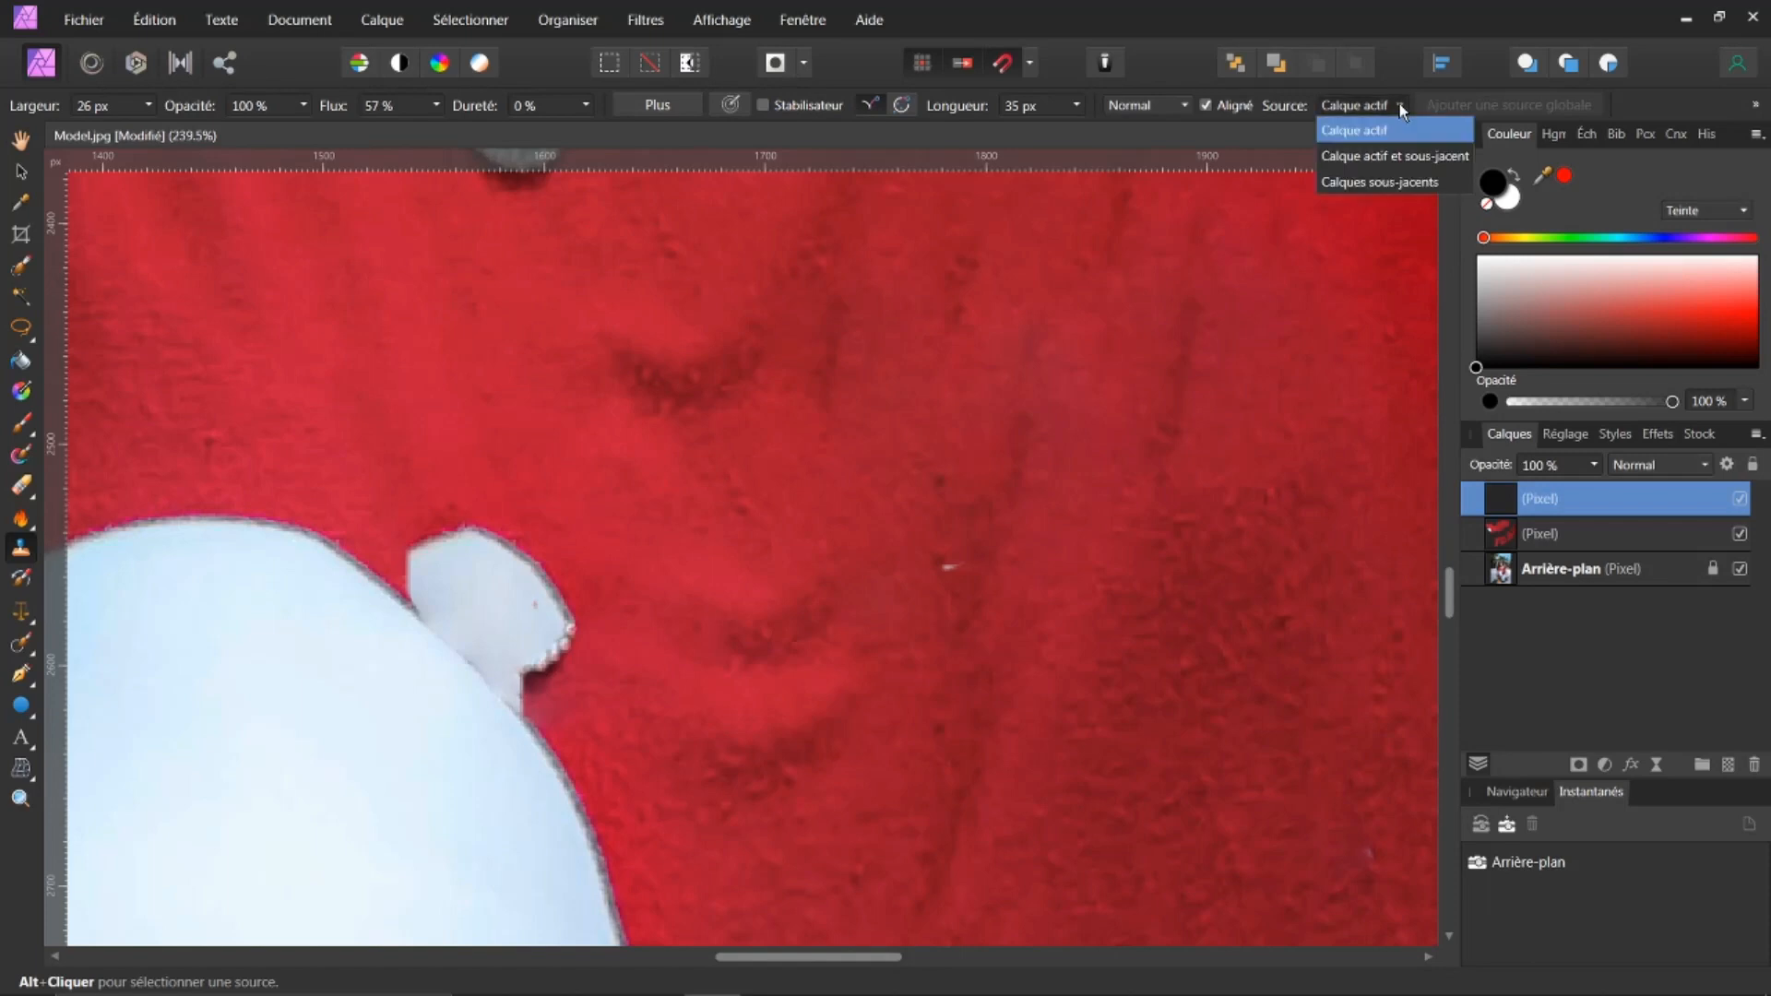
pyautogui.click(1374, 159)
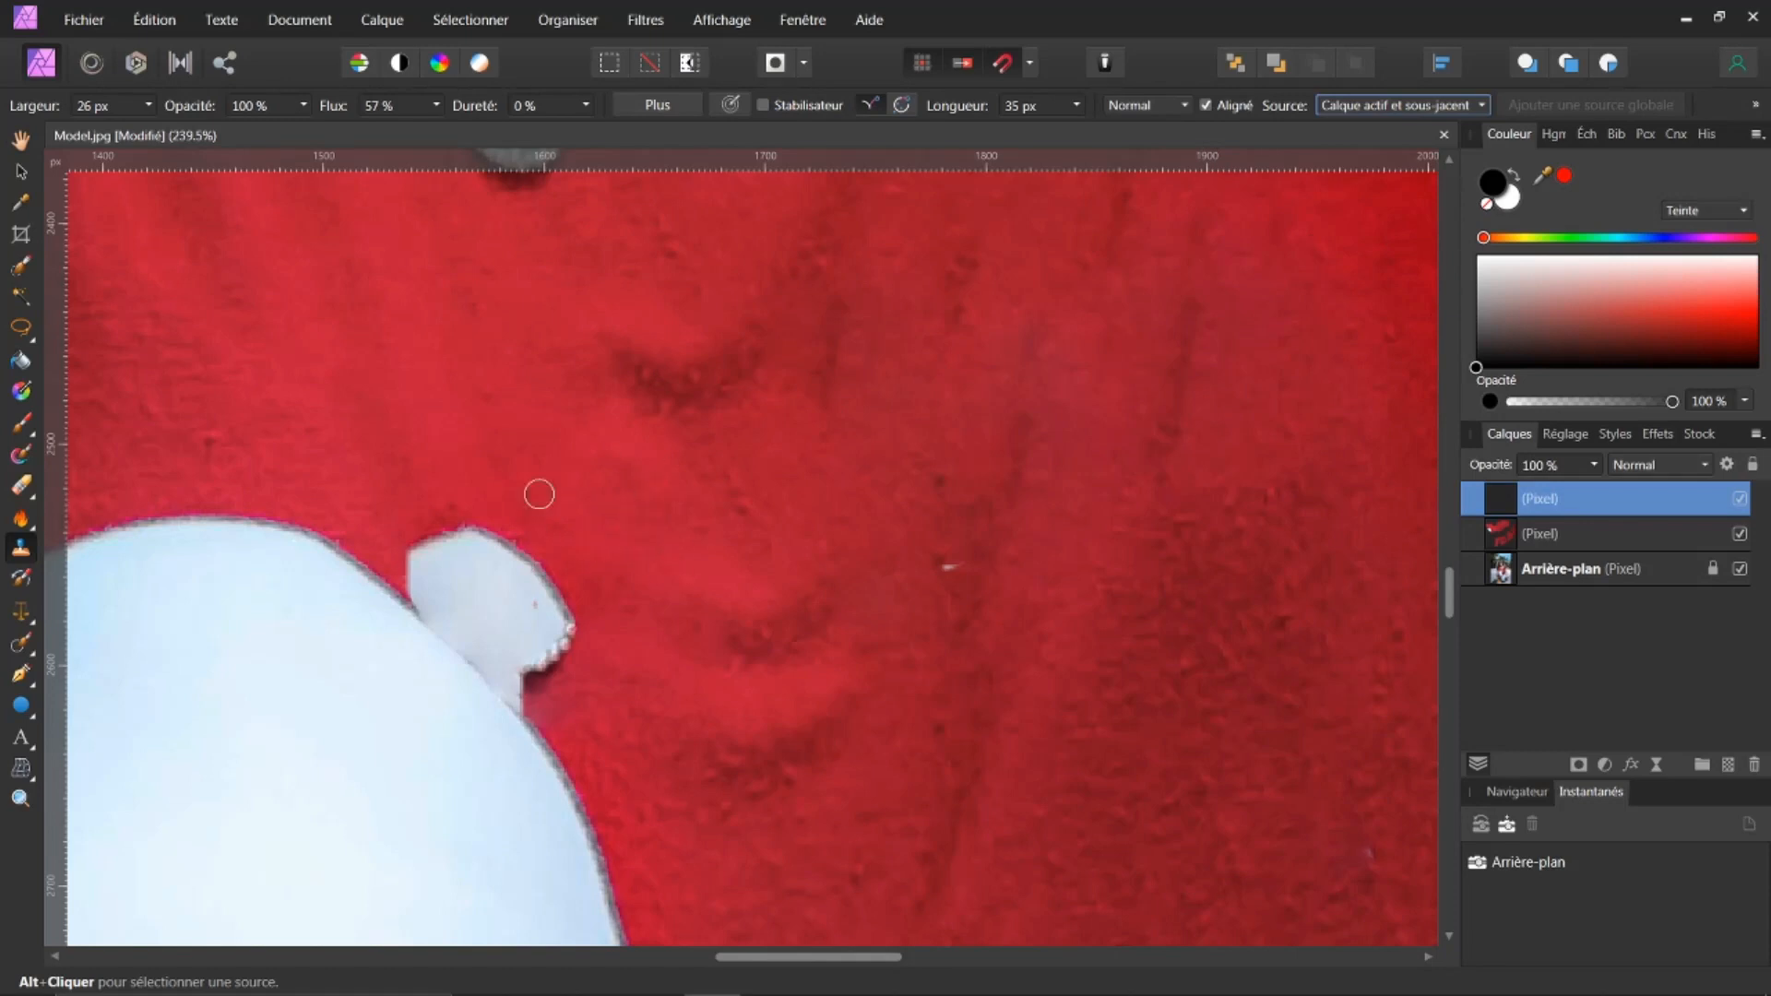
# Sample the red fabric beside the knee and clone it over the white letter remnant along the knee's upper edge.
pyautogui.keyDown('alt'); pyautogui.click(648, 518); pyautogui.keyUp('alt')
pyautogui.moveTo(577, 550)
pyautogui.mouseDown()
pyautogui.moveTo(544, 569)
pyautogui.moveTo(565, 620)
pyautogui.moveTo(540, 568)
pyautogui.moveTo(571, 646)
pyautogui.moveTo(523, 562)
pyautogui.moveTo(556, 626)
pyautogui.moveTo(468, 517)
pyautogui.moveTo(505, 594)
pyautogui.moveTo(469, 544)
pyautogui.moveTo(485, 594)
pyautogui.moveTo(452, 540)
pyautogui.moveTo(422, 570)
pyautogui.moveTo(422, 550)
pyautogui.moveTo(529, 653)
pyautogui.moveTo(506, 562)
pyautogui.moveTo(562, 653)
pyautogui.moveTo(522, 593)
pyautogui.moveTo(540, 668)
pyautogui.moveTo(482, 544)
pyautogui.moveTo(530, 705)
pyautogui.mouseUp()
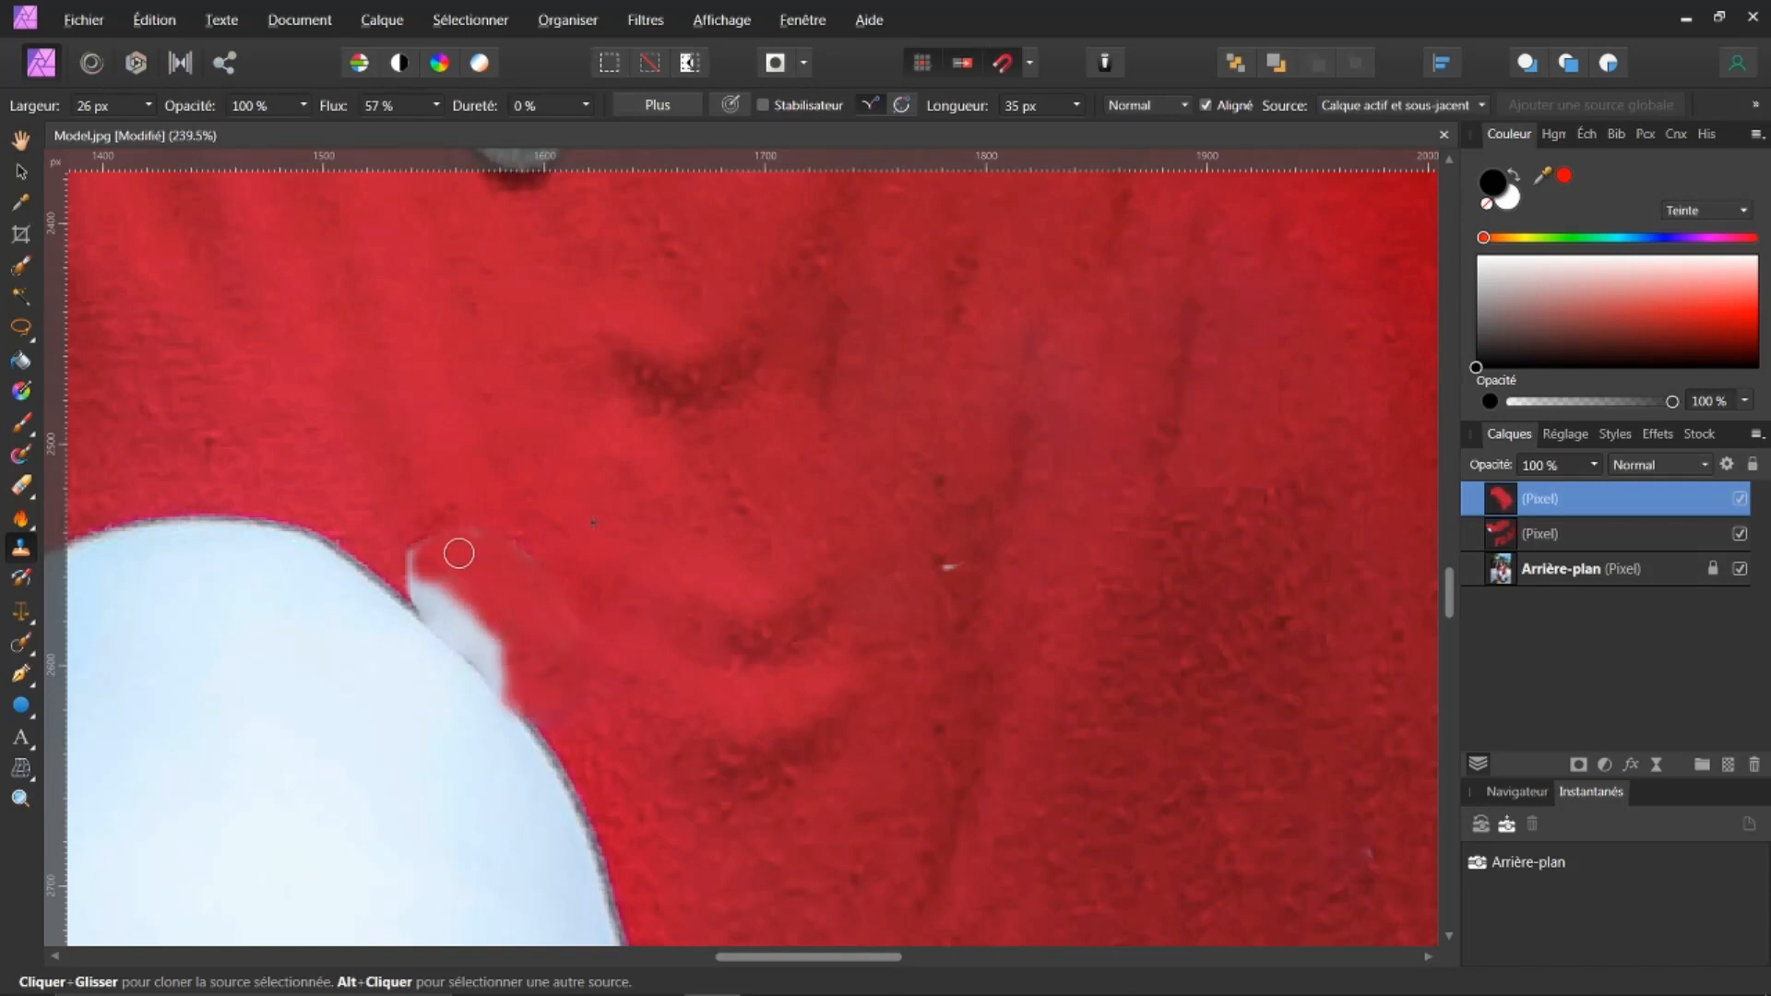
pyautogui.moveTo(425, 574)
pyautogui.mouseDown()
pyautogui.moveTo(443, 618)
pyautogui.moveTo(455, 589)
pyautogui.moveTo(420, 586)
pyautogui.moveTo(497, 651)
pyautogui.moveTo(479, 603)
pyautogui.moveTo(503, 663)
pyautogui.moveTo(482, 653)
pyautogui.moveTo(515, 690)
pyautogui.moveTo(481, 616)
pyautogui.moveTo(417, 584)
pyautogui.moveTo(520, 691)
pyautogui.moveTo(451, 588)
pyautogui.moveTo(414, 588)
pyautogui.moveTo(432, 602)
pyautogui.moveTo(457, 563)
pyautogui.moveTo(543, 700)
pyautogui.mouseUp()
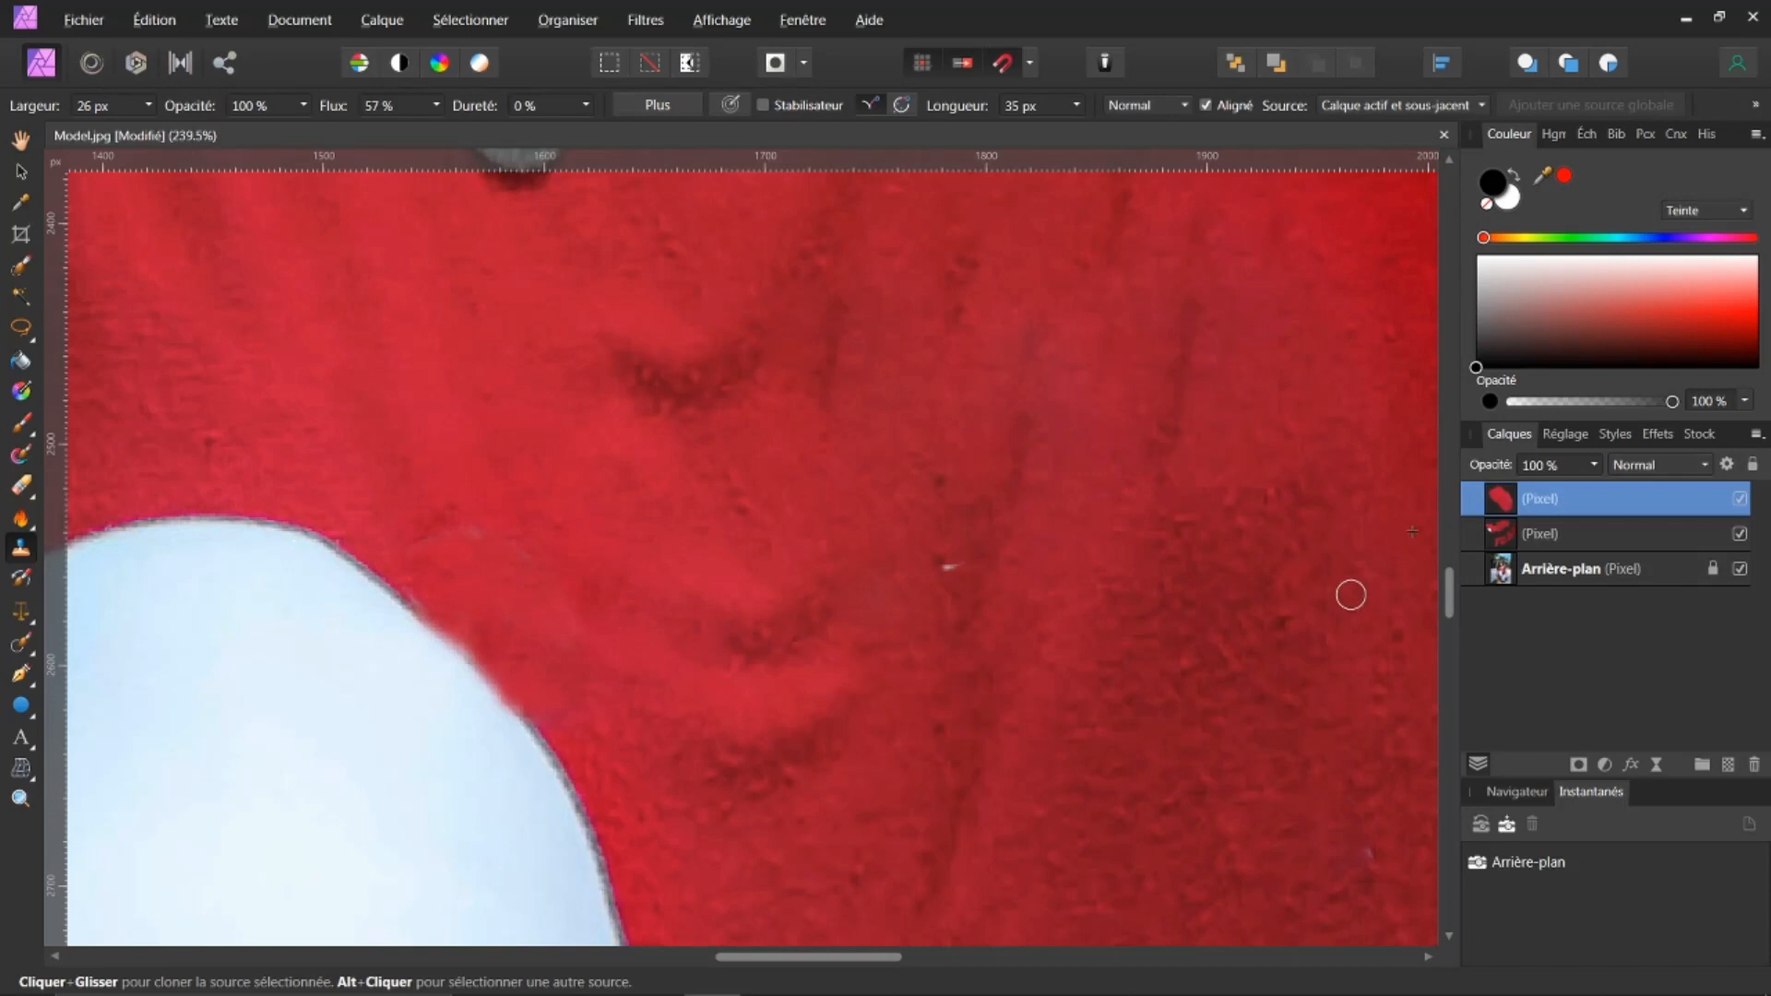
# Clone nearby red fabric over the uneven white bulge along the lower edge of the raised knee.
pyautogui.moveTo(1450, 598); pyautogui.dragTo(1450, 632)
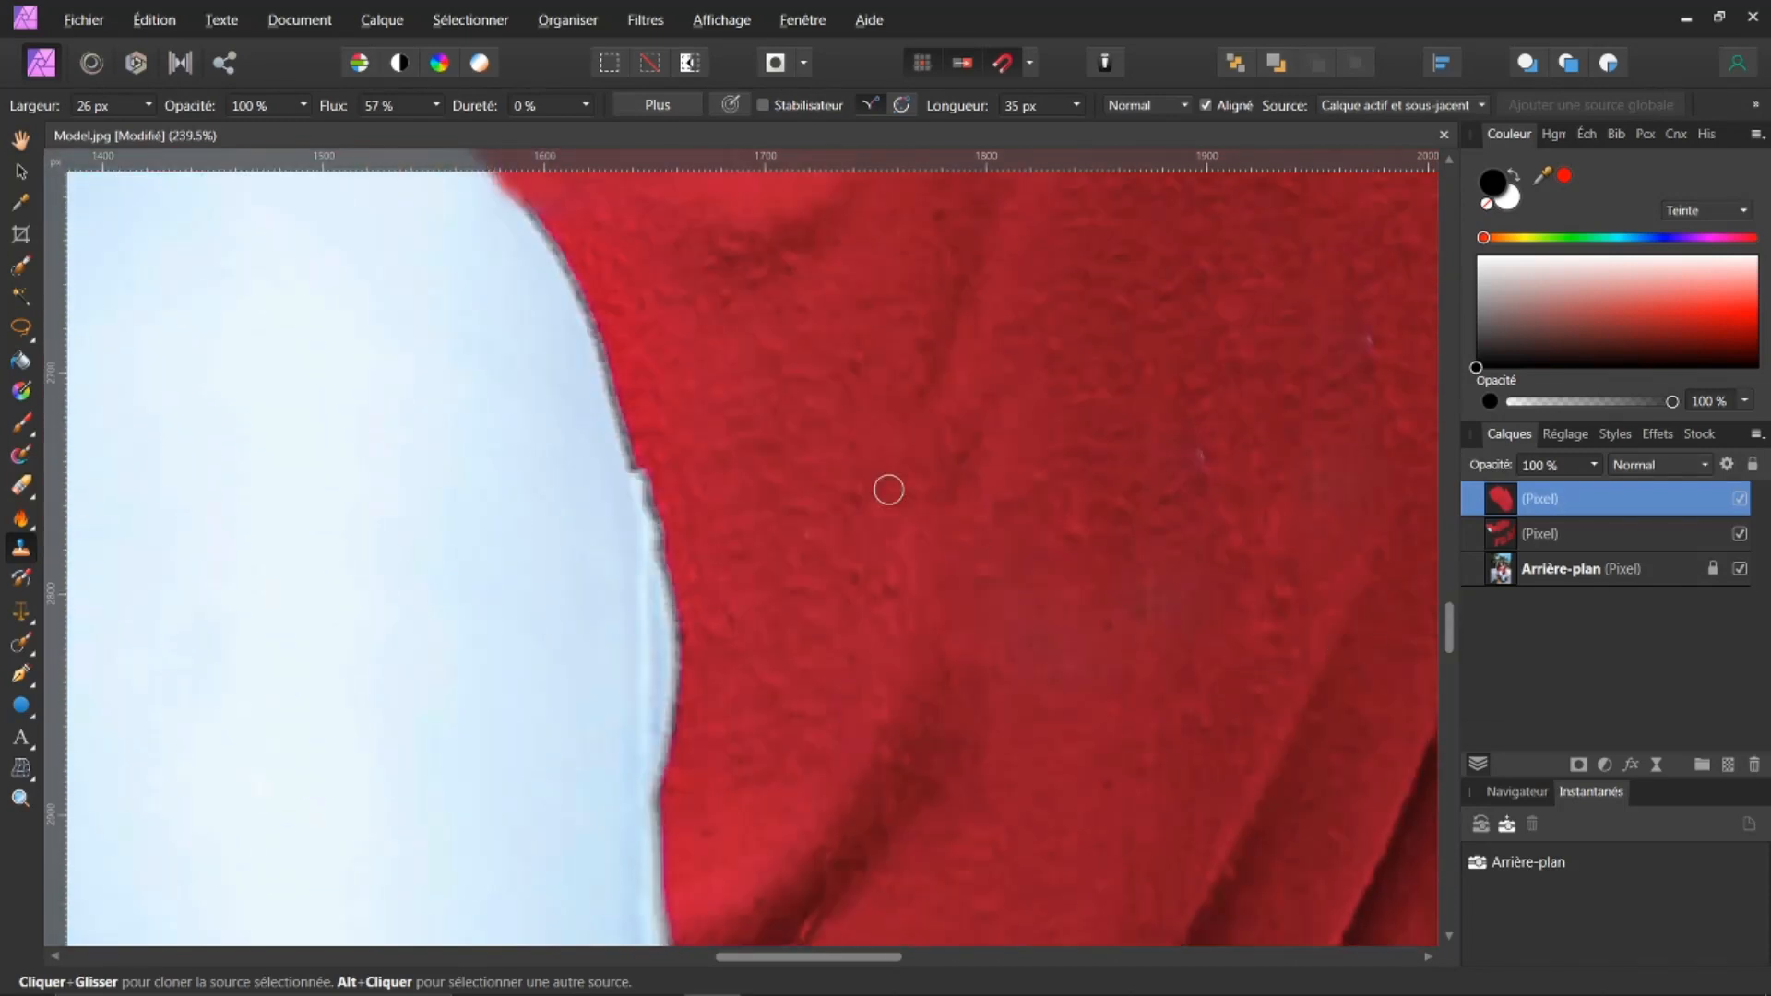
pyautogui.click(793, 625)
pyautogui.moveTo(680, 657)
pyautogui.mouseDown()
pyautogui.moveTo(668, 798)
pyautogui.moveTo(692, 515)
pyautogui.moveTo(657, 460)
pyautogui.moveTo(639, 465)
pyautogui.moveTo(670, 567)
pyautogui.moveTo(667, 767)
pyautogui.moveTo(694, 494)
pyautogui.moveTo(646, 468)
pyautogui.moveTo(673, 655)
pyautogui.moveTo(683, 524)
pyautogui.moveTo(678, 500)
pyautogui.moveTo(683, 744)
pyautogui.mouseUp()
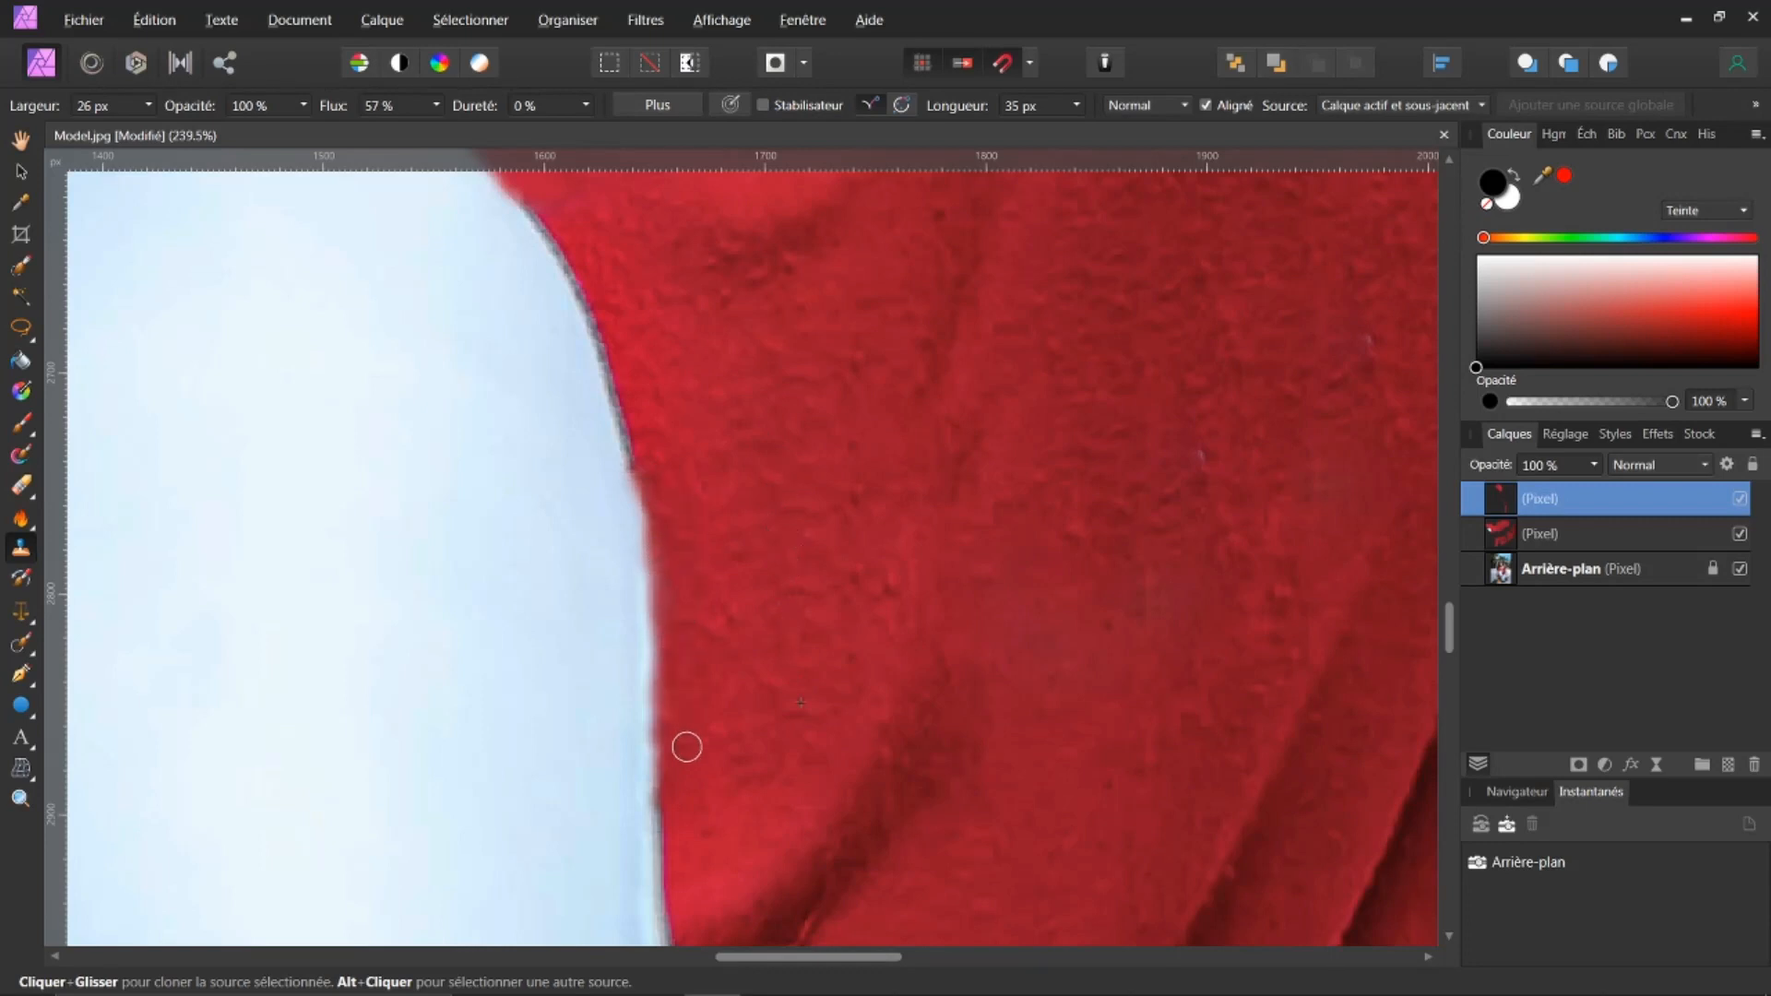
# Smooth the boundary between knee and T-shirt with the Clone Brush, undoing the last dabs that spill onto the trousers.
pyautogui.scroll(-1, 969, 526)
pyautogui.scroll(-2, 950, 550)
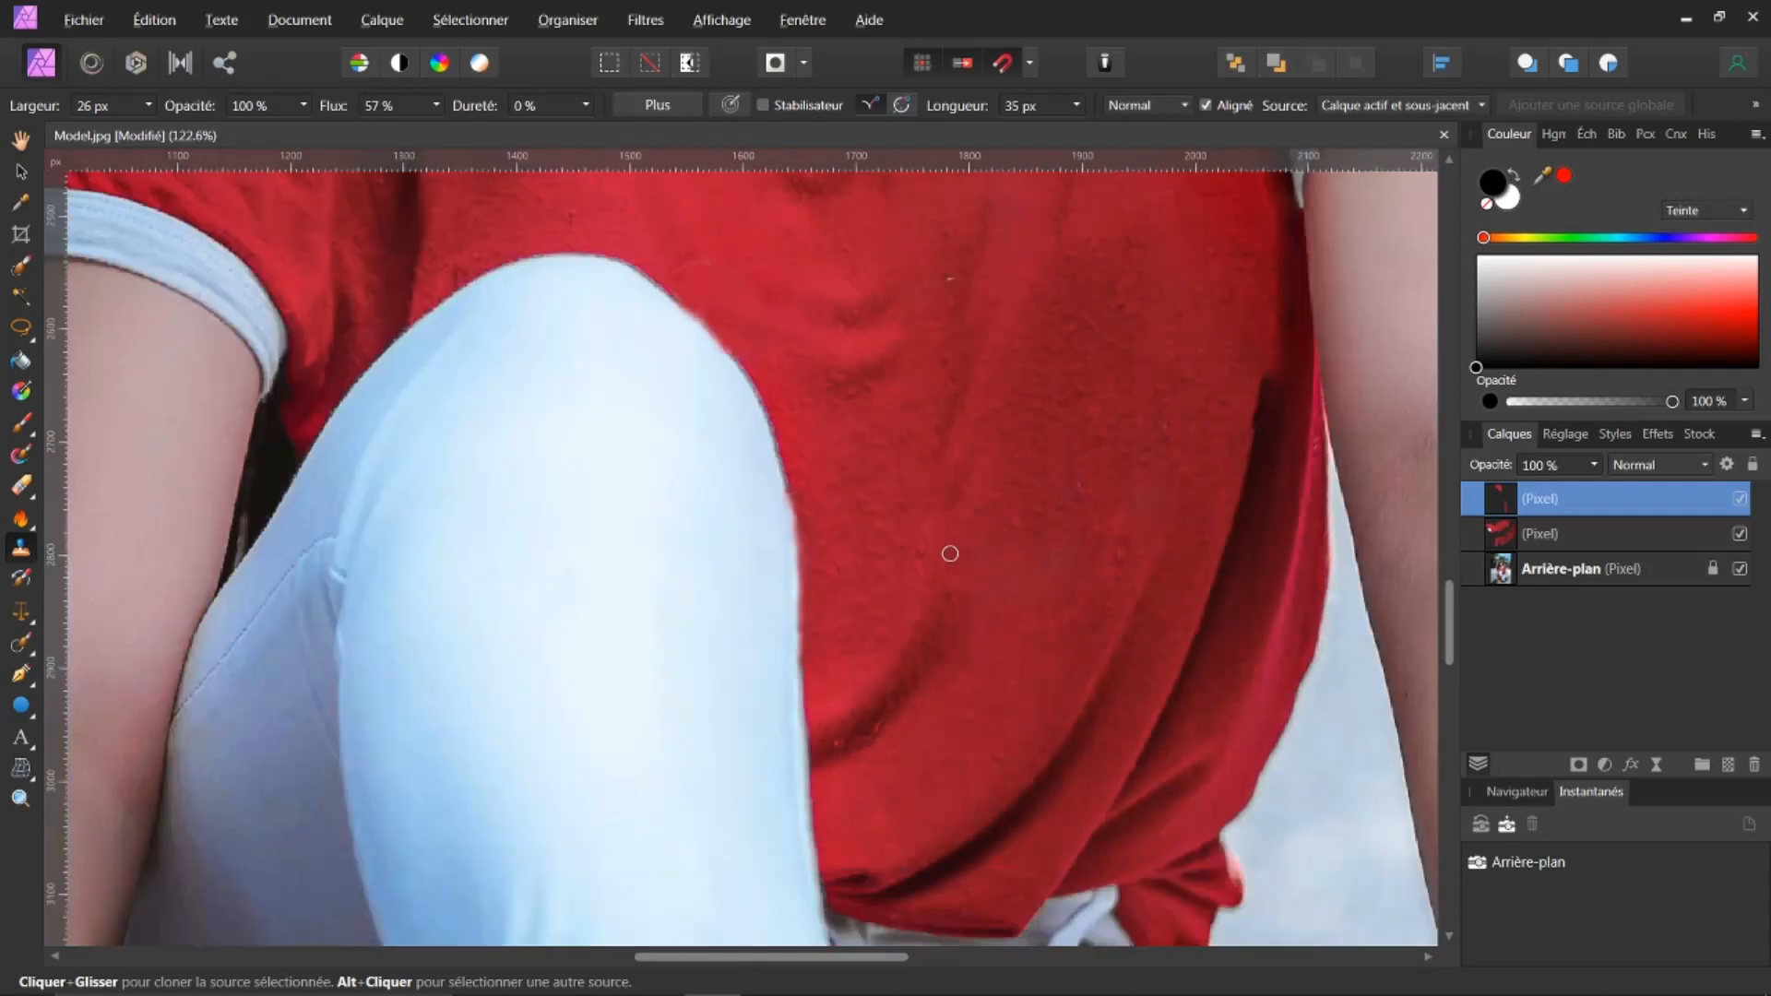
pyautogui.scroll(2, 909, 475)
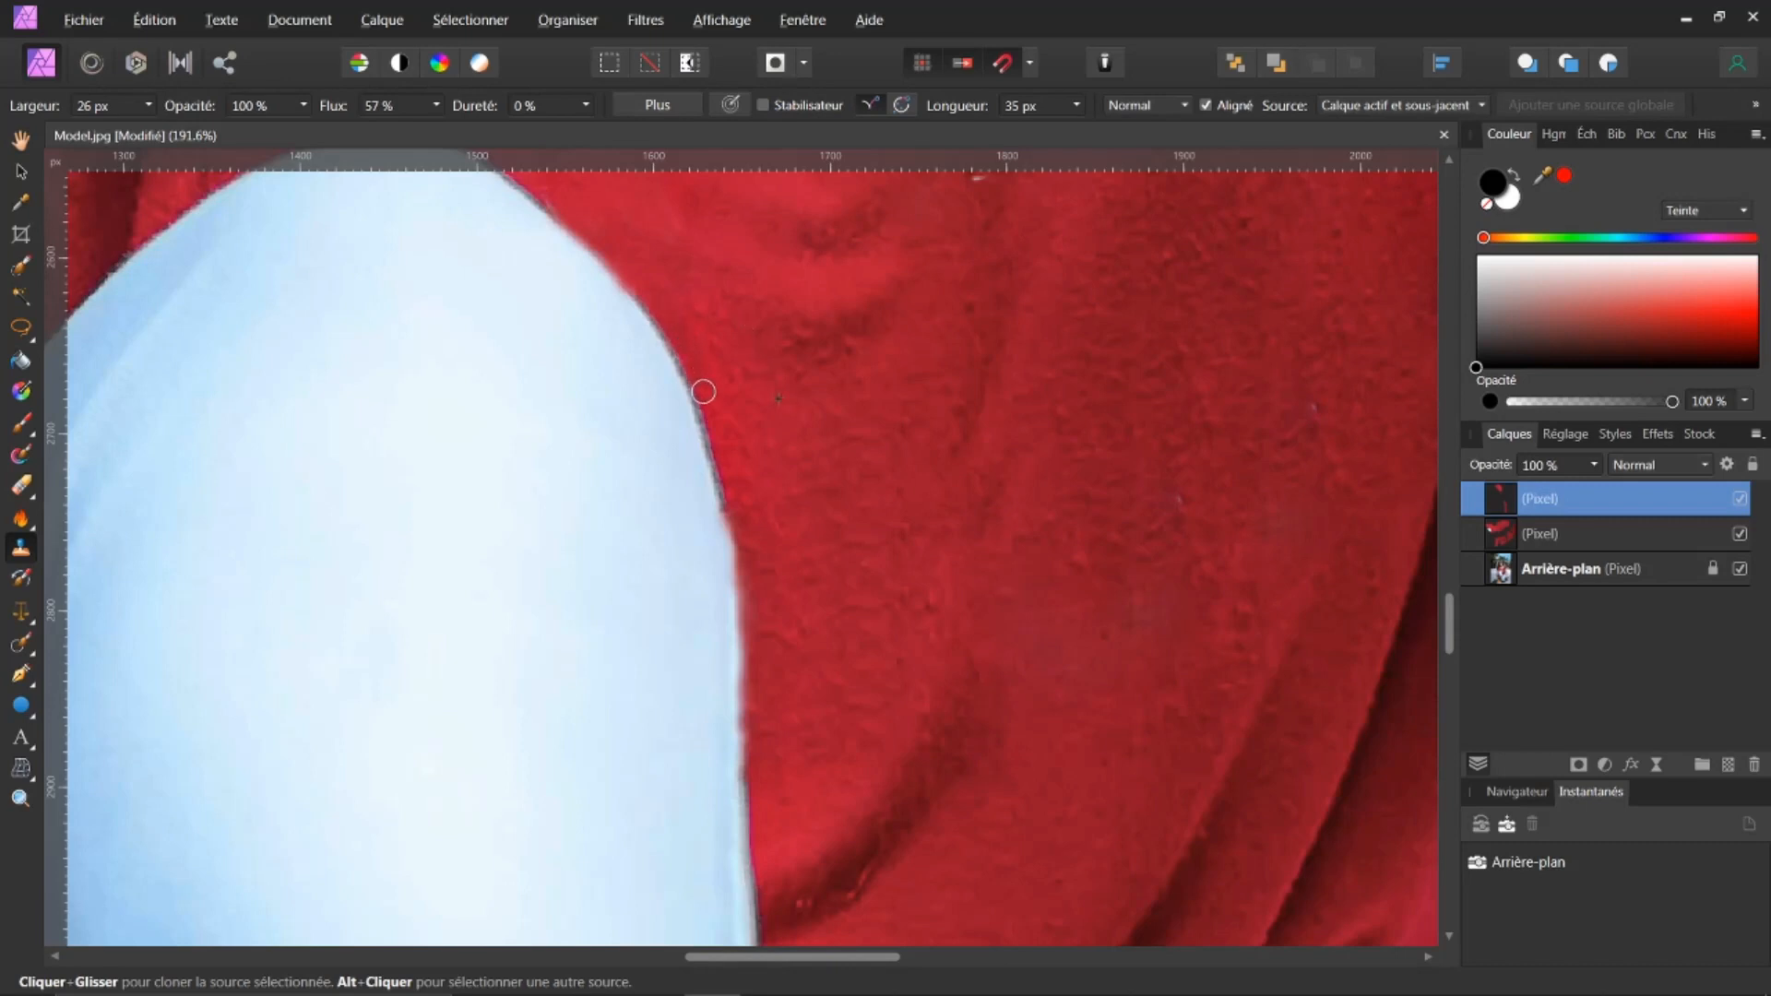
pyautogui.moveTo(735, 532); pyautogui.dragTo(745, 614)
pyautogui.click(735, 648)
pyautogui.click(724, 690)
pyautogui.hotkey('ctrl', 'z')
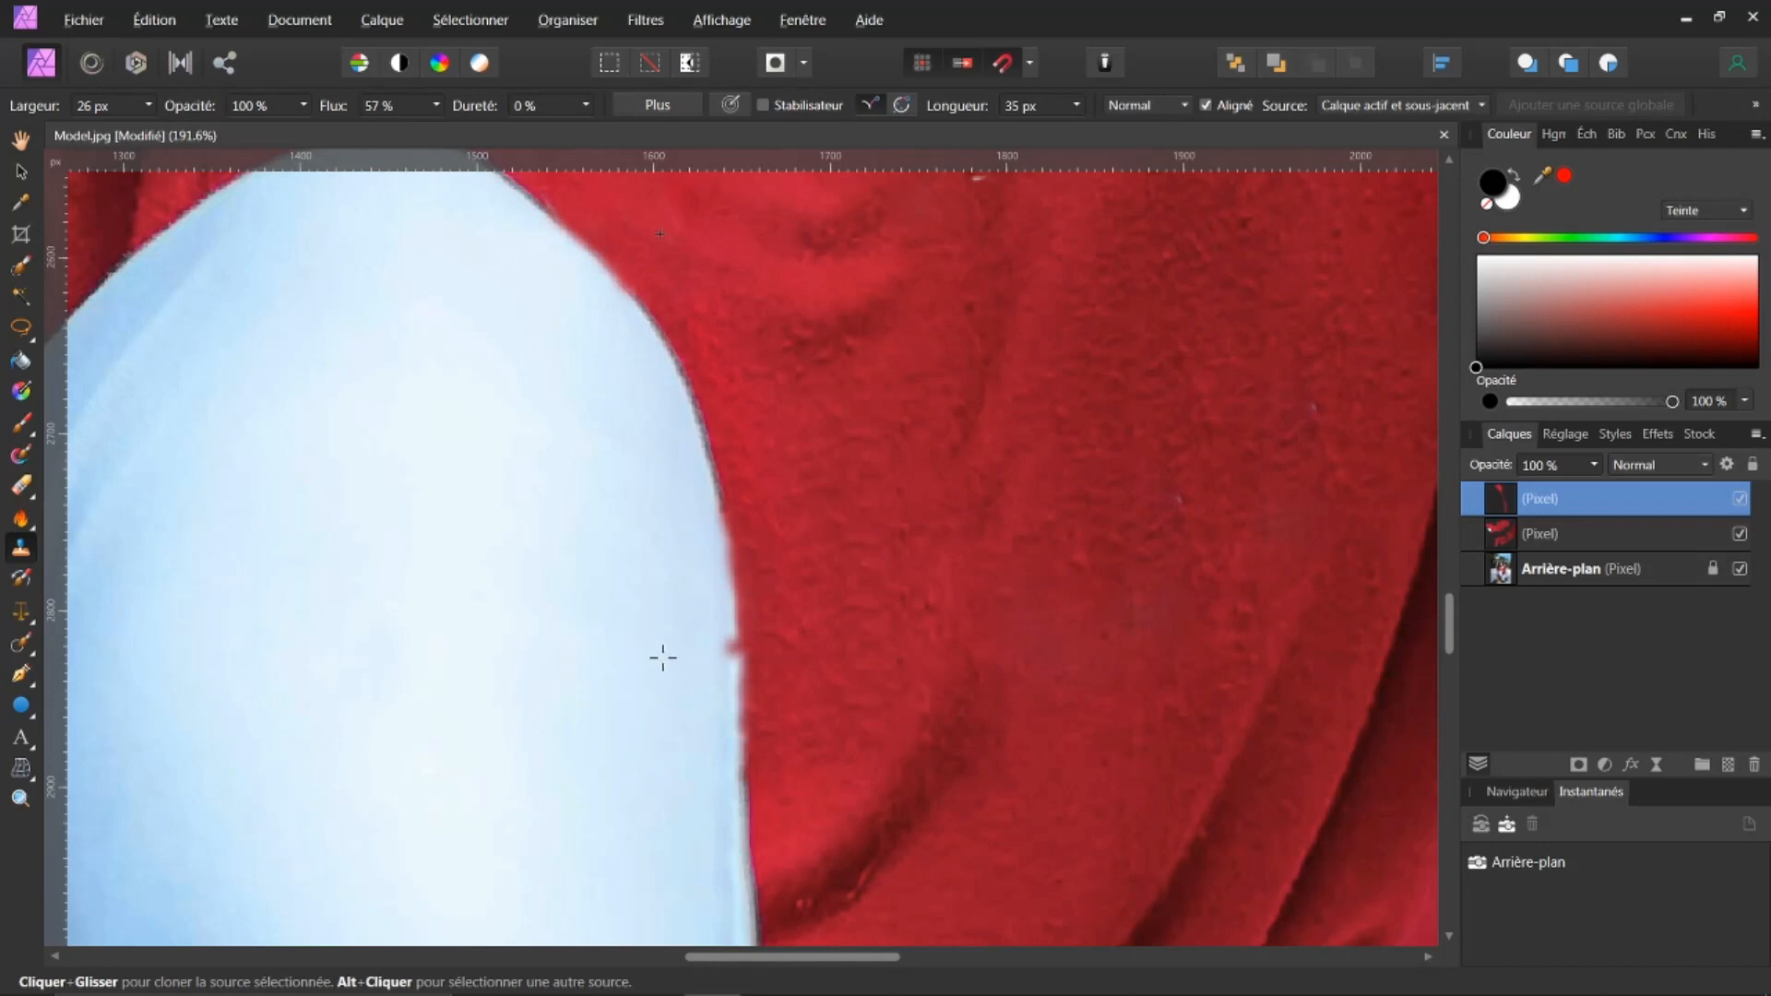
pyautogui.hotkey('ctrl', 'z')
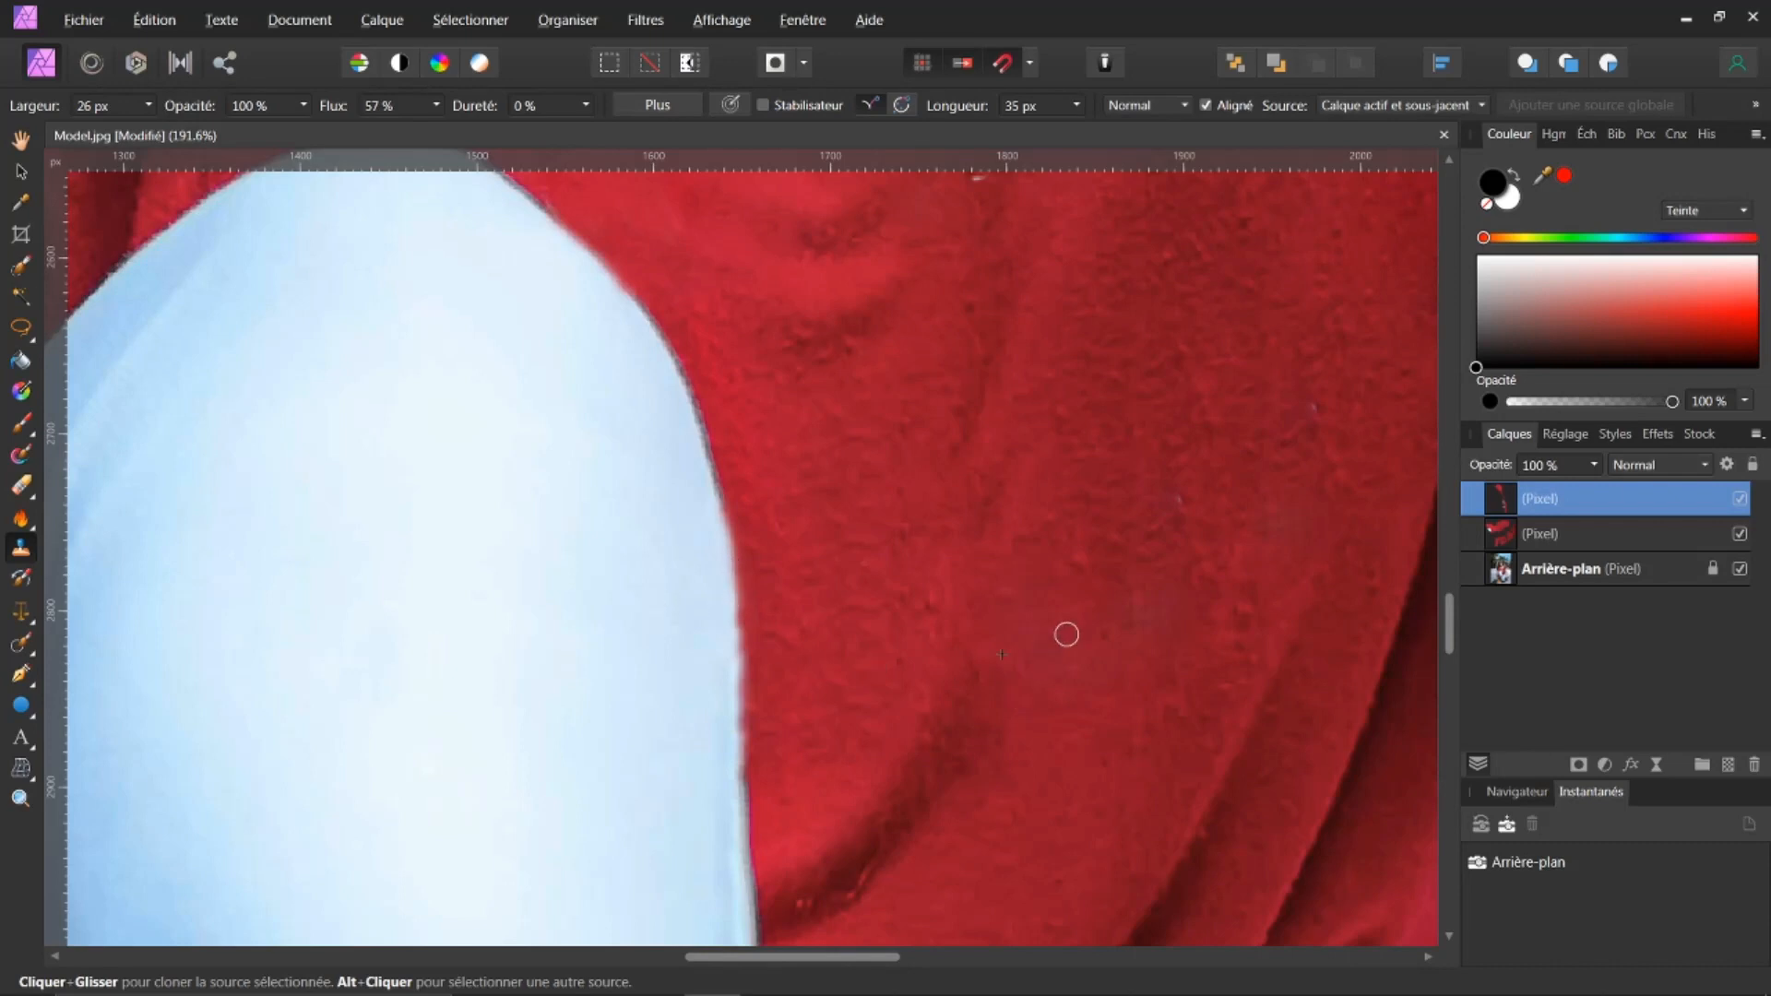
# Switch back to the Inpainting Brush (Pinceau d'inpainting) and paint out the round necklace pendant below the collar.
pyautogui.scroll(-1, 1056, 630)
pyautogui.scroll(-2, 1056, 630)
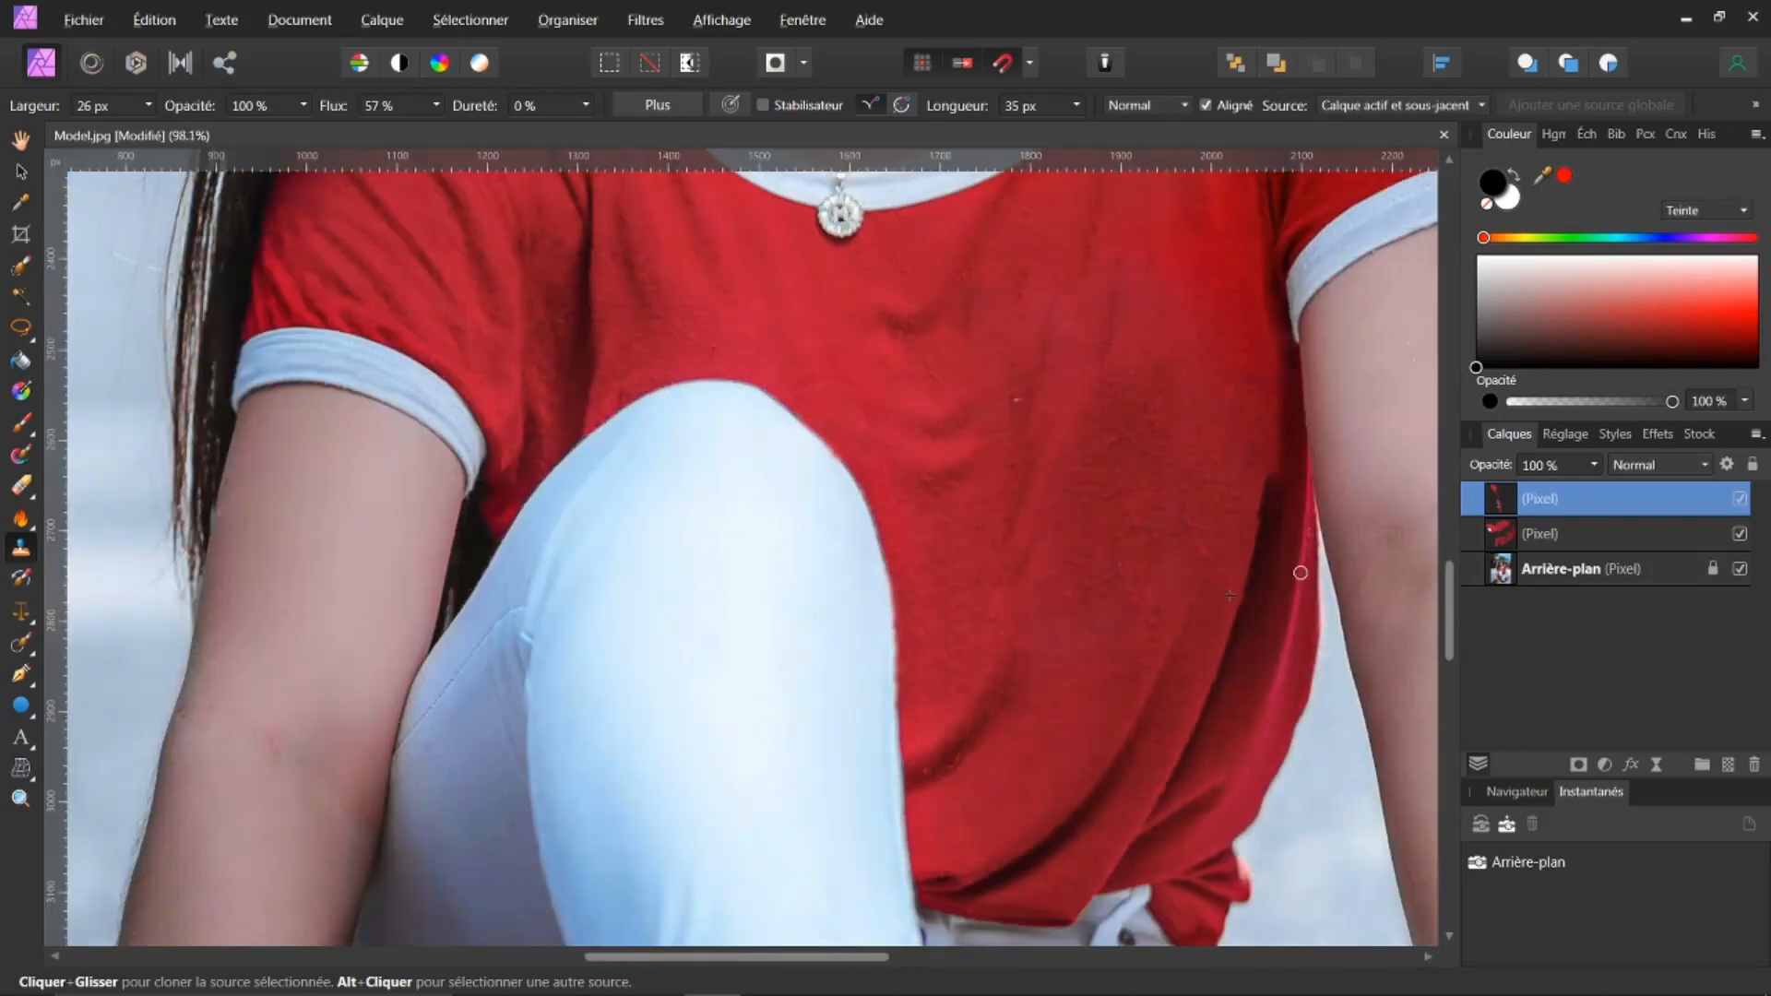
pyautogui.scroll(5, 967, 529)
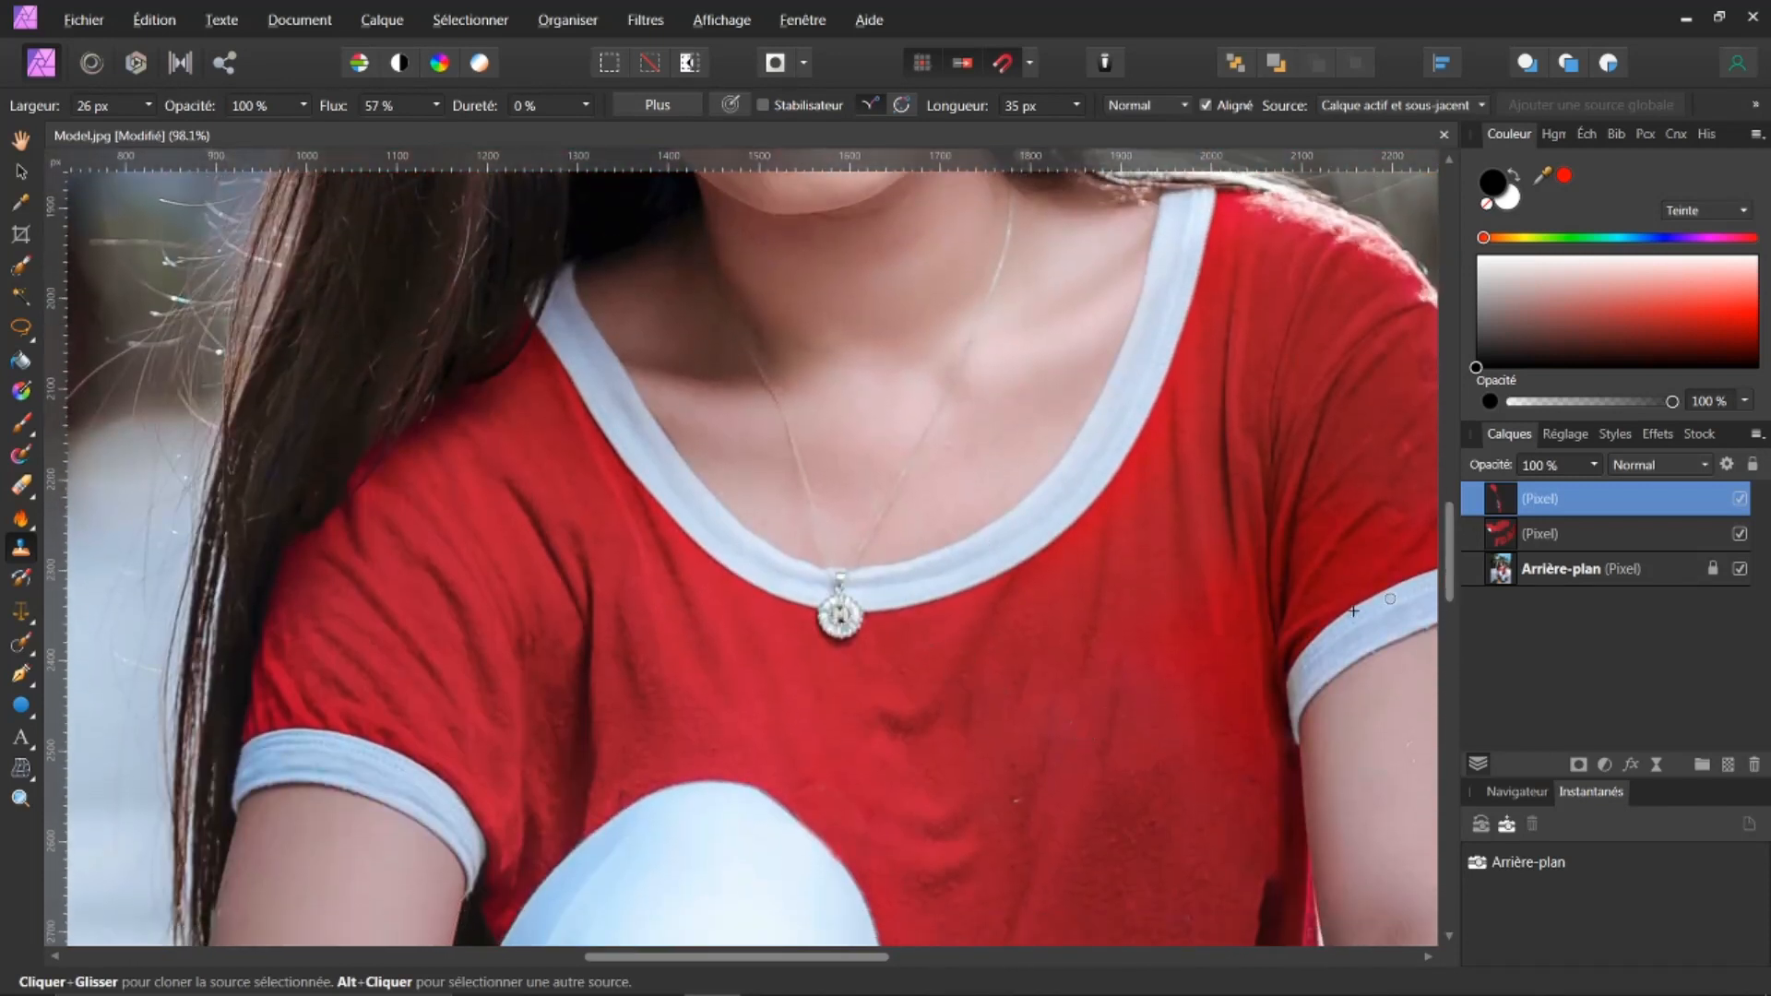
pyautogui.scroll(-3, 1291, 673)
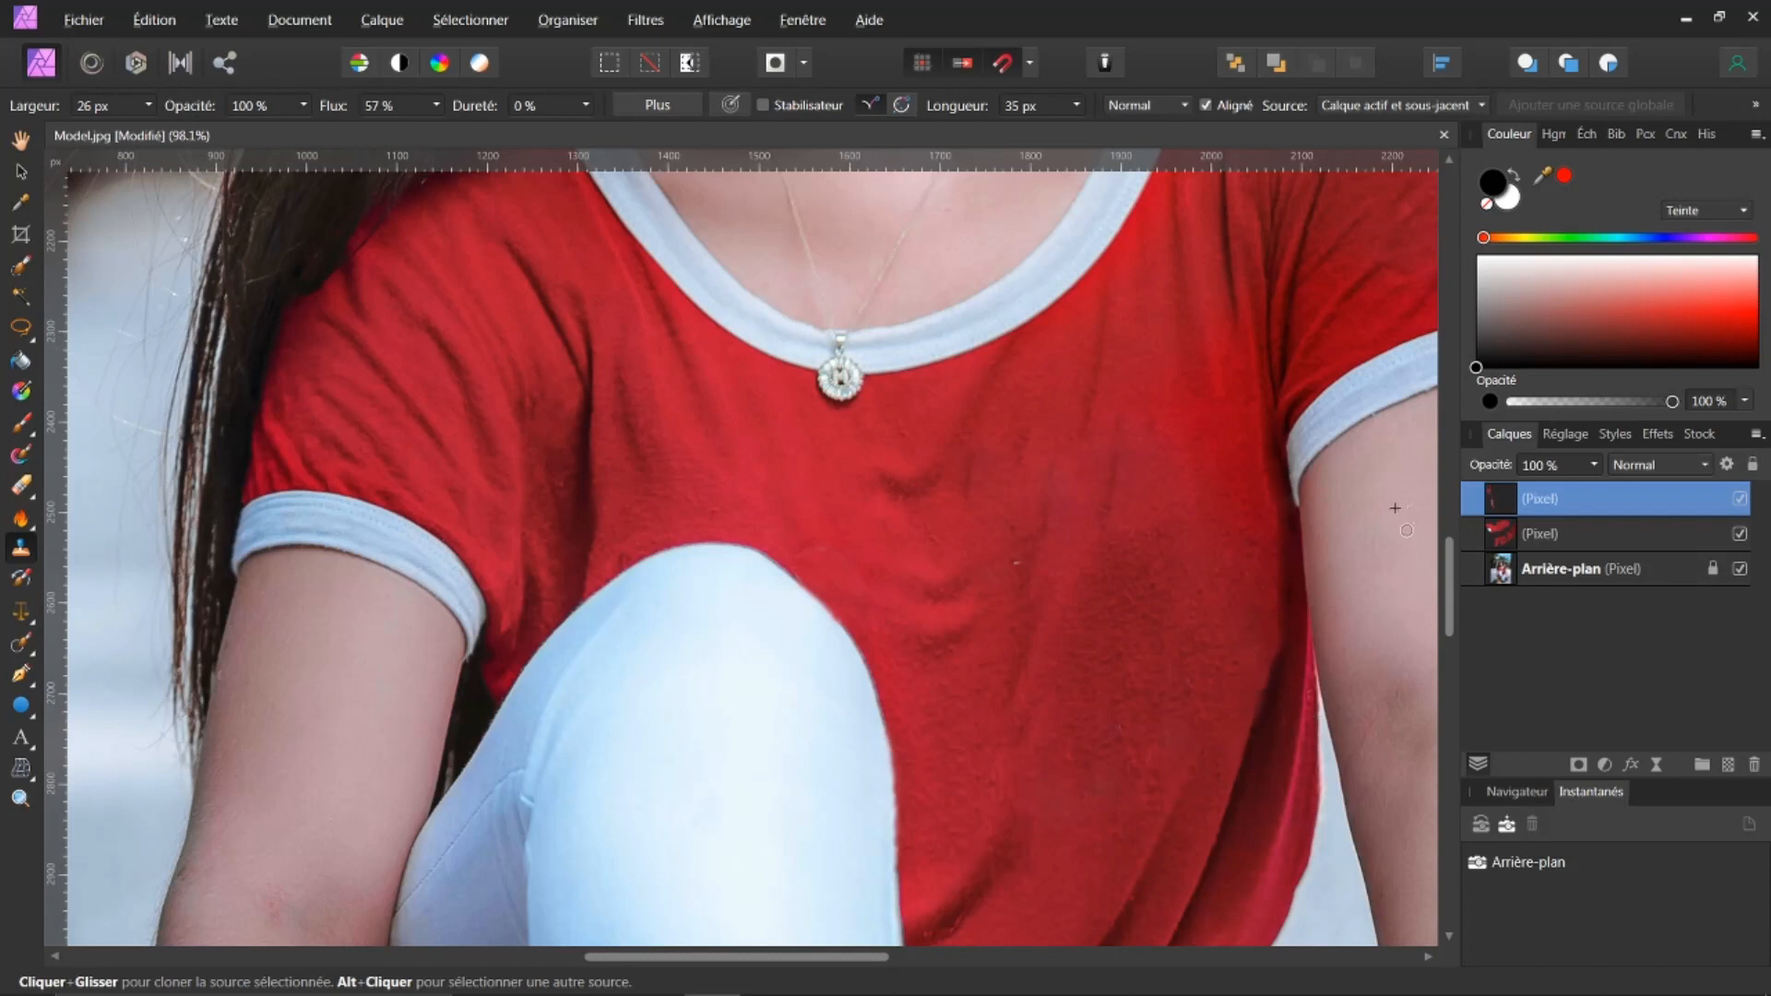
pyautogui.click(20, 647)
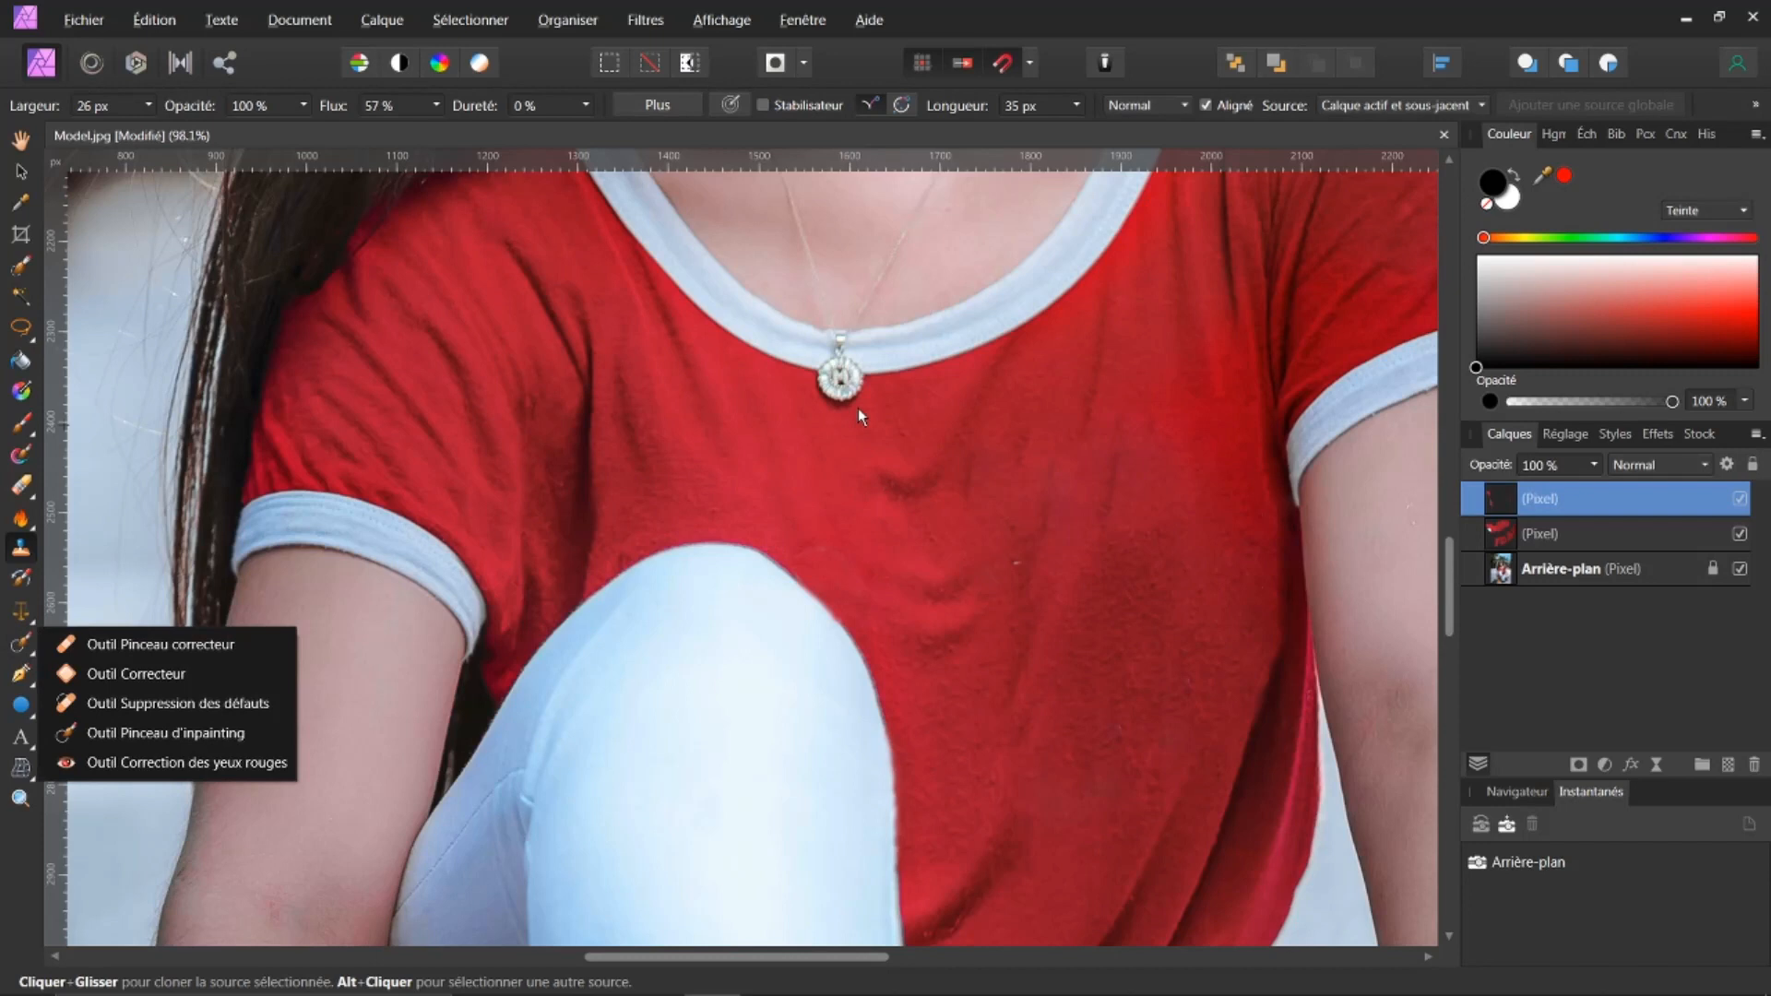
pyautogui.click(22, 645)
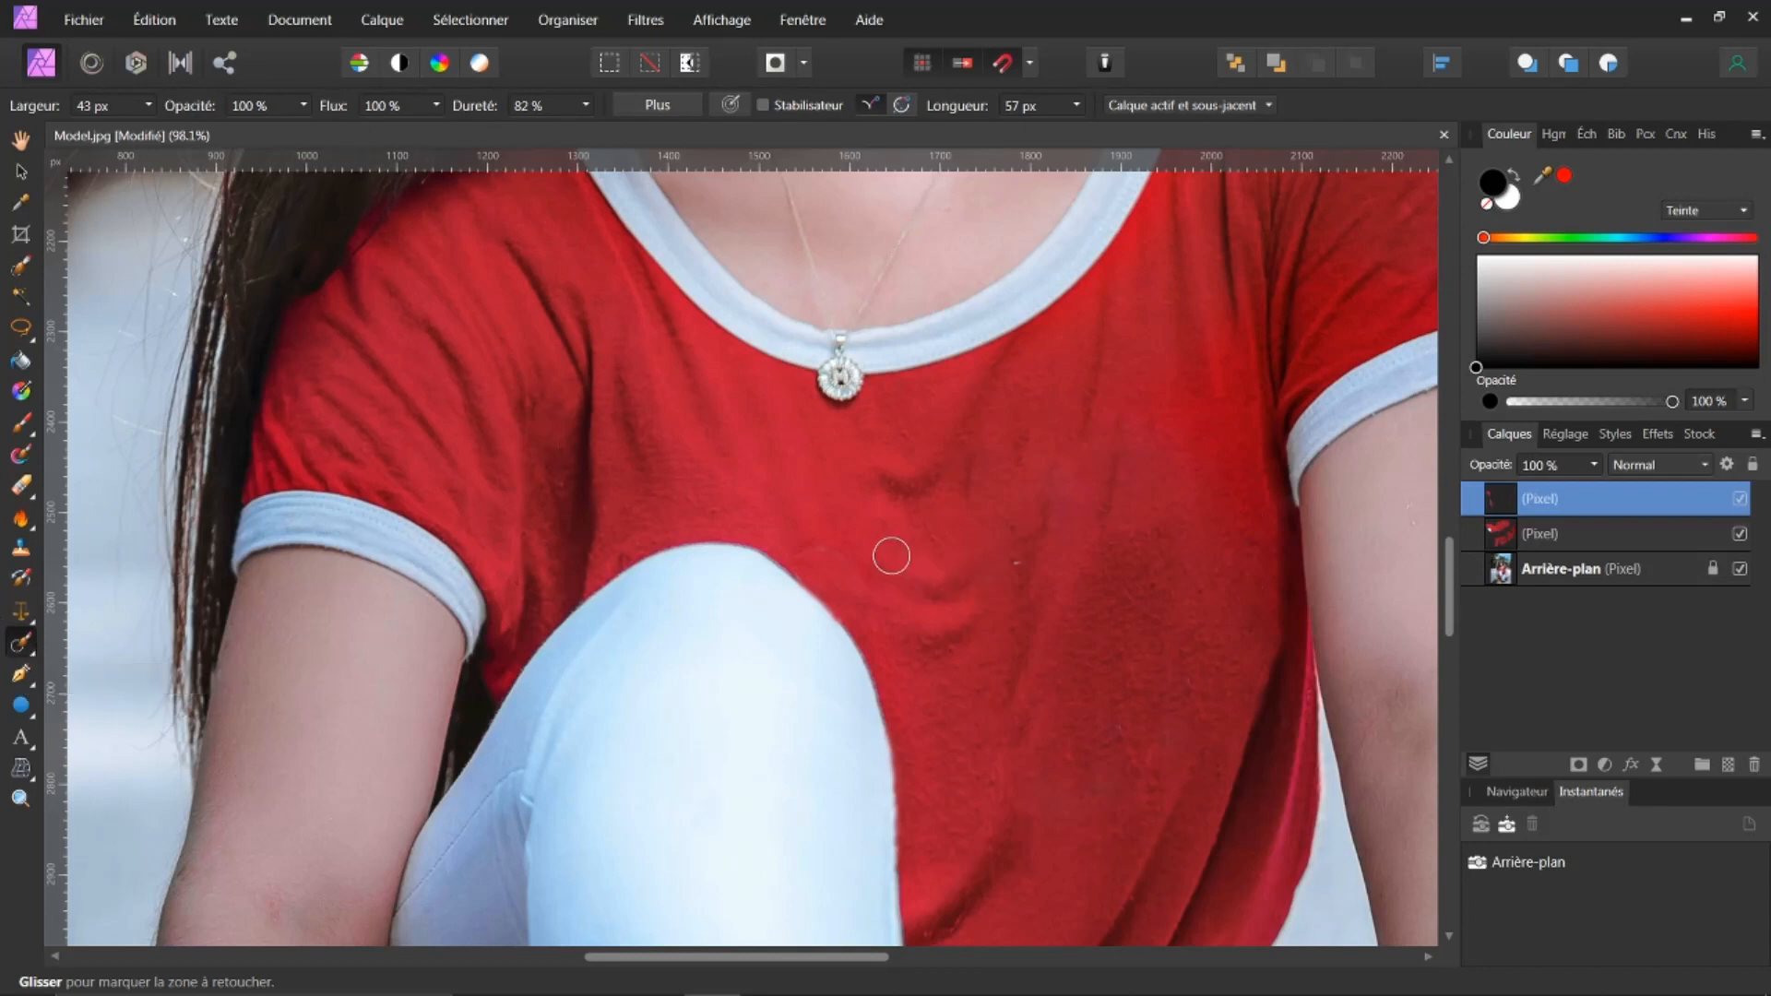
pyautogui.scroll(3, 889, 553)
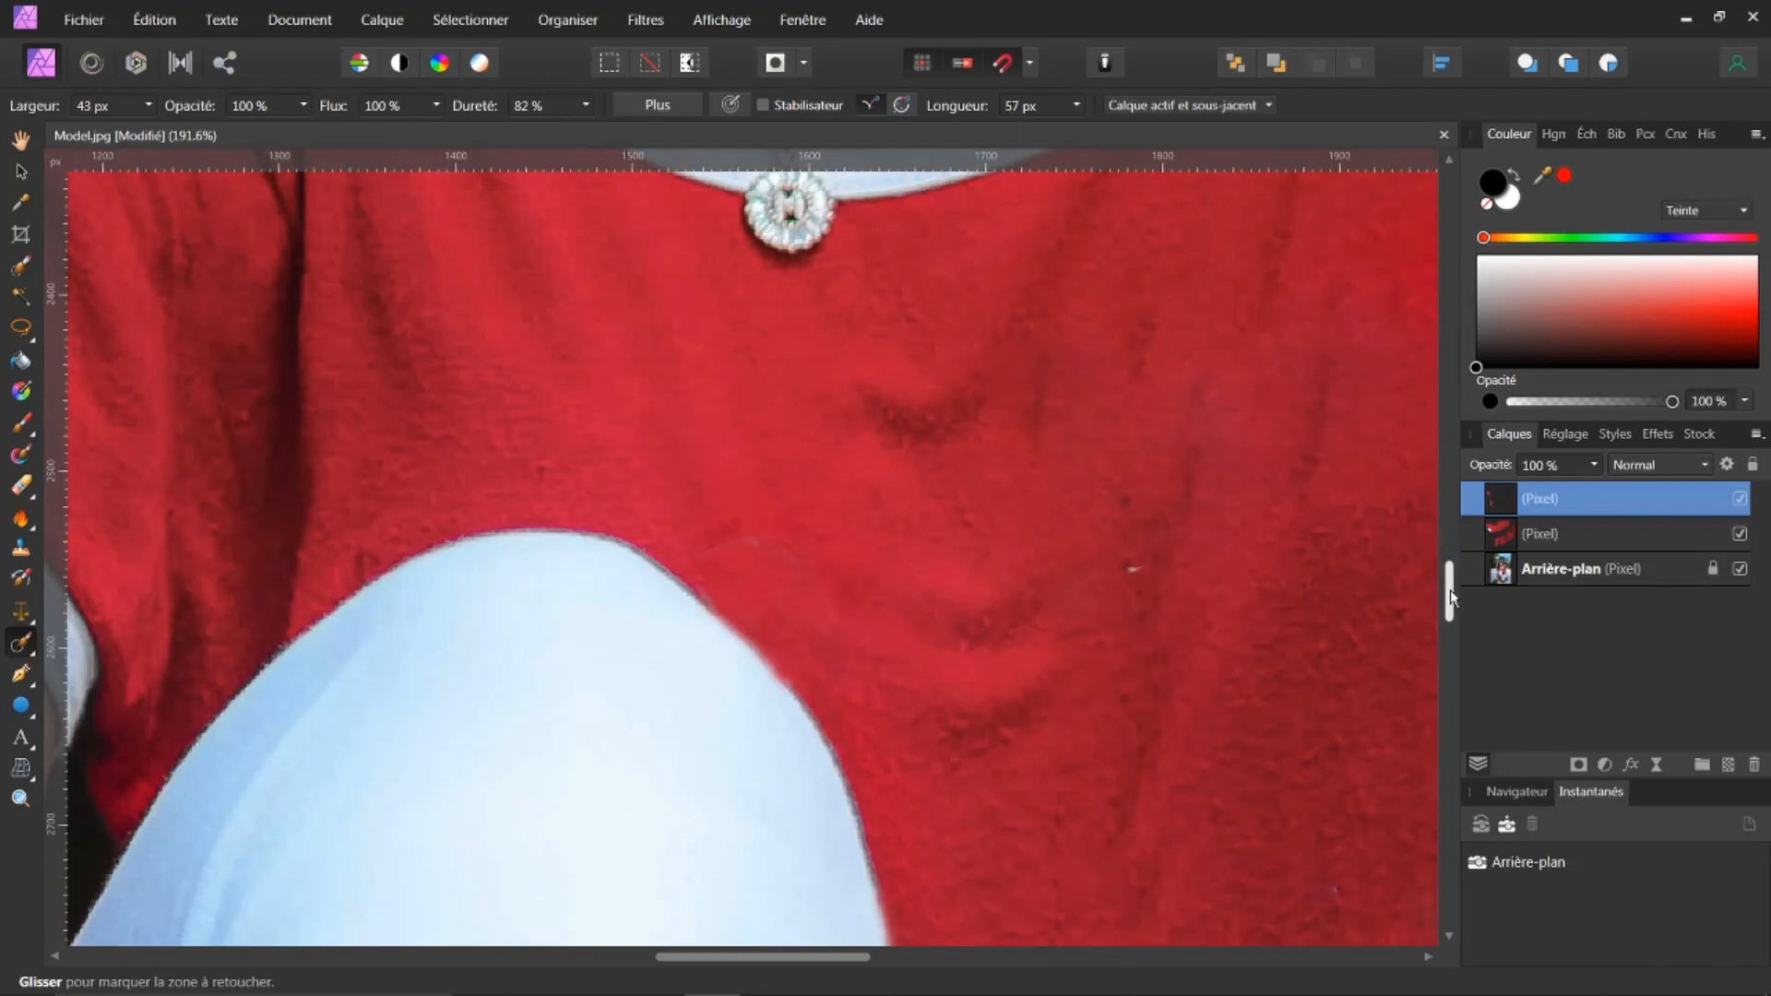
pyautogui.moveTo(1449, 597); pyautogui.dragTo(1449, 568)
pyautogui.moveTo(780, 528)
pyautogui.mouseDown()
pyautogui.moveTo(747, 551)
pyautogui.moveTo(808, 562)
pyautogui.moveTo(788, 553)
pyautogui.mouseUp()
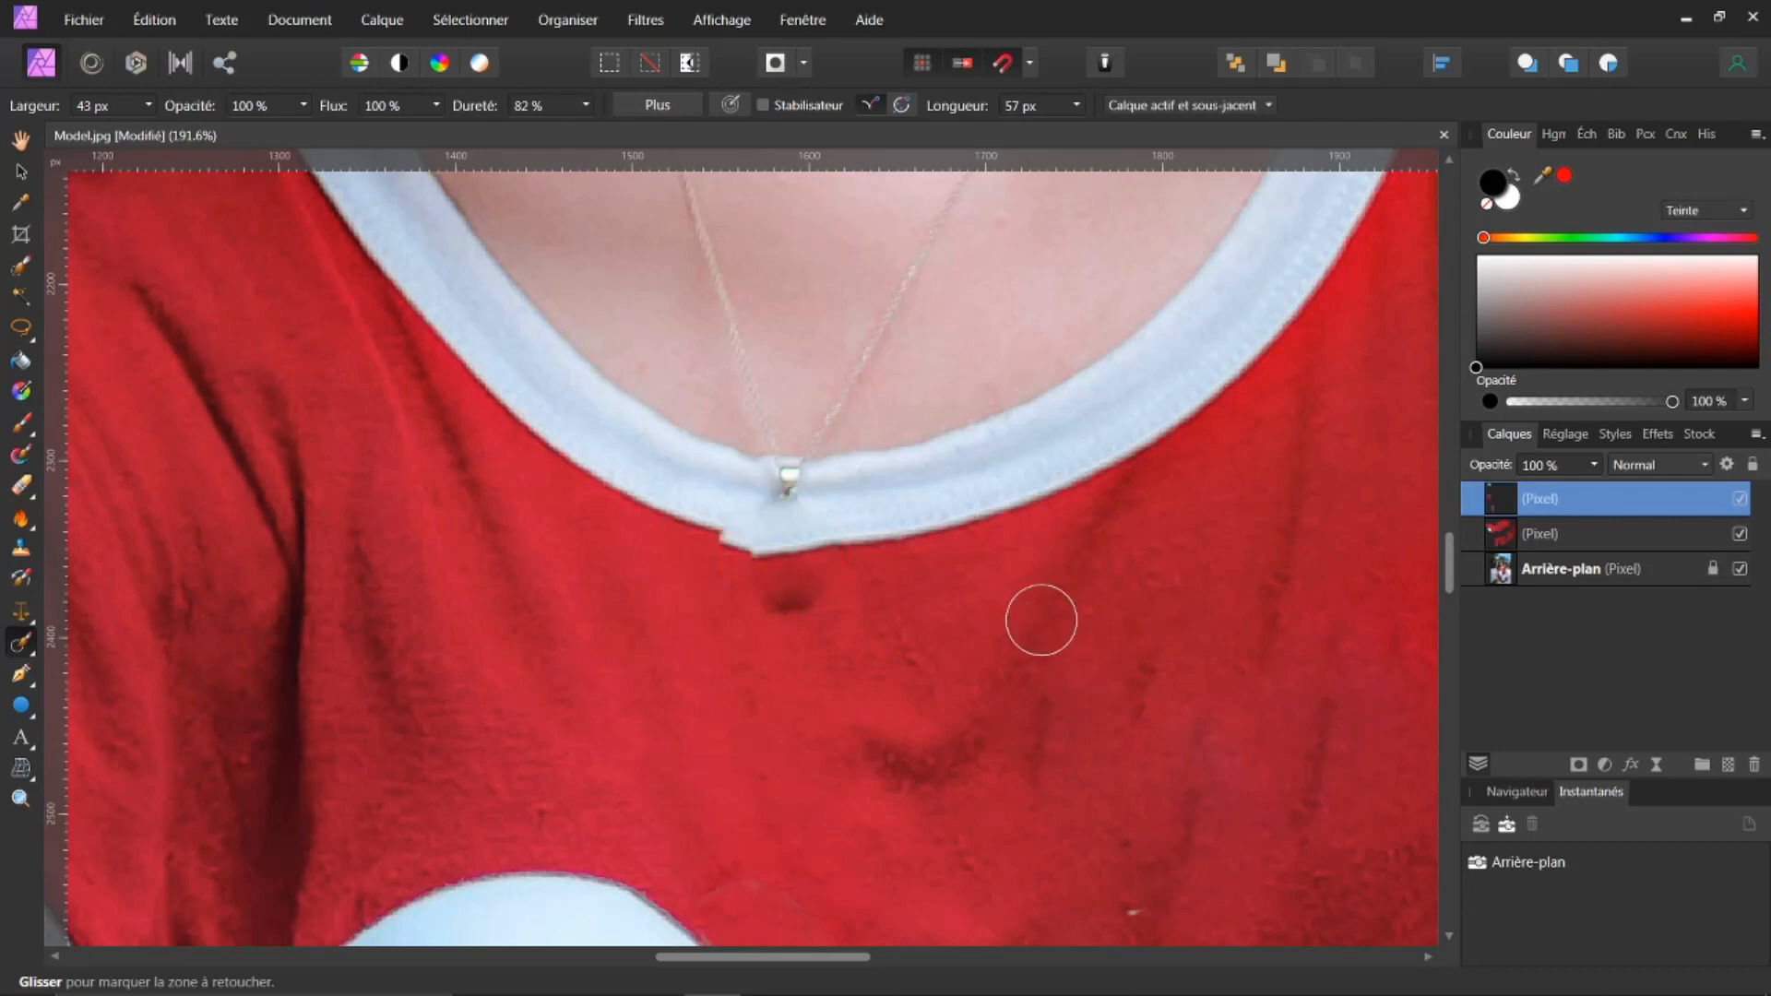
# Inpaint the pendant's leftover shadow, the jagged collar edge and the small pendant attachment on the collar.
pyautogui.moveTo(731, 600); pyautogui.dragTo(812, 599)
pyautogui.moveTo(724, 554); pyautogui.dragTo(767, 565)
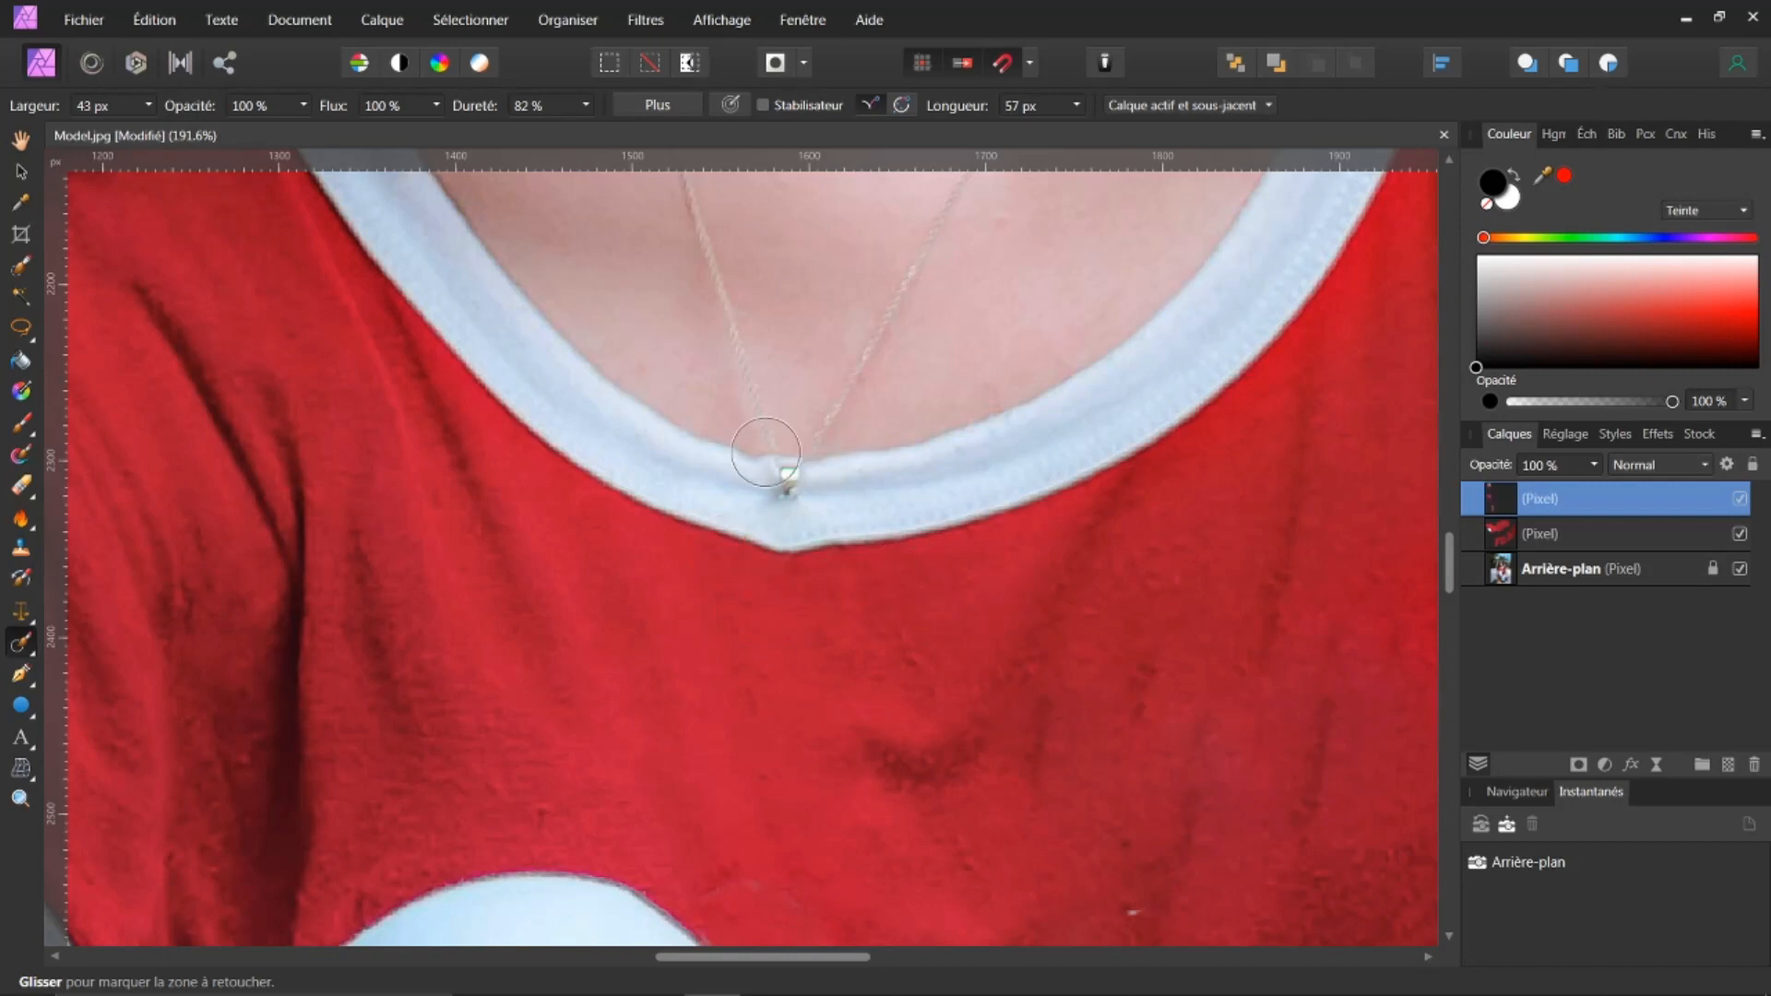
pyautogui.moveTo(782, 474); pyautogui.dragTo(799, 472)
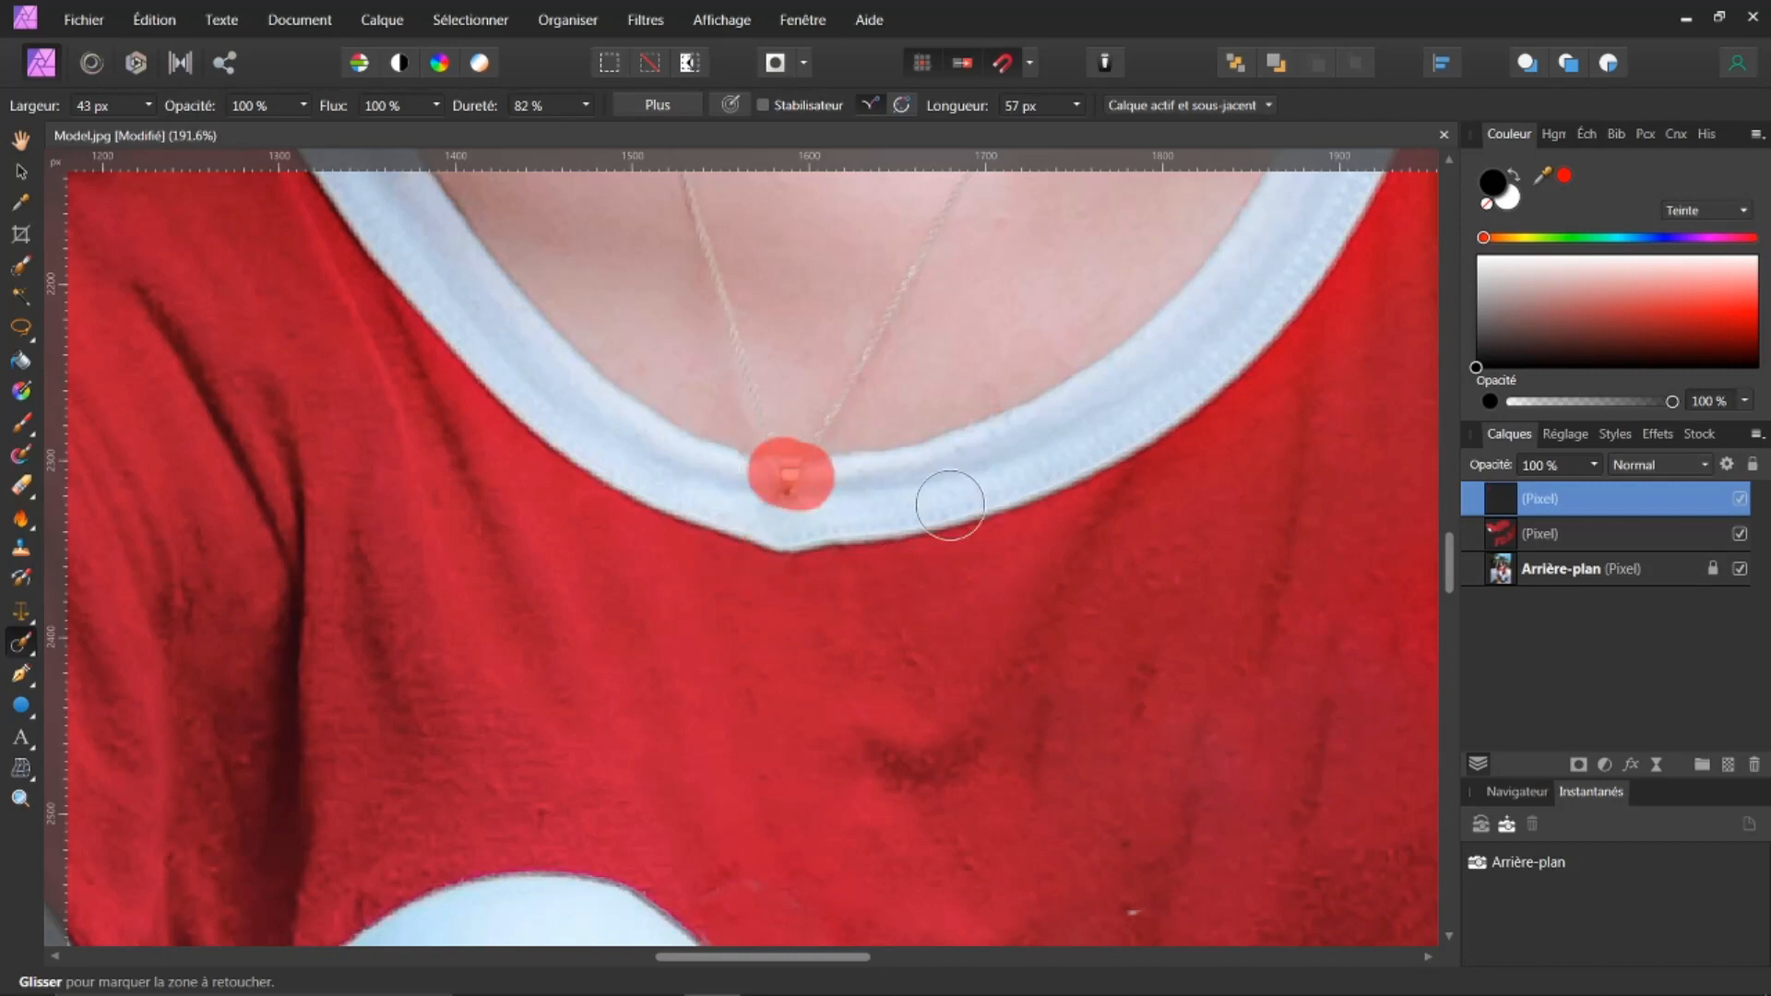
# Set the Inpainting Brush to 30 px and paint out the necklace chain on the image-right side of the neck.
pyautogui.moveTo(1453, 571); pyautogui.dragTo(1451, 521)
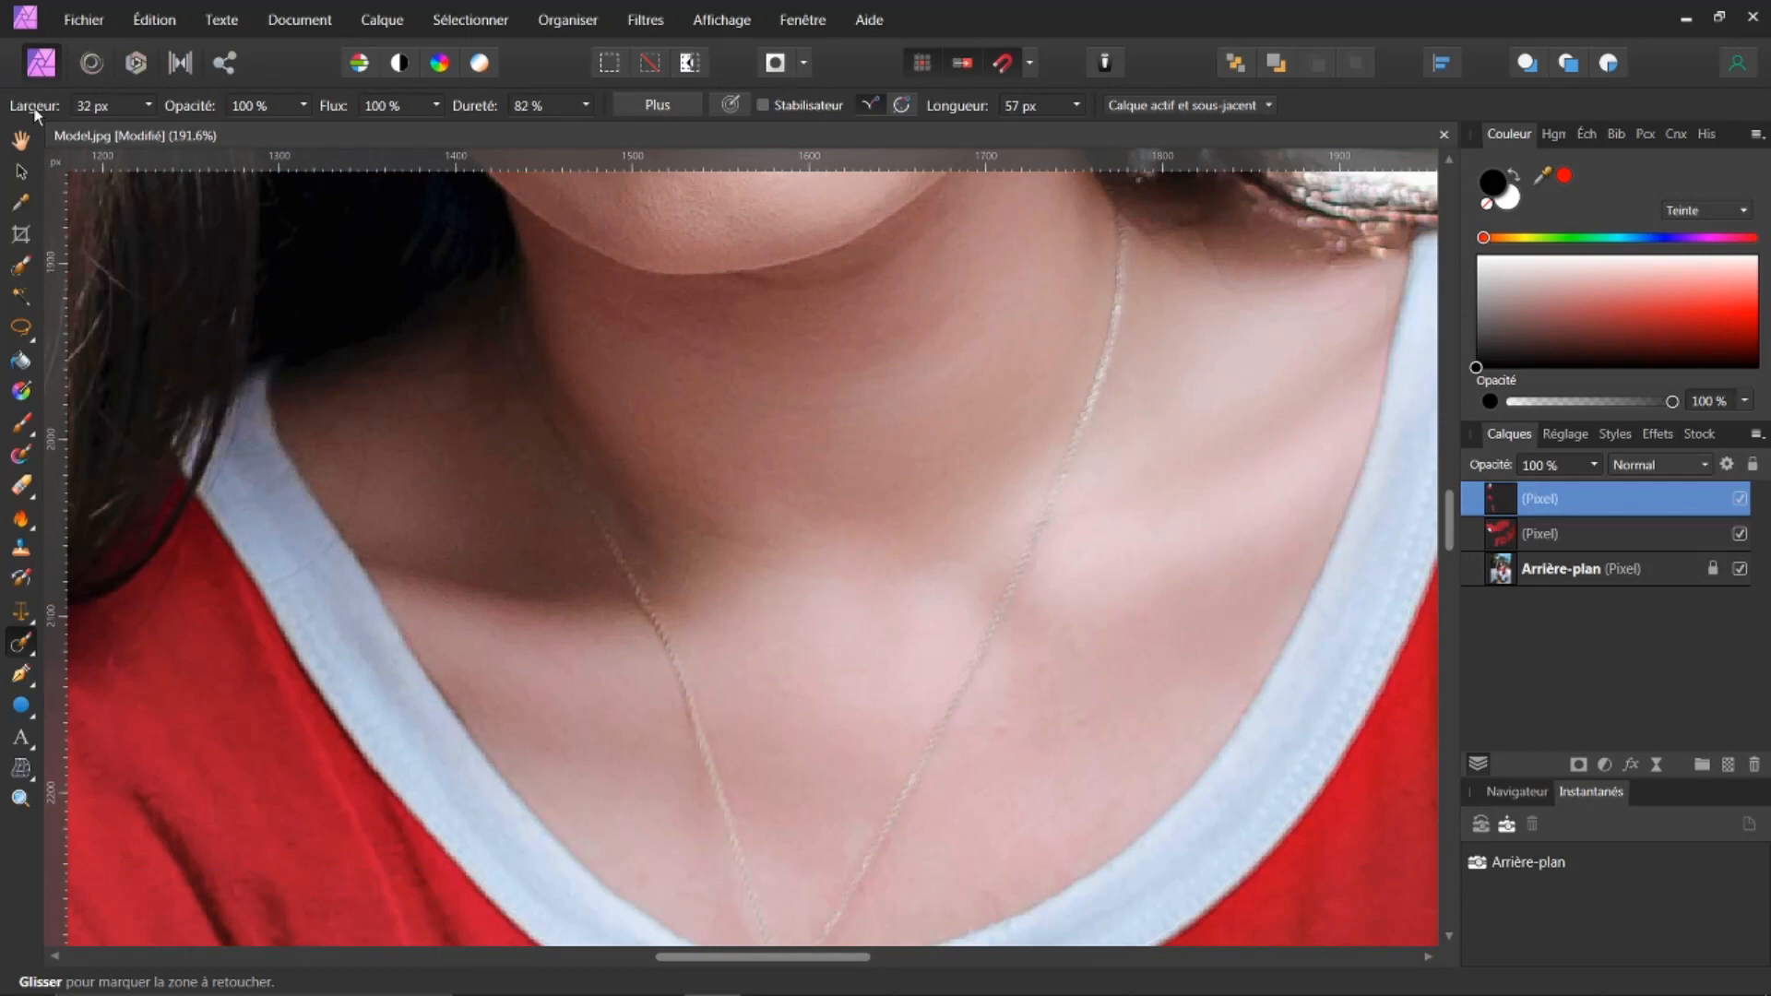
pyautogui.moveTo(33, 111); pyautogui.dragTo(28, 110)
pyautogui.moveTo(1122, 238)
pyautogui.mouseDown()
pyautogui.moveTo(1038, 562)
pyautogui.moveTo(896, 782)
pyautogui.moveTo(825, 917)
pyautogui.mouseUp()
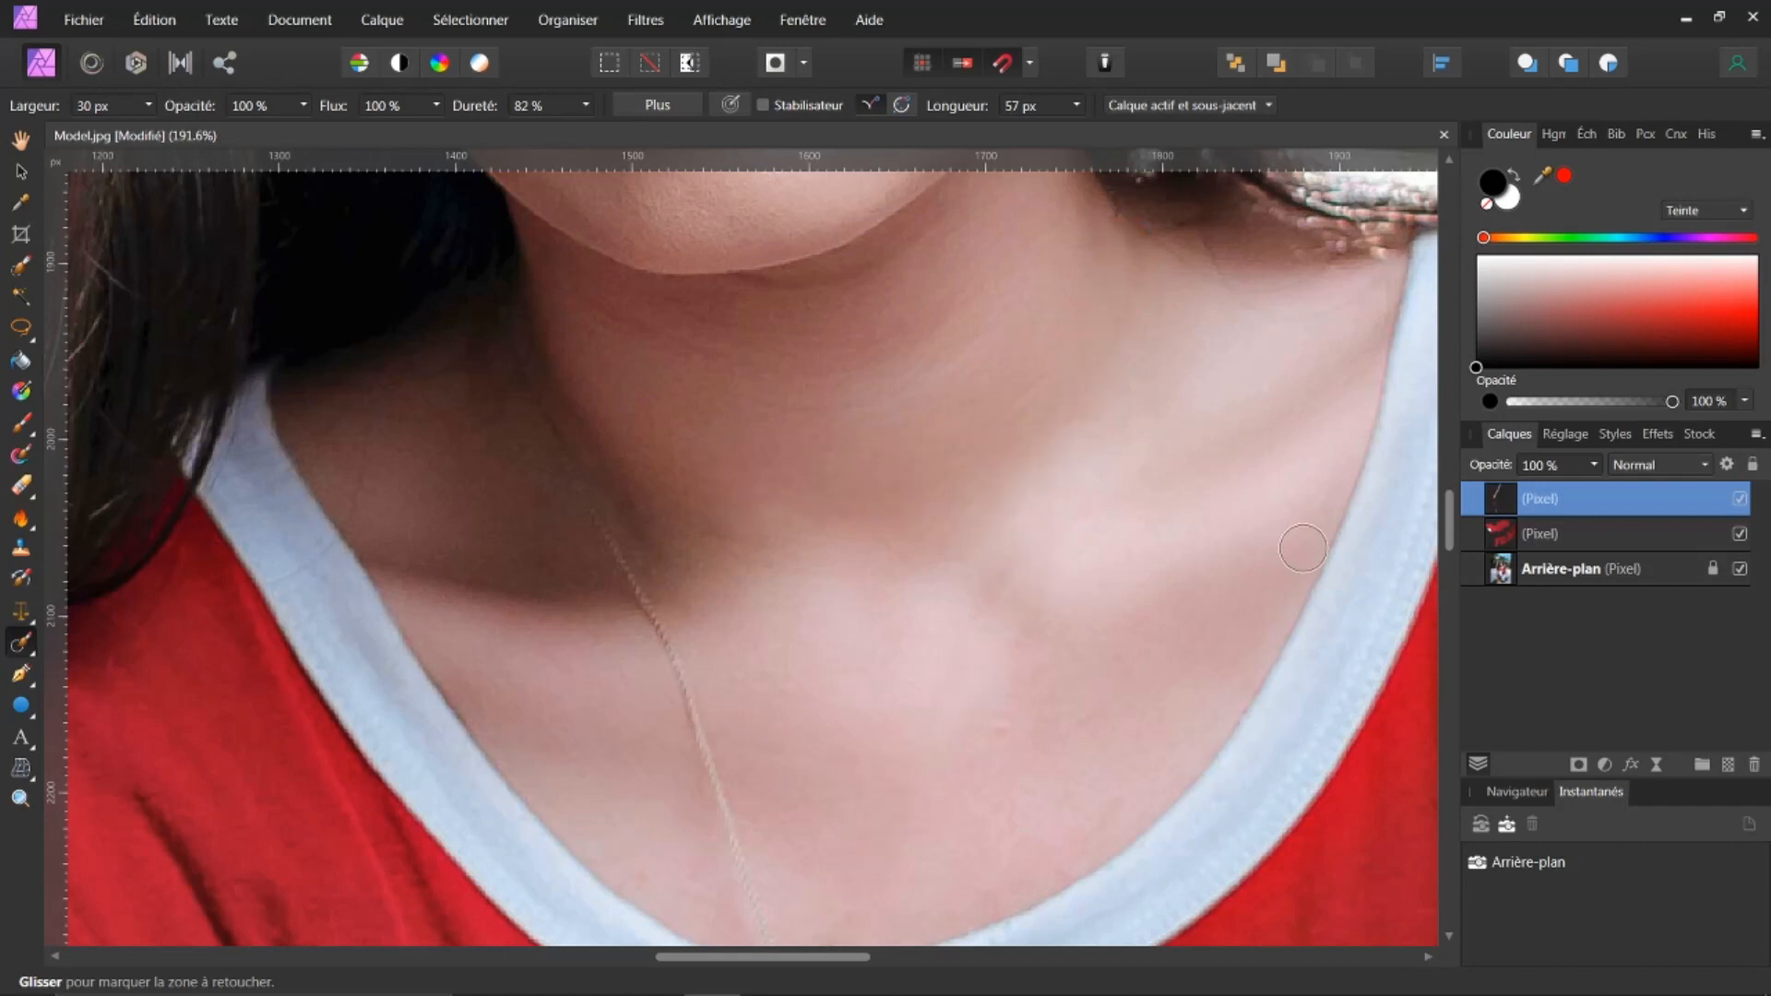
# Inpaint the chain on the image-left side of the neck, from beside the throat down to the collar.
pyautogui.moveTo(1452, 540); pyautogui.dragTo(1464, 514)
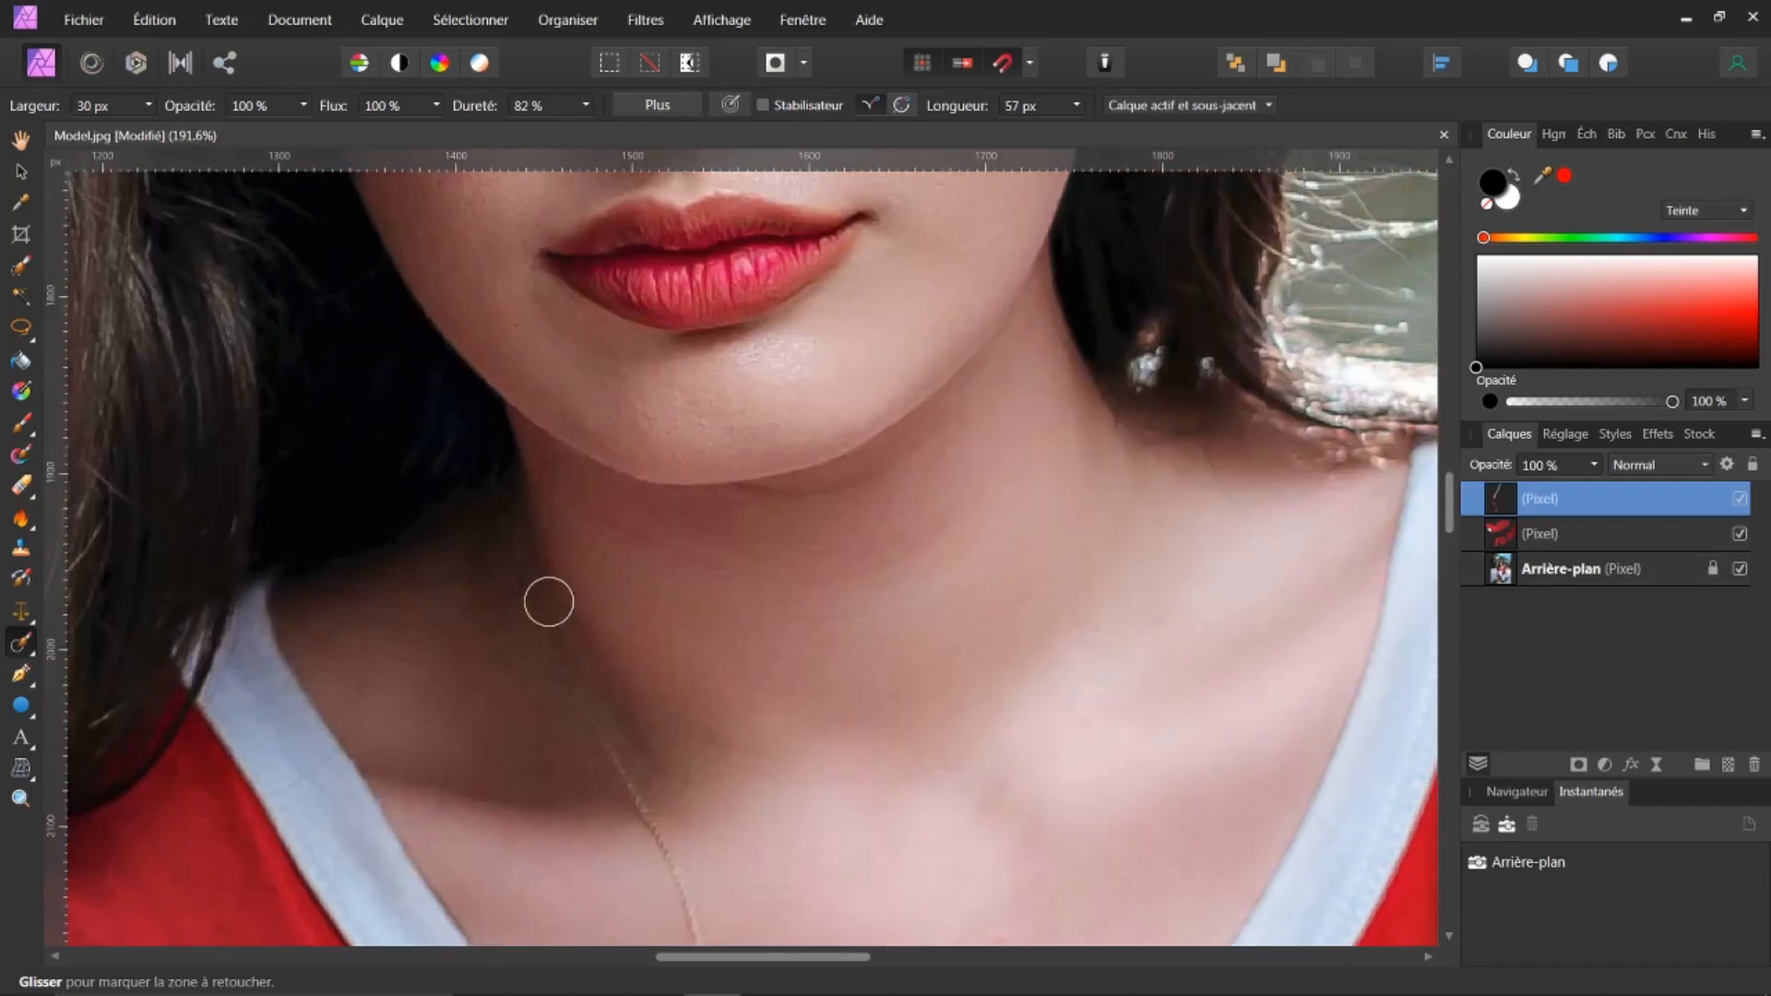
pyautogui.moveTo(525, 596); pyautogui.dragTo(699, 893)
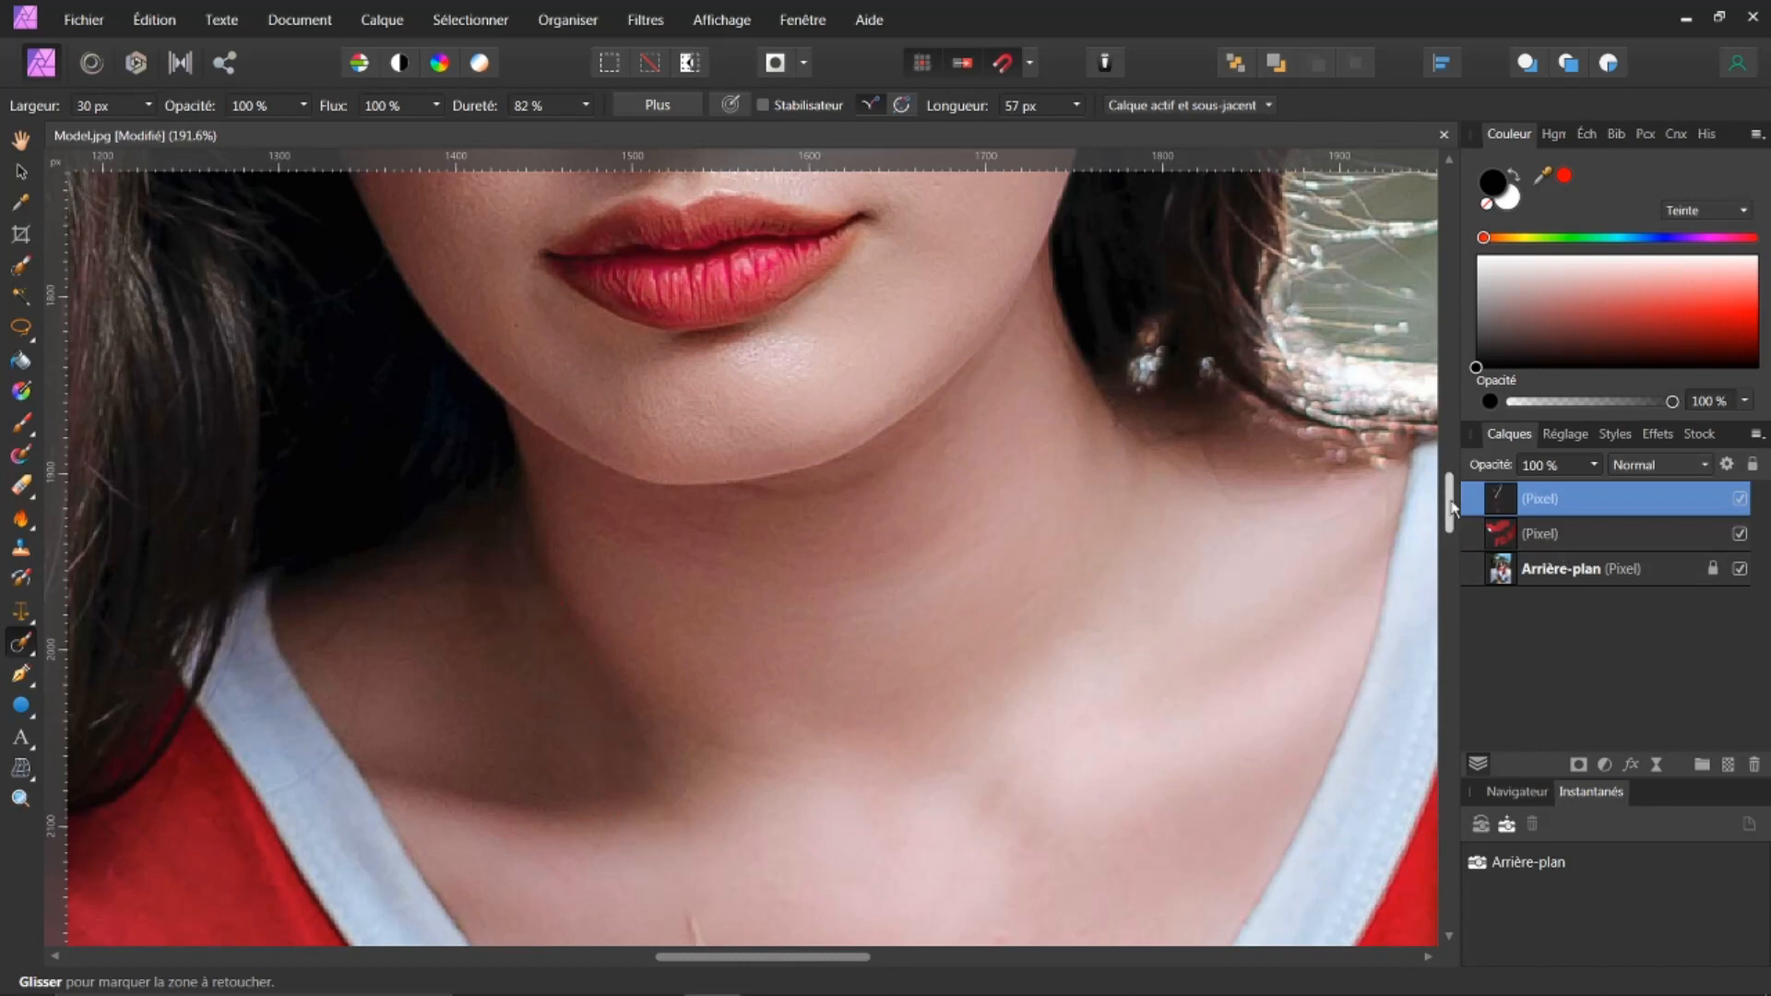
pyautogui.moveTo(1451, 507); pyautogui.dragTo(1450, 535)
pyautogui.moveTo(683, 570); pyautogui.dragTo(767, 801)
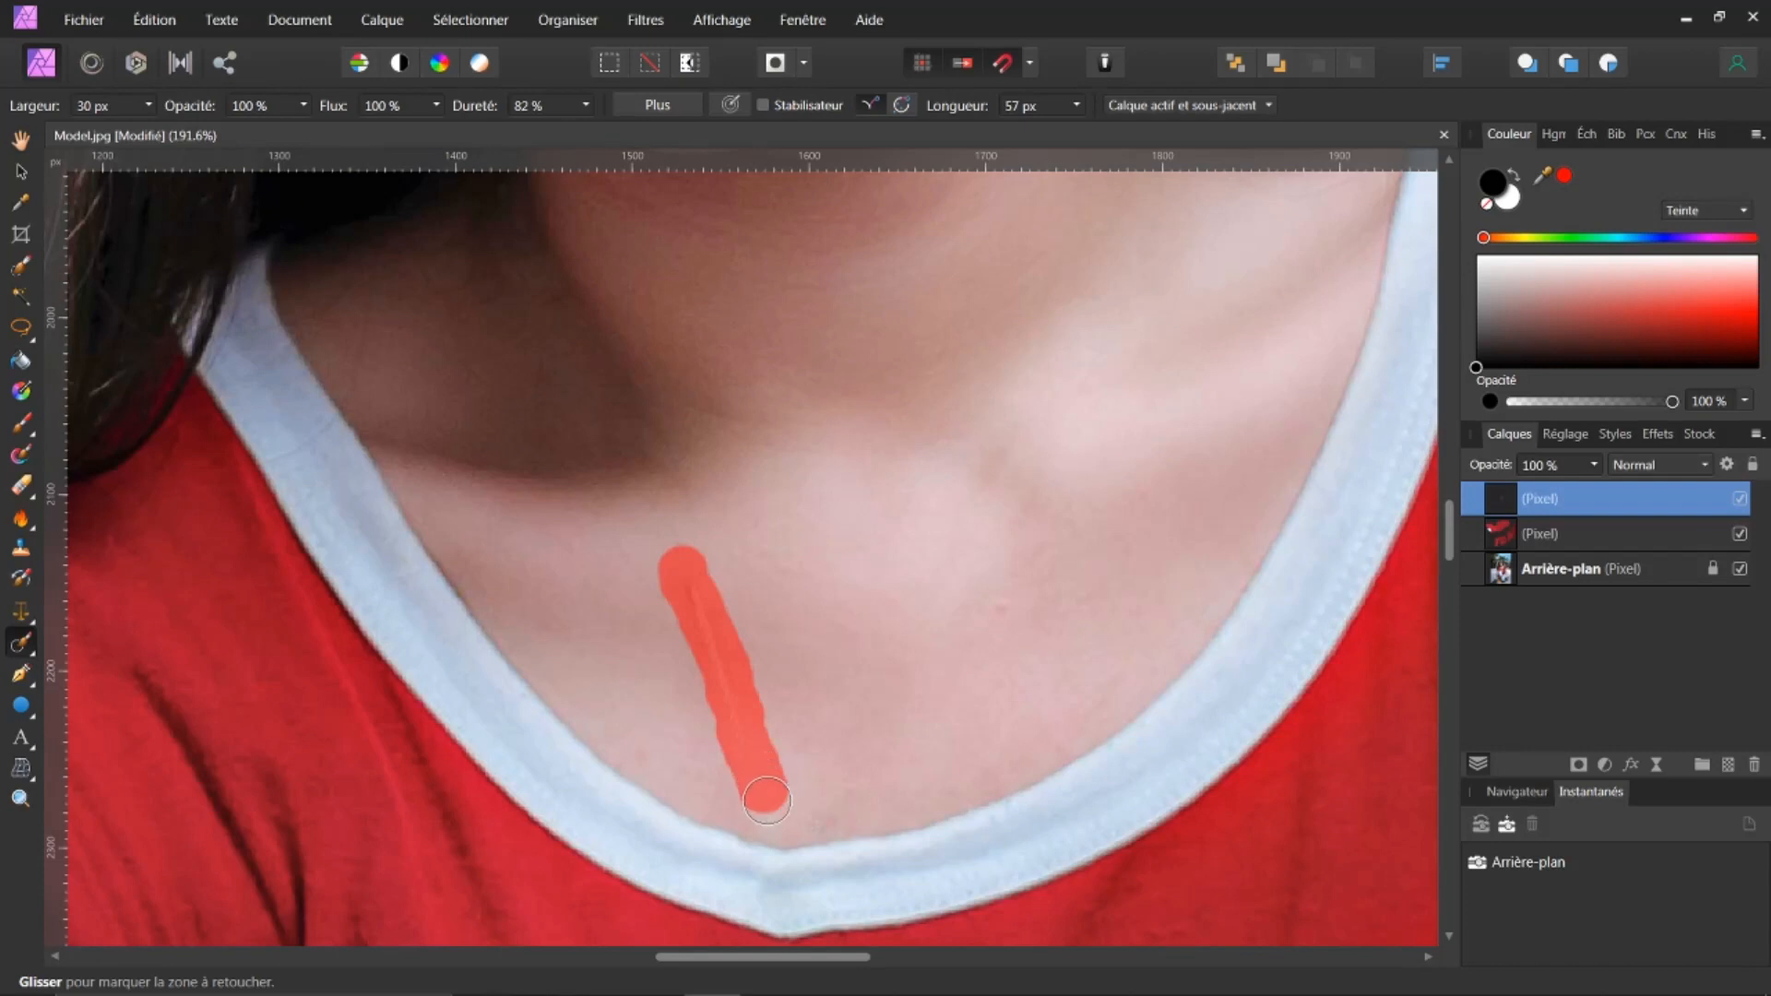
# Hide and show both retouching layers together to compare the retouched photo with the original.
pyautogui.scroll(-3, 1051, 489)
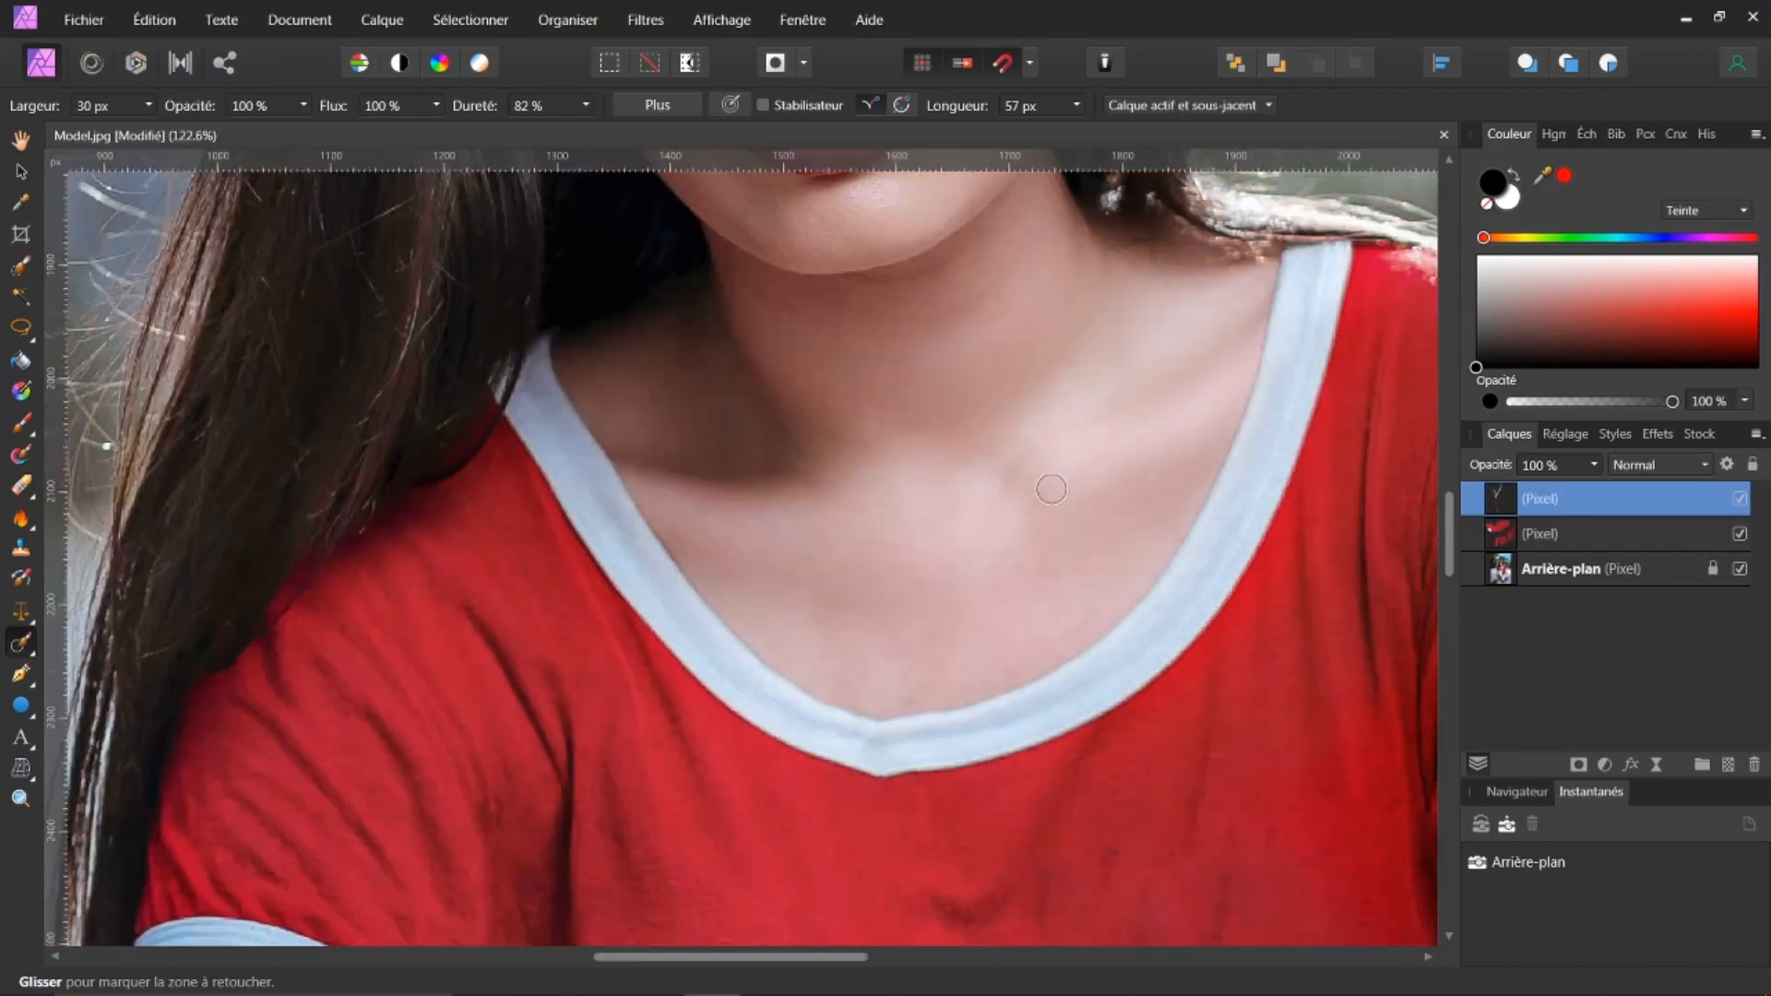
pyautogui.scroll(-3, 1050, 489)
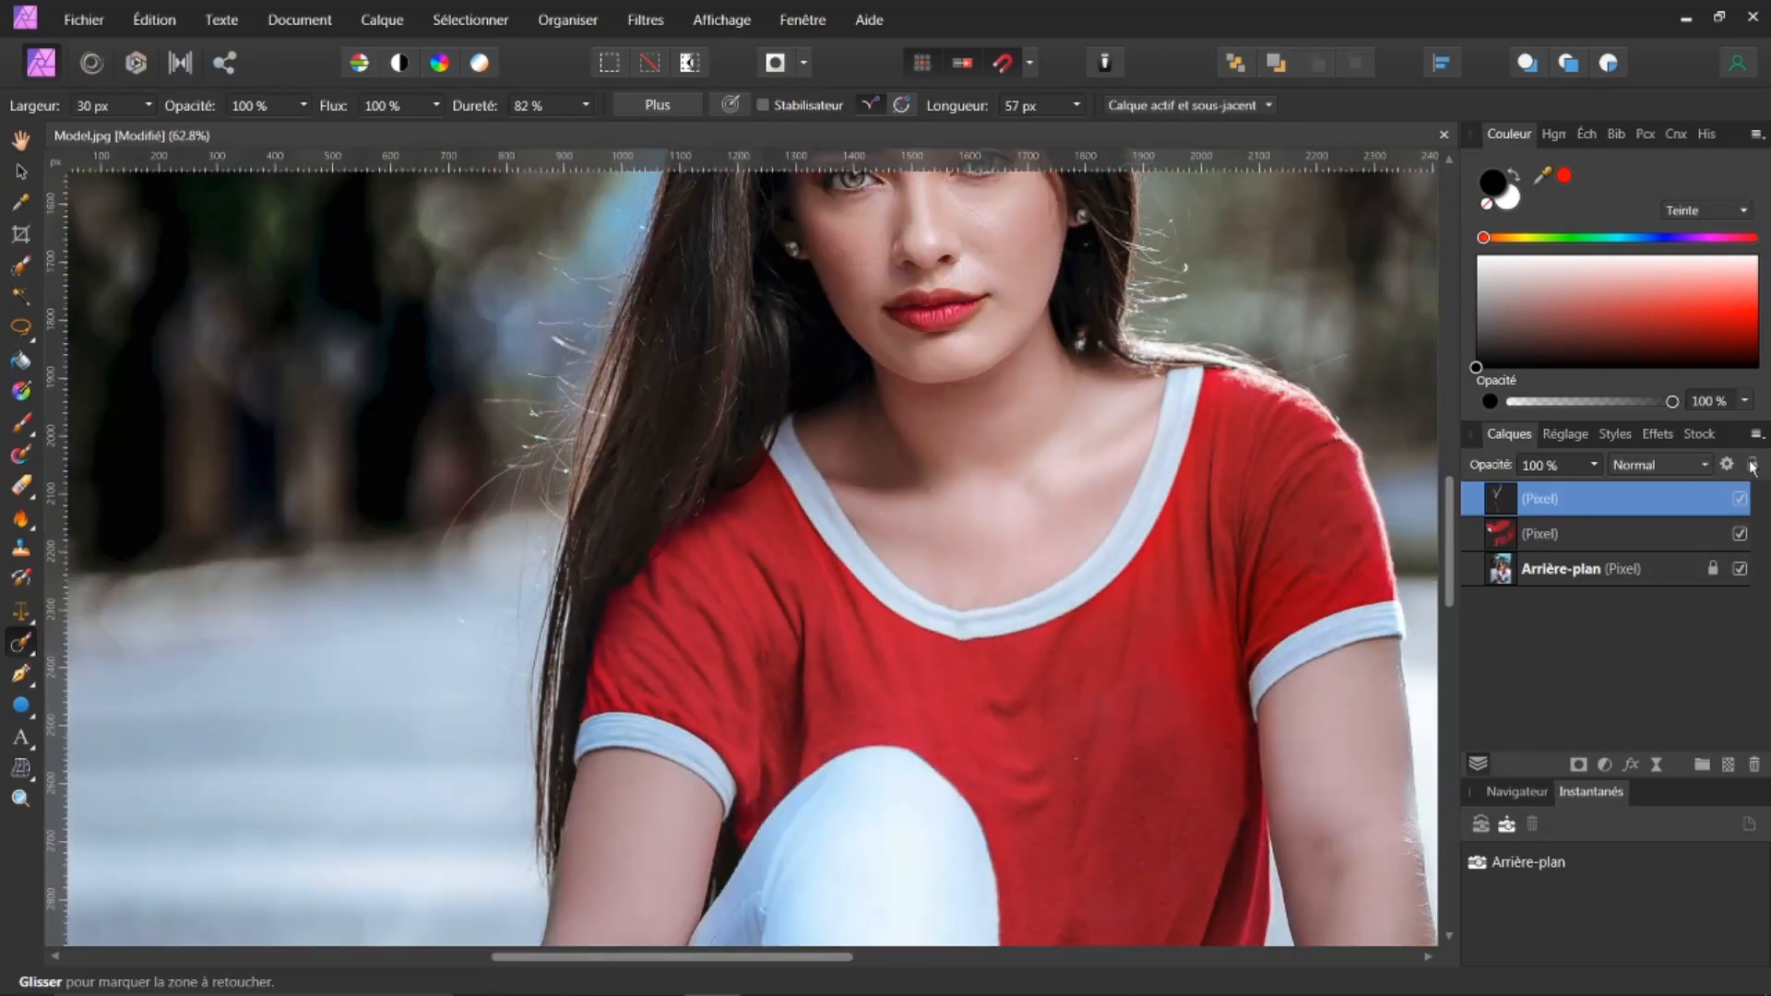
pyautogui.keyDown('shift'); pyautogui.click(1713, 535); pyautogui.keyUp('shift')
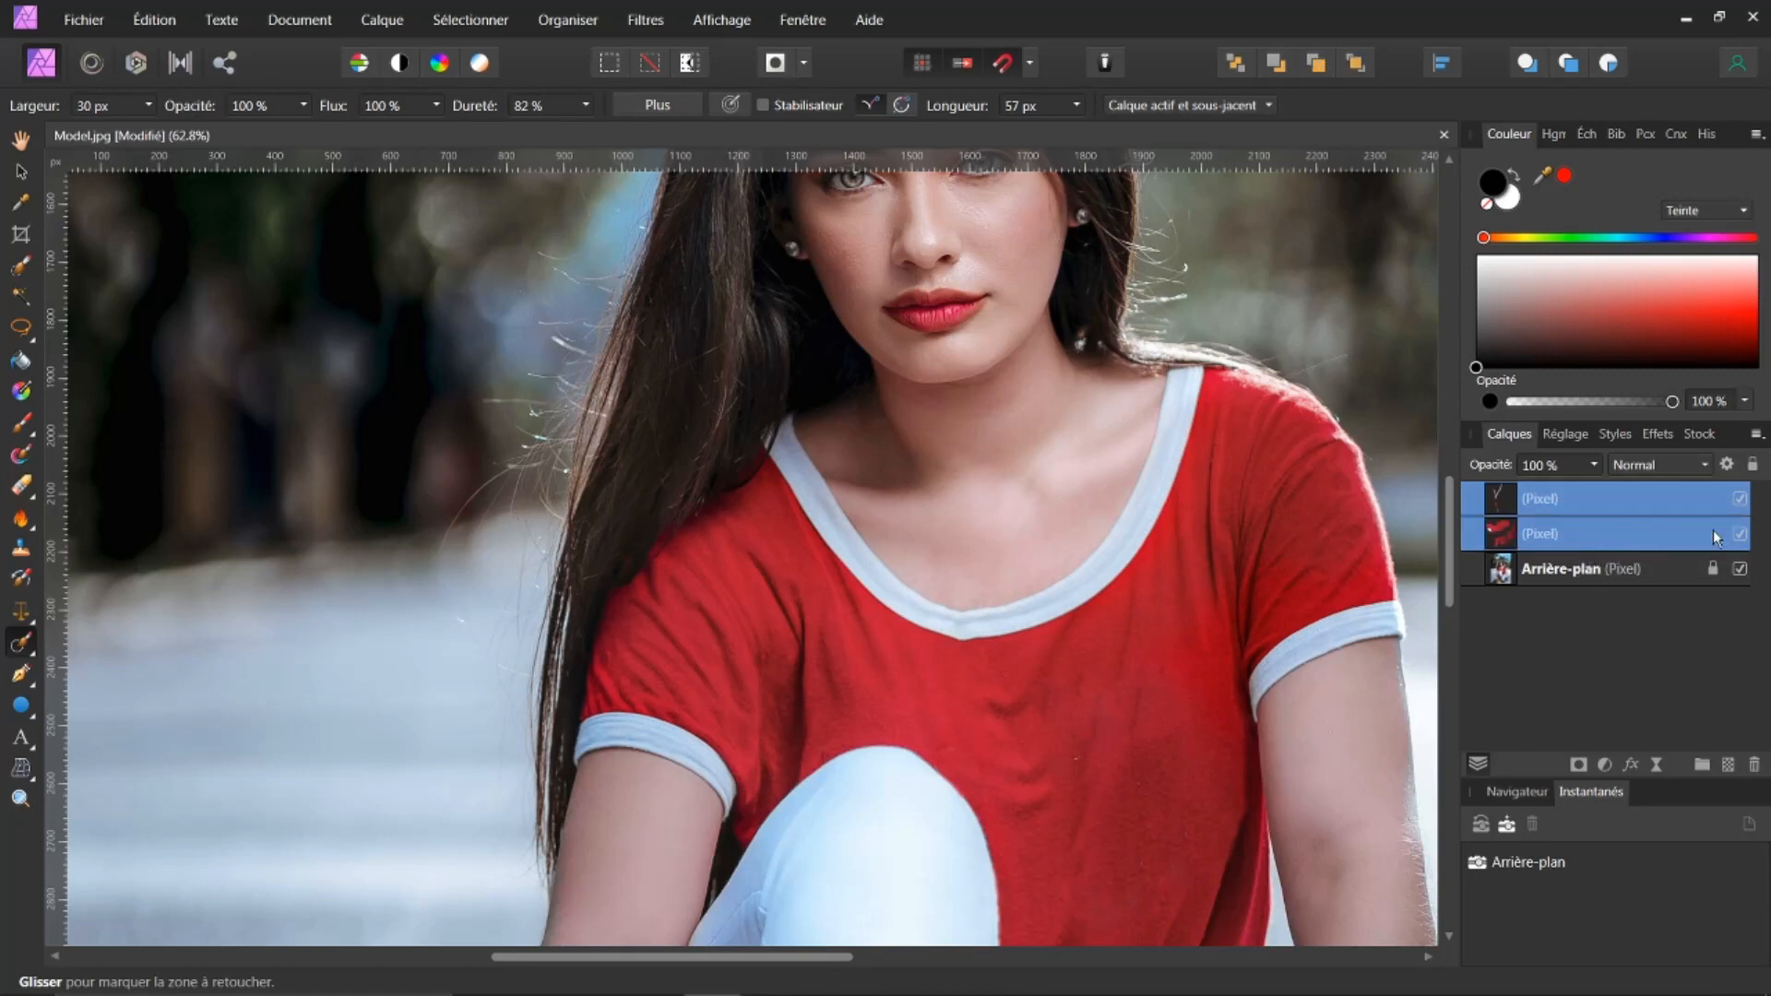
pyautogui.click(1740, 499)
pyautogui.click(1739, 498)
pyautogui.click(1739, 497)
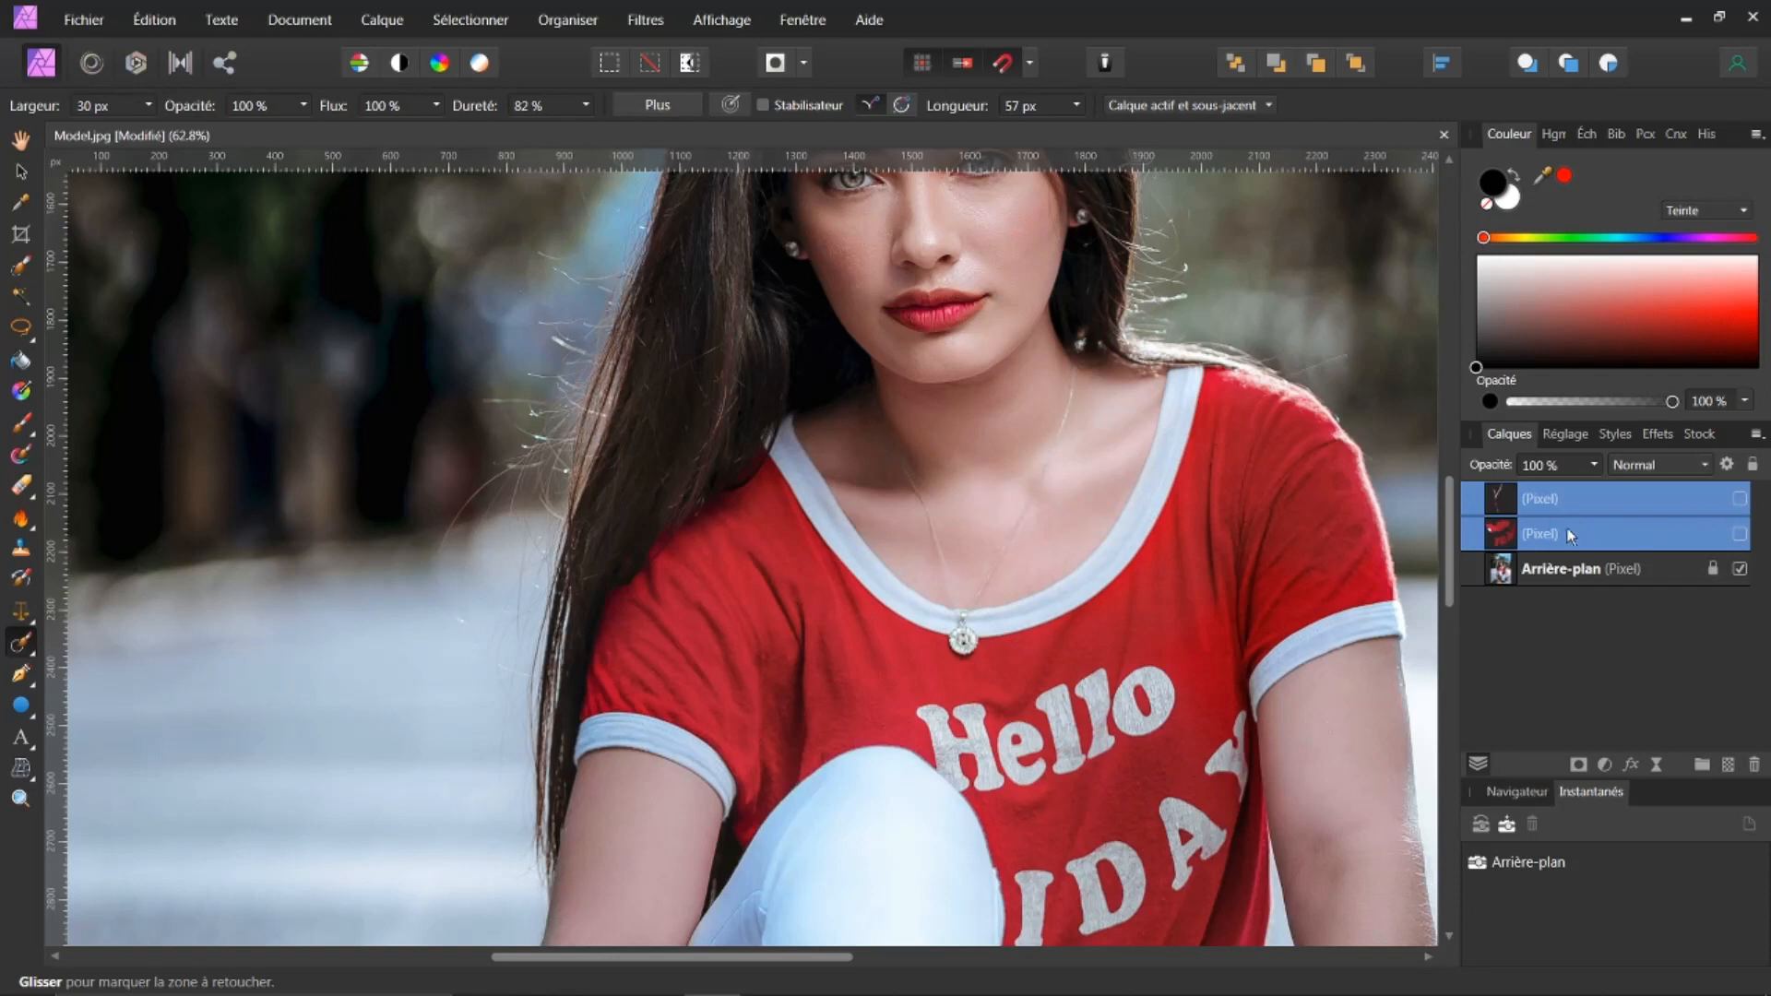
pyautogui.click(1503, 504)
pyautogui.scroll(3, 938, 617)
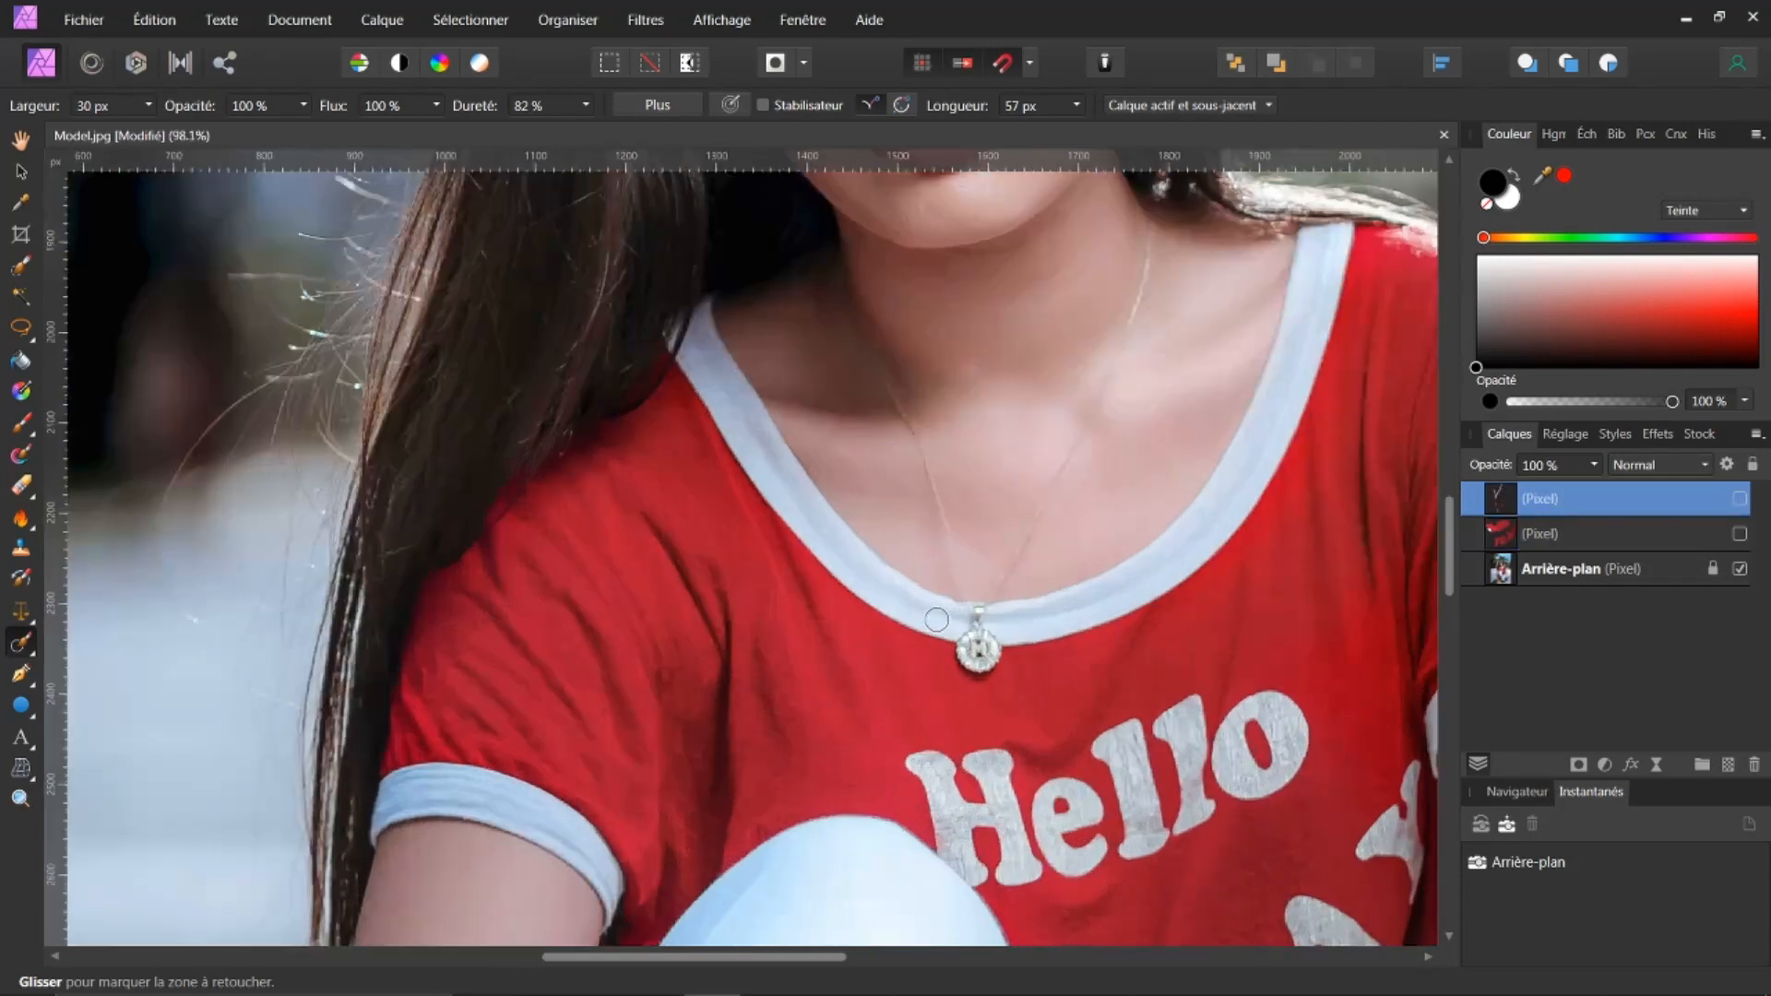
pyautogui.click(1740, 535)
pyautogui.click(1741, 499)
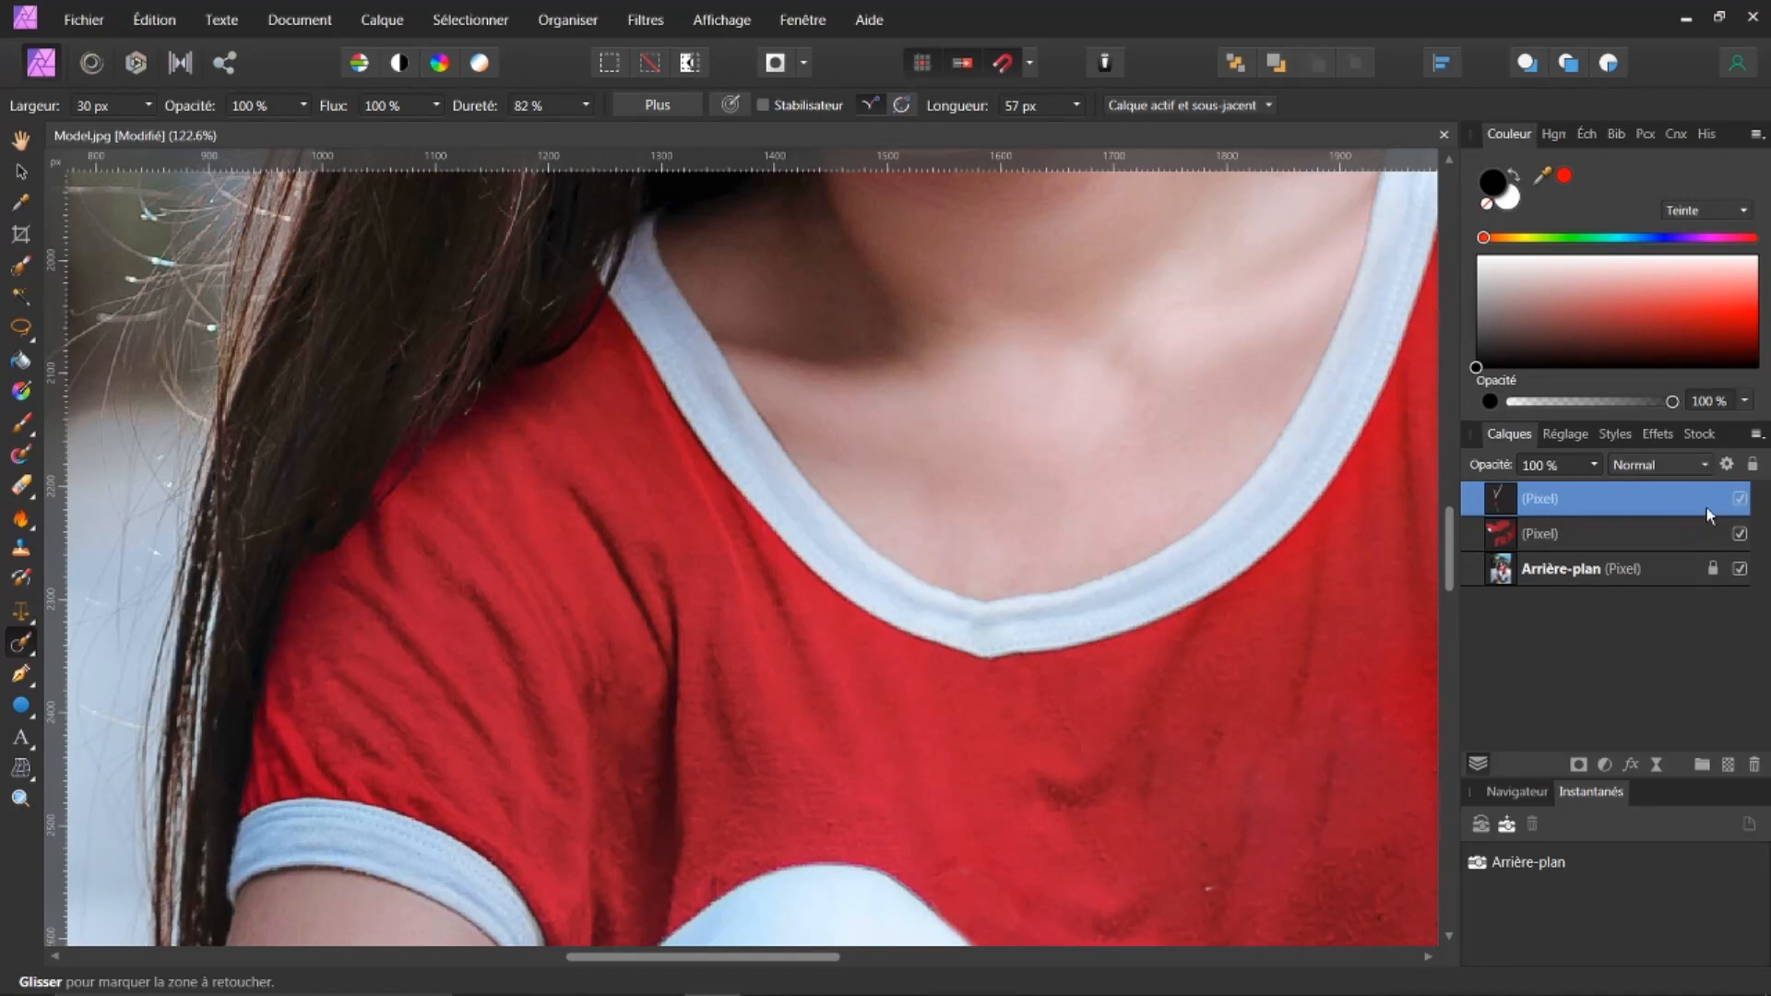
# Toggle the visibility of only the necklace retouching layer to examine the collar's kinked lowest point.
pyautogui.click(1741, 501)
pyautogui.click(1740, 501)
pyautogui.click(1741, 500)
pyautogui.click(1740, 500)
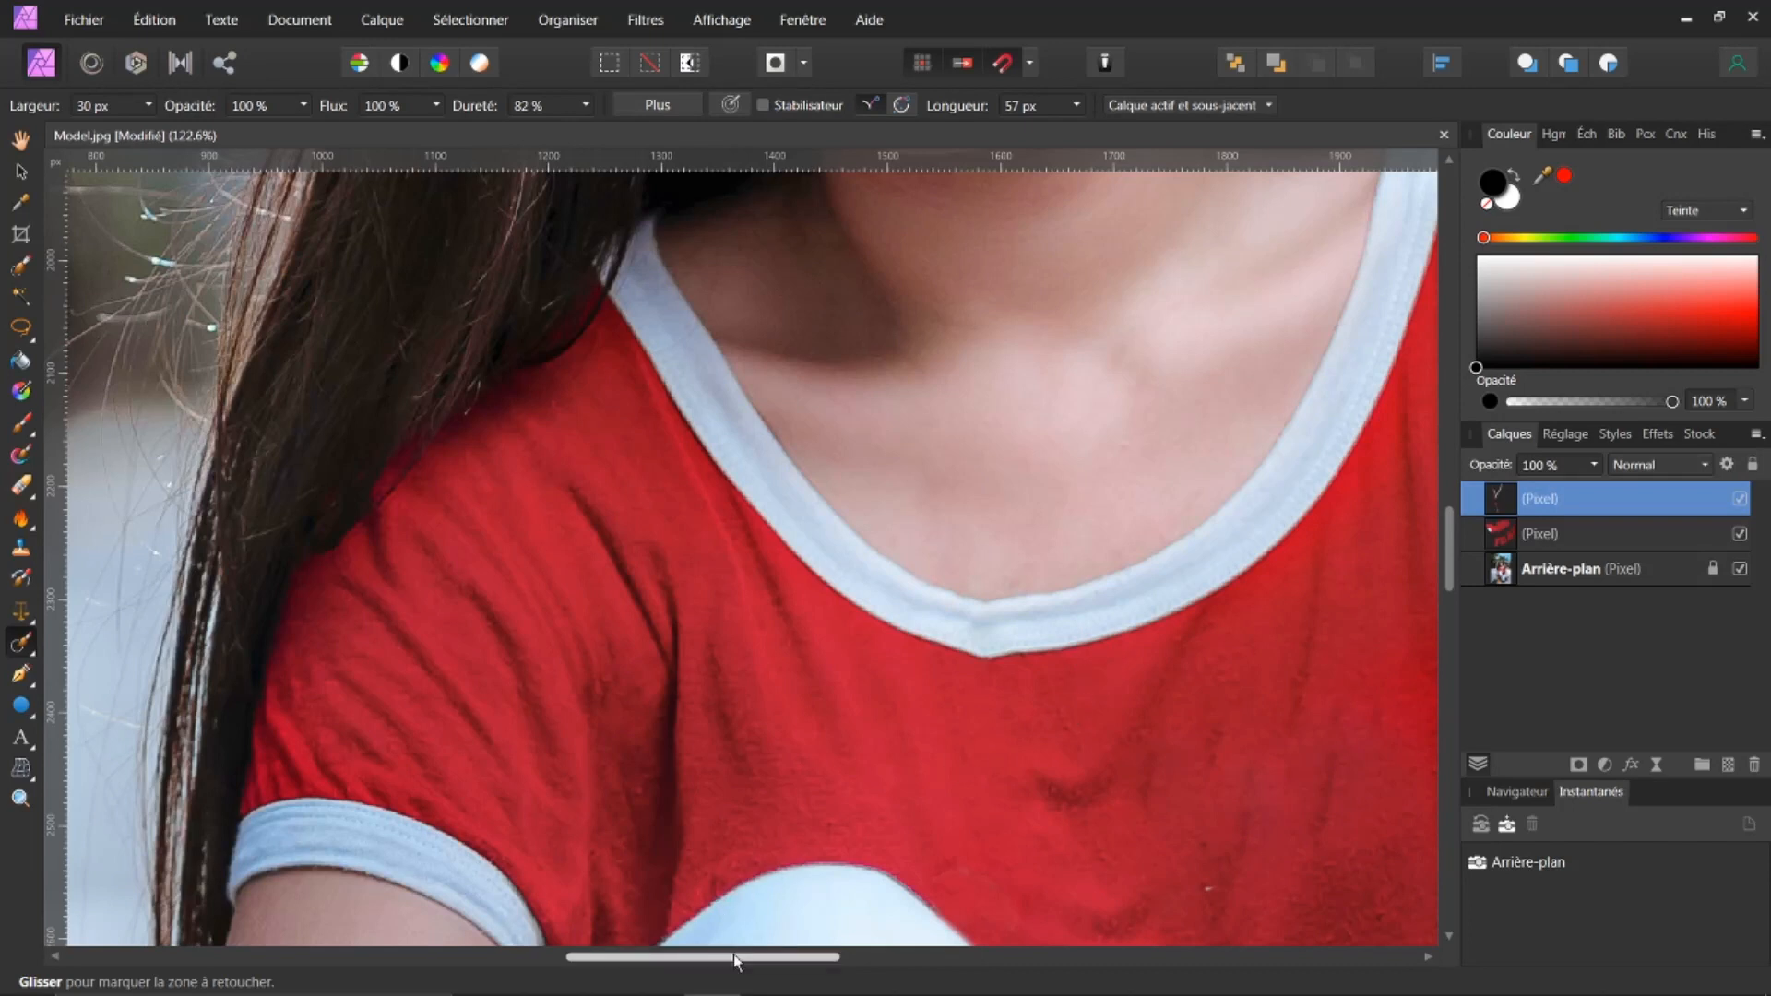
# Add a new empty pixel layer above the two retouching layers, leaving it unnamed.
pyautogui.moveTo(733, 963); pyautogui.dragTo(811, 961)
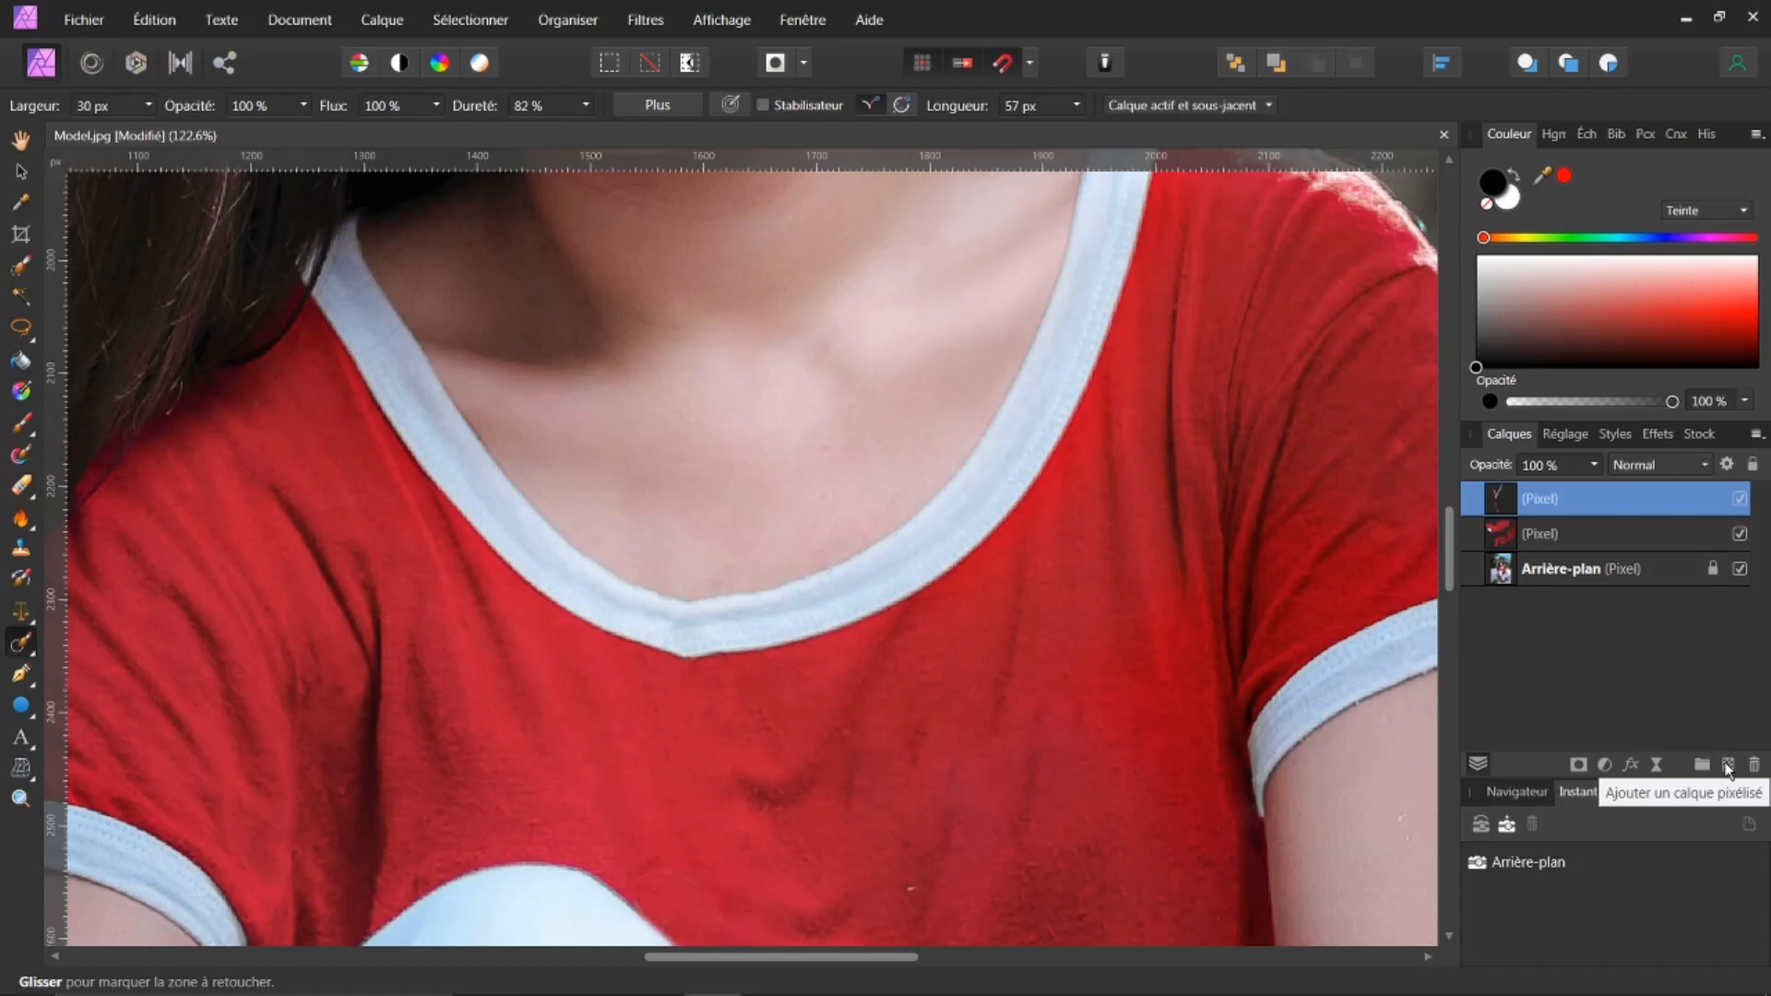
pyautogui.click(1731, 767)
pyautogui.doubleClick(1565, 502)
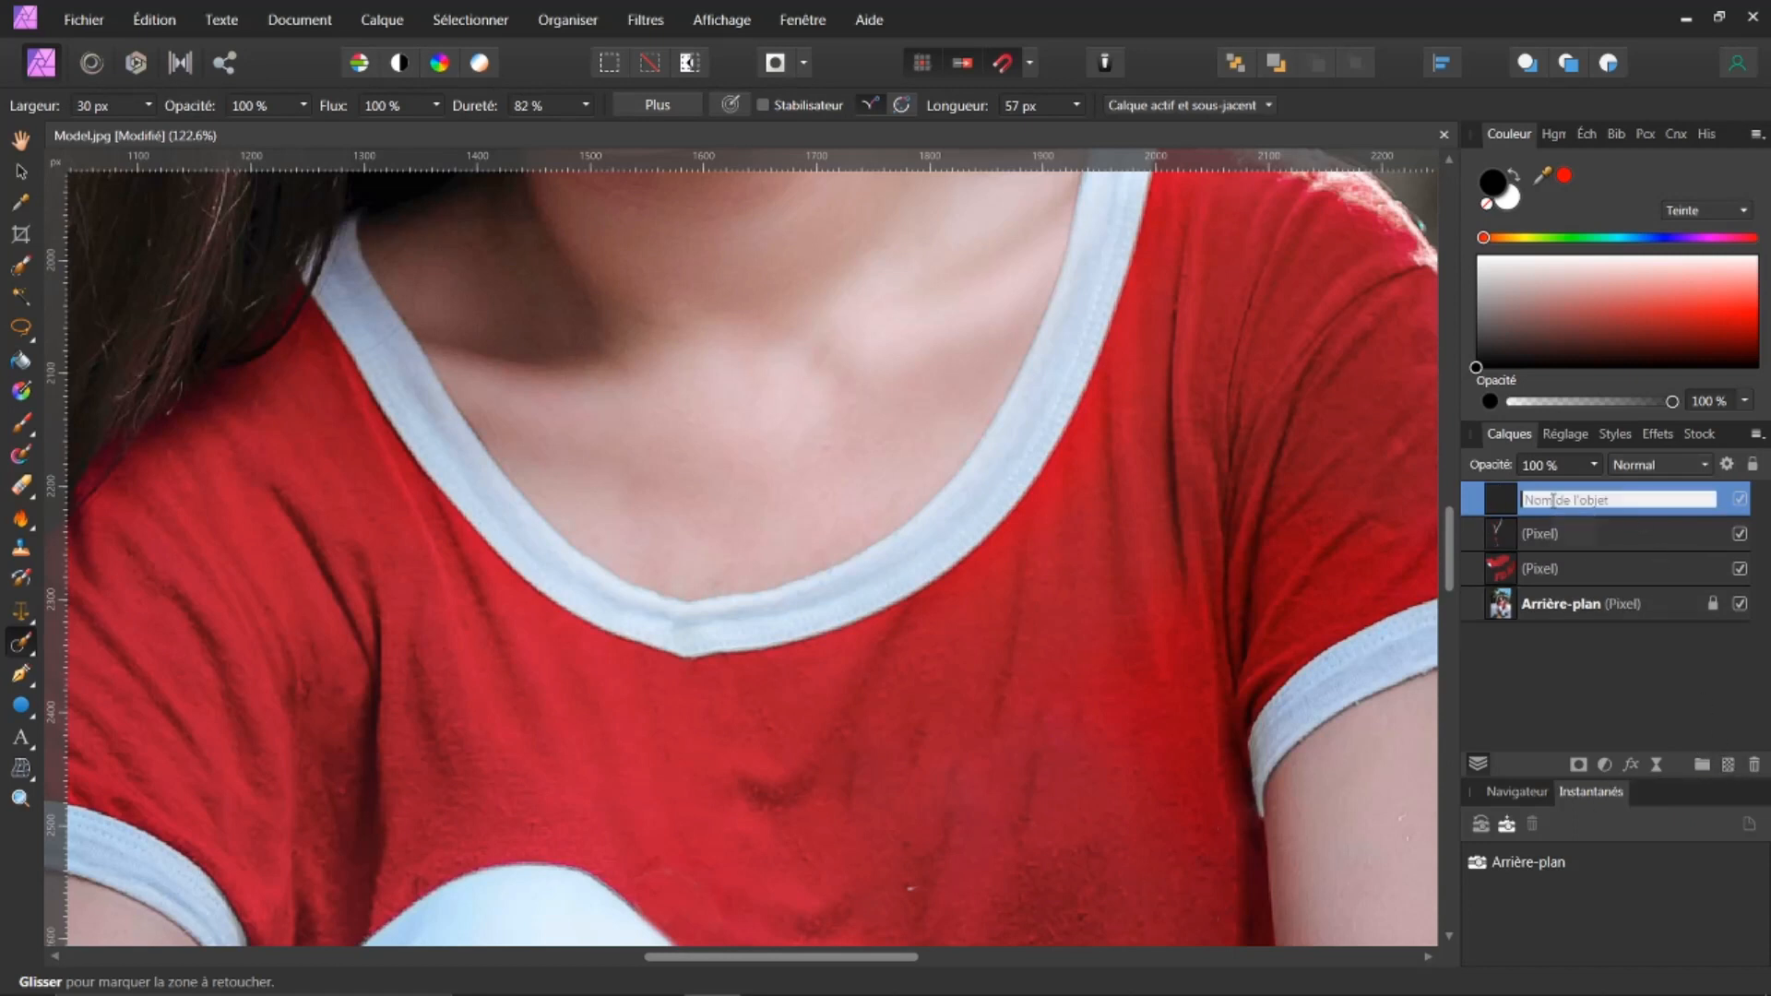
pyautogui.click(1503, 505)
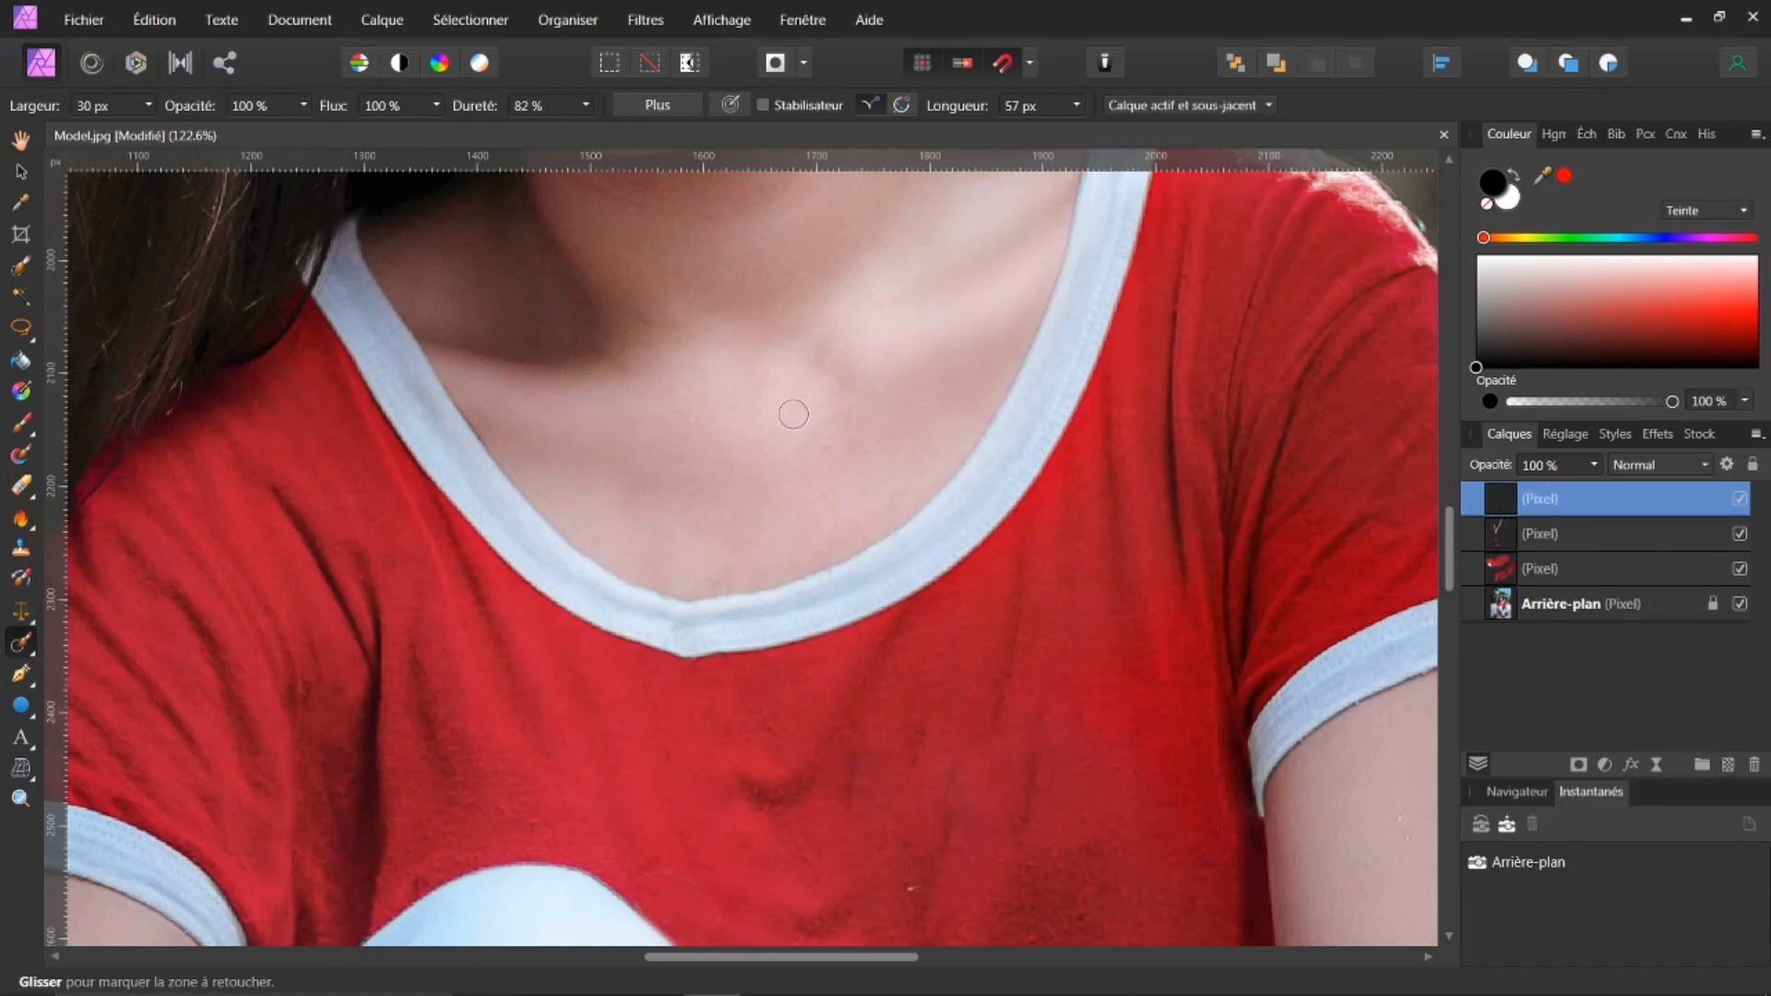
# With the Clone Brush enlarged to 183 px, clone the clean image-right curve of the collar across the bare skin on the new layer.
pyautogui.click(23, 556)
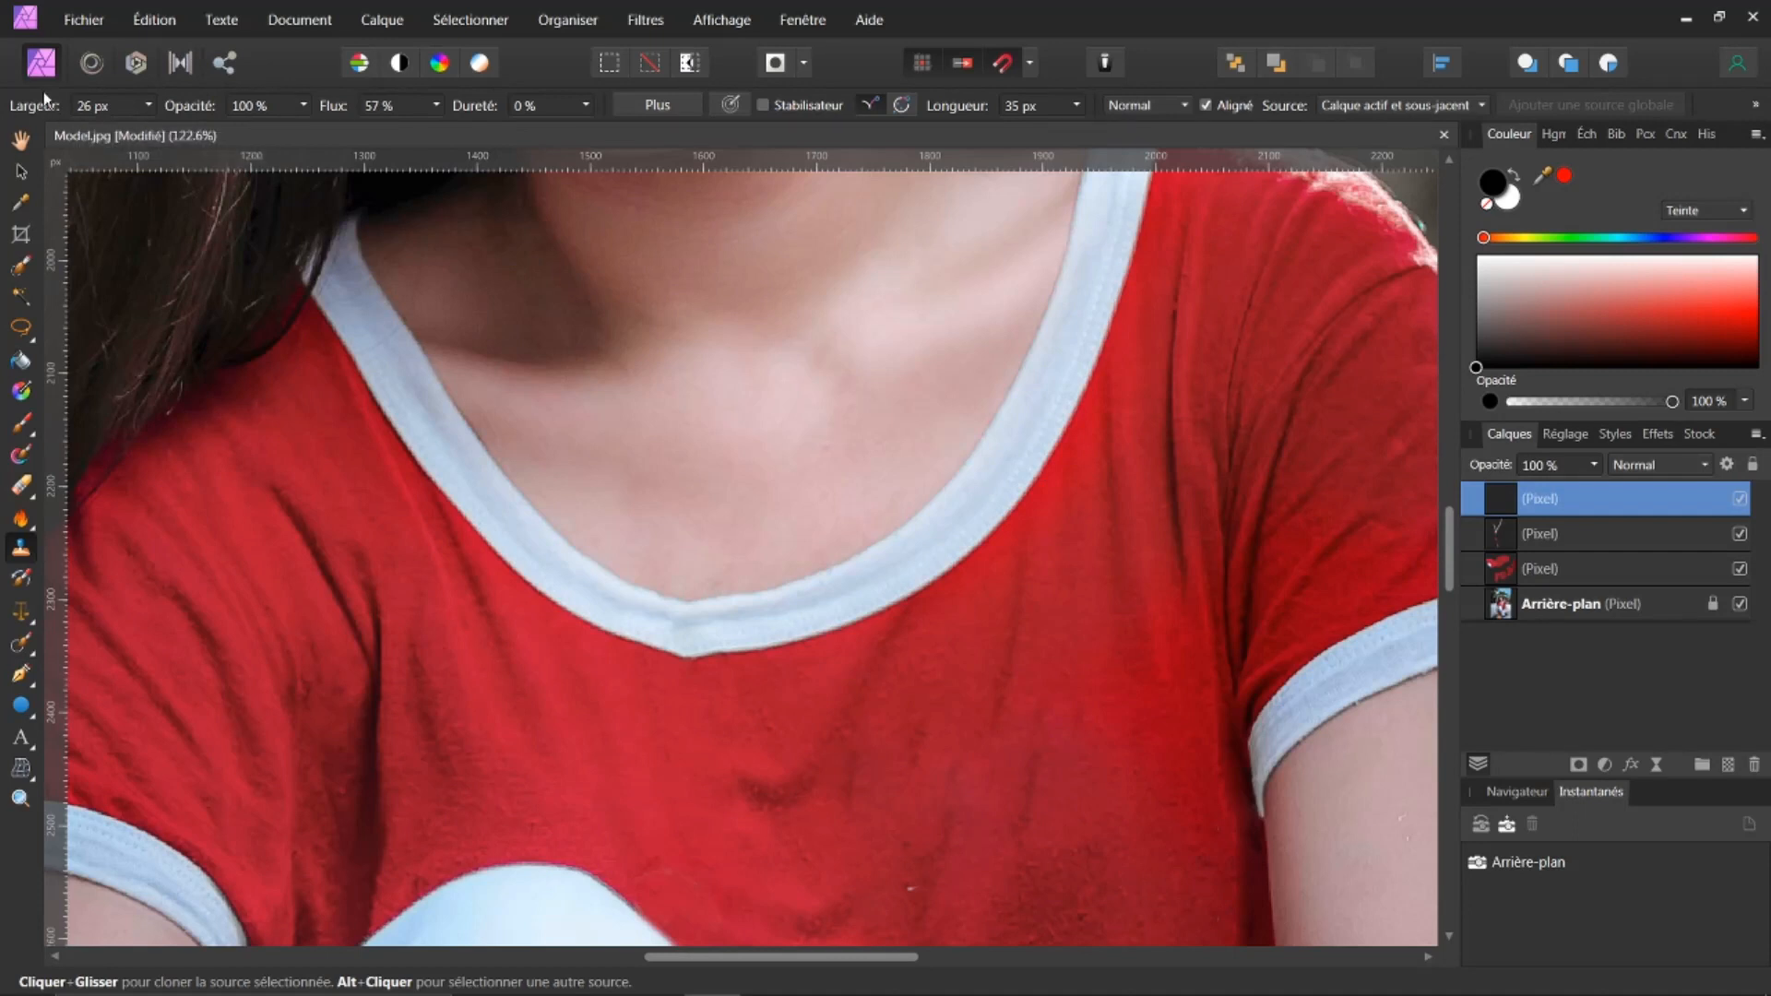
pyautogui.press(']')
pyautogui.press(']')
pyautogui.press(']')
pyautogui.press(']')
pyautogui.press(']')
pyautogui.press(']')
pyautogui.press(']')
pyautogui.press('[')
pyautogui.moveTo(939, 581)
pyautogui.mouseDown()
pyautogui.moveTo(900, 506)
pyautogui.moveTo(955, 498)
pyautogui.moveTo(811, 578)
pyautogui.moveTo(937, 573)
pyautogui.moveTo(983, 480)
pyautogui.moveTo(830, 573)
pyautogui.moveTo(1008, 467)
pyautogui.moveTo(988, 455)
pyautogui.moveTo(1070, 443)
pyautogui.mouseUp()
pyautogui.click(1482, 106)
pyautogui.click(1483, 107)
pyautogui.keyDown('alt'); pyautogui.click(928, 550); pyautogui.keyUp('alt')
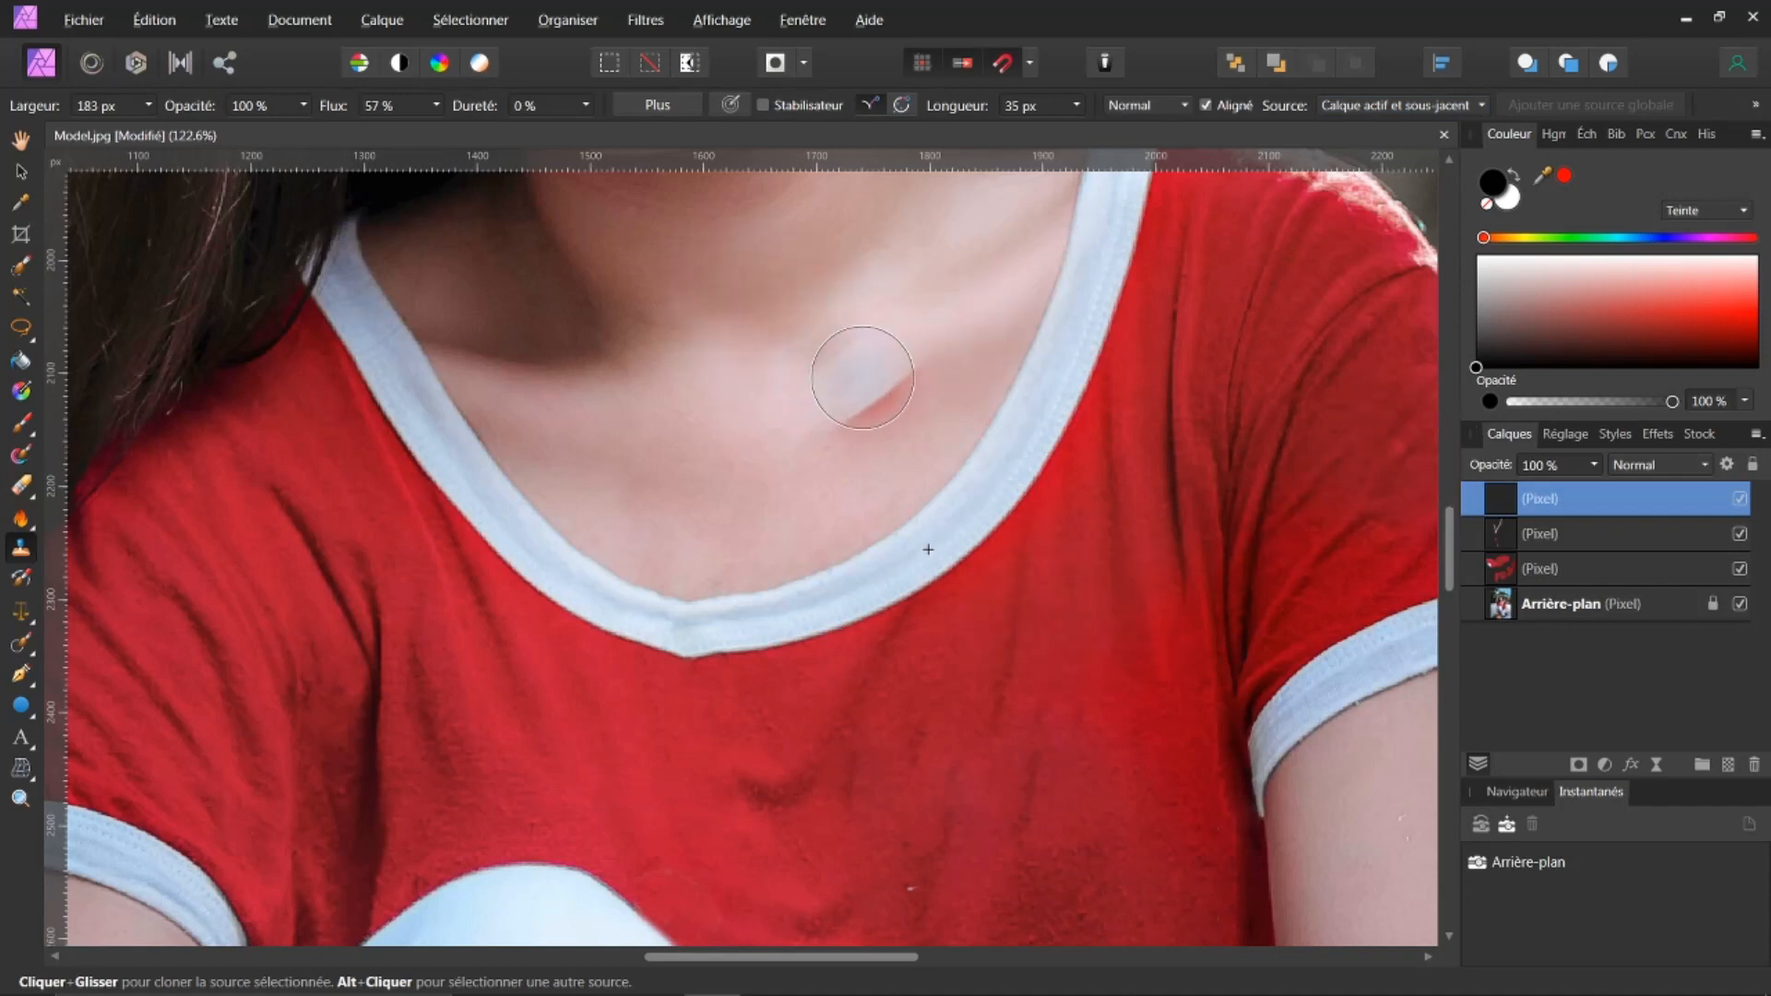
pyautogui.moveTo(936, 318)
pyautogui.mouseDown()
pyautogui.moveTo(710, 421)
pyautogui.moveTo(664, 403)
pyautogui.moveTo(604, 417)
pyautogui.moveTo(751, 407)
pyautogui.moveTo(873, 364)
pyautogui.moveTo(965, 265)
pyautogui.moveTo(928, 345)
pyautogui.moveTo(812, 396)
pyautogui.moveTo(752, 452)
pyautogui.moveTo(738, 406)
pyautogui.moveTo(767, 341)
pyautogui.moveTo(933, 268)
pyautogui.moveTo(825, 443)
pyautogui.moveTo(949, 317)
pyautogui.moveTo(716, 453)
pyautogui.mouseUp()
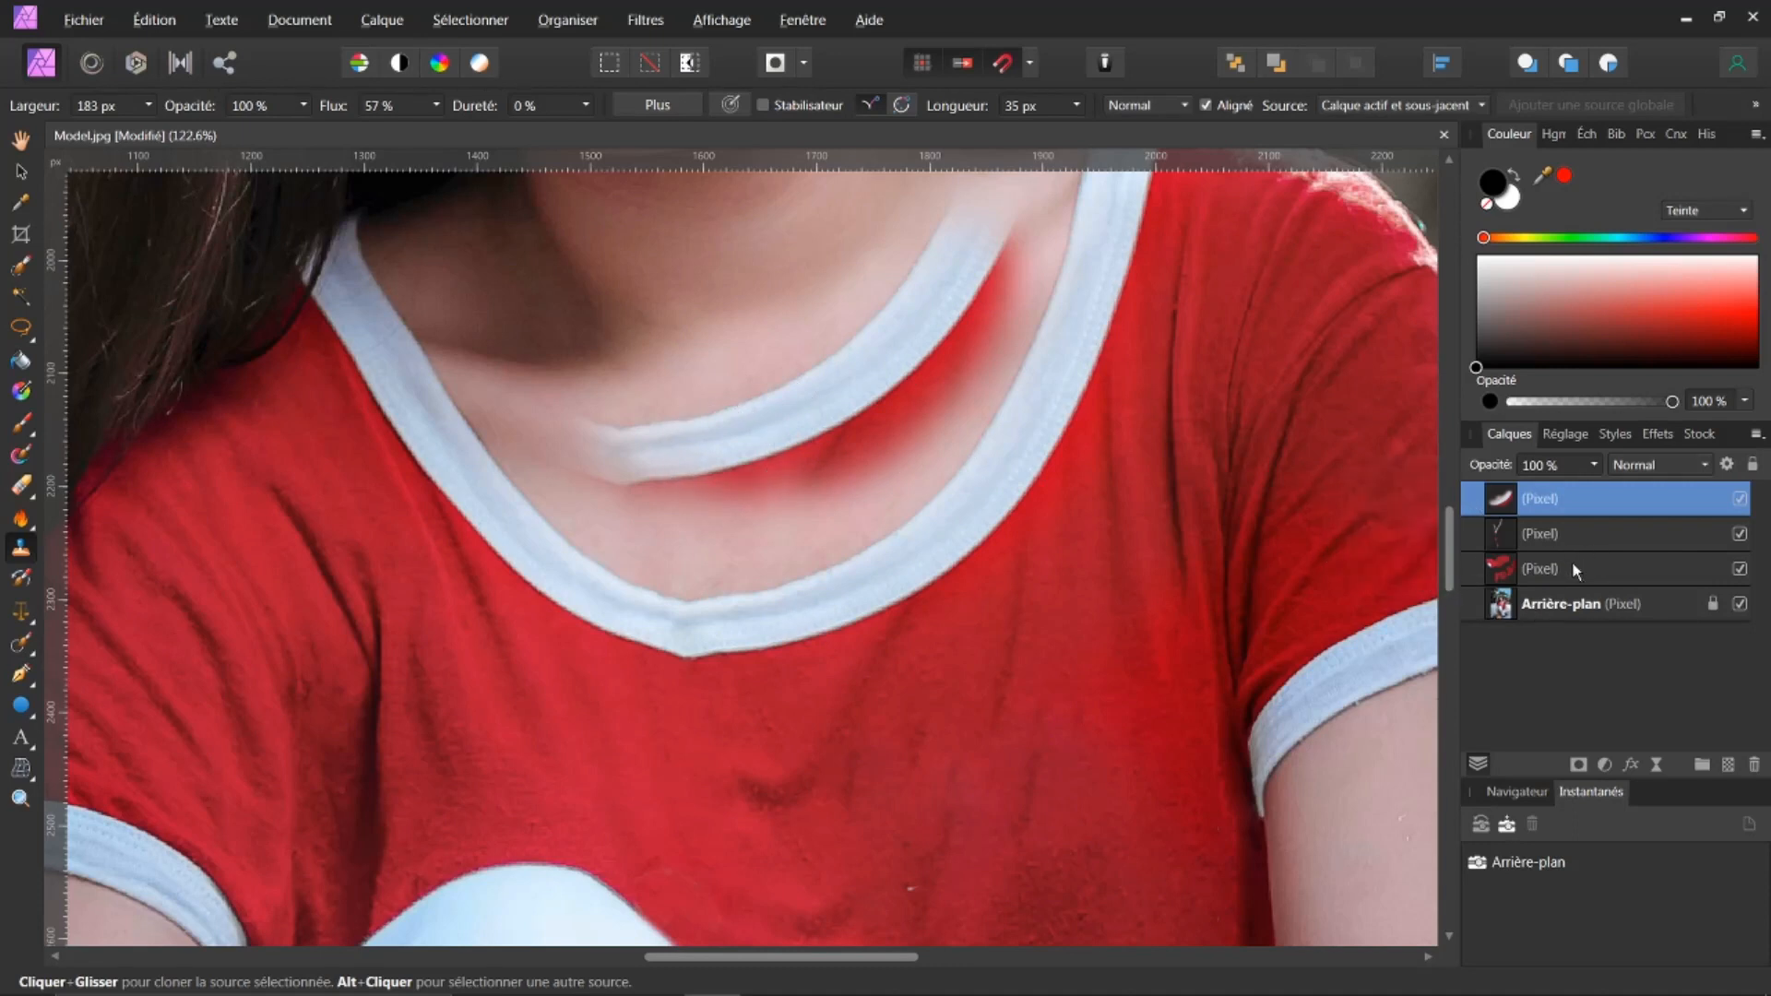
# Move the cloned collar piece over the collar's kinked lowest point and rotate it clockwise to follow the neckline.
pyautogui.moveTo(1454, 552); pyautogui.dragTo(1454, 535)
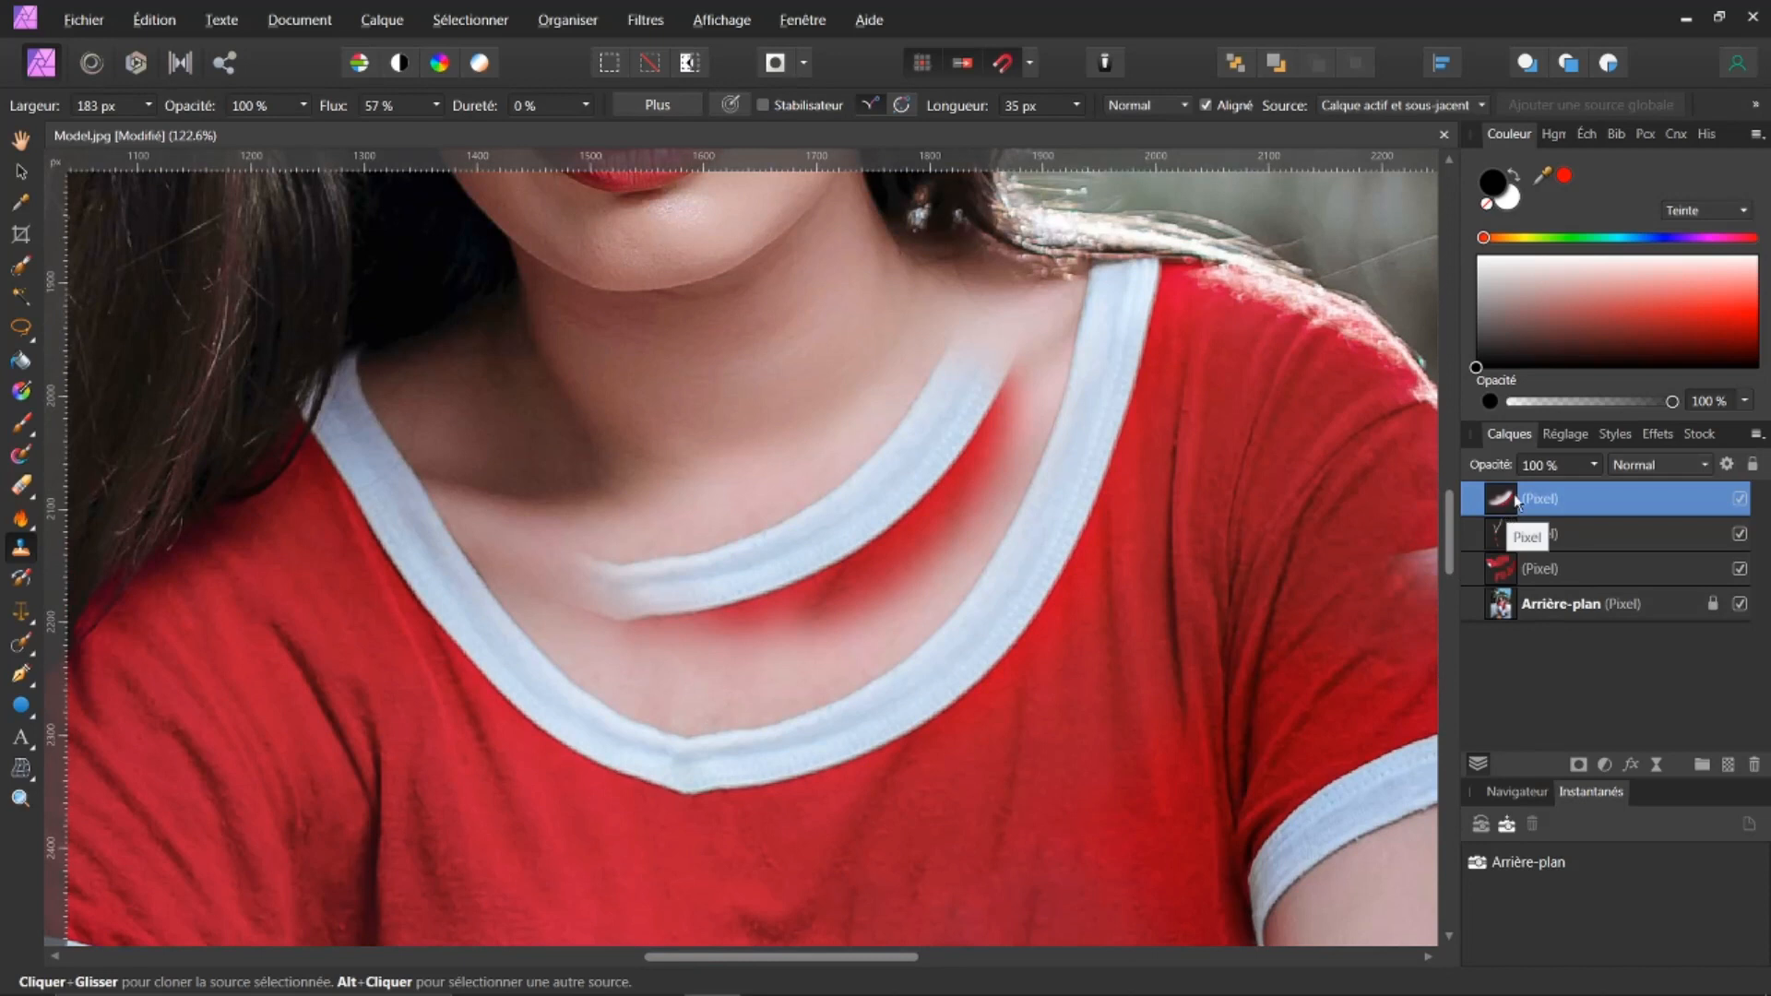
pyautogui.click(21, 172)
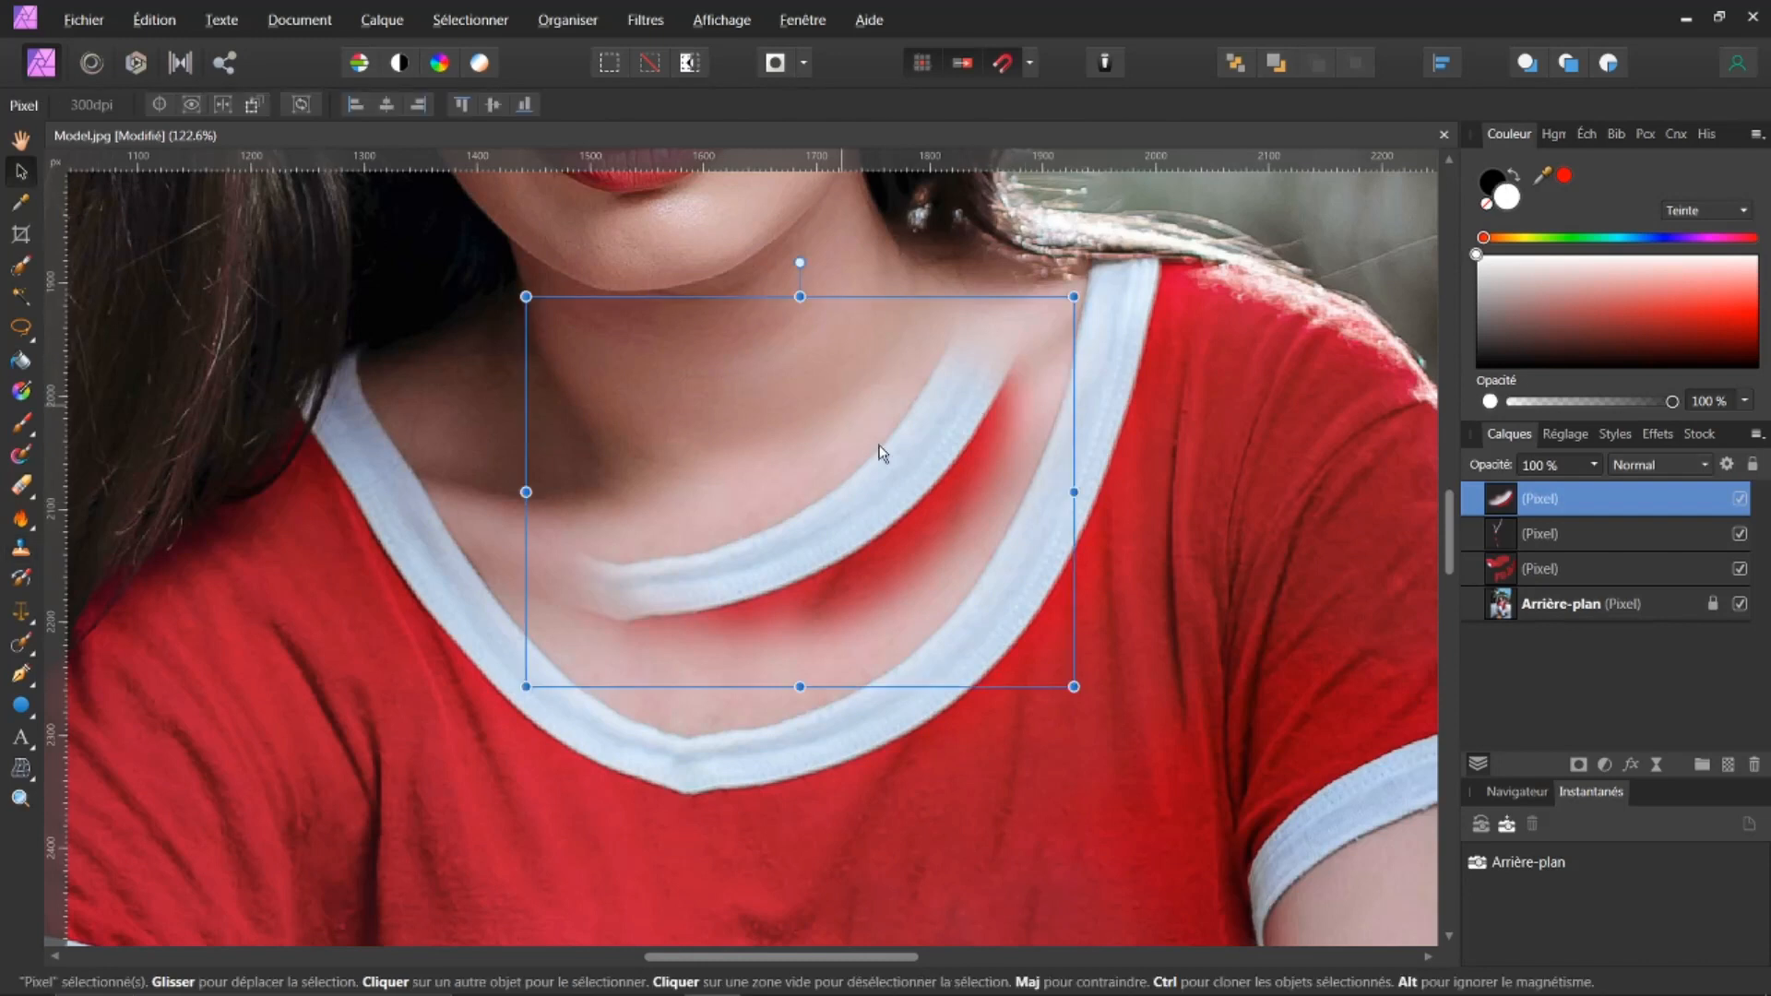
pyautogui.moveTo(895, 469); pyautogui.dragTo(865, 627)
pyautogui.moveTo(771, 422); pyautogui.dragTo(850, 470)
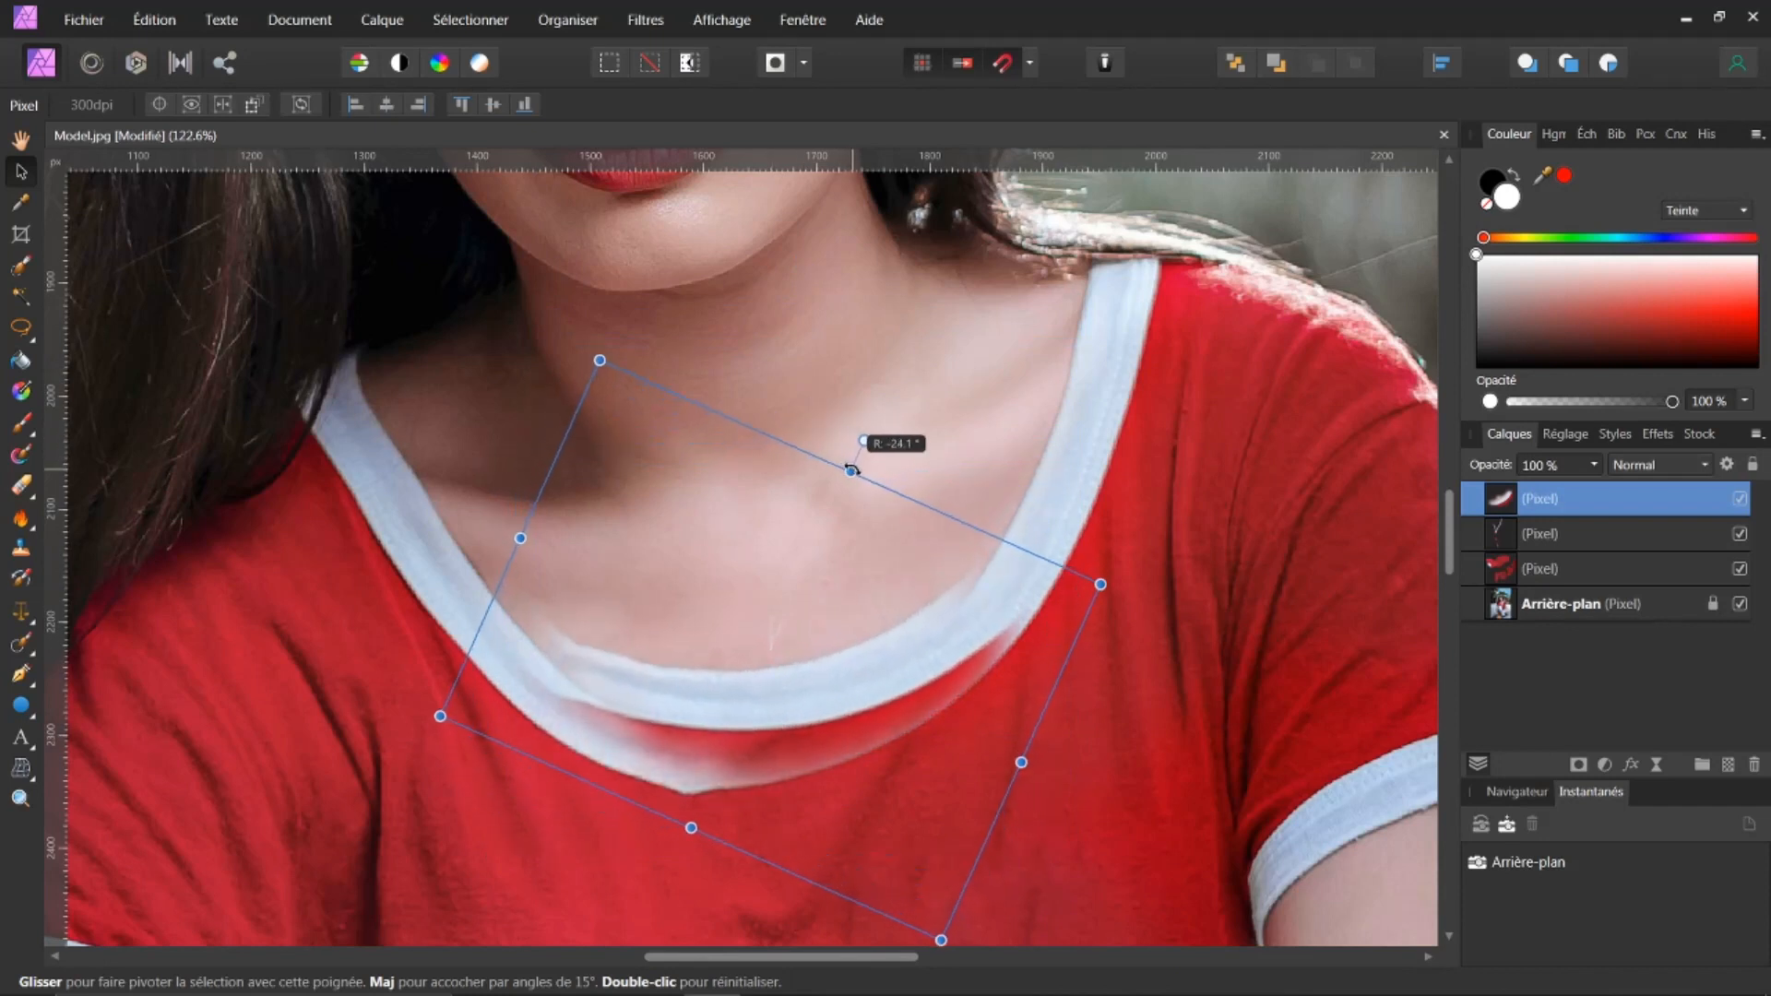
pyautogui.moveTo(756, 614); pyautogui.dragTo(719, 688)
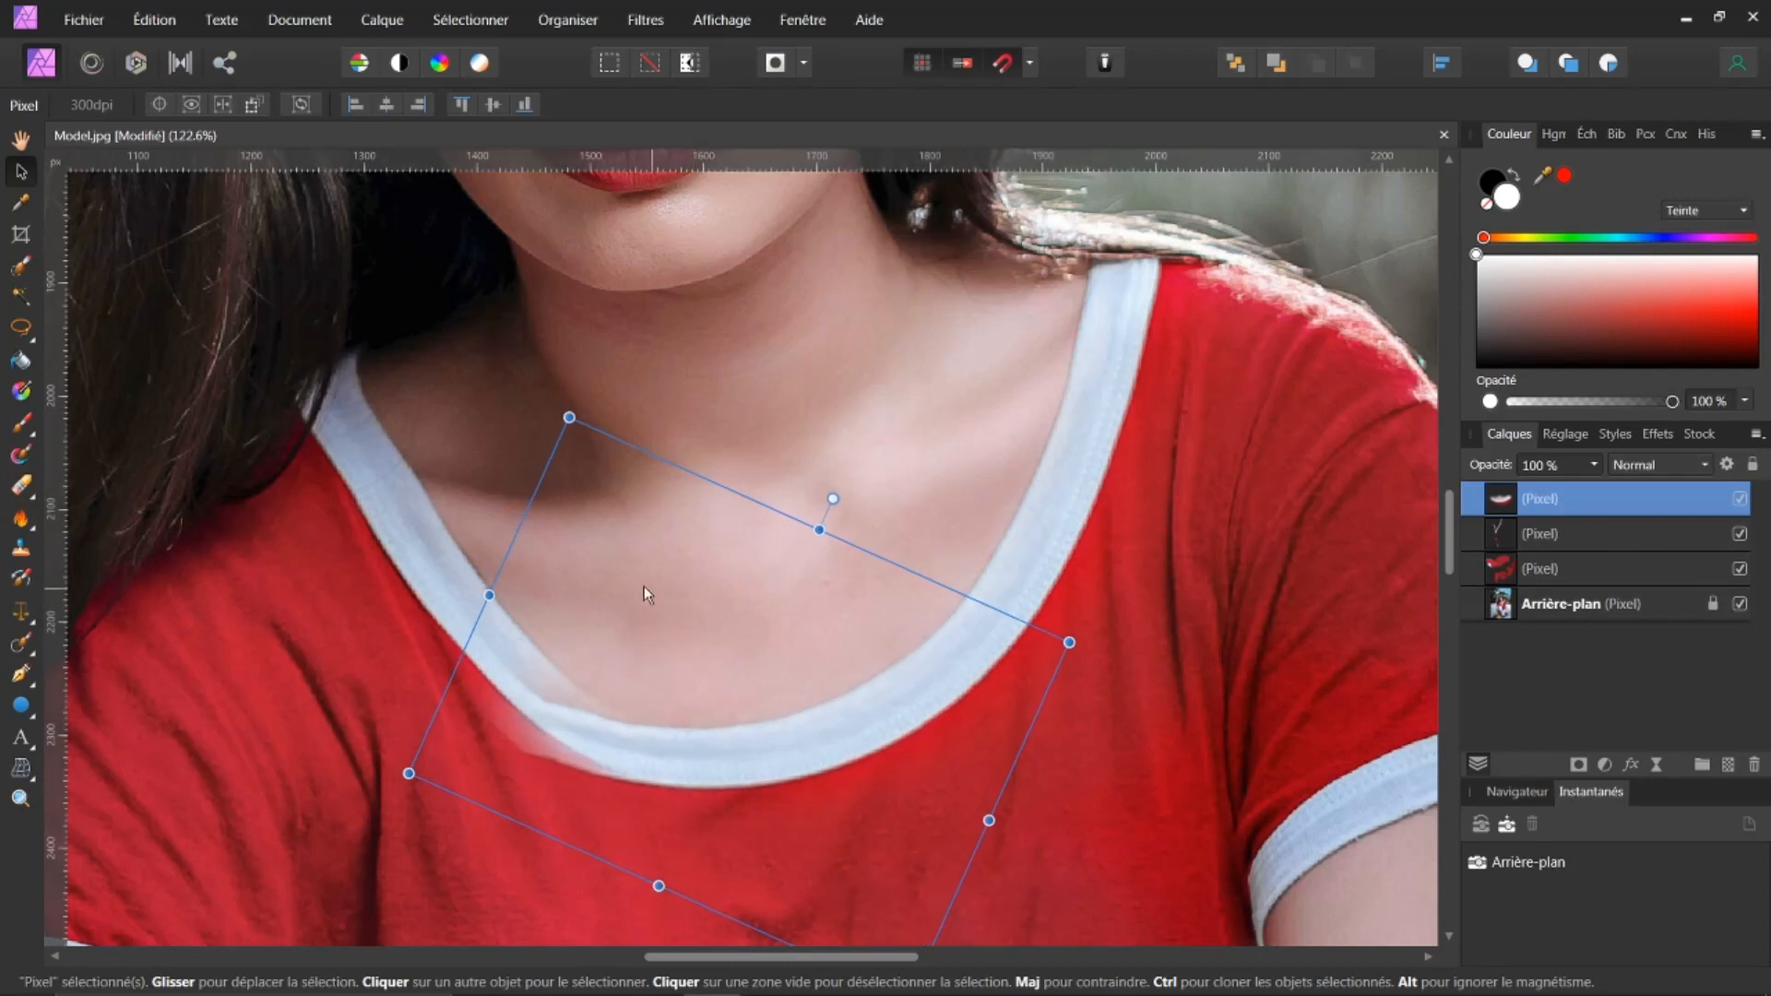
pyautogui.moveTo(833, 499); pyautogui.dragTo(860, 513)
pyautogui.moveTo(719, 729); pyautogui.dragTo(704, 714)
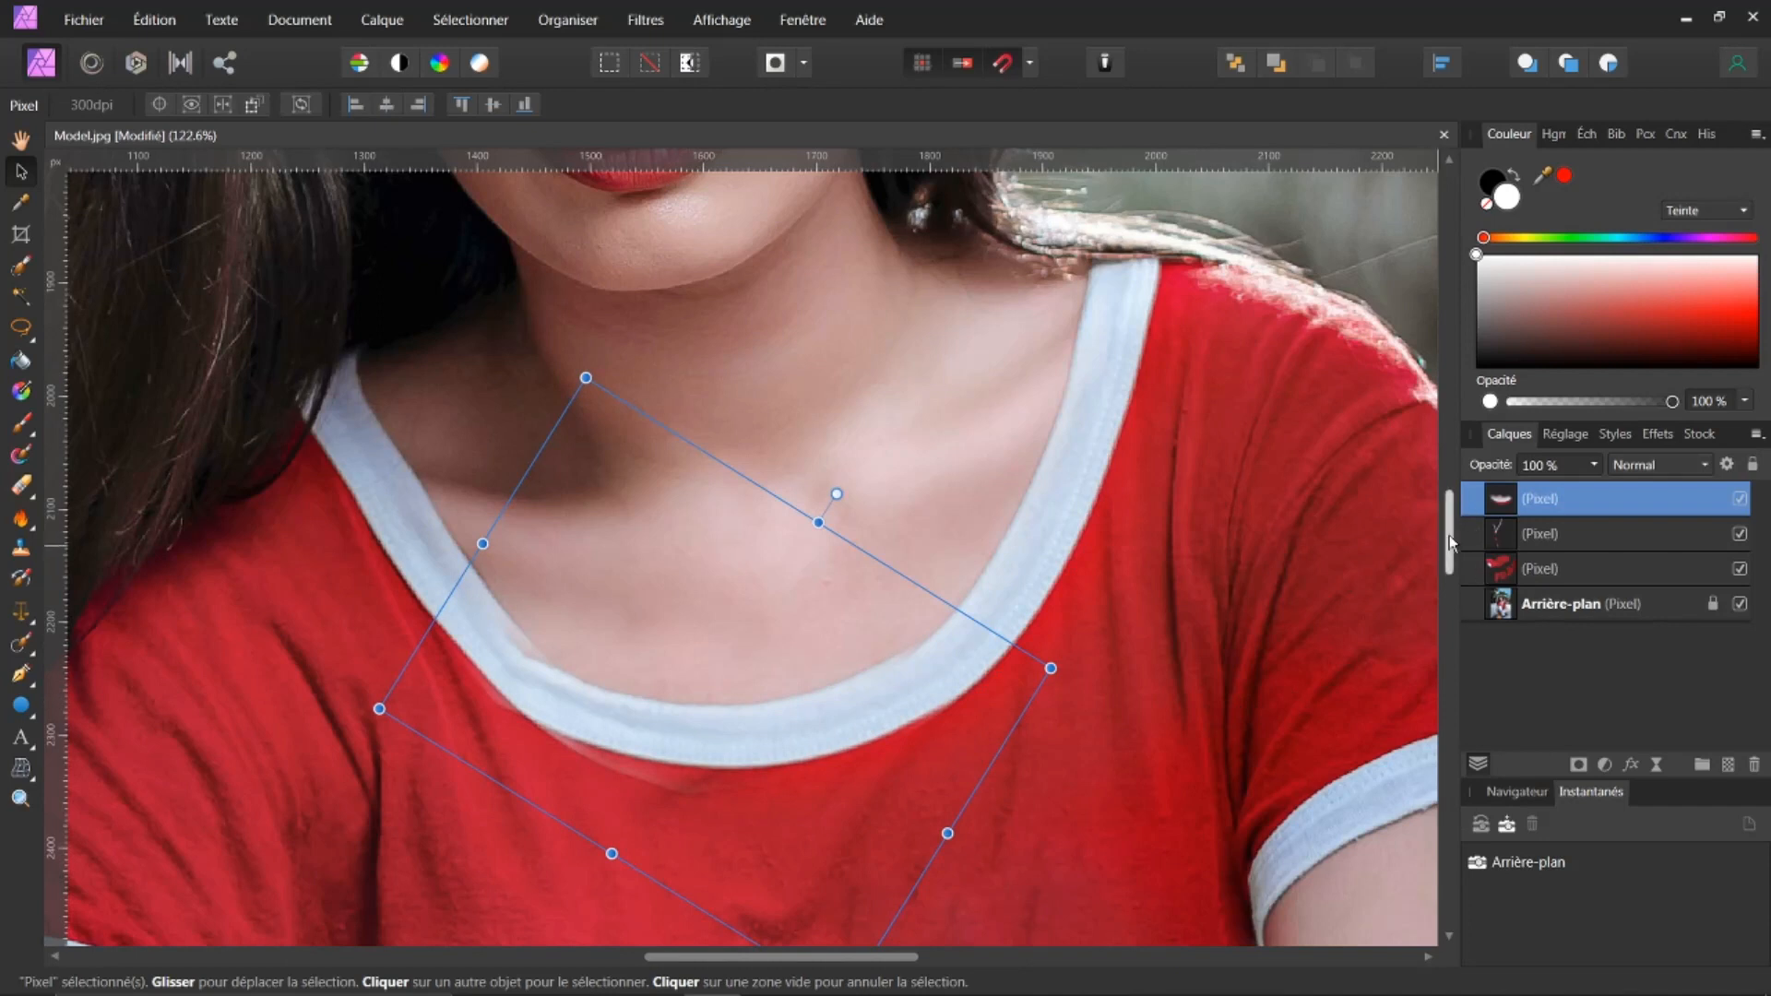
# Mesh-warp the cloned collar piece, bending its image-left edge and shifting its upper corner to meet the original collar.
pyautogui.moveTo(1448, 535); pyautogui.dragTo(1448, 551)
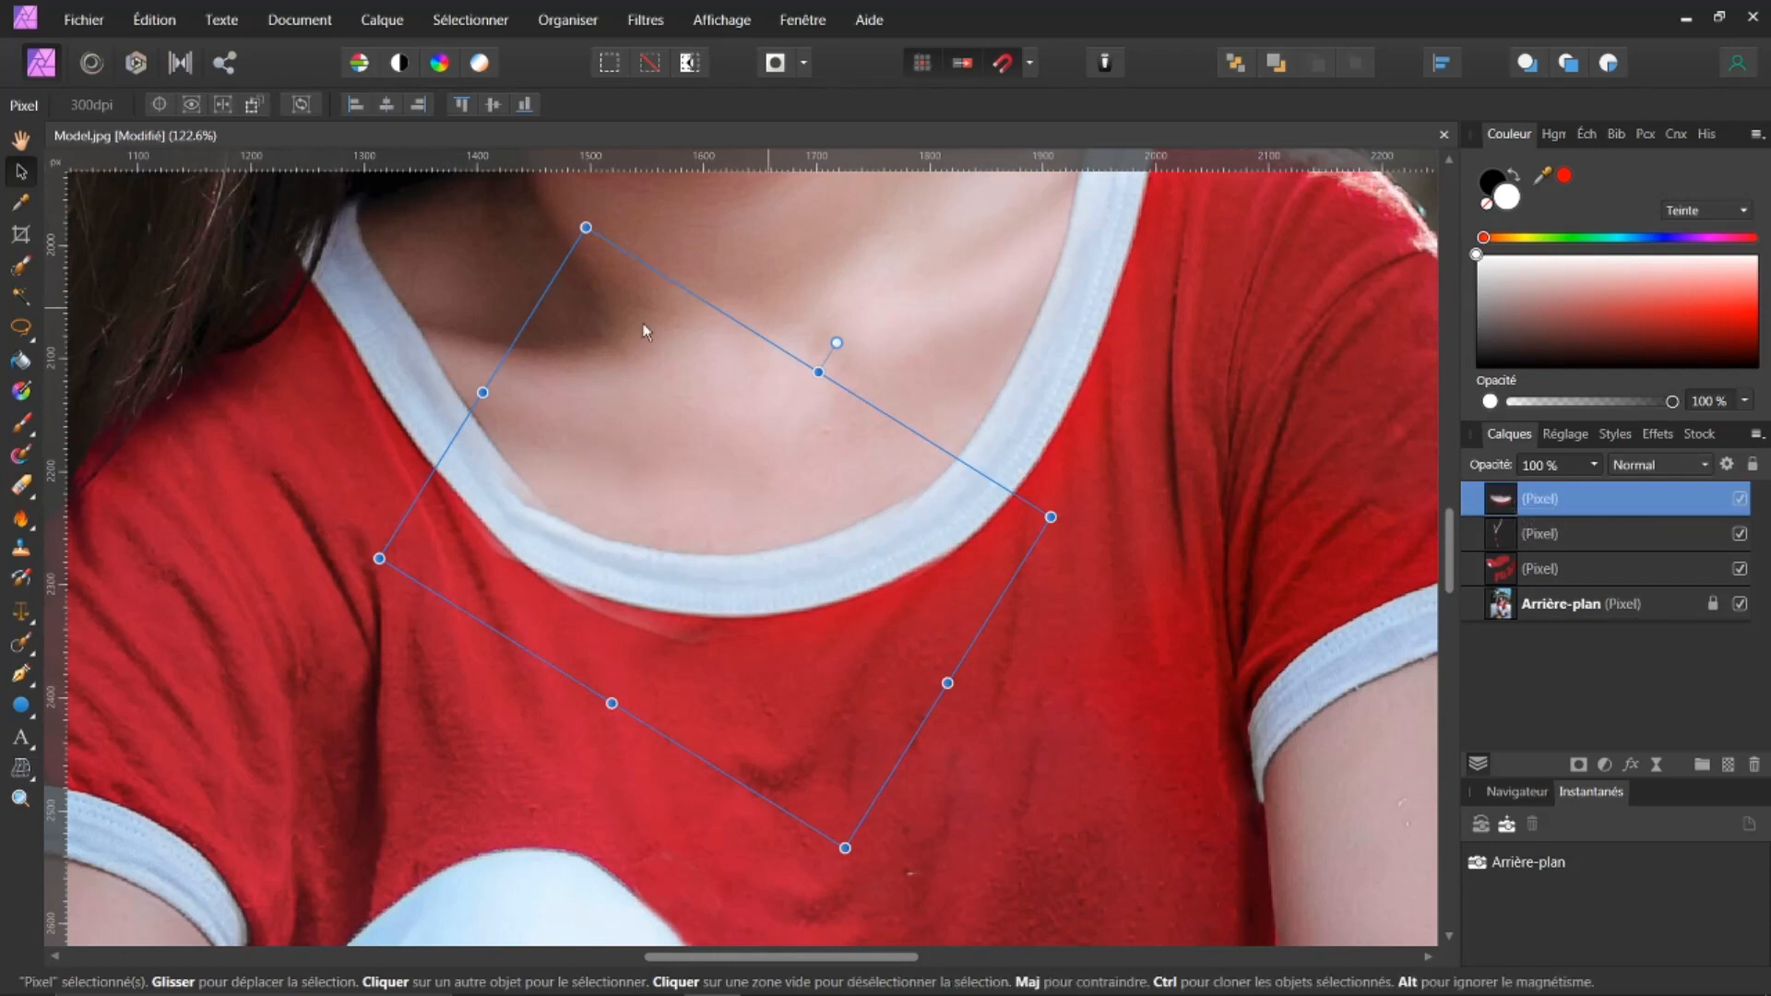
pyautogui.click(22, 767)
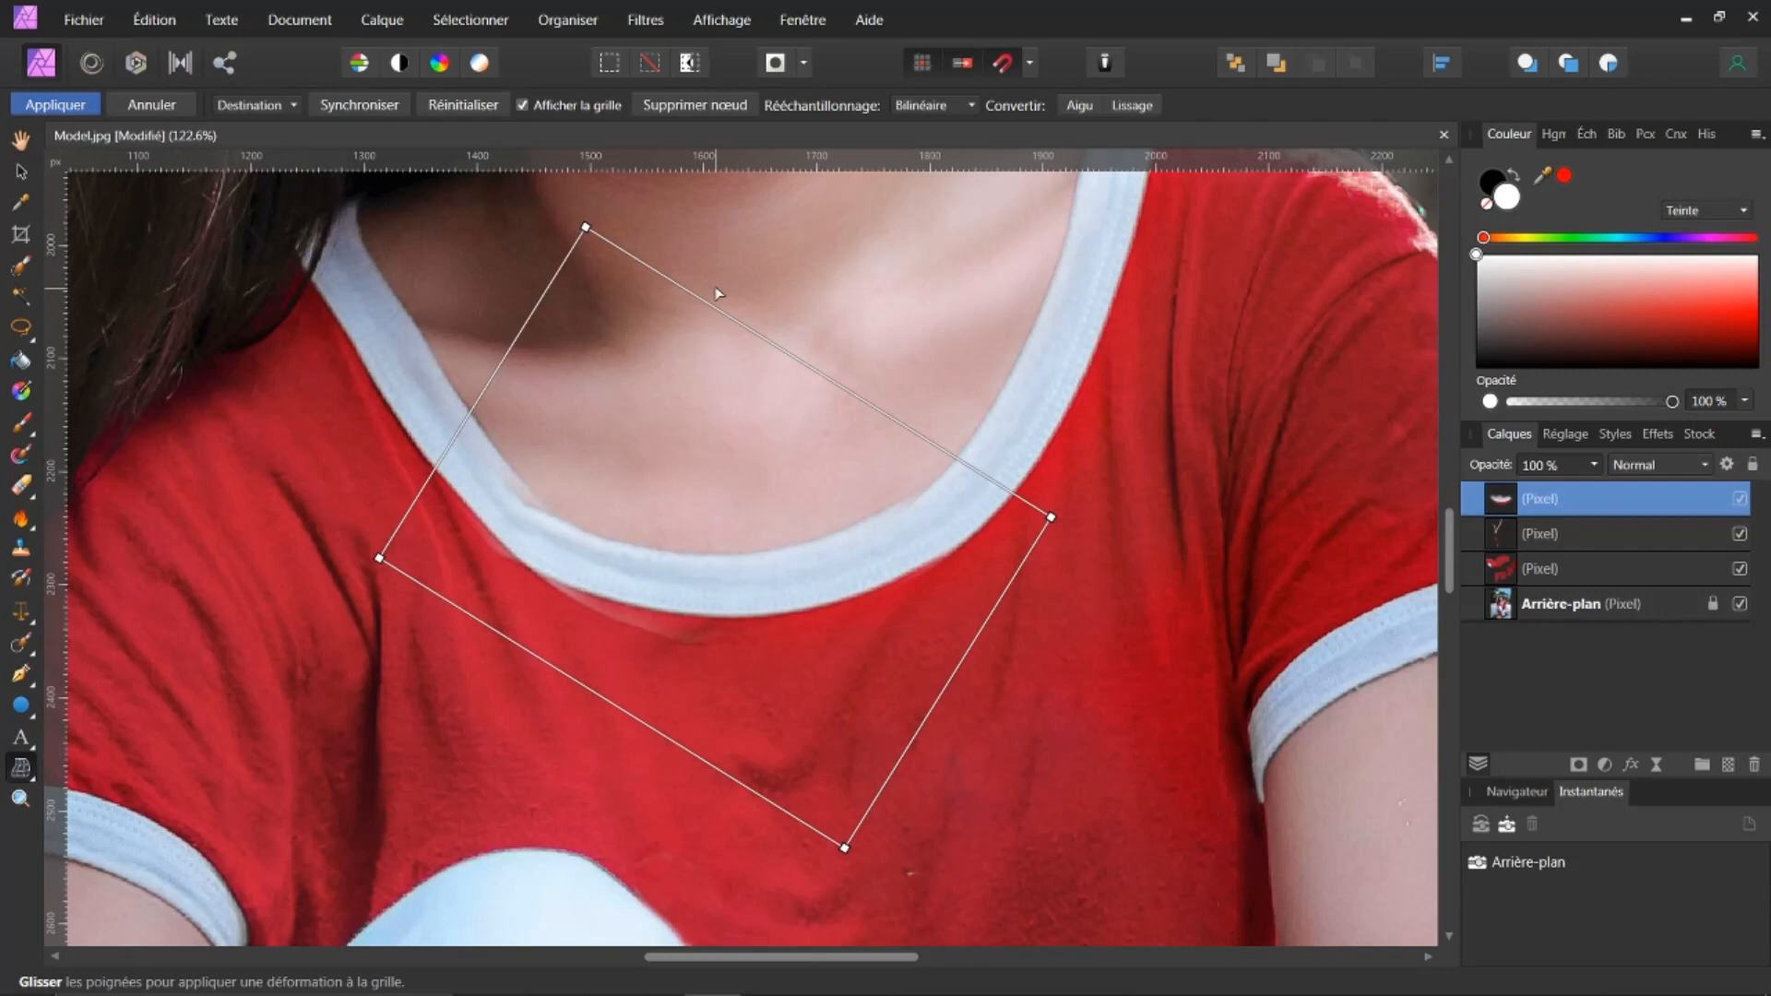
pyautogui.click(381, 560)
pyautogui.moveTo(449, 450); pyautogui.dragTo(403, 314)
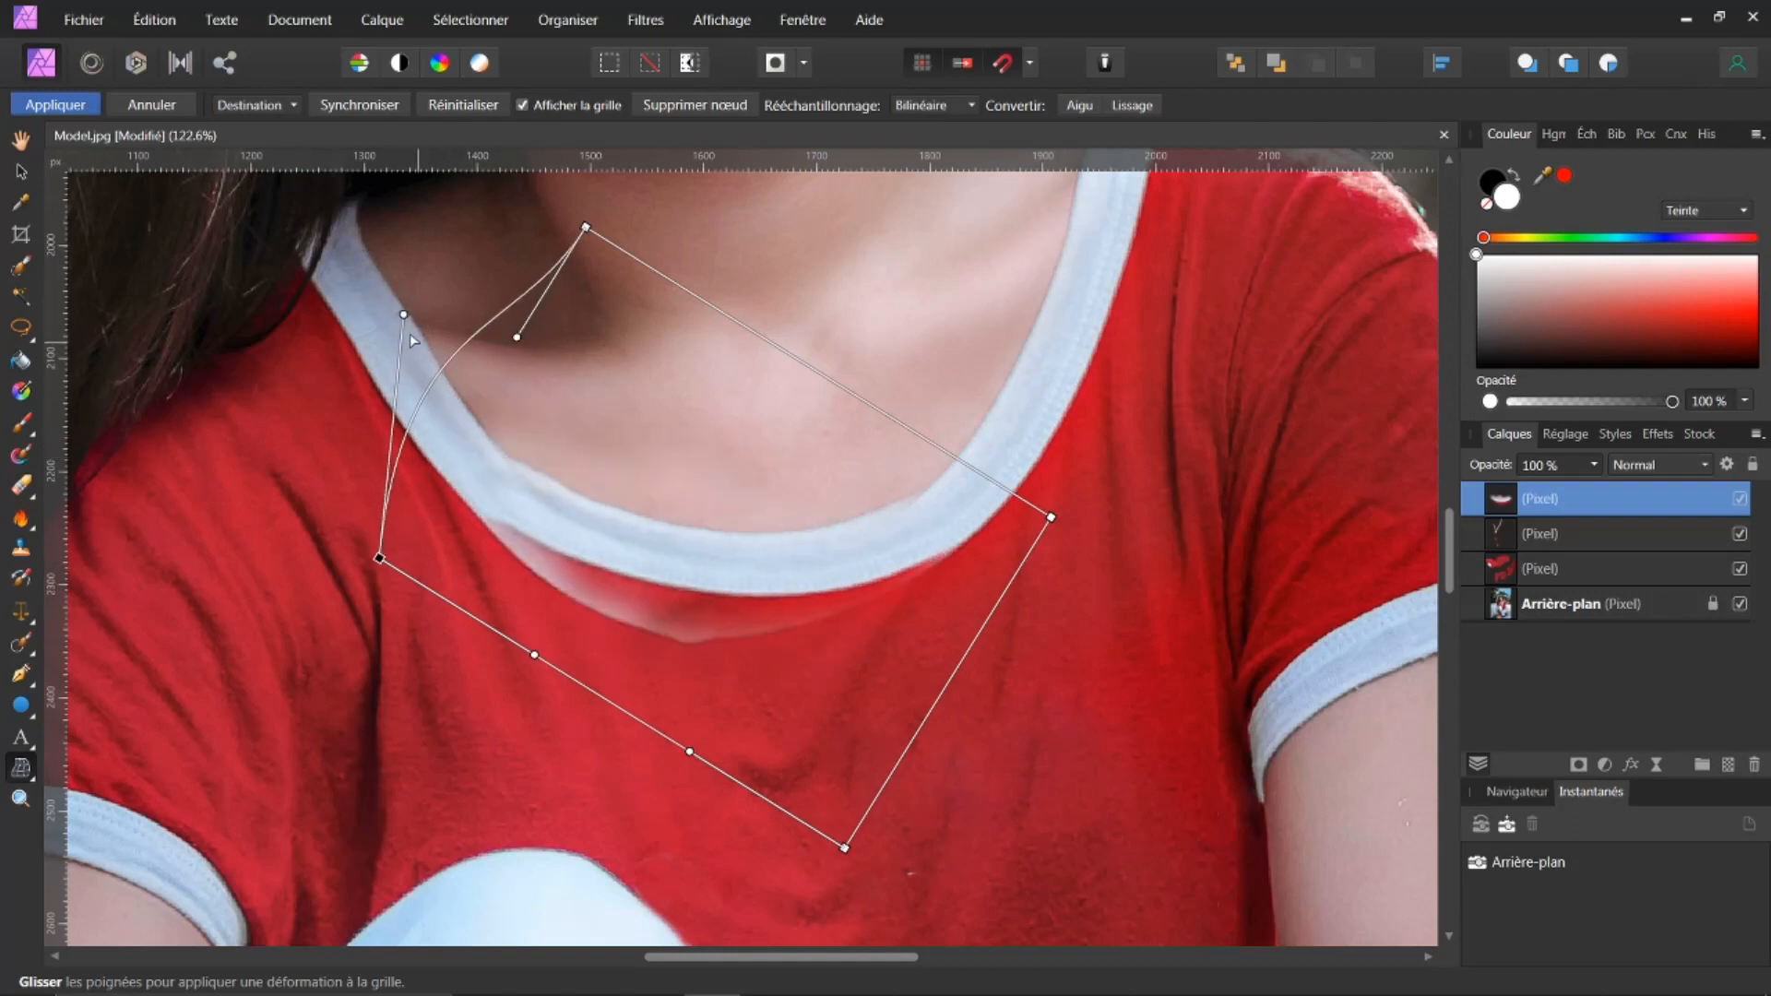
pyautogui.moveTo(406, 316); pyautogui.dragTo(399, 375)
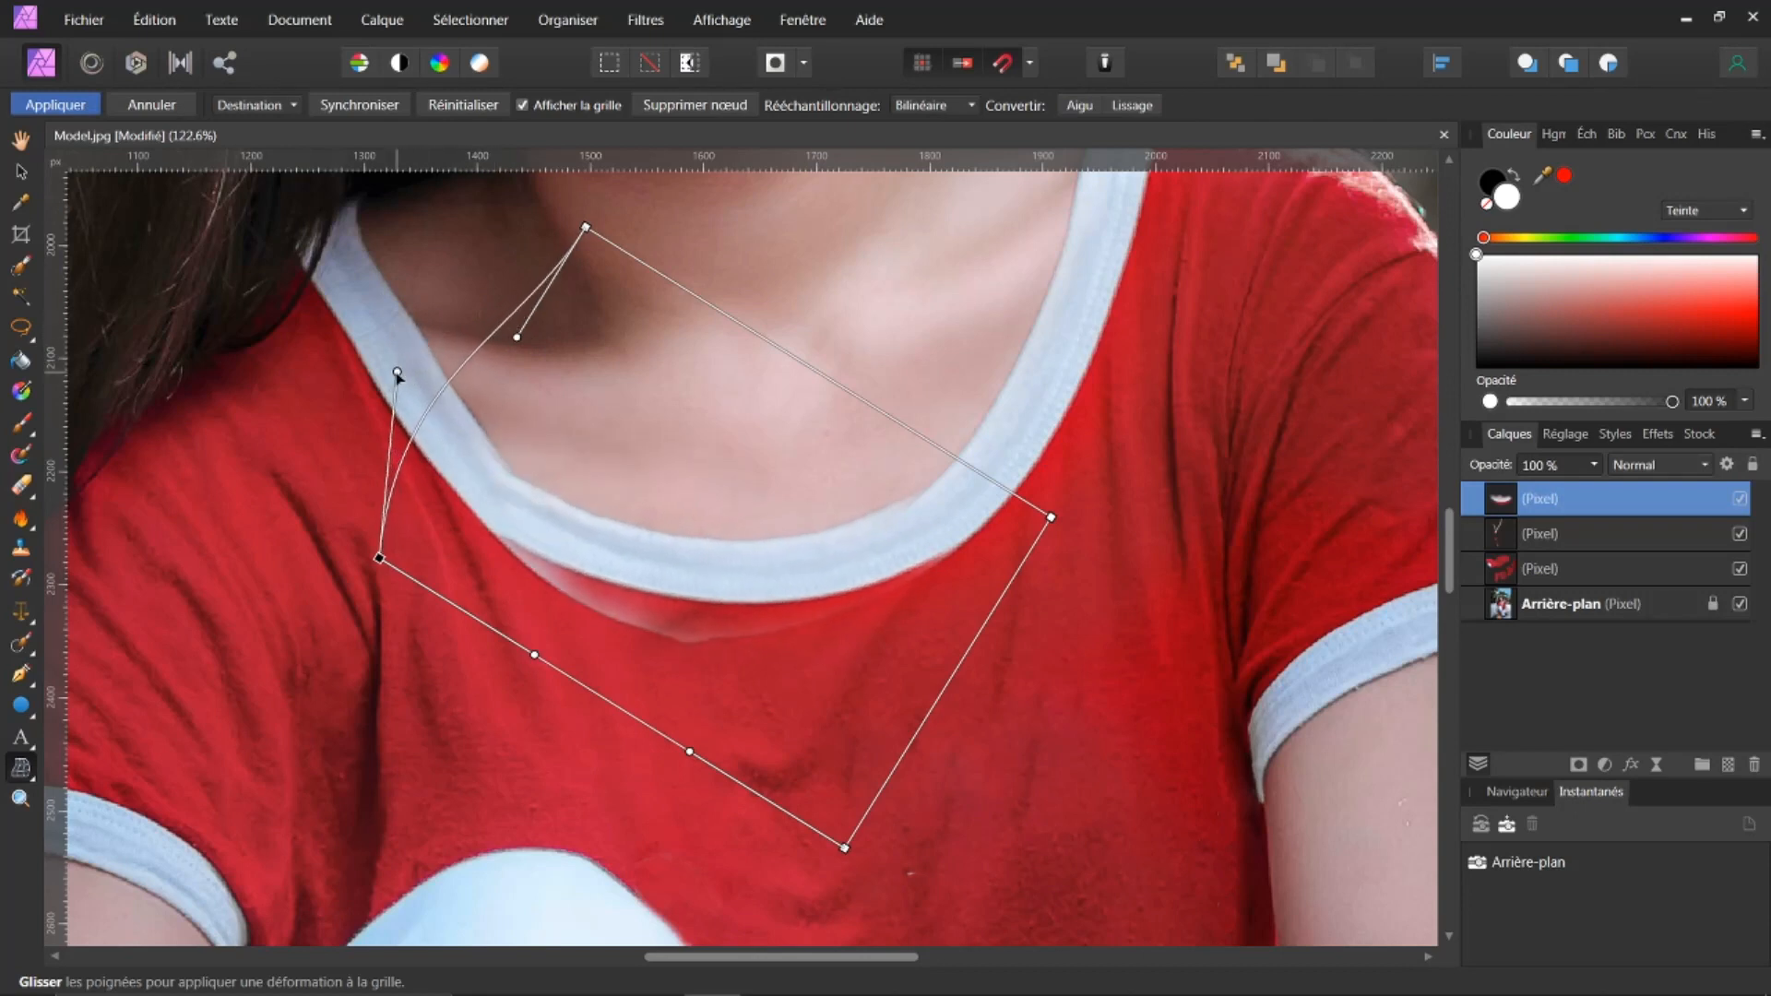
pyautogui.moveTo(516, 339); pyautogui.dragTo(546, 461)
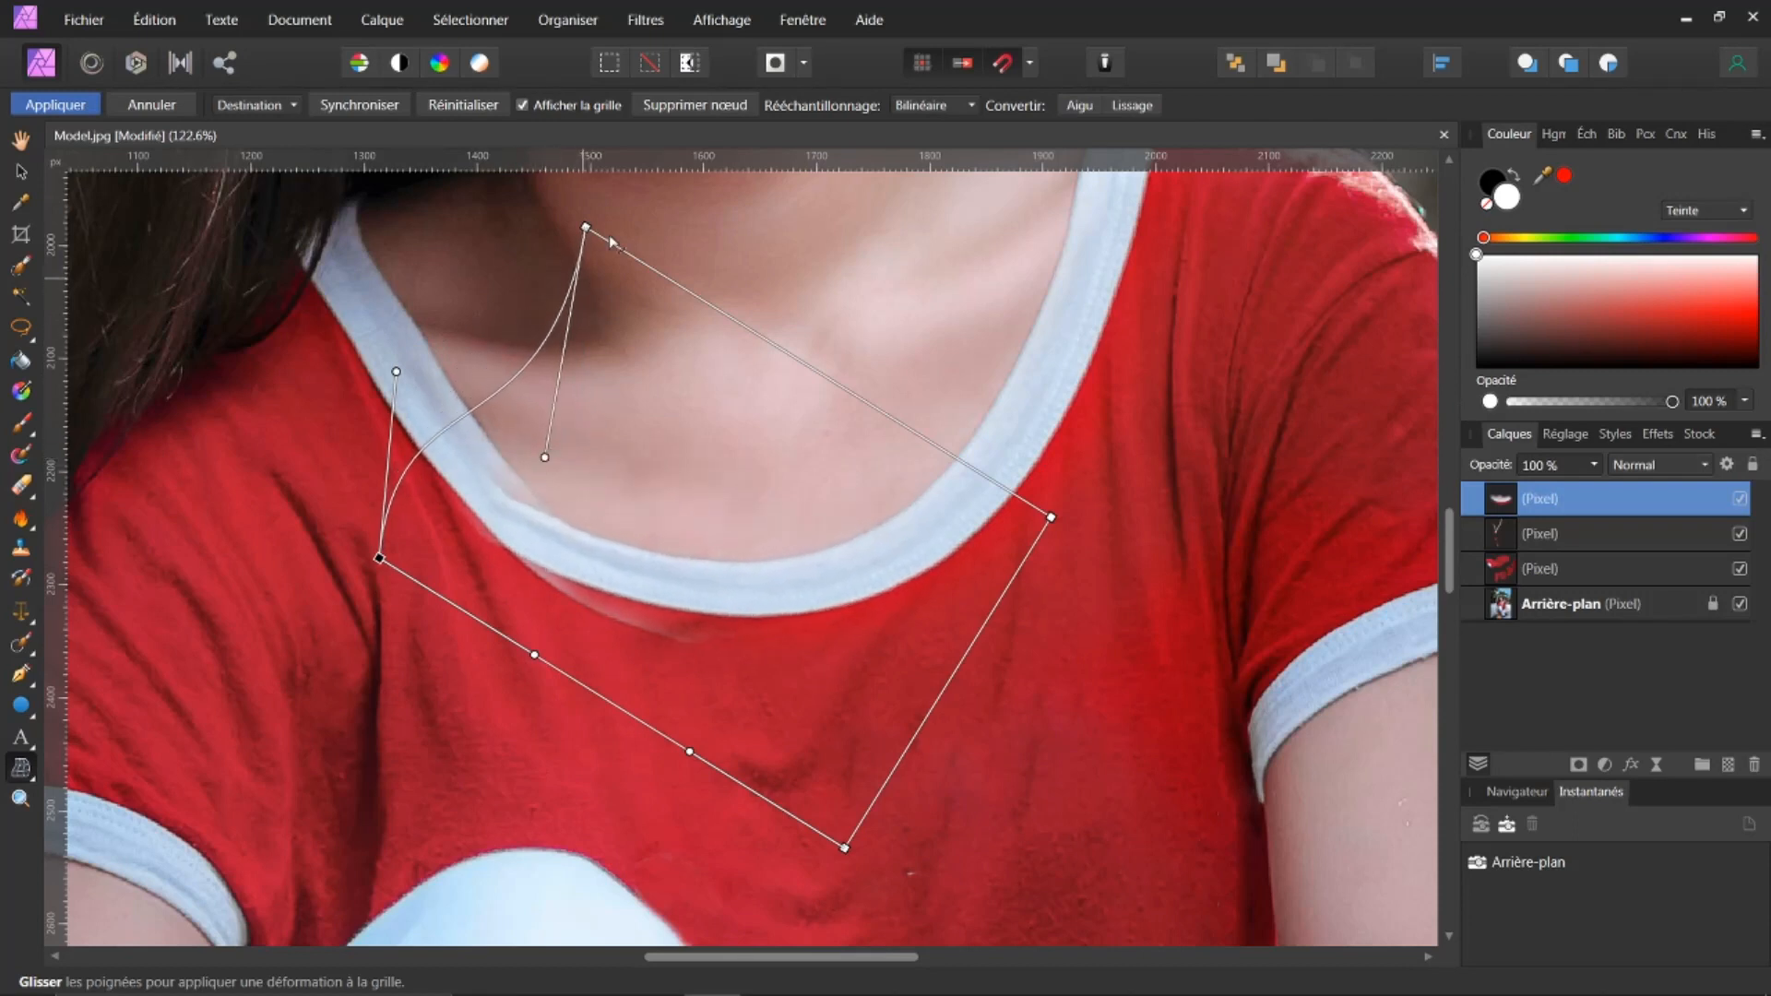
pyautogui.moveTo(588, 230); pyautogui.dragTo(616, 177)
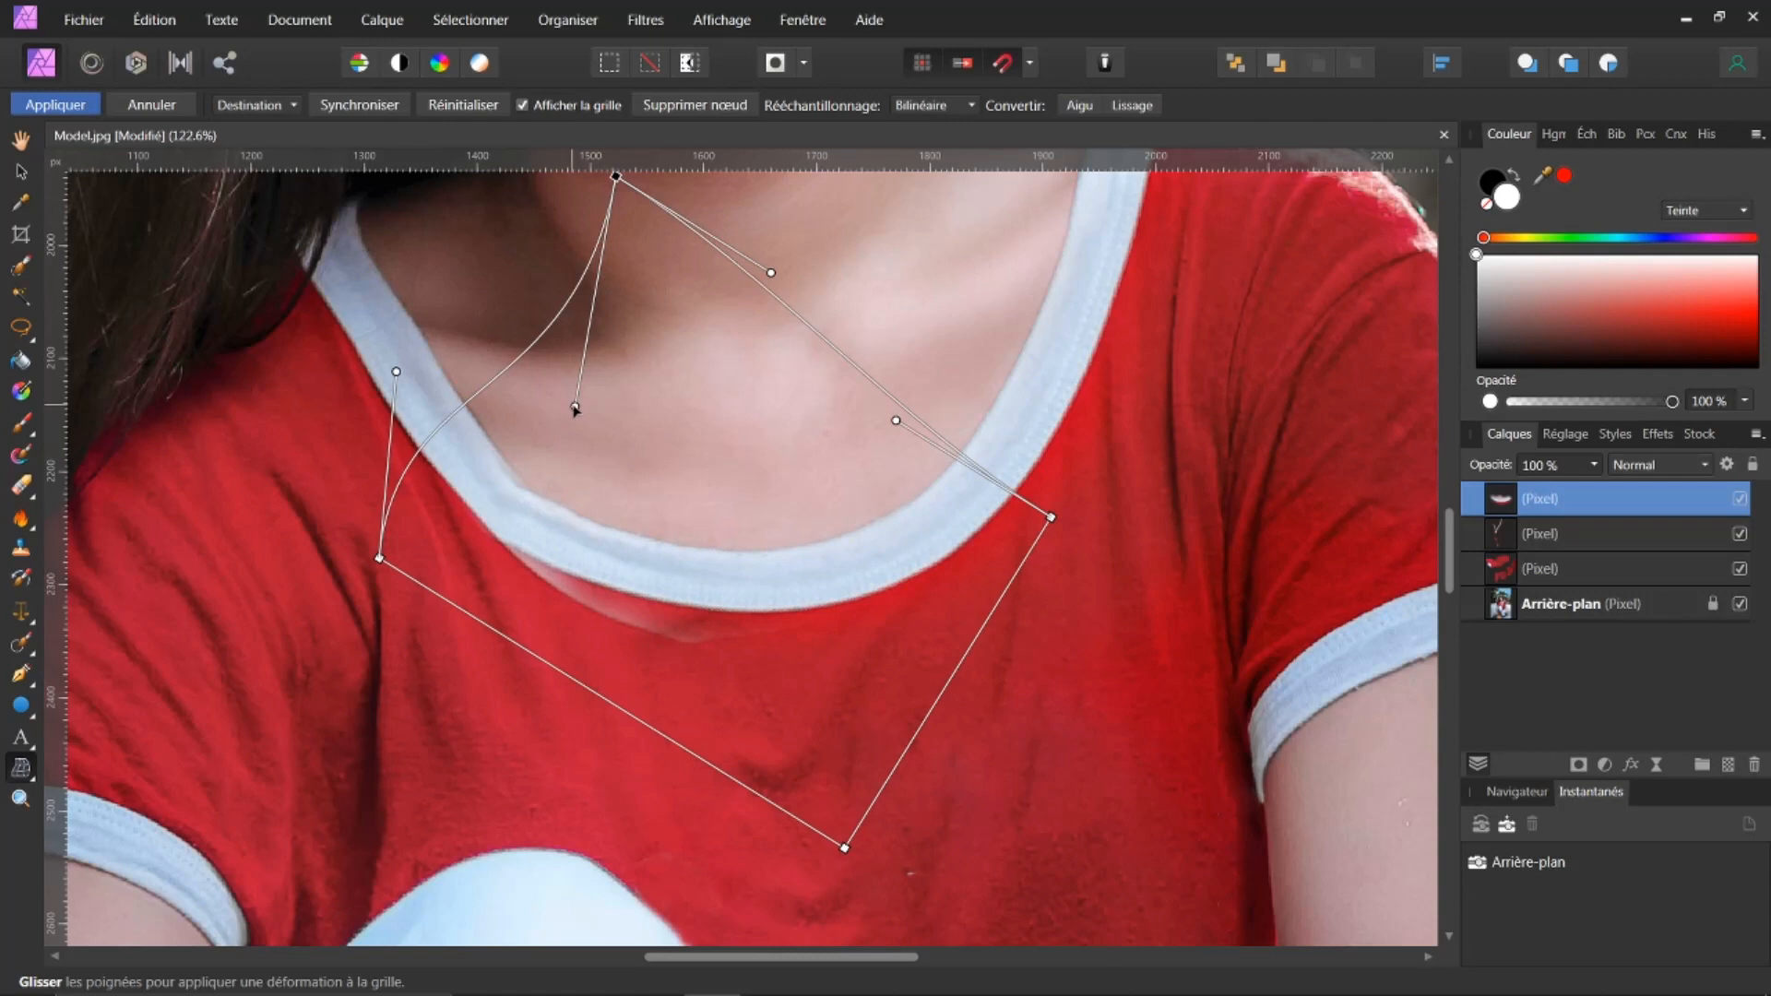
pyautogui.moveTo(579, 411); pyautogui.dragTo(557, 355)
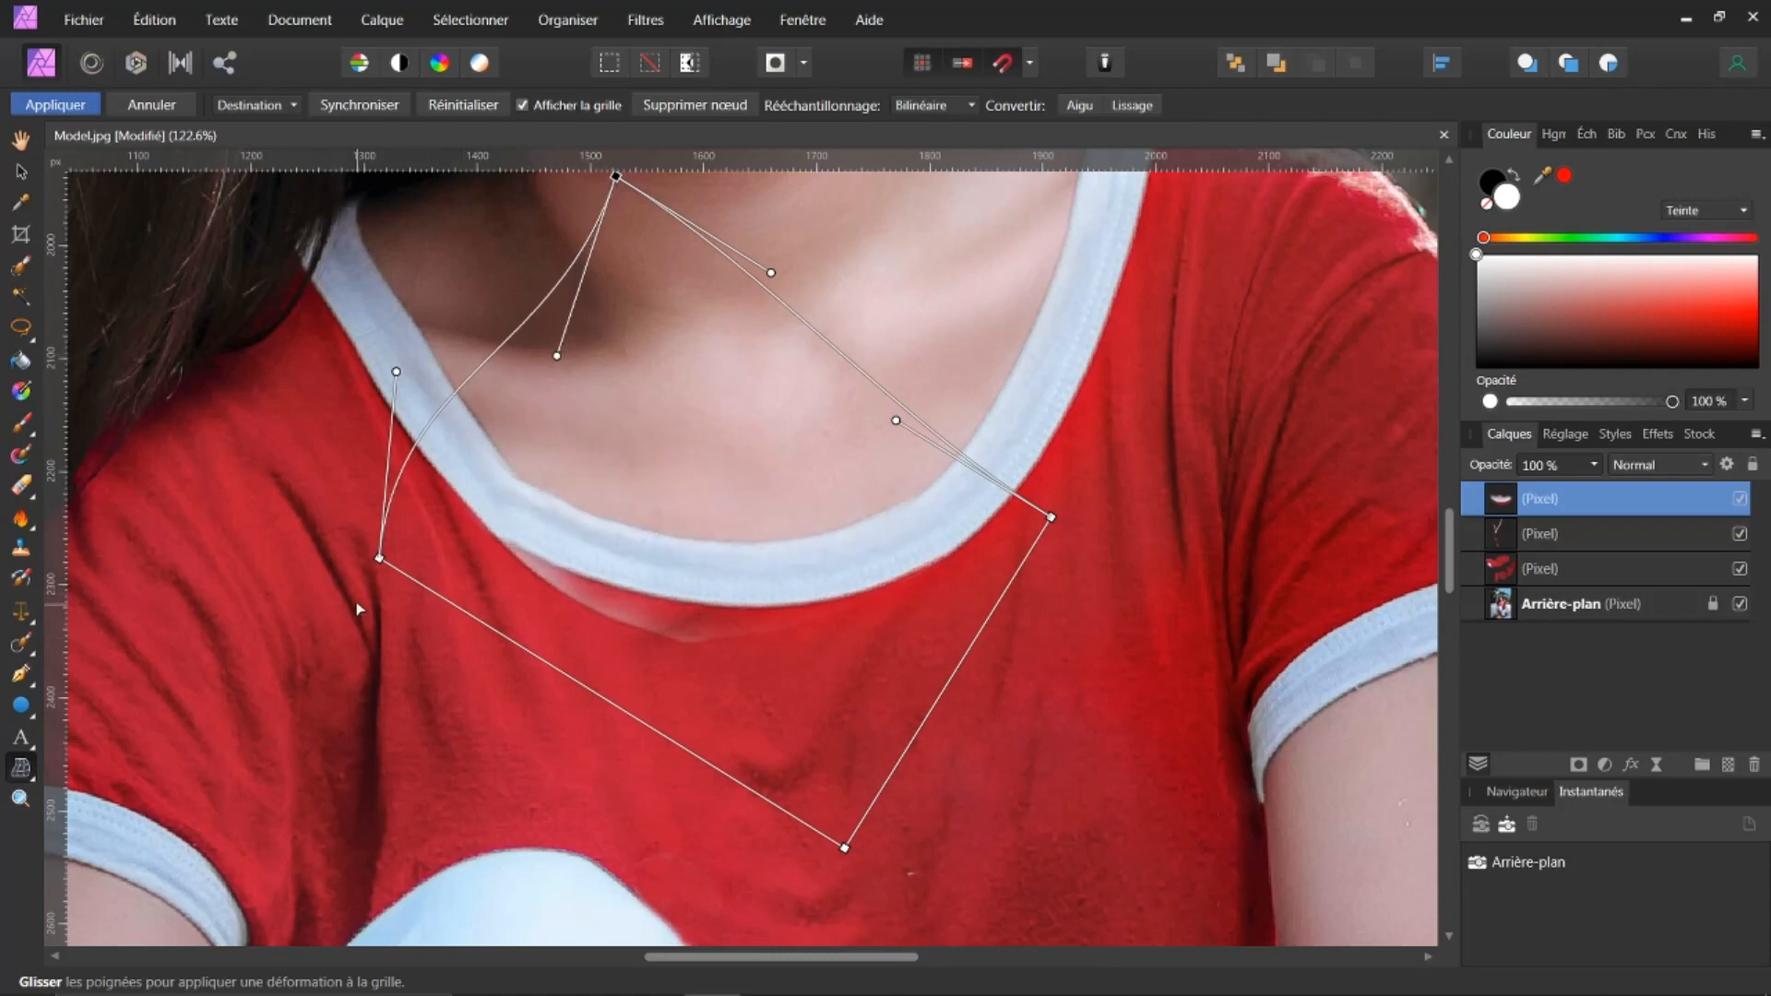
# Refine the mesh's lower corners, curve handles and upper node until the piece covers the old collar edge, and finish the warp.
pyautogui.moveTo(378, 565)
pyautogui.mouseDown()
pyautogui.moveTo(417, 565)
pyautogui.moveTo(393, 574)
pyautogui.mouseUp()
pyautogui.moveTo(411, 388); pyautogui.dragTo(447, 423)
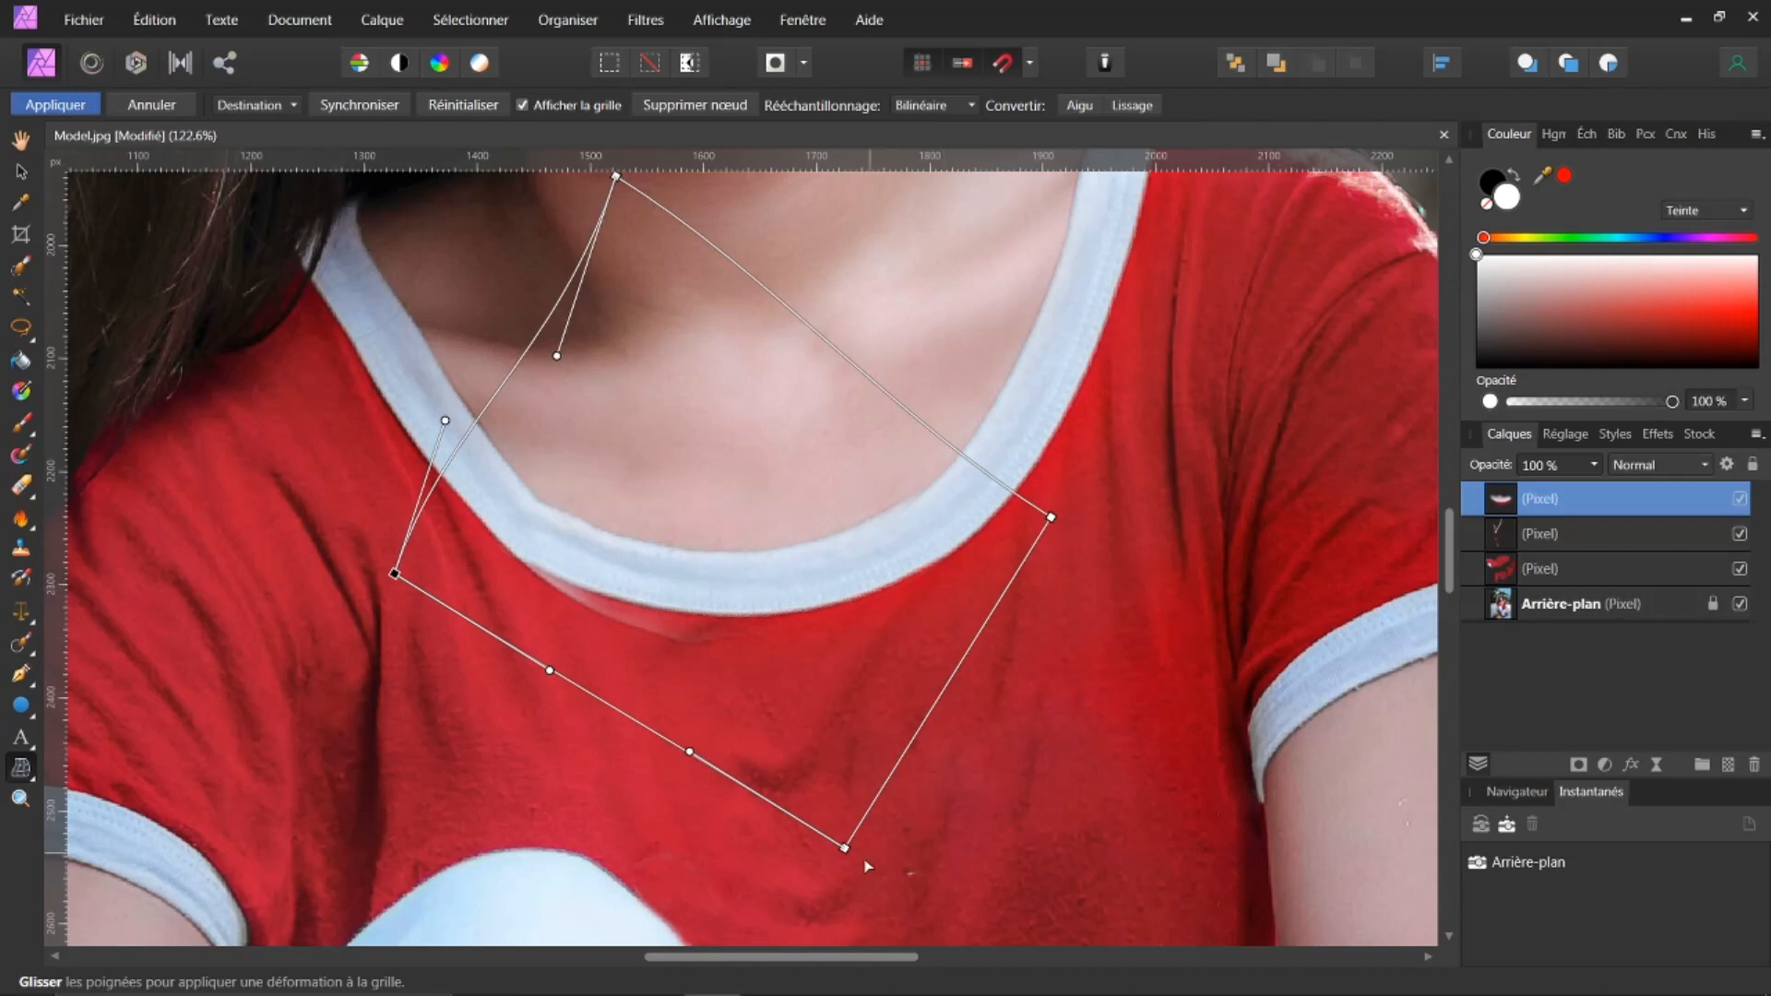
pyautogui.moveTo(846, 849); pyautogui.dragTo(774, 843)
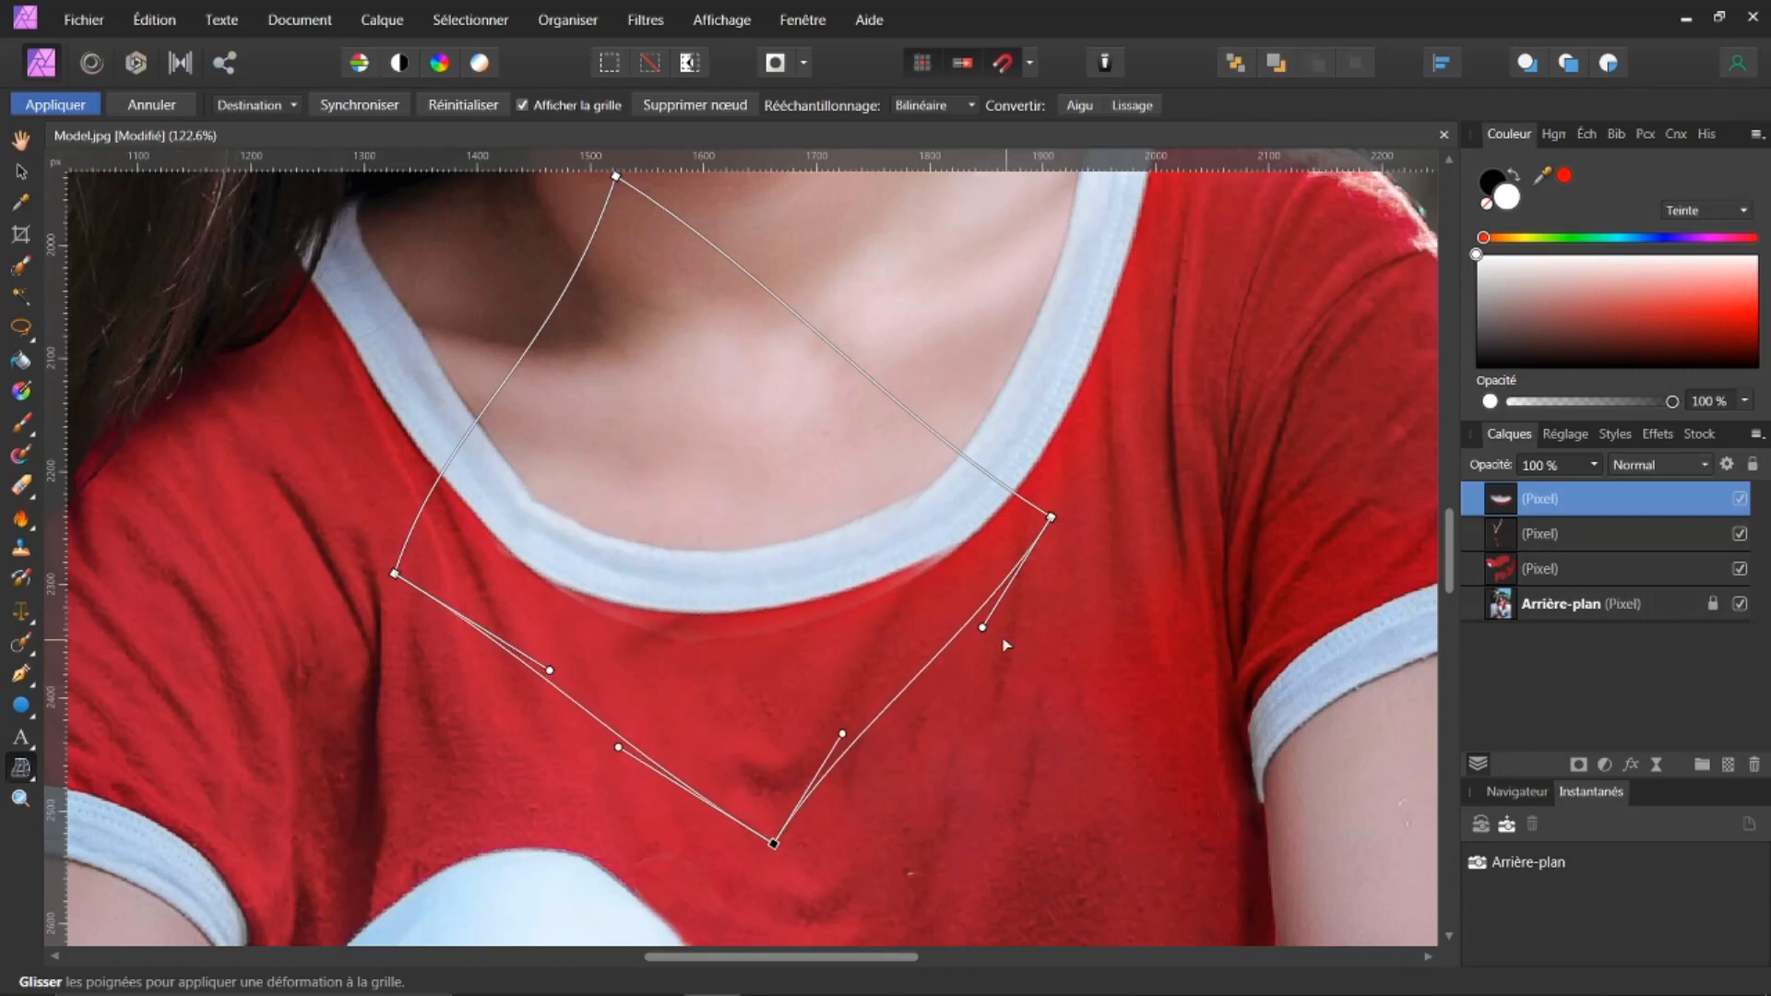
pyautogui.moveTo(980, 633); pyautogui.dragTo(944, 687)
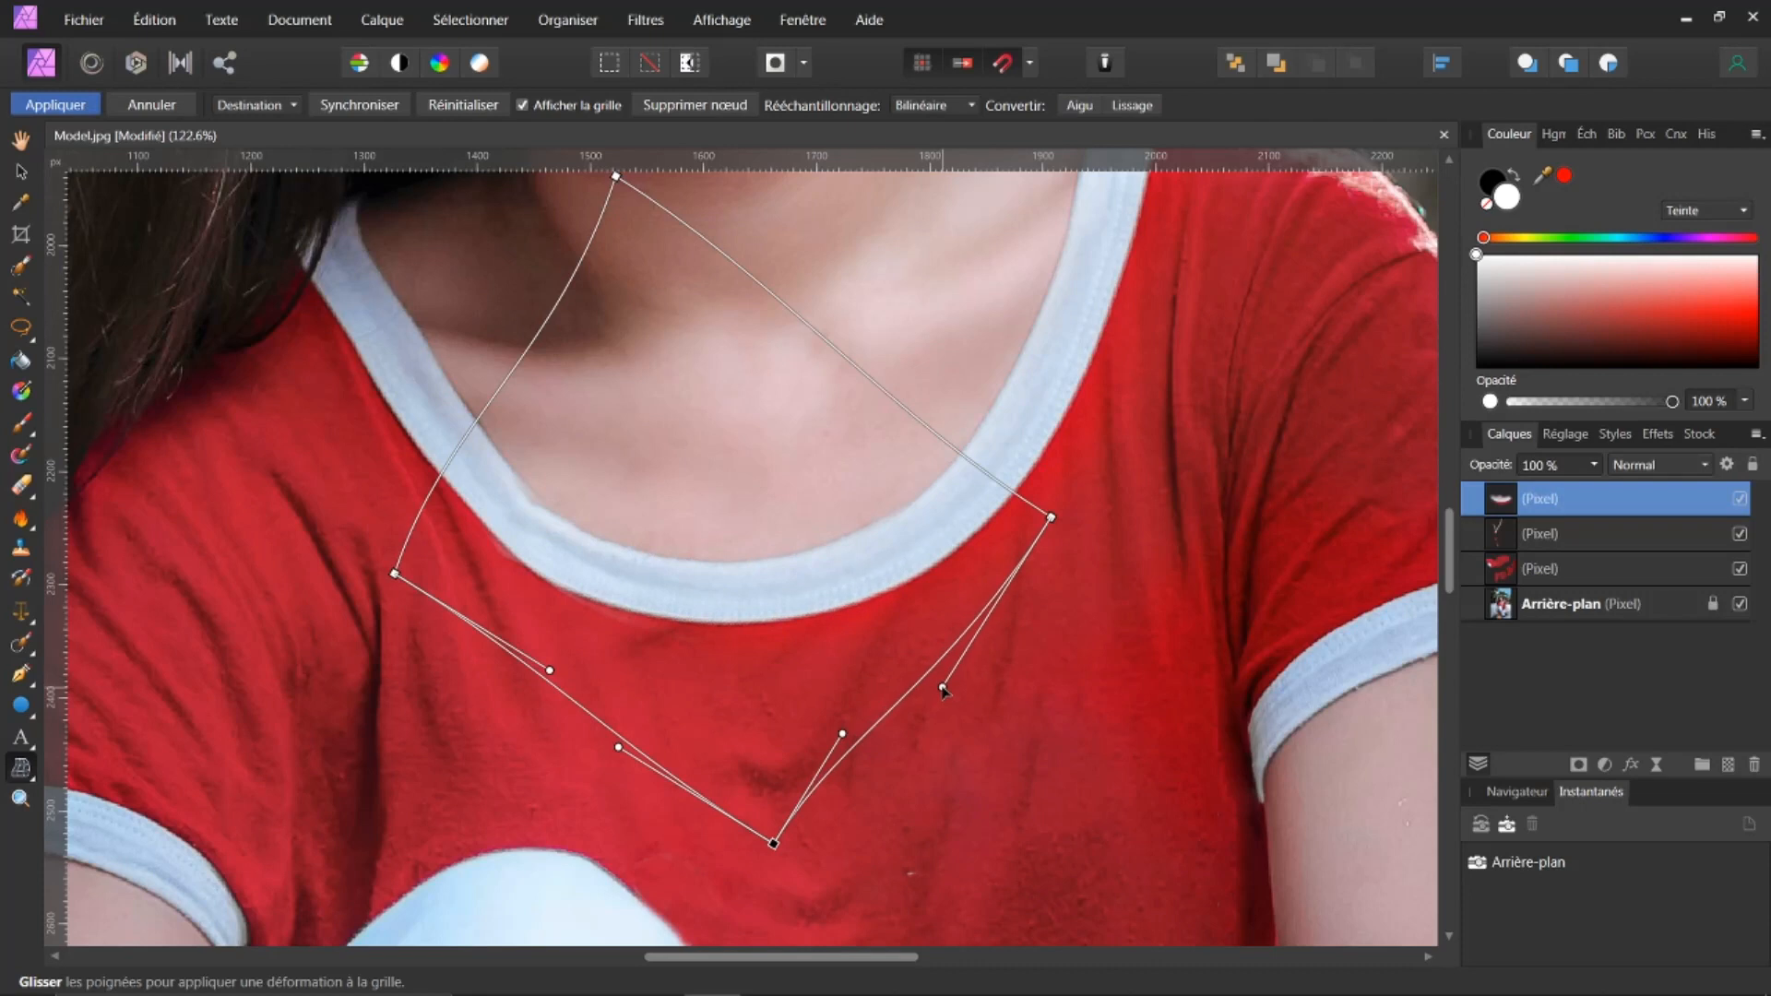
pyautogui.click(616, 176)
pyautogui.moveTo(619, 193); pyautogui.dragTo(684, 197)
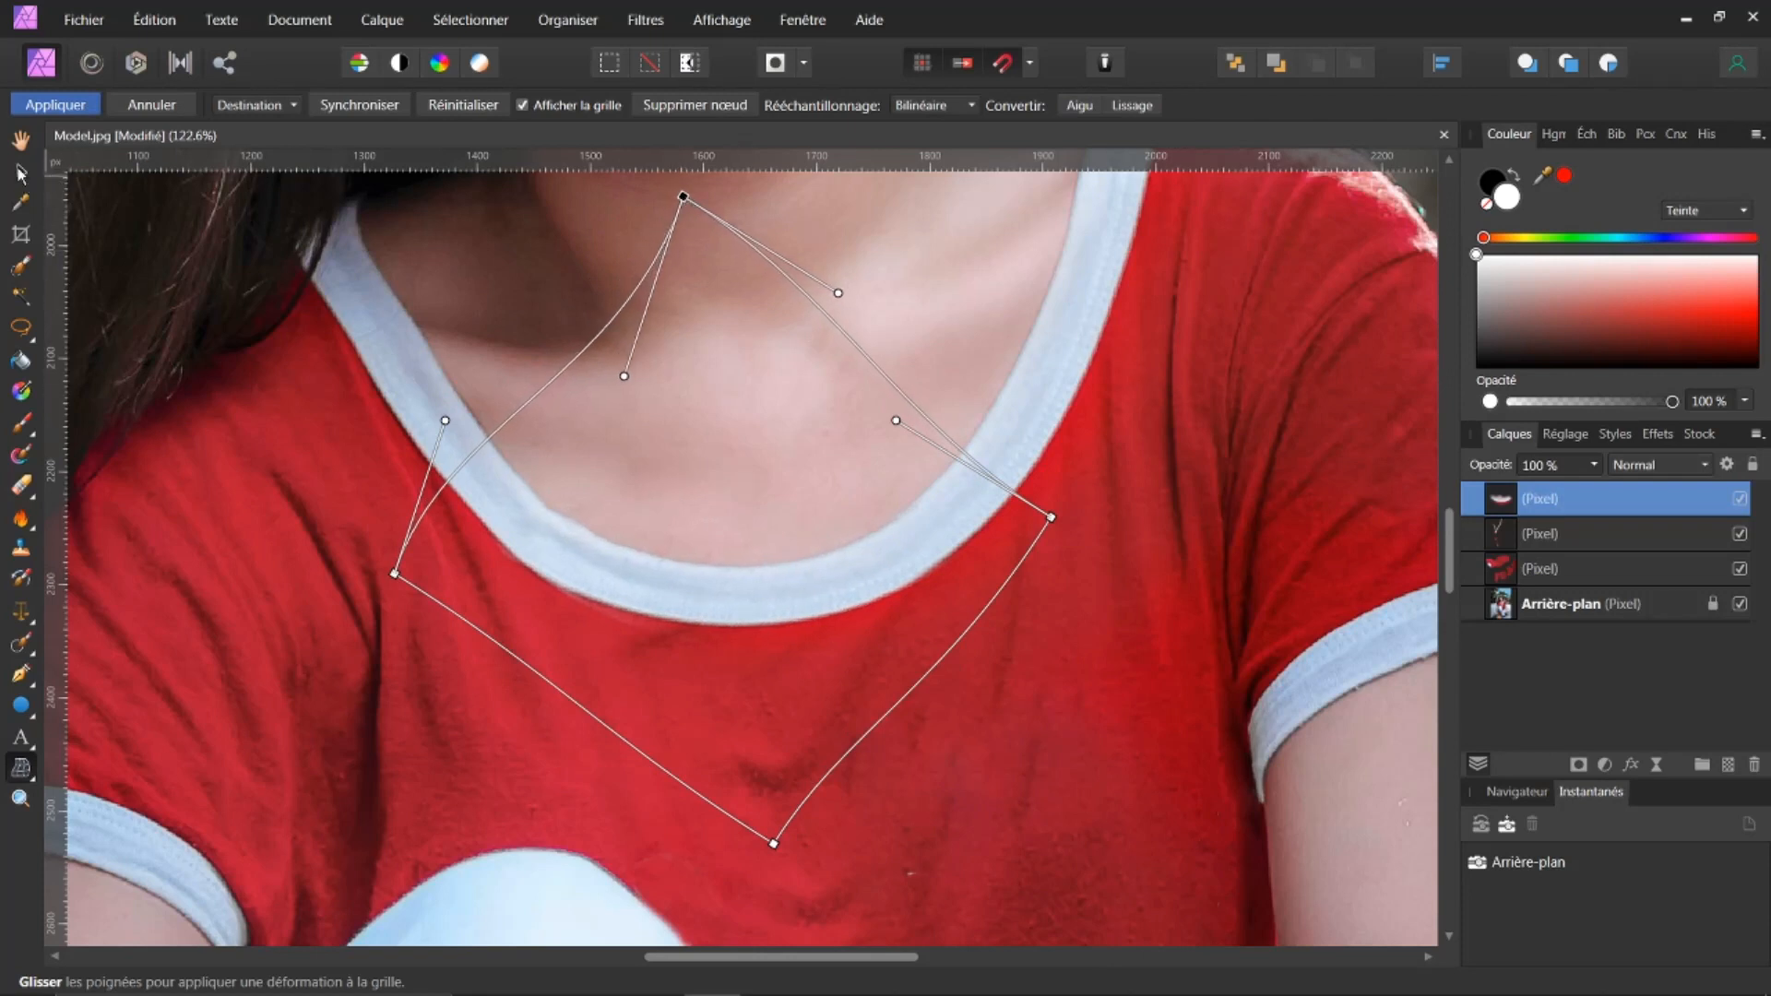
pyautogui.click(20, 139)
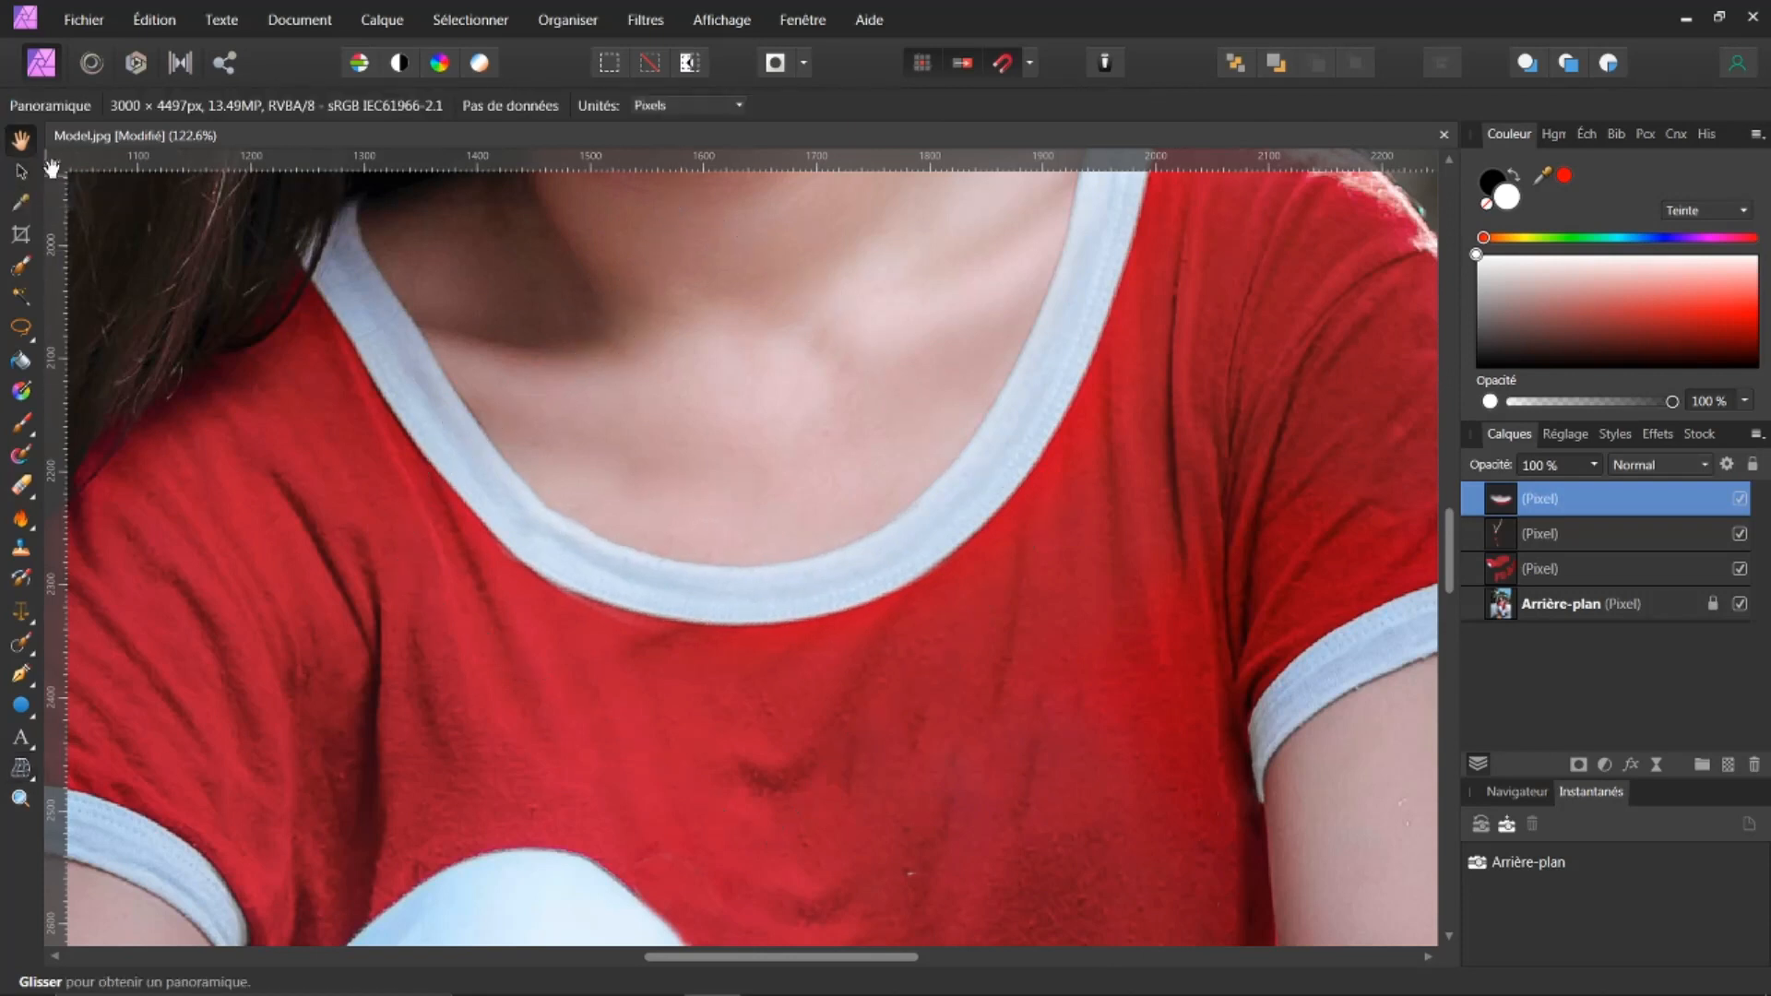
# Toggle the visibility of the cloned collar layer several times to compare the rebuilt neckline with the original kinked one.
pyautogui.click(1740, 500)
pyautogui.click(1741, 500)
pyautogui.click(1741, 501)
pyautogui.click(1740, 500)
pyautogui.click(1740, 500)
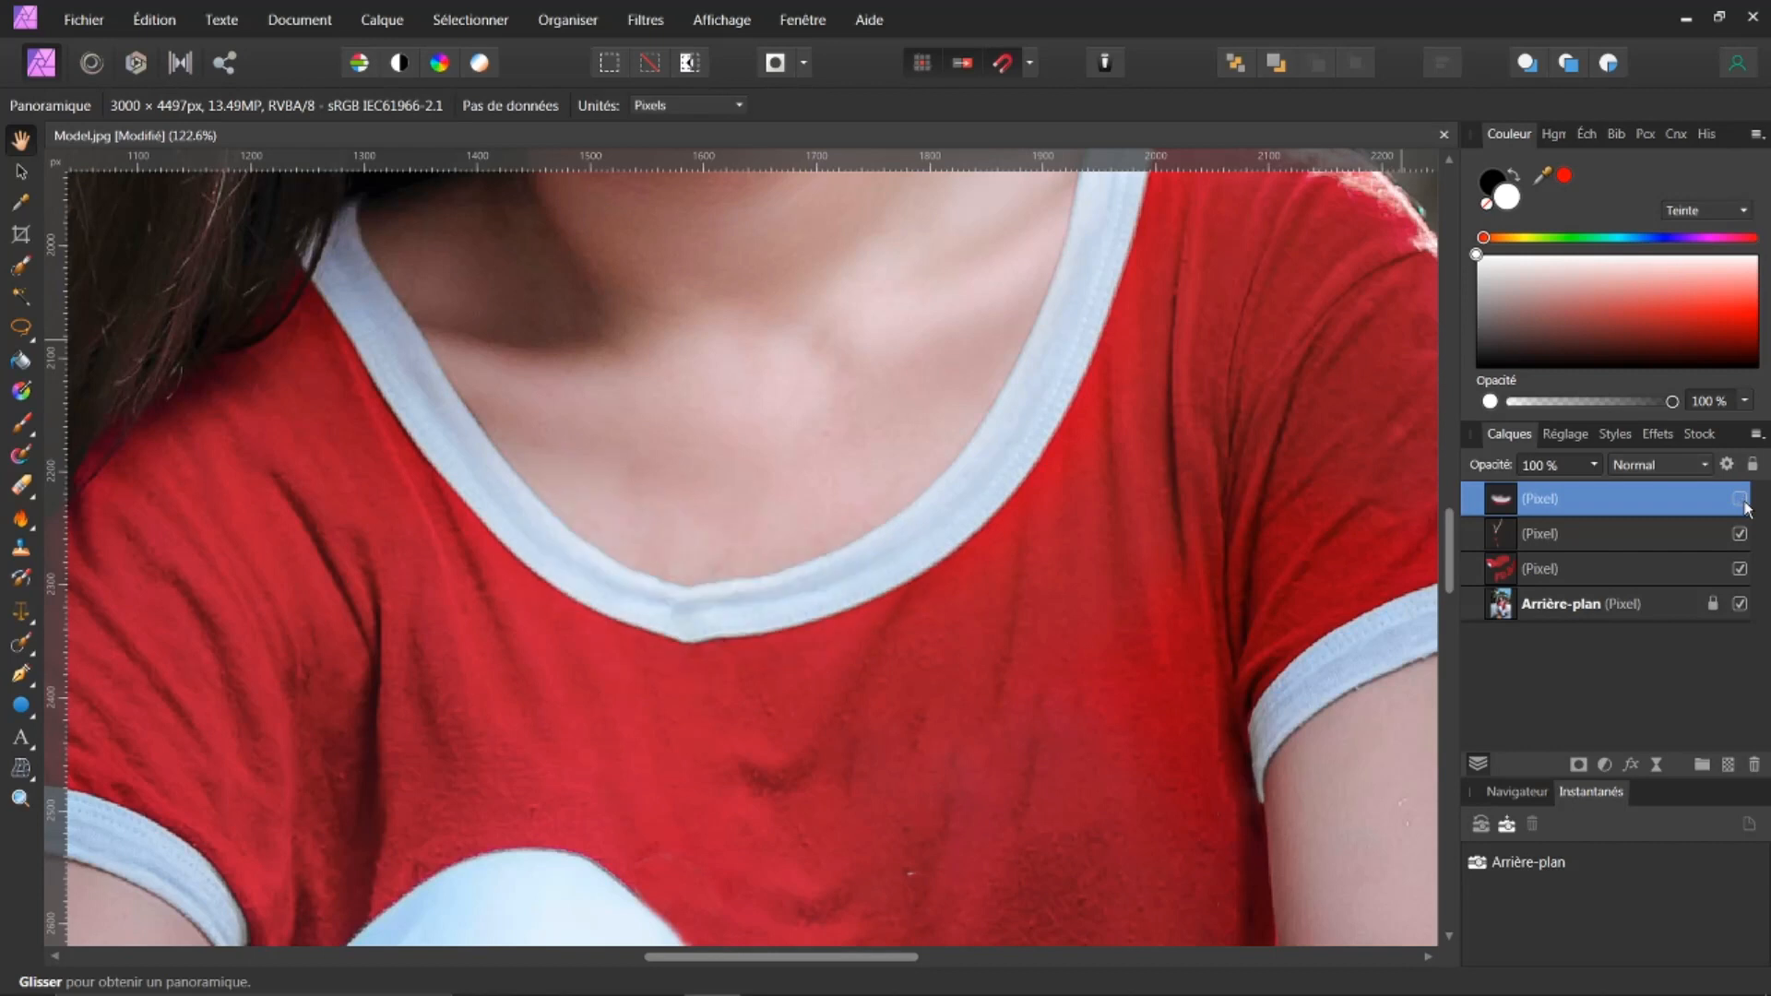
pyautogui.click(1740, 500)
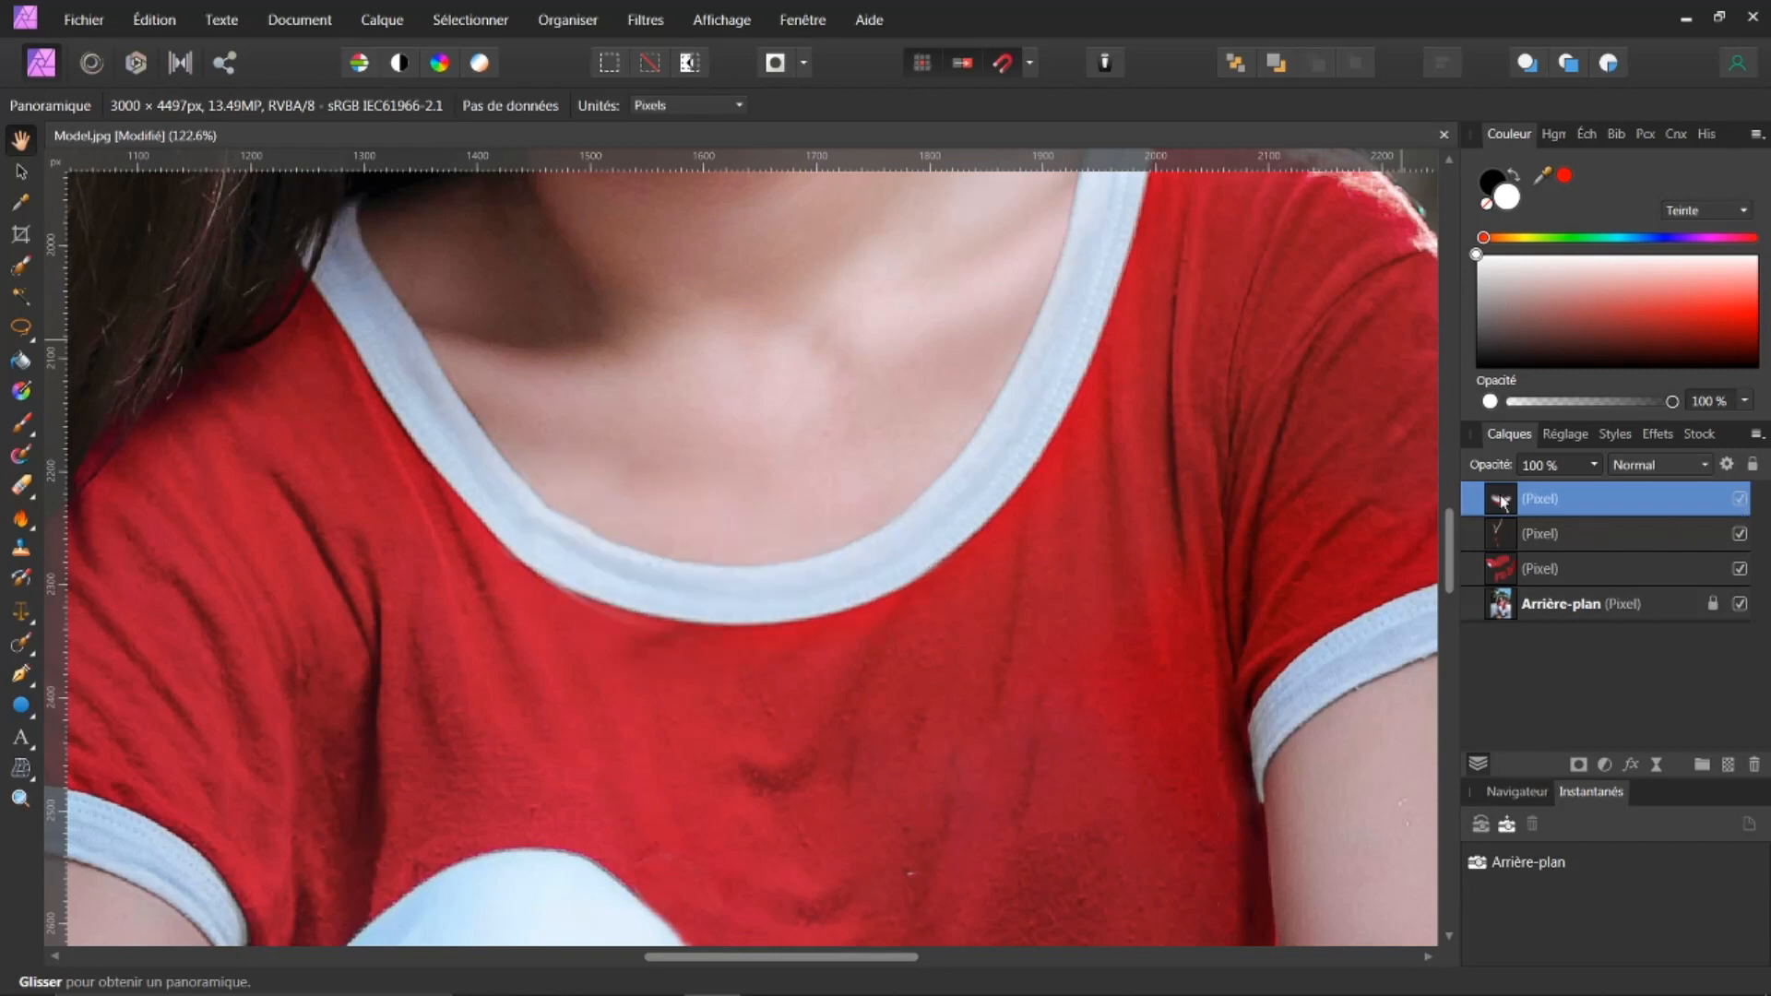
# With the 95.8 px Erase Brush, erase the surplus skin above and red fabric below the cloned collar piece on its layer.
pyautogui.click(21, 486)
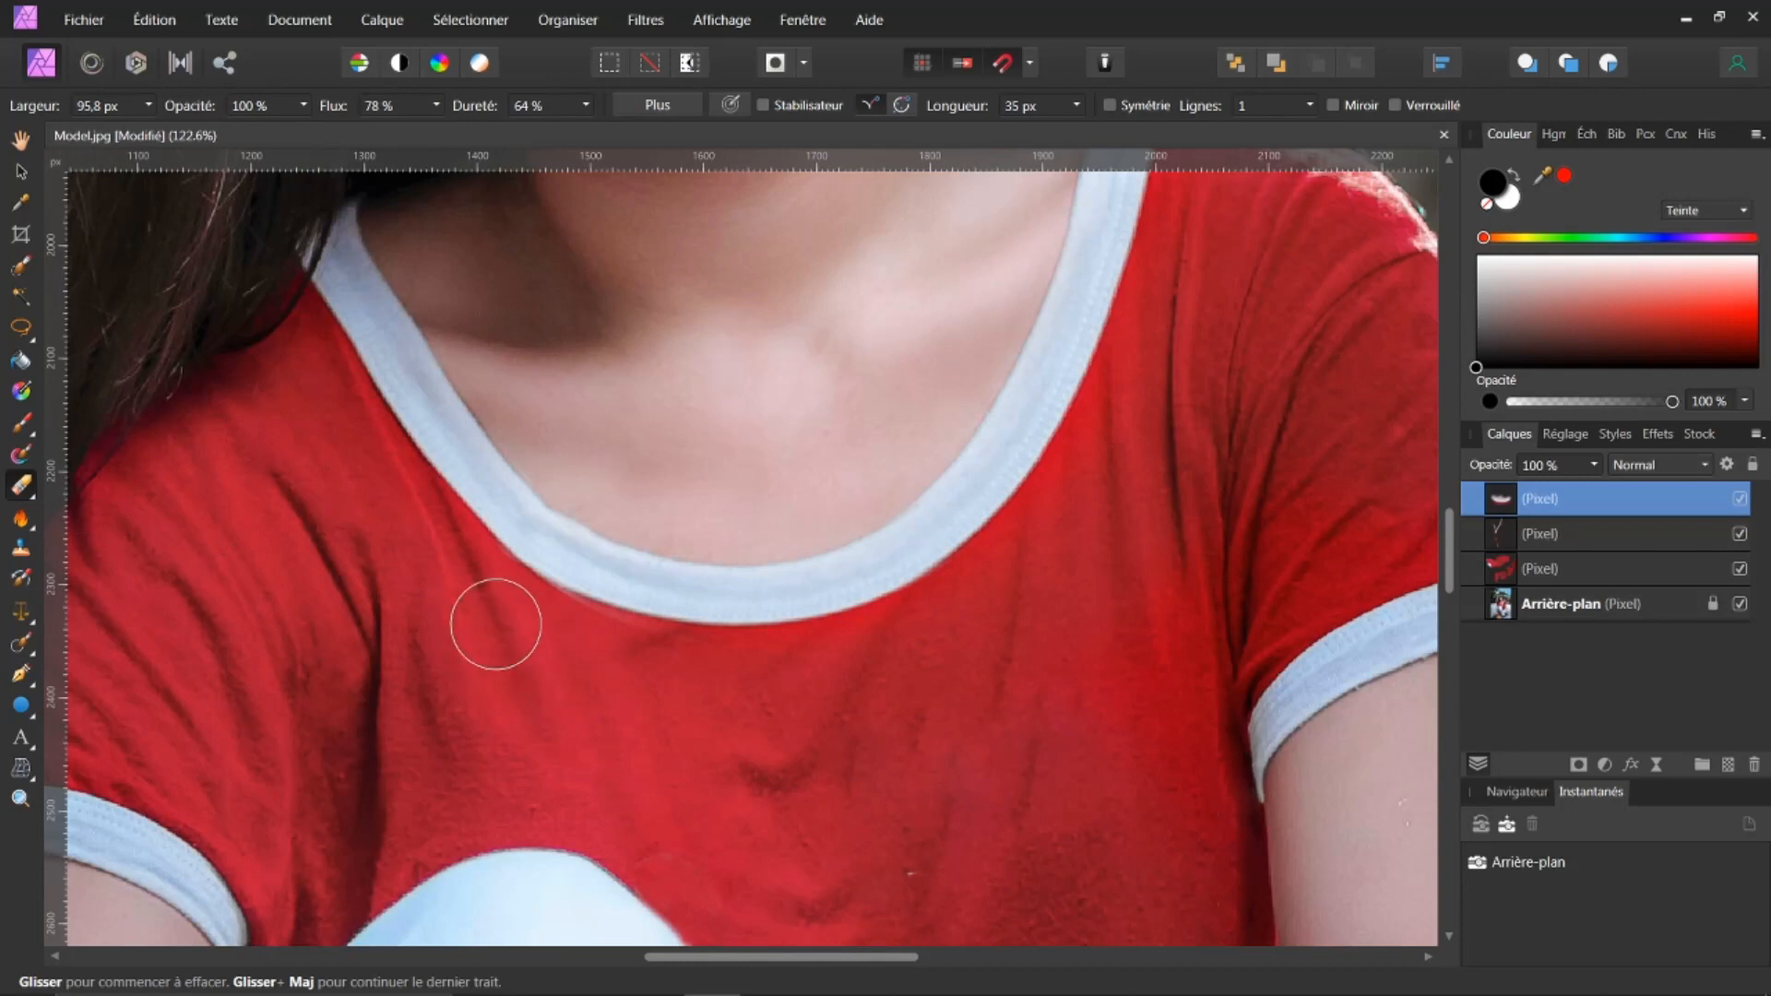
pyautogui.moveTo(620, 469)
pyautogui.mouseDown()
pyautogui.moveTo(749, 514)
pyautogui.moveTo(739, 495)
pyautogui.moveTo(820, 483)
pyautogui.mouseUp()
pyautogui.moveTo(635, 572)
pyautogui.mouseDown()
pyautogui.moveTo(628, 625)
pyautogui.moveTo(715, 600)
pyautogui.moveTo(664, 620)
pyautogui.moveTo(632, 673)
pyautogui.moveTo(676, 695)
pyautogui.moveTo(759, 688)
pyautogui.moveTo(630, 684)
pyautogui.mouseUp()
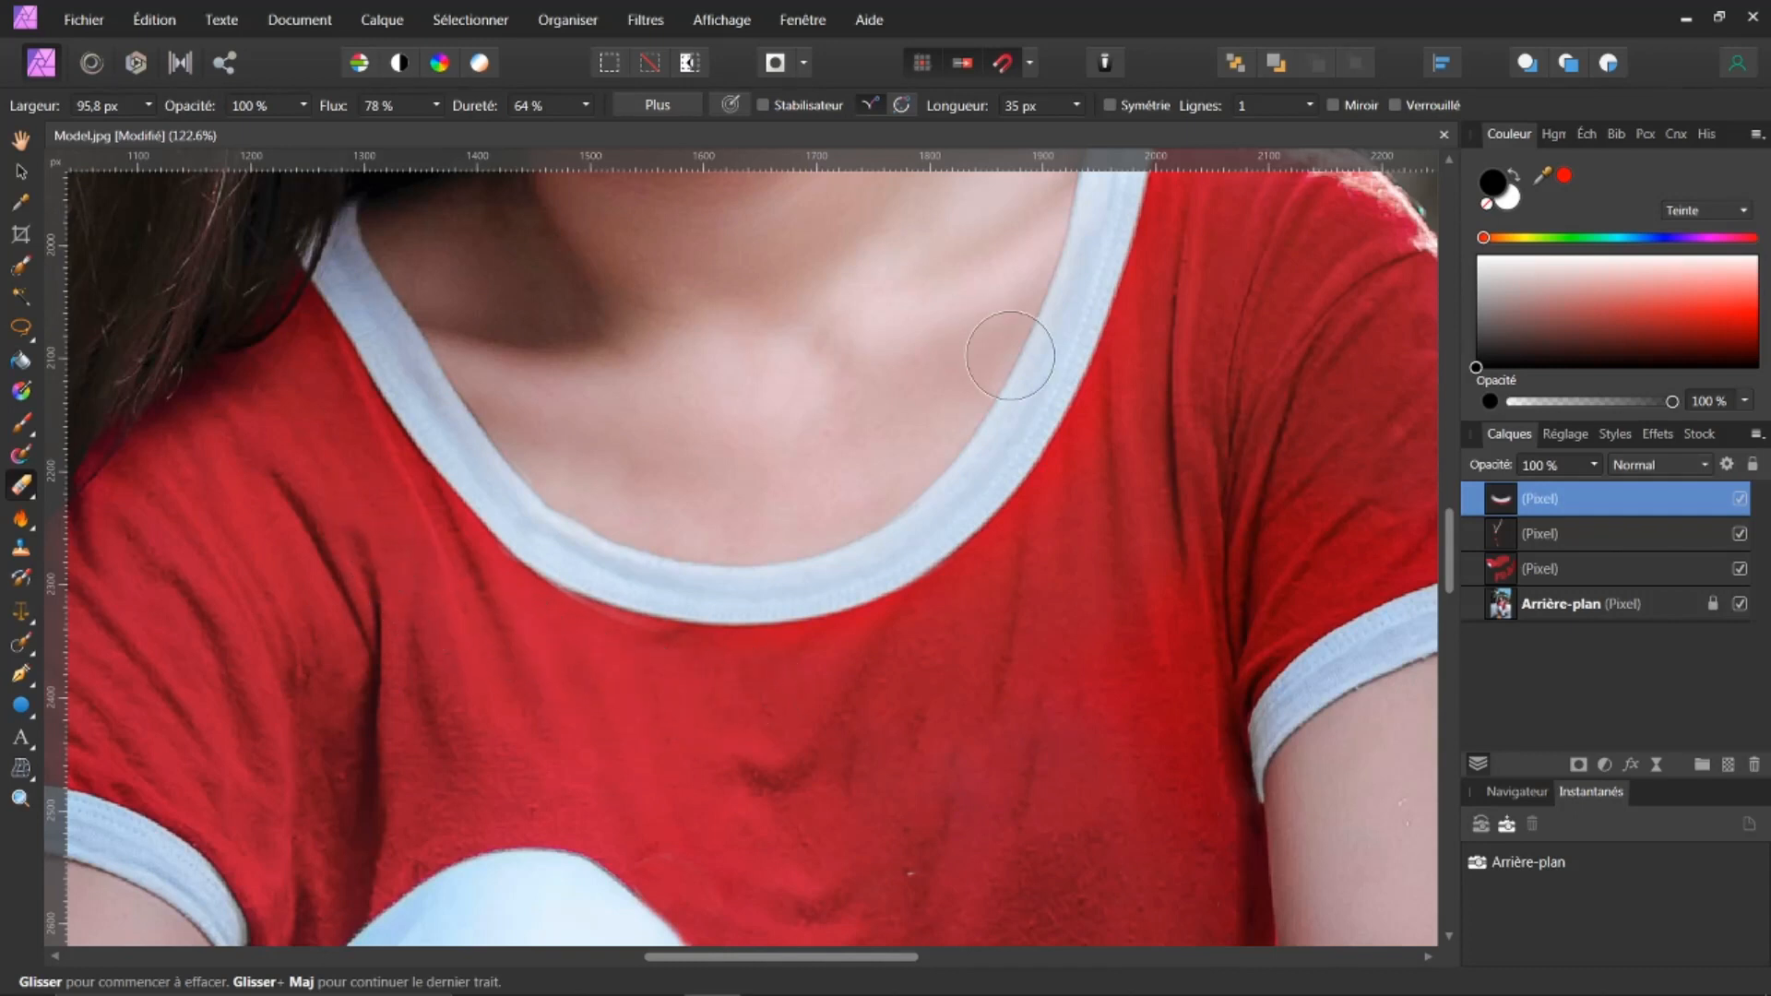
pyautogui.scroll(-5, 1010, 355)
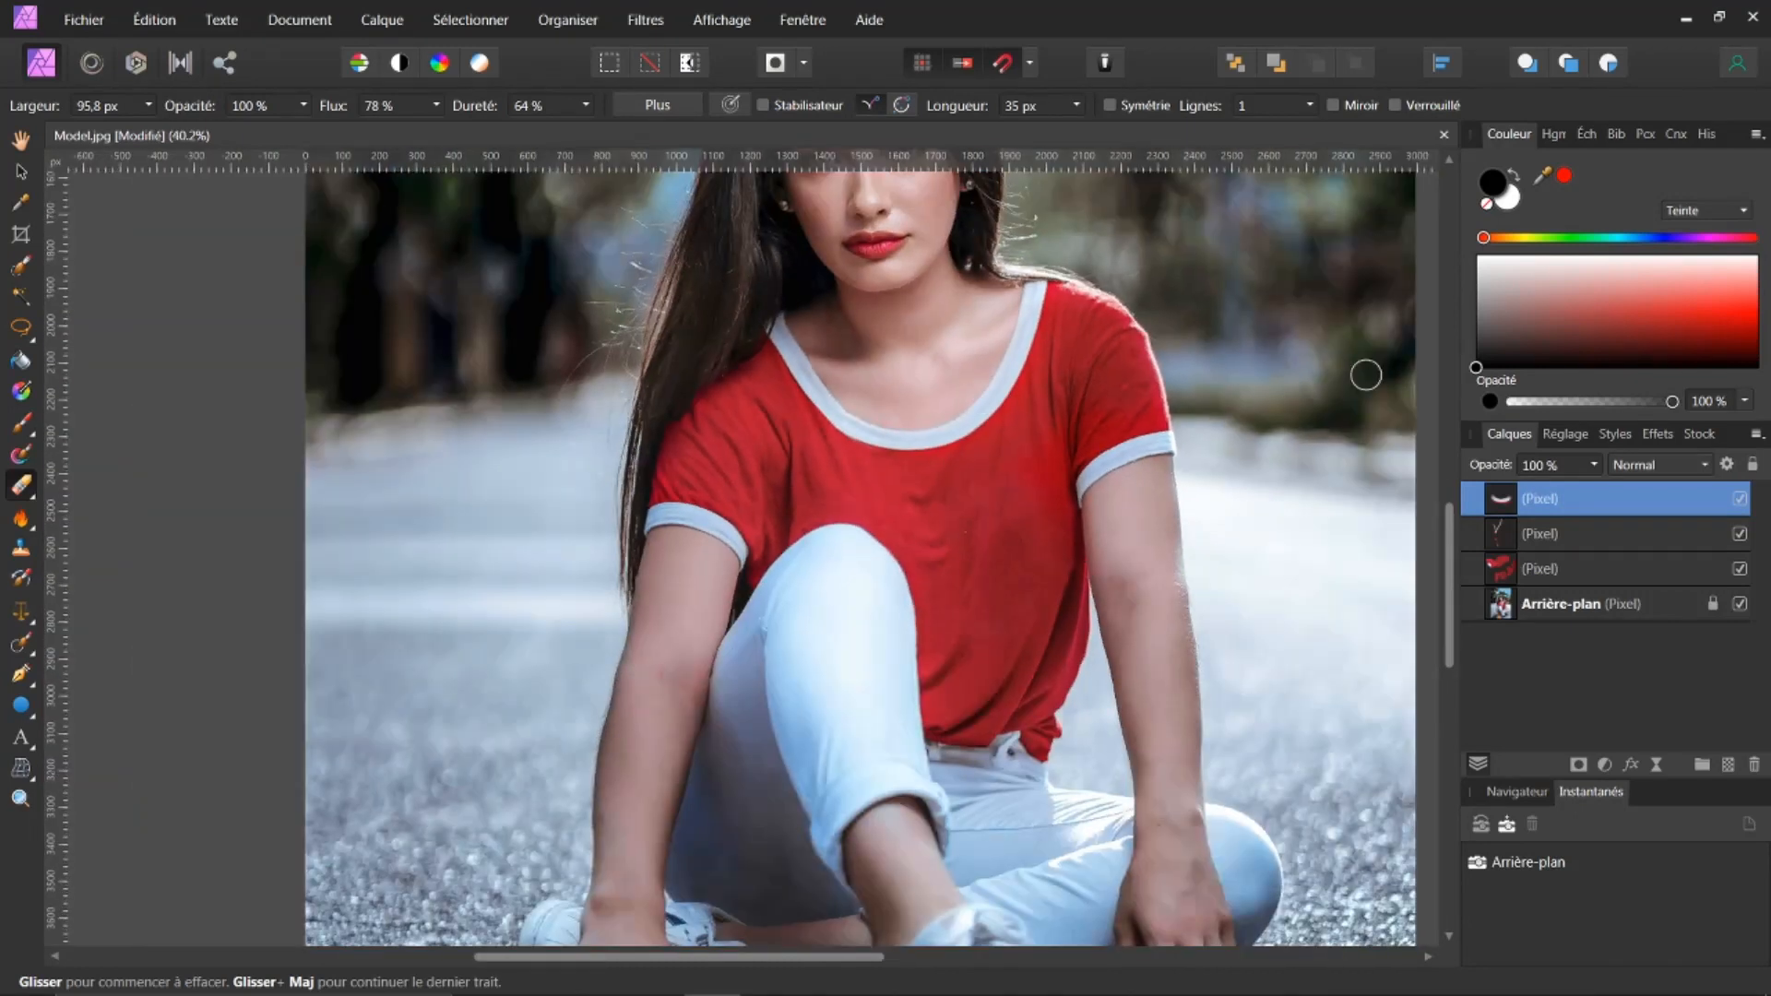
pyautogui.moveTo(1450, 583); pyautogui.dragTo(1448, 546)
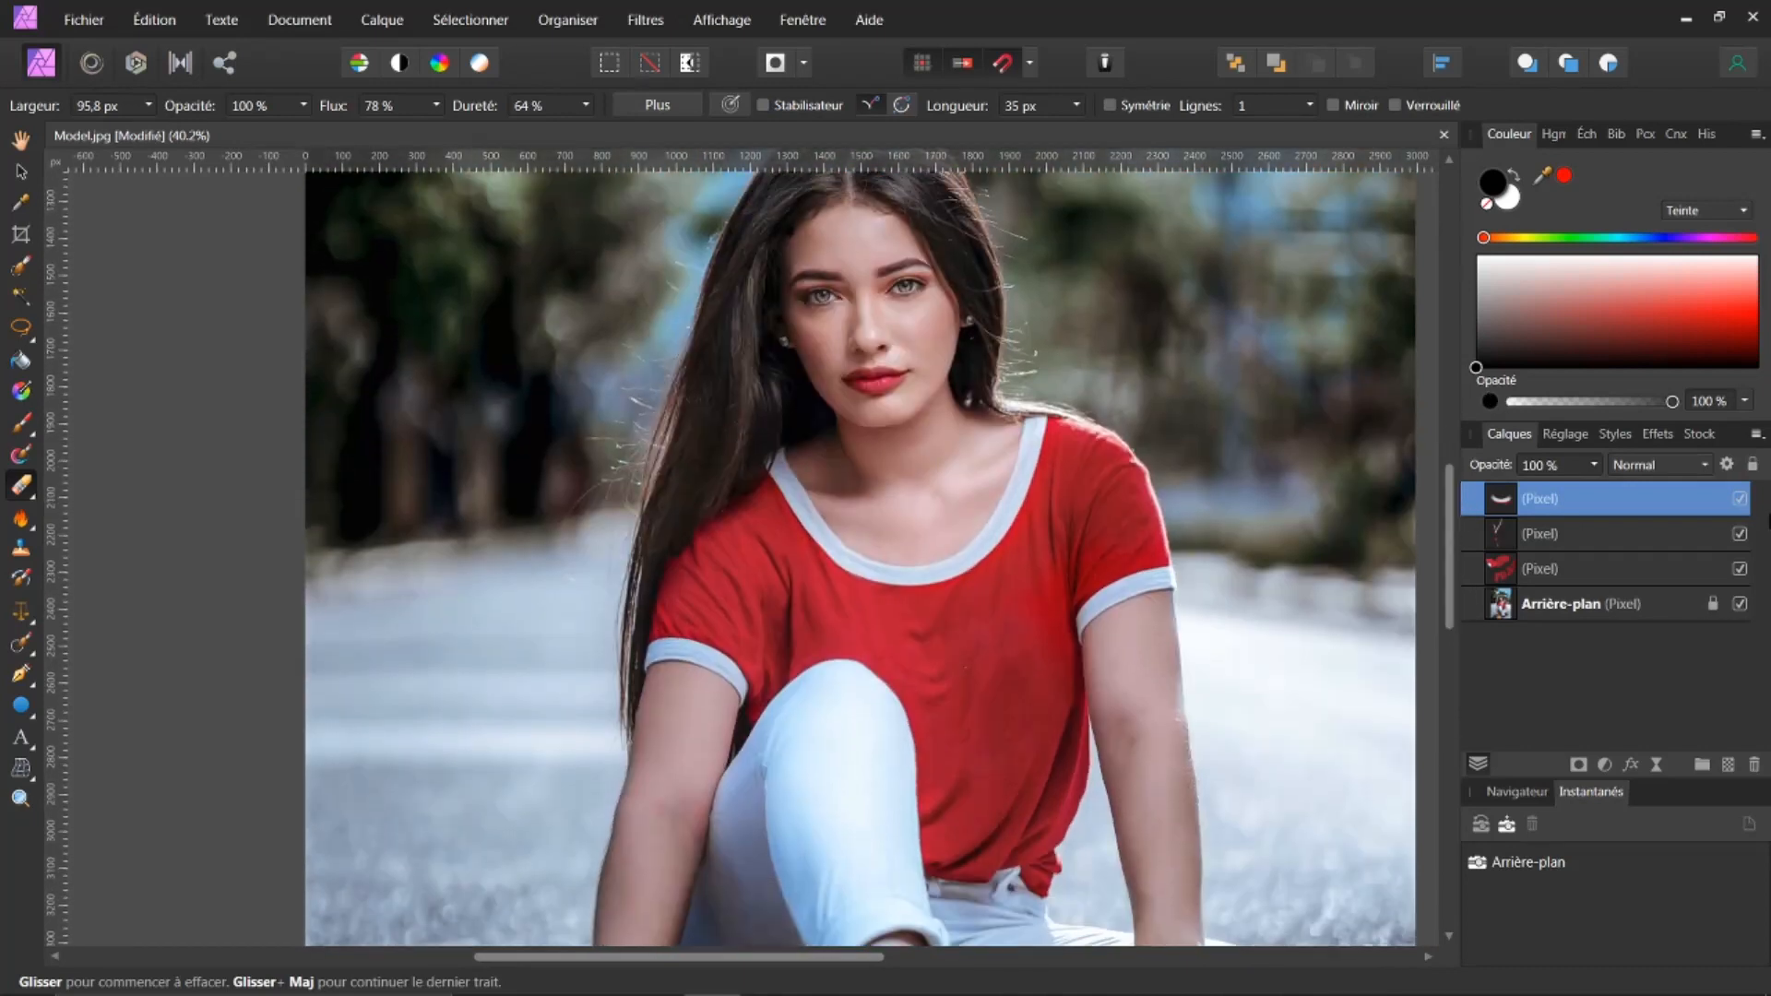
pyautogui.click(1558, 537)
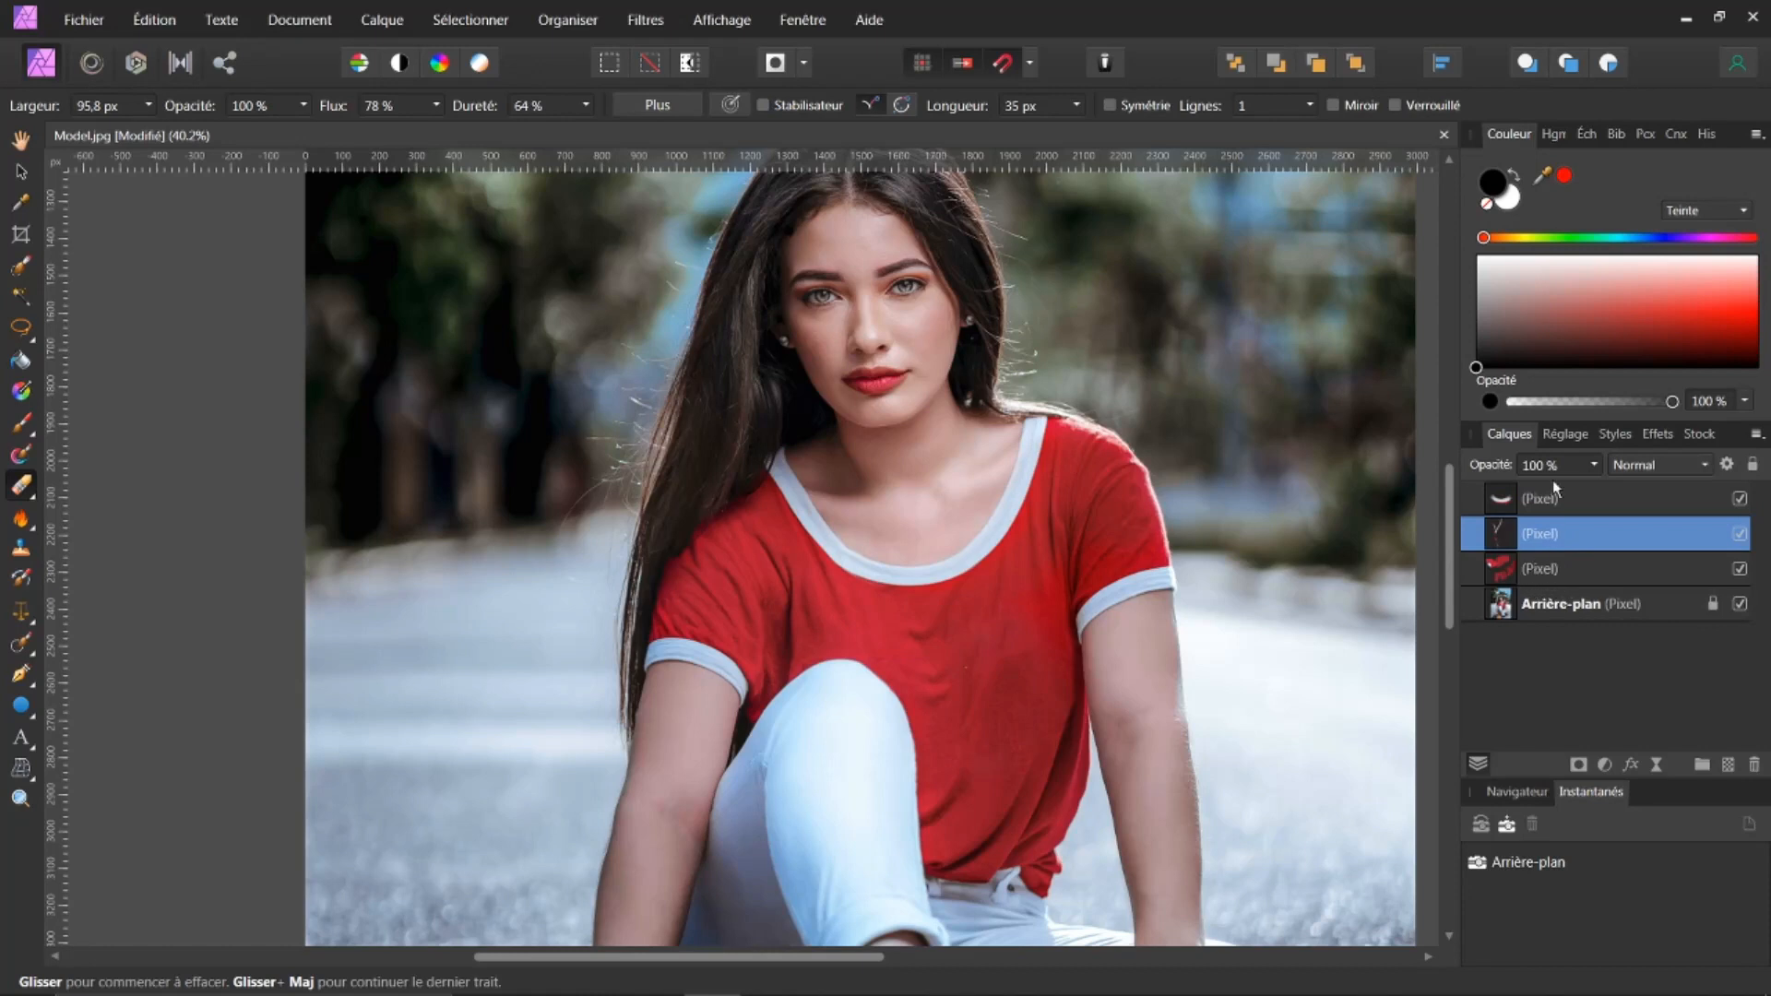
pyautogui.keyDown('shift'); pyautogui.click(1550, 501); pyautogui.keyUp('shift')
pyautogui.keyDown('shift'); pyautogui.click(1536, 569); pyautogui.keyUp('shift')
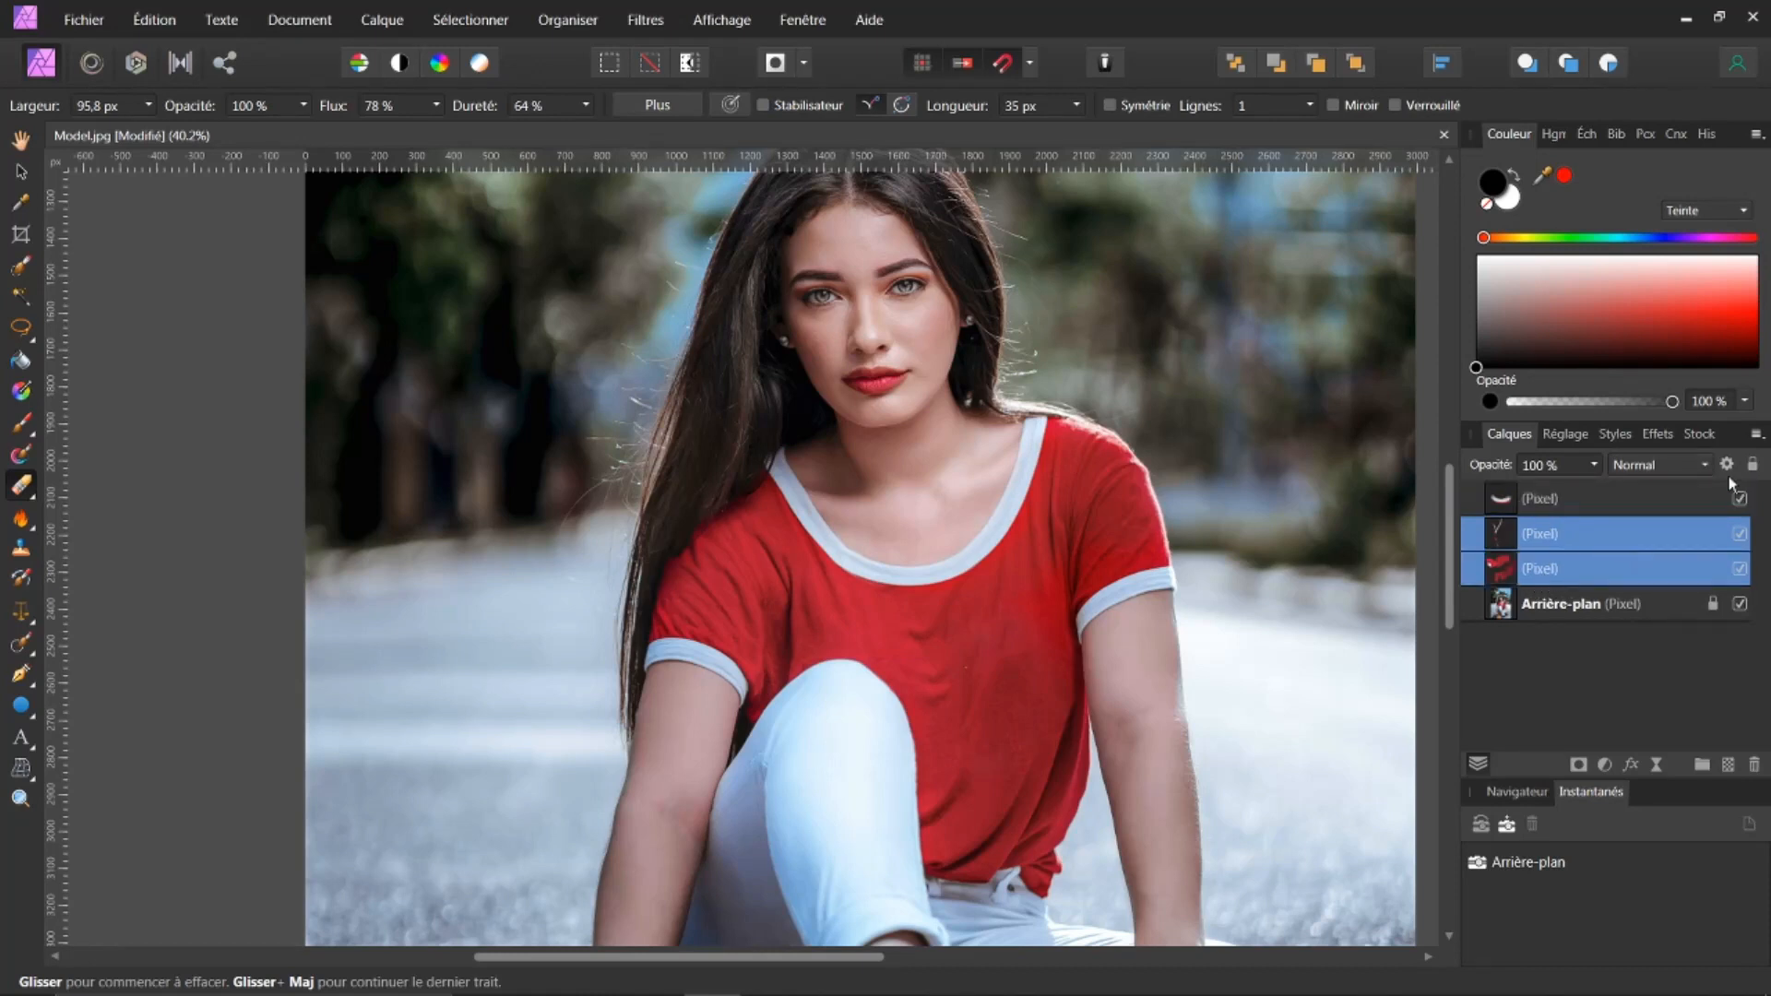
pyautogui.keyDown('shift'); pyautogui.click(1581, 500); pyautogui.keyUp('shift')
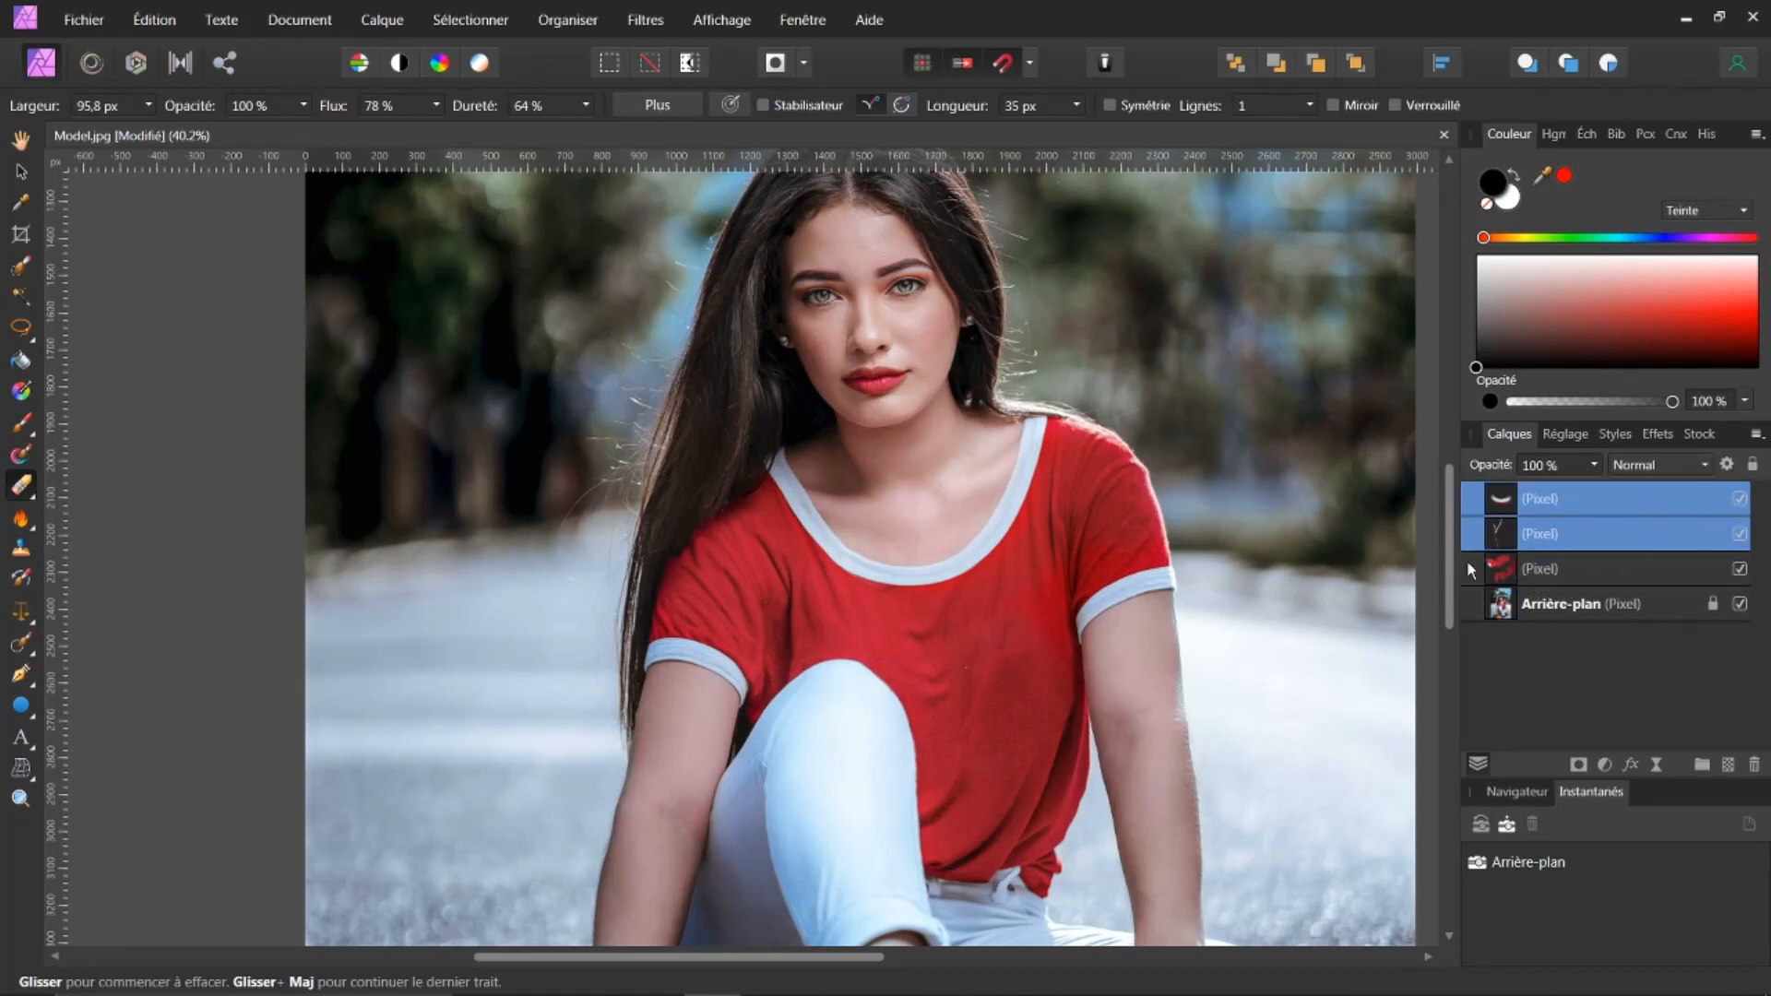
pyautogui.keyDown('ctrl'); pyautogui.click(1500, 568); pyautogui.keyUp('ctrl')
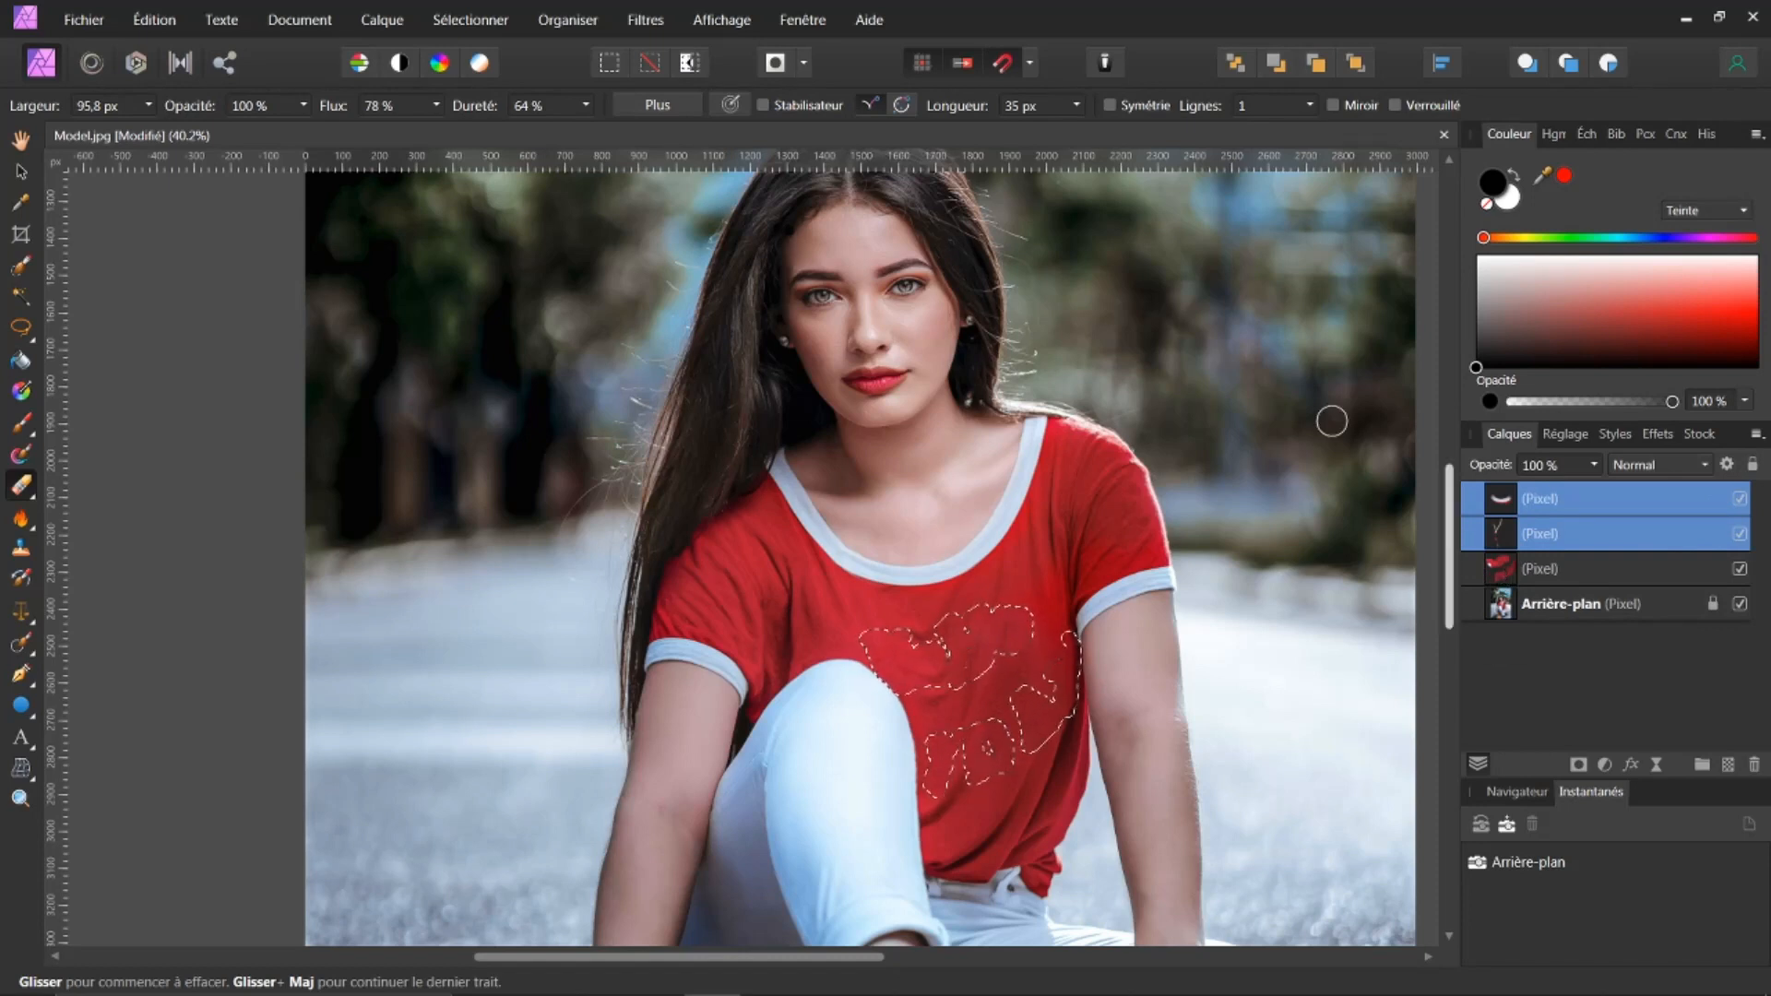
pyautogui.click(471, 20)
pyautogui.click(472, 64)
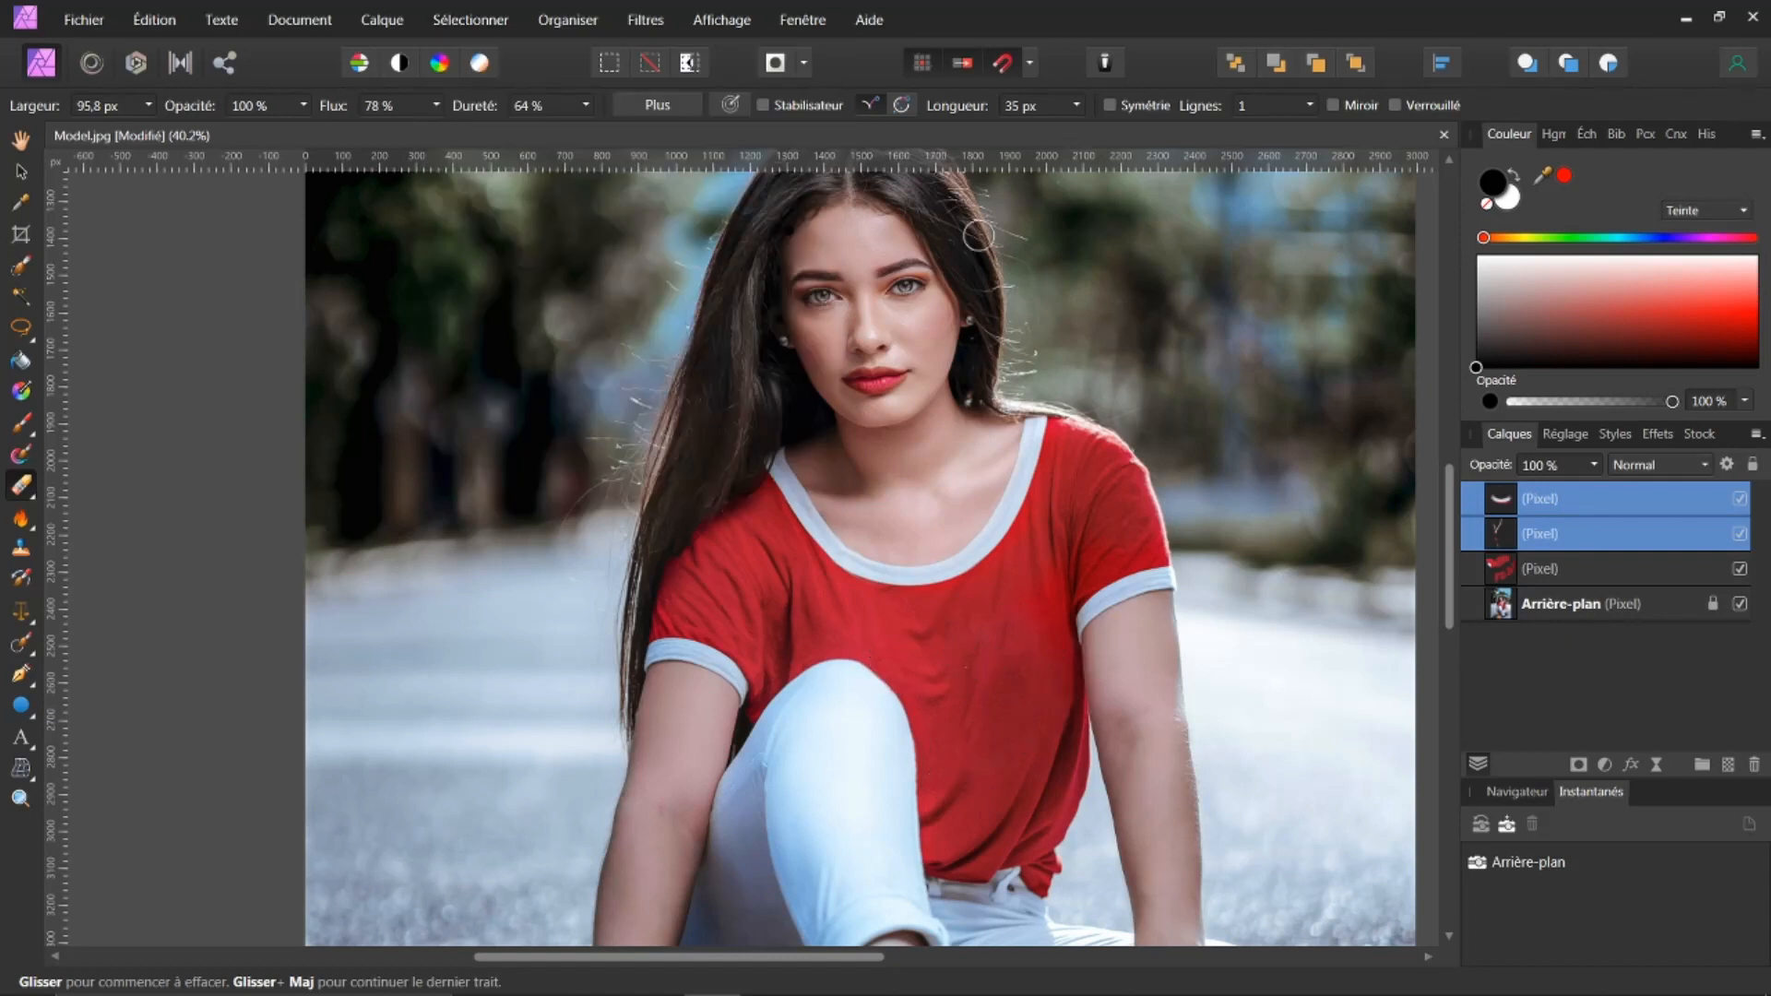
pyautogui.keyDown('shift'); pyautogui.click(1502, 574); pyautogui.keyUp('shift')
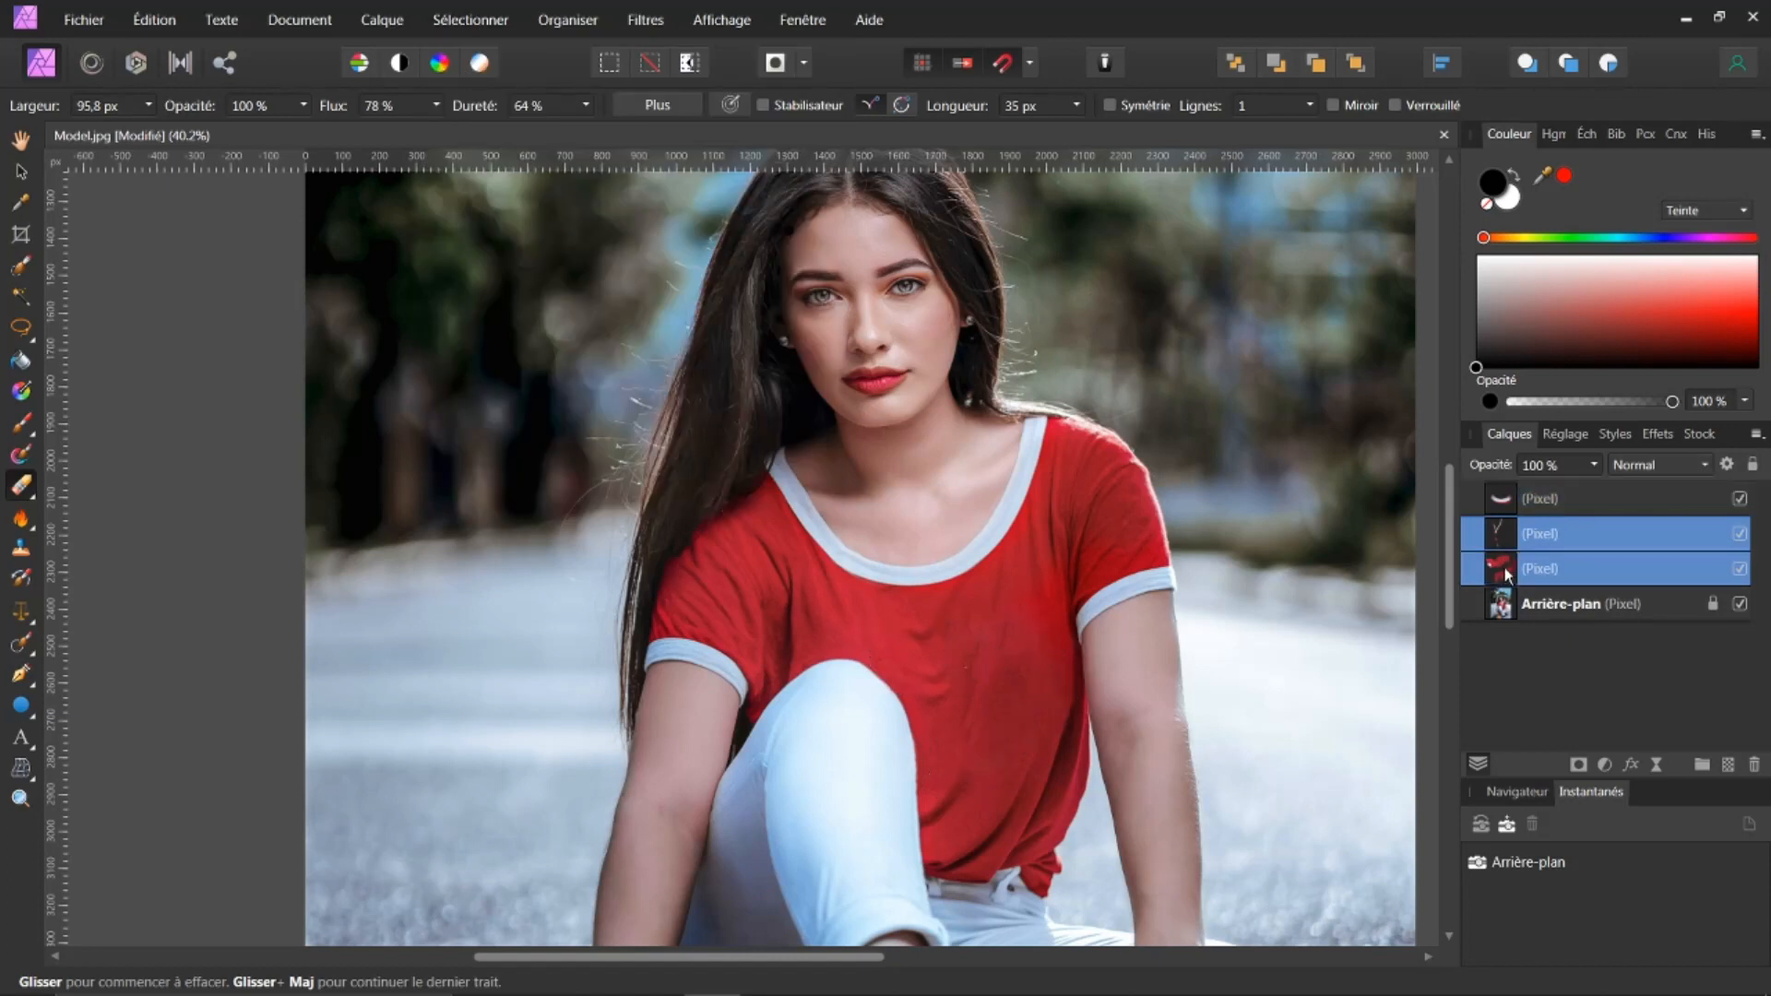
pyautogui.keyDown('shift'); pyautogui.click(1504, 505); pyautogui.keyUp('shift')
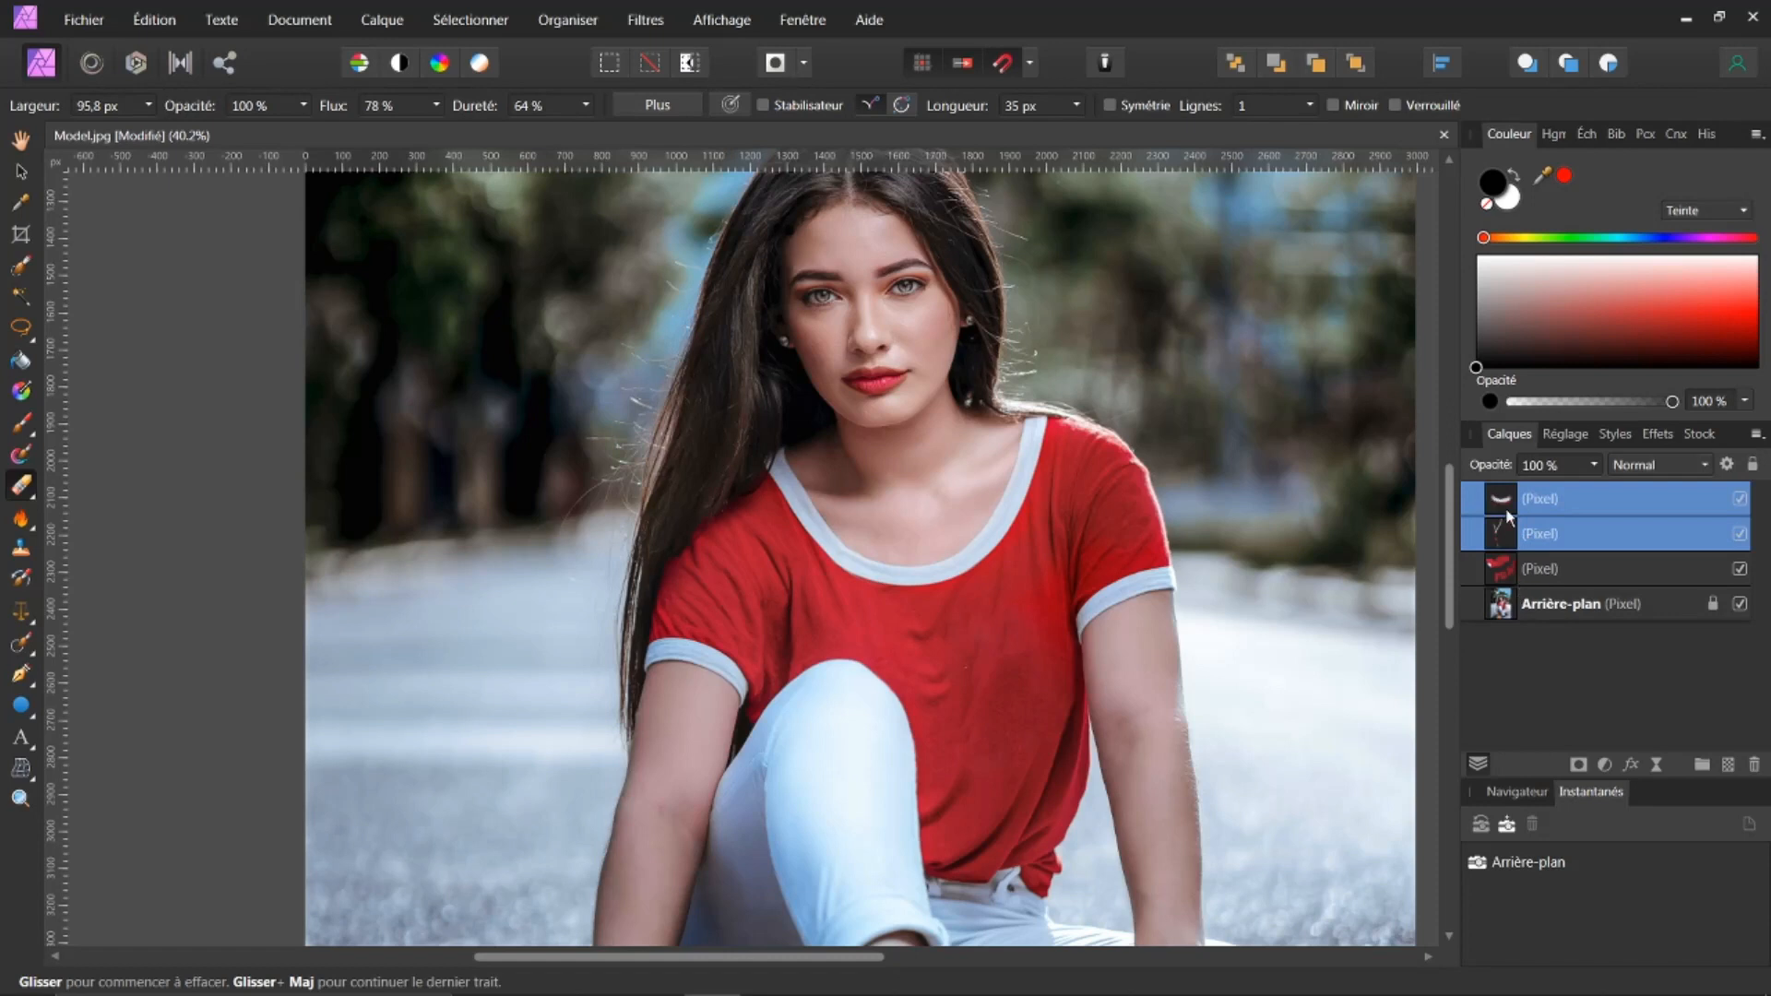
pyautogui.keyDown('shift'); pyautogui.click(1507, 583); pyautogui.keyUp('shift')
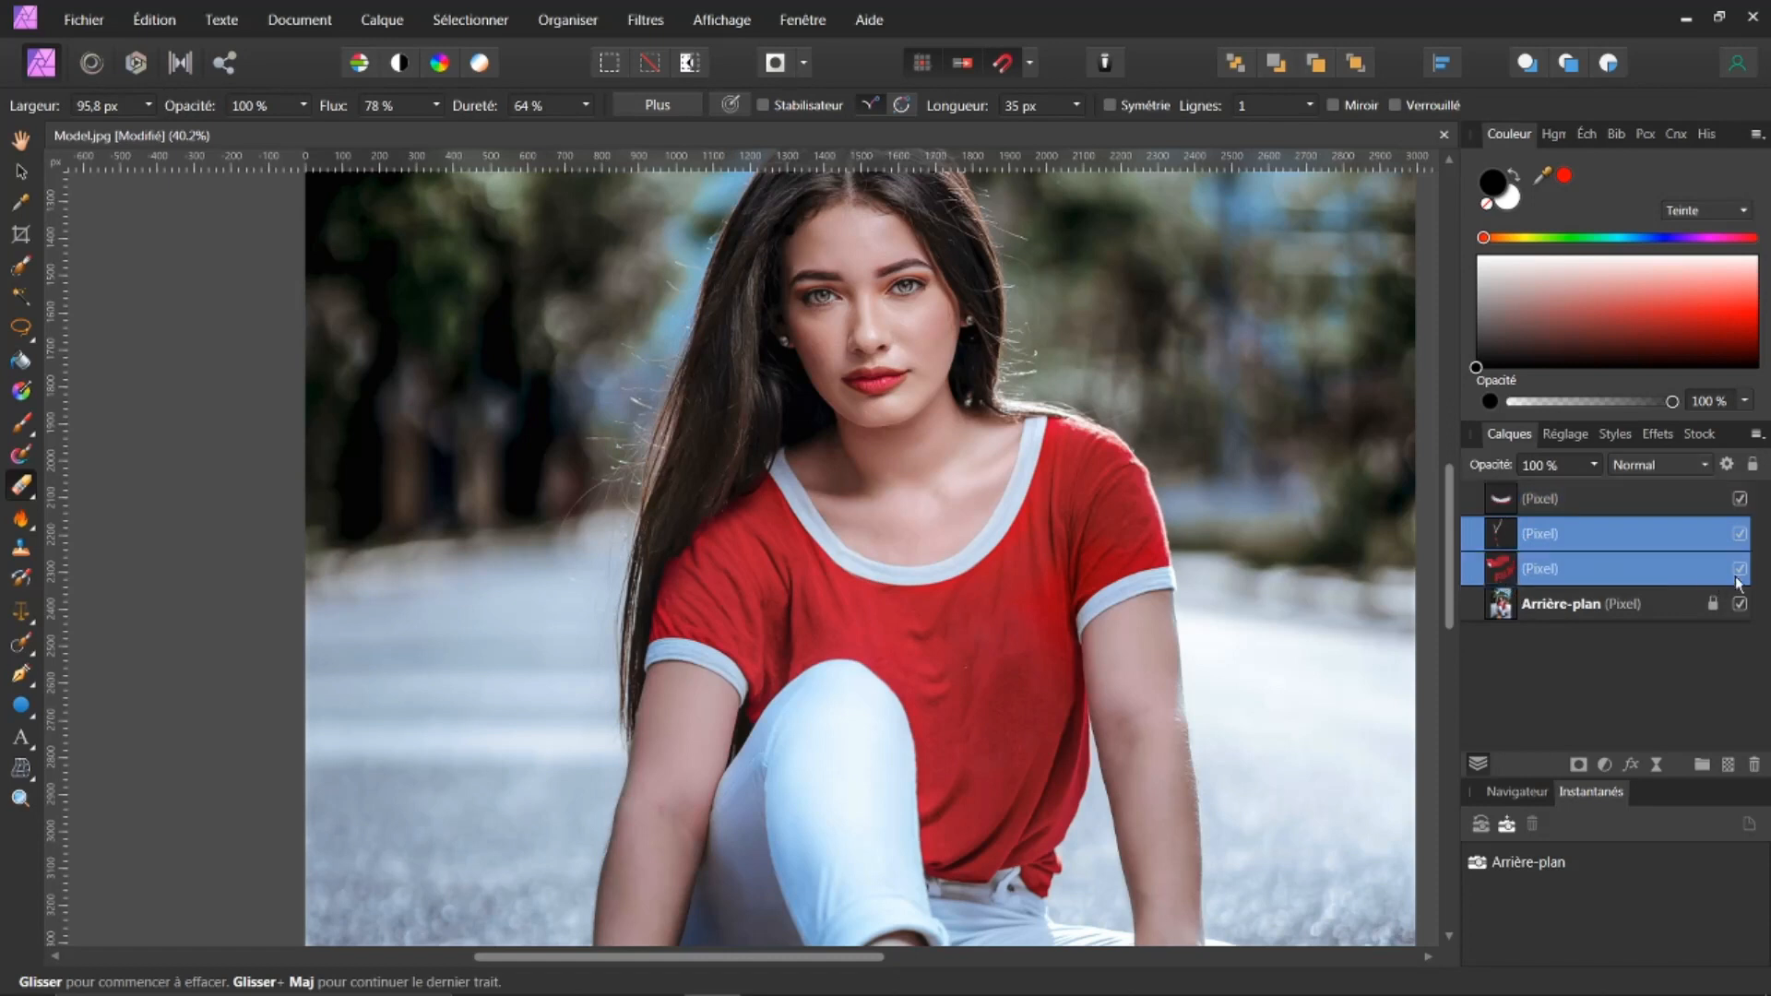
# Select the three retouching pixel layers together and toggle their visibility off and on to compare the retouch with the original photo.
pyautogui.click(1507, 503)
pyautogui.keyDown('shift'); pyautogui.click(1504, 579); pyautogui.keyUp('shift')
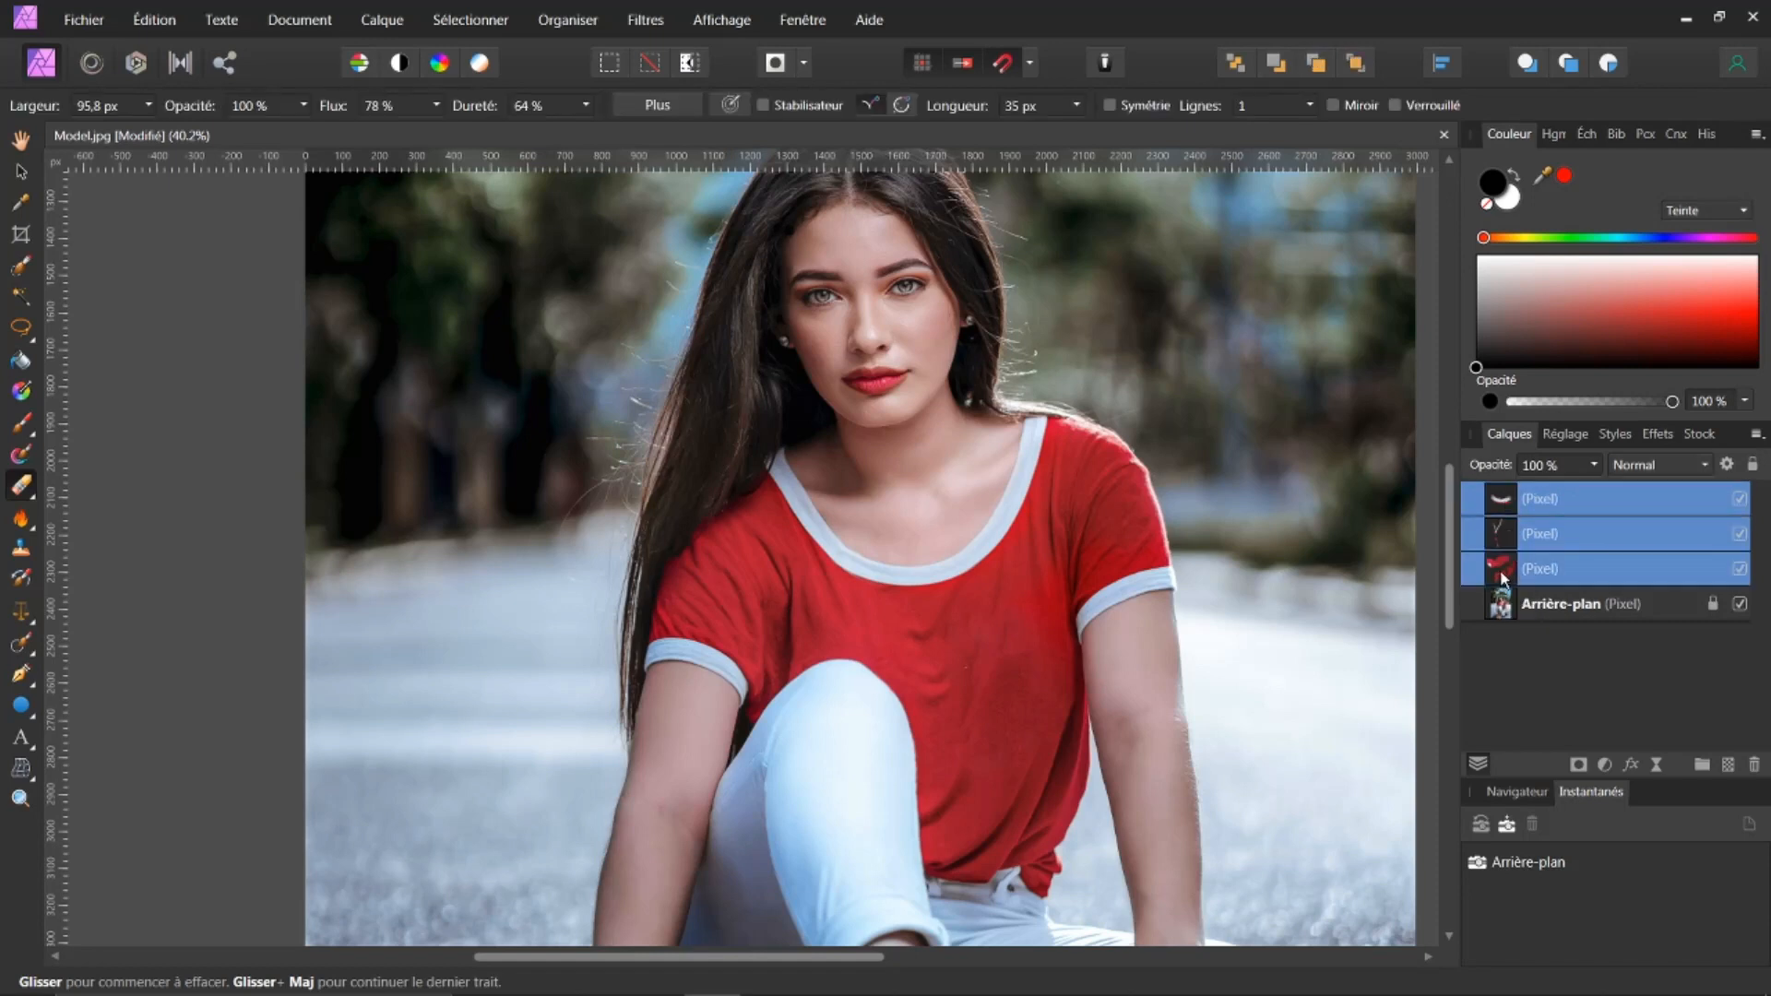
pyautogui.click(1740, 569)
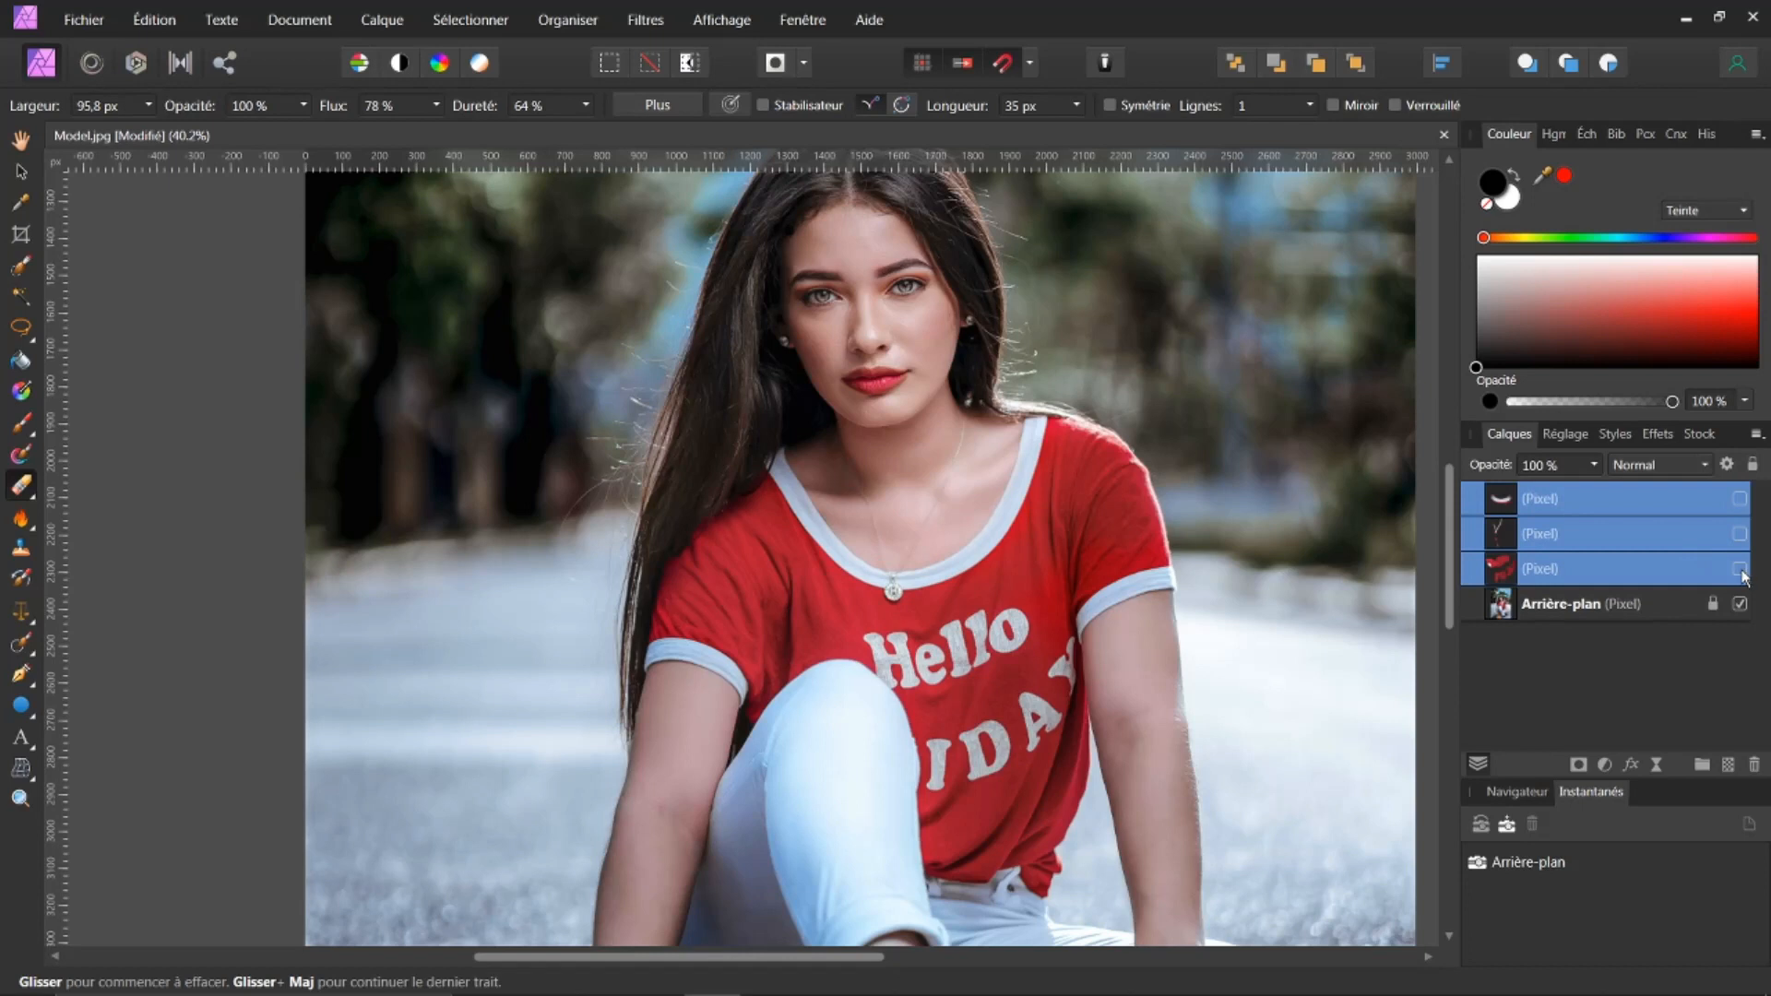
pyautogui.click(1741, 570)
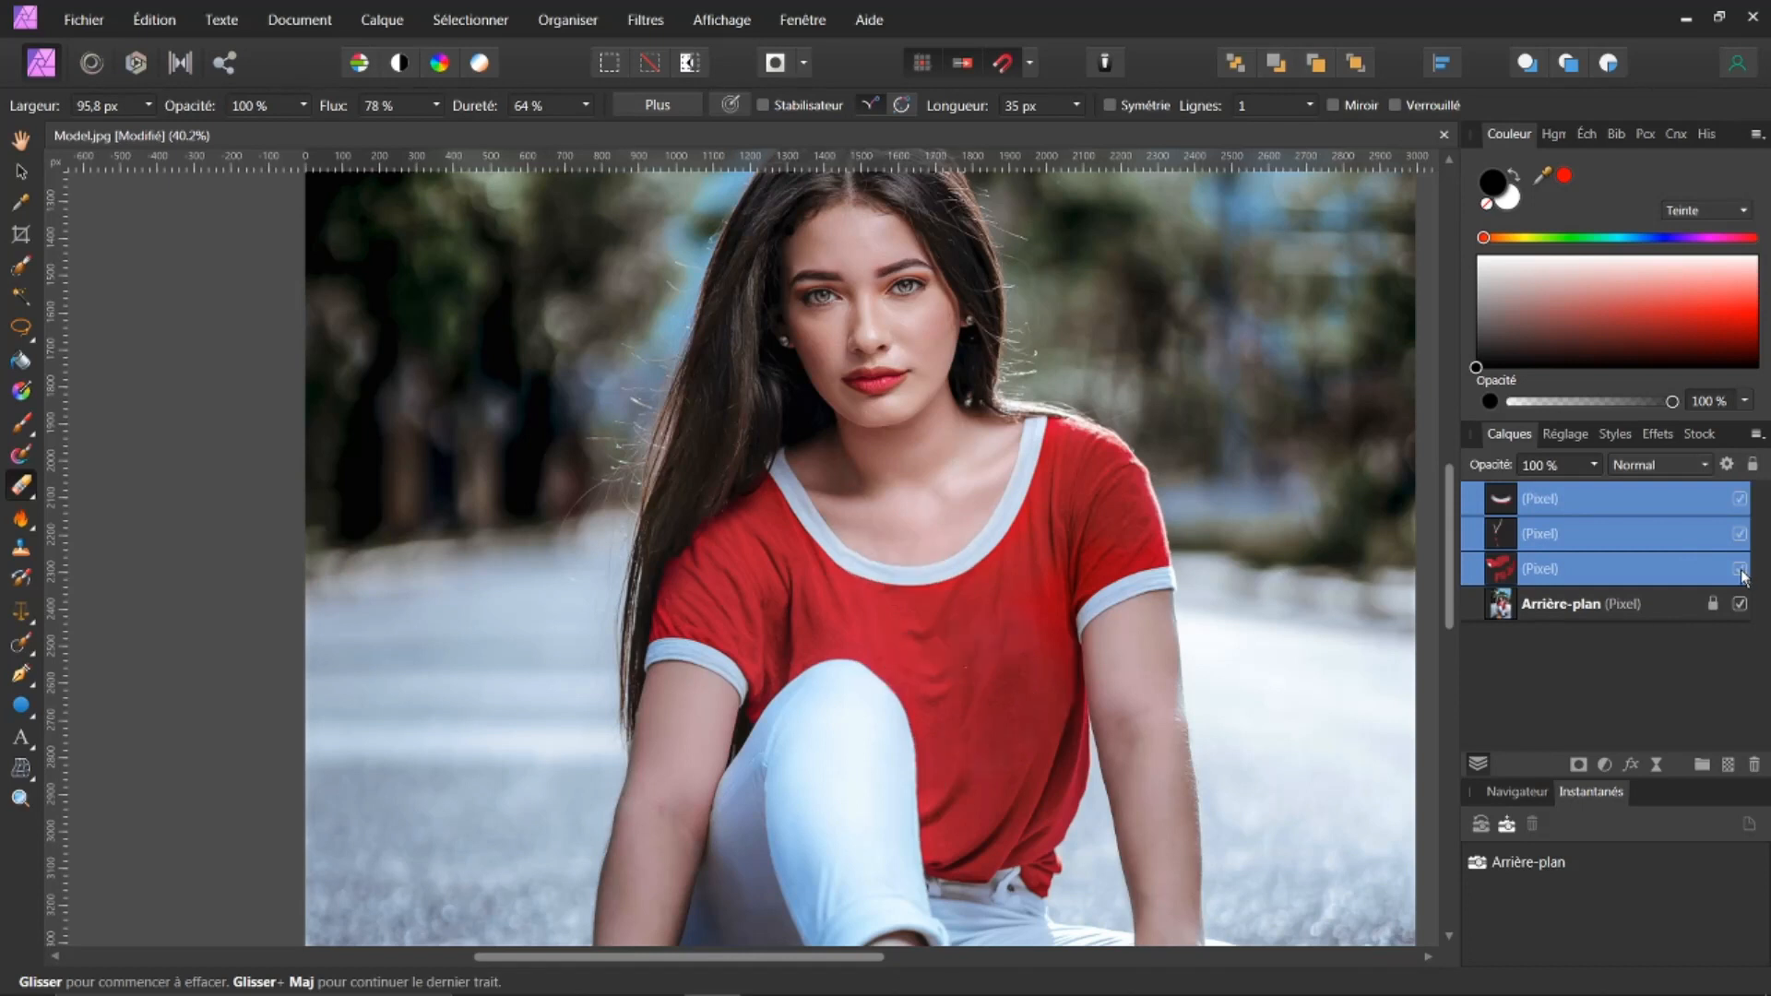